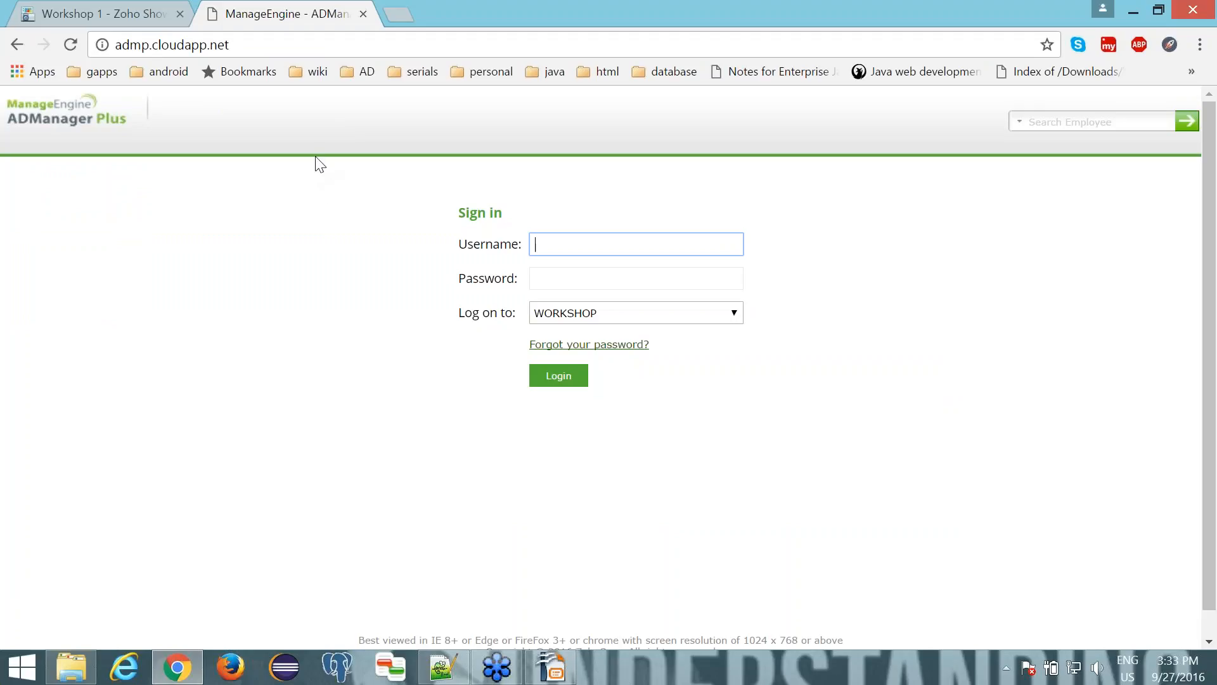
click(215, 44)
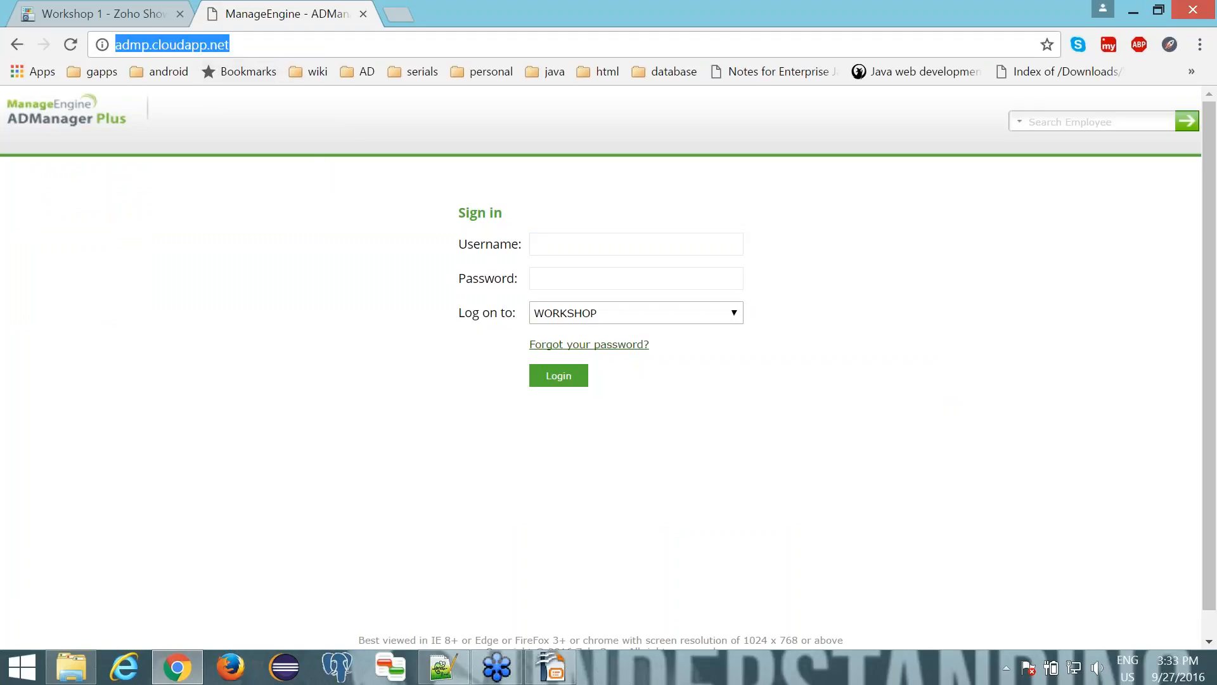
click(1203, 47)
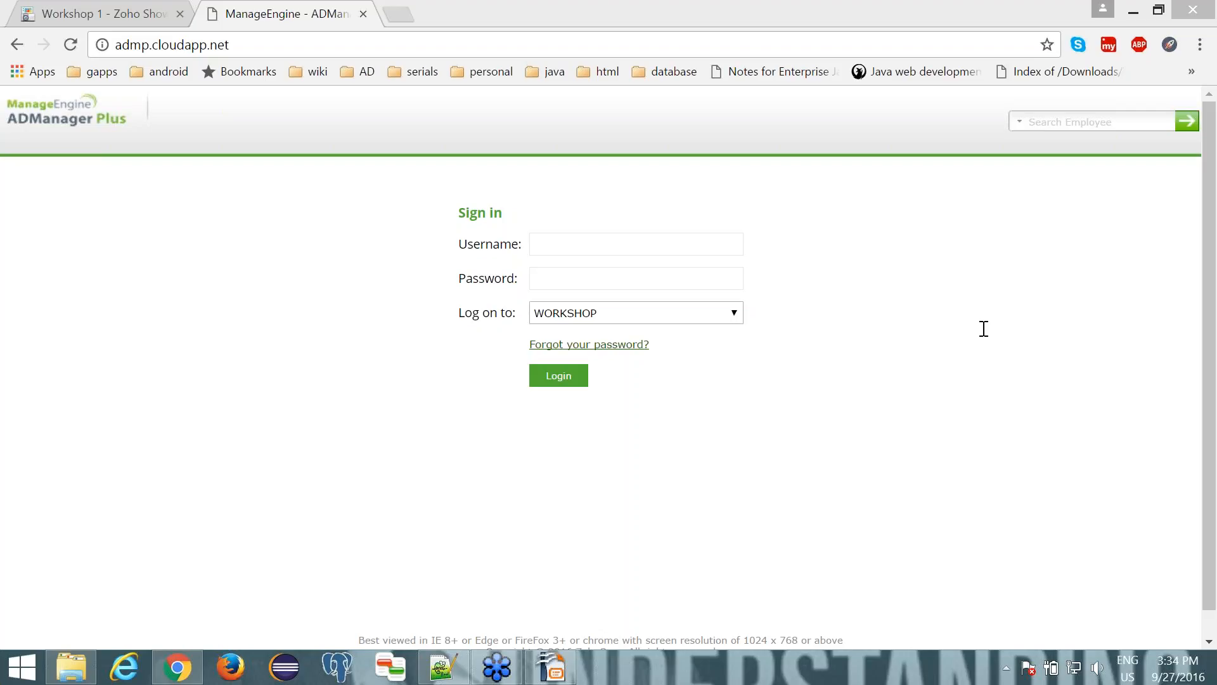
- Set the sign-in form to log on to ADManager Plus Authentication
click(714, 315)
click(711, 314)
click(698, 346)
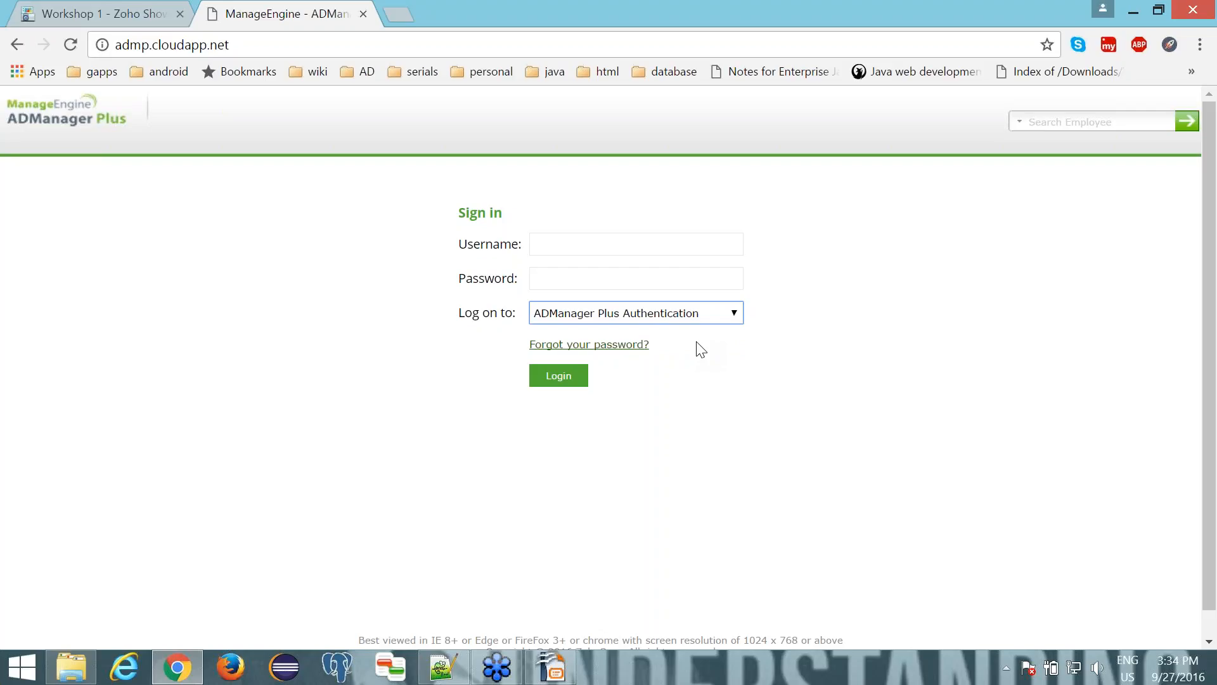
click(691, 316)
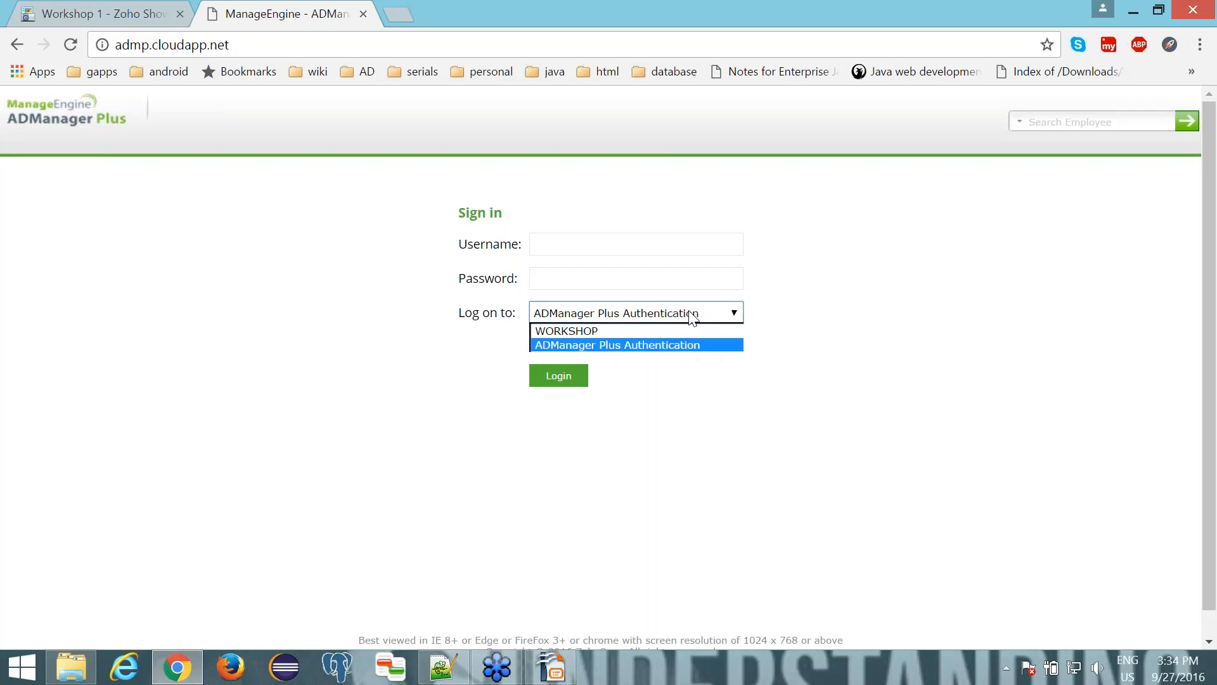
click(681, 347)
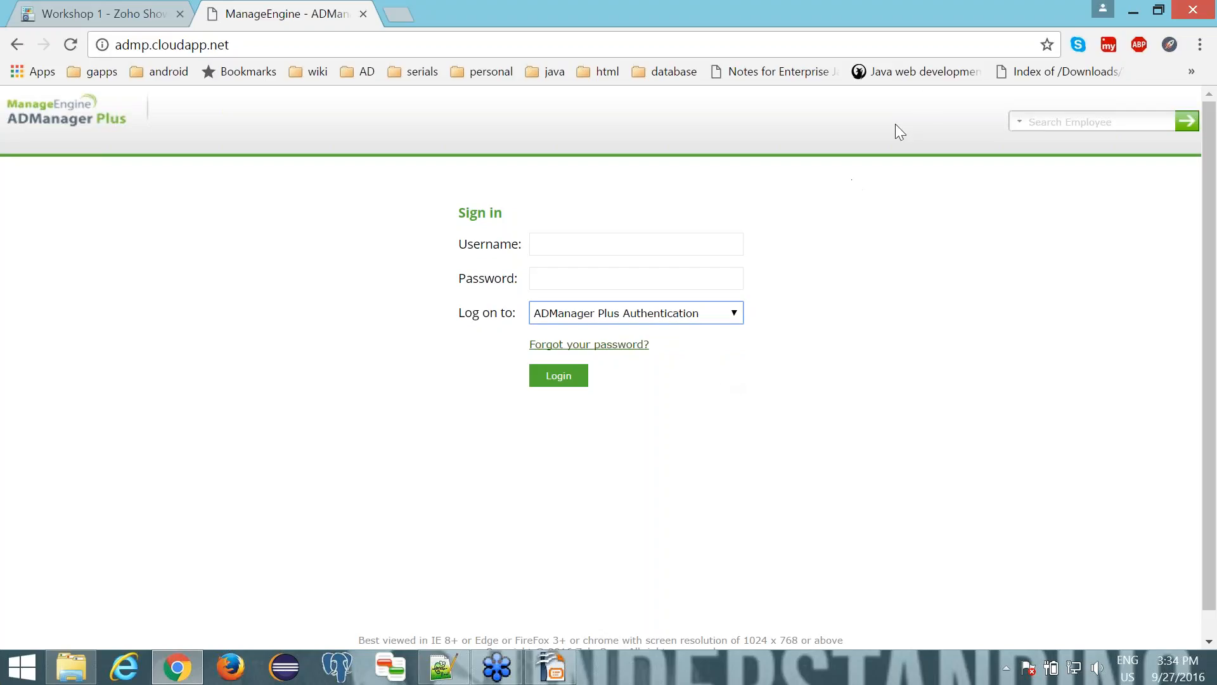
- Sign in with the username admin and the account password
click(939, 46)
click(725, 235)
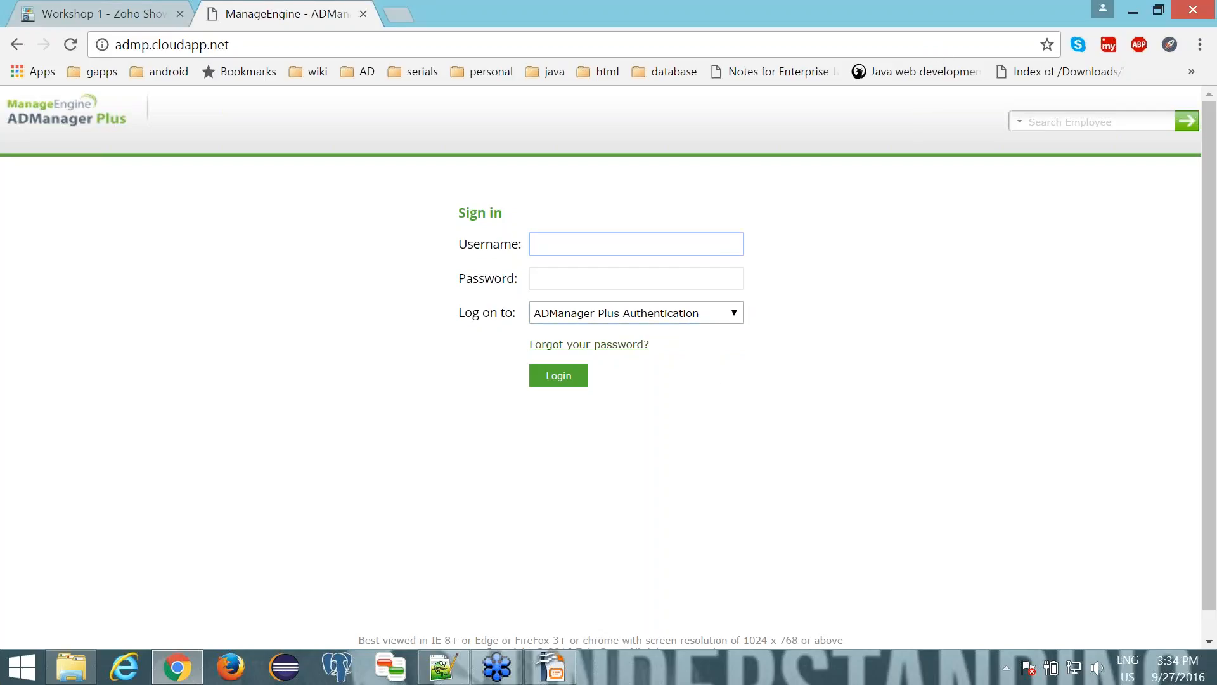
text(admin)
key(Tab)
text(a)
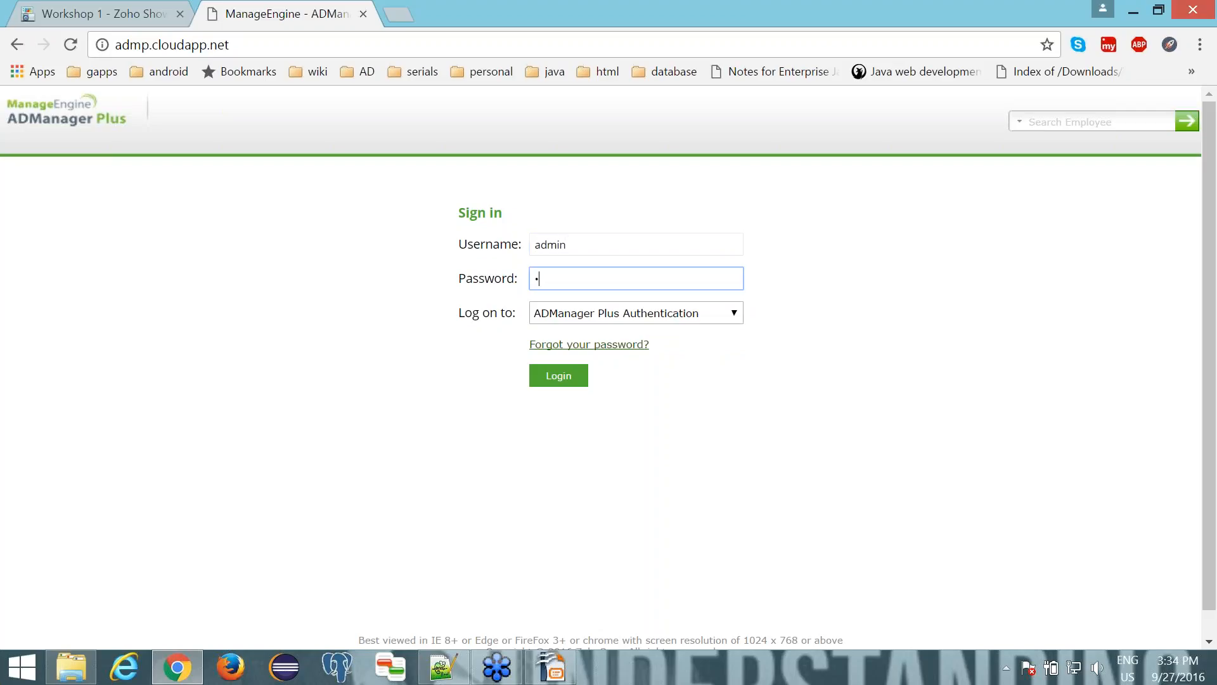
text(•••••••)
click(572, 379)
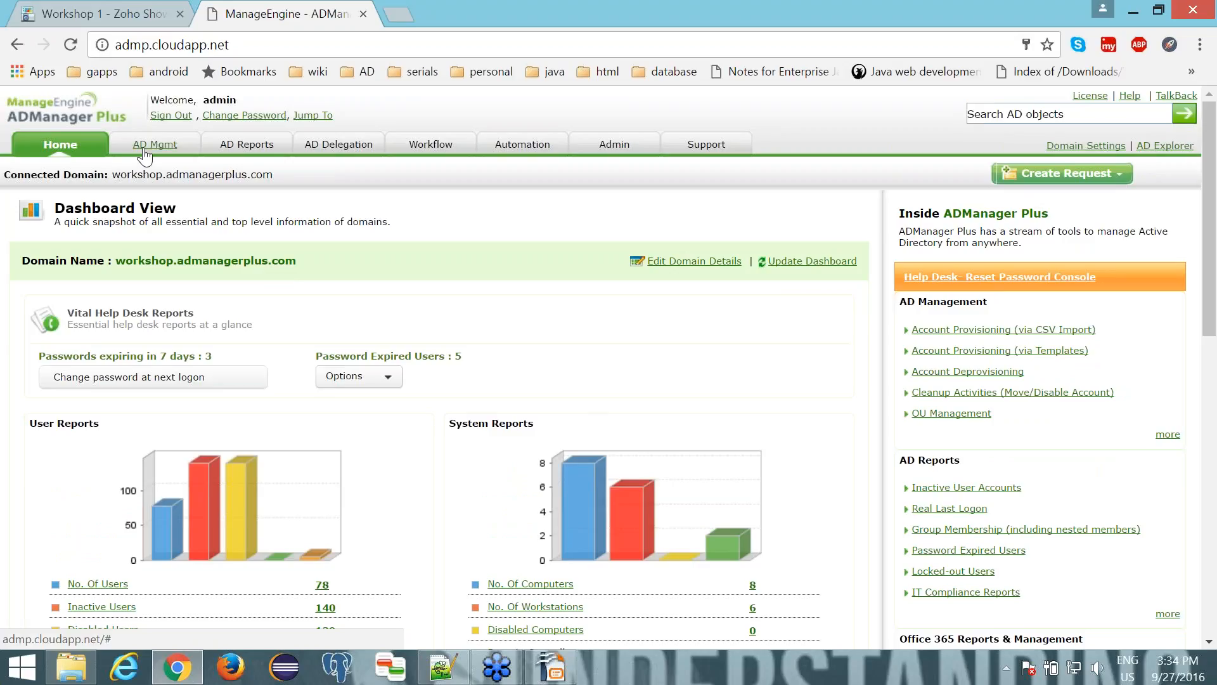
- Look through the AD management, AD reports, AD delegation, workflow and automation sections
click(145, 155)
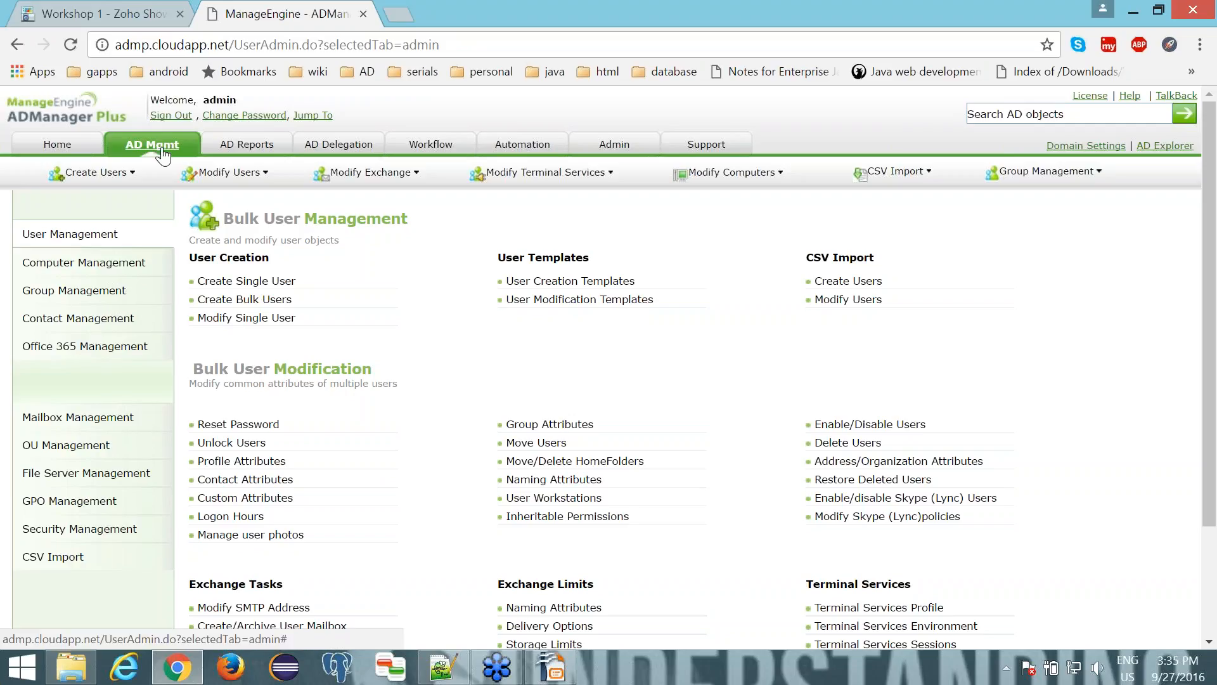
click(241, 149)
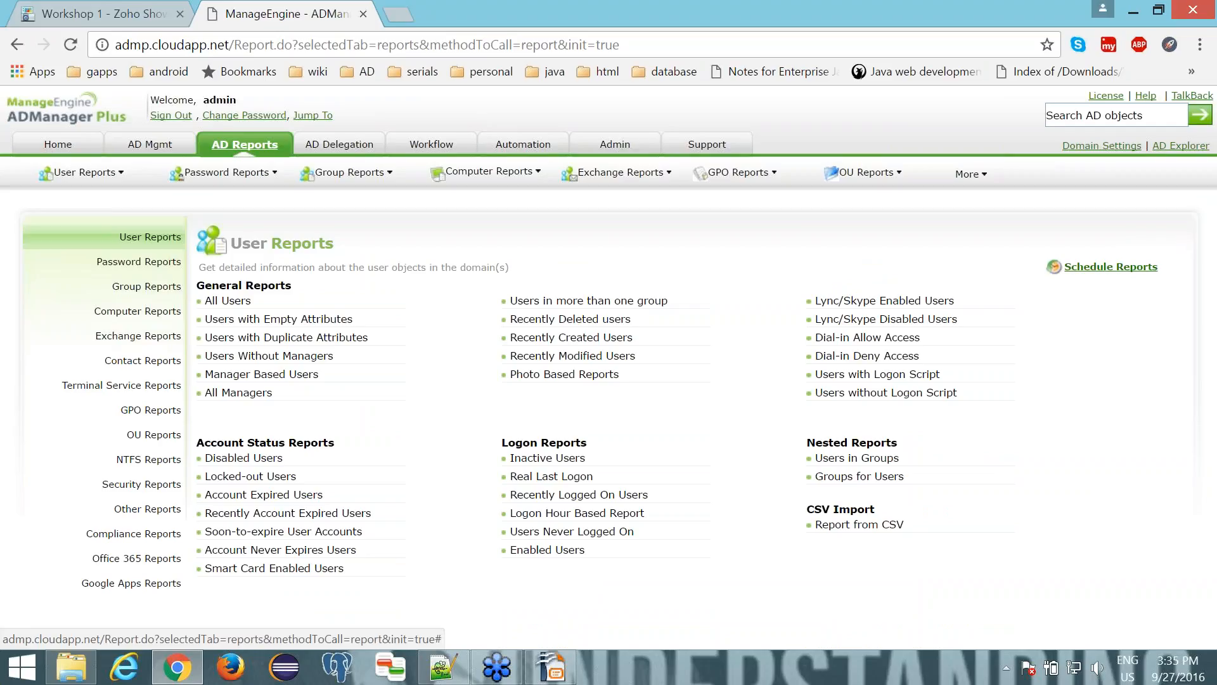
click(323, 146)
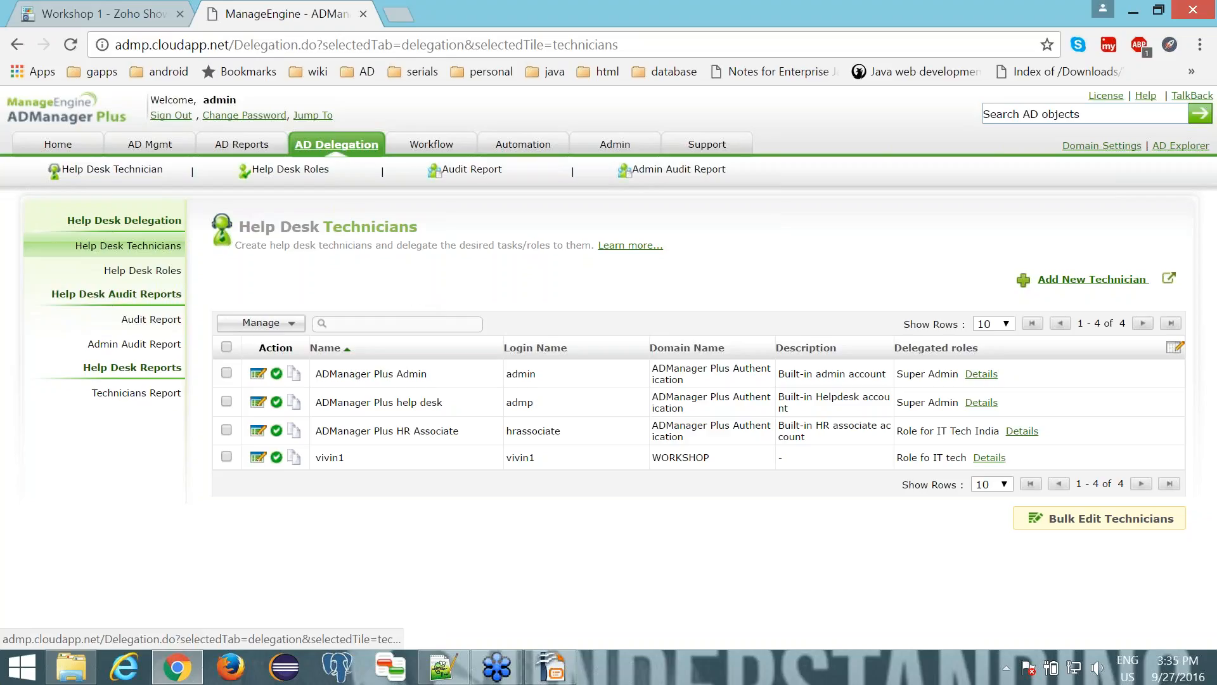
click(396, 149)
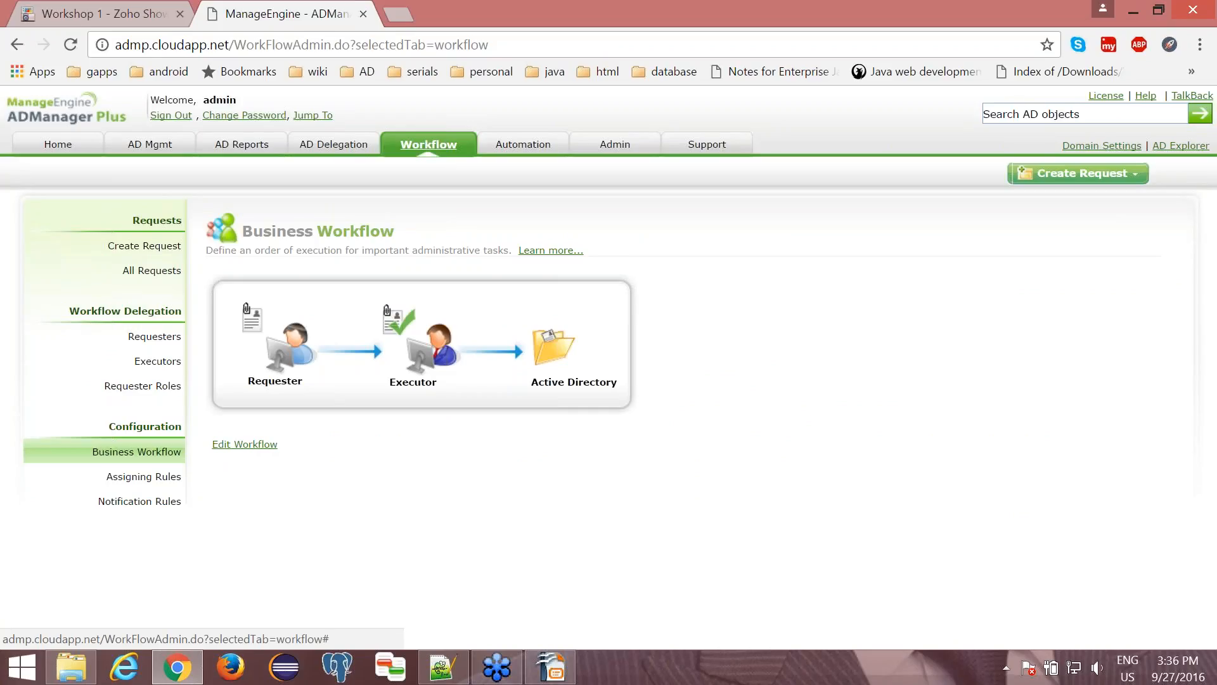
click(501, 150)
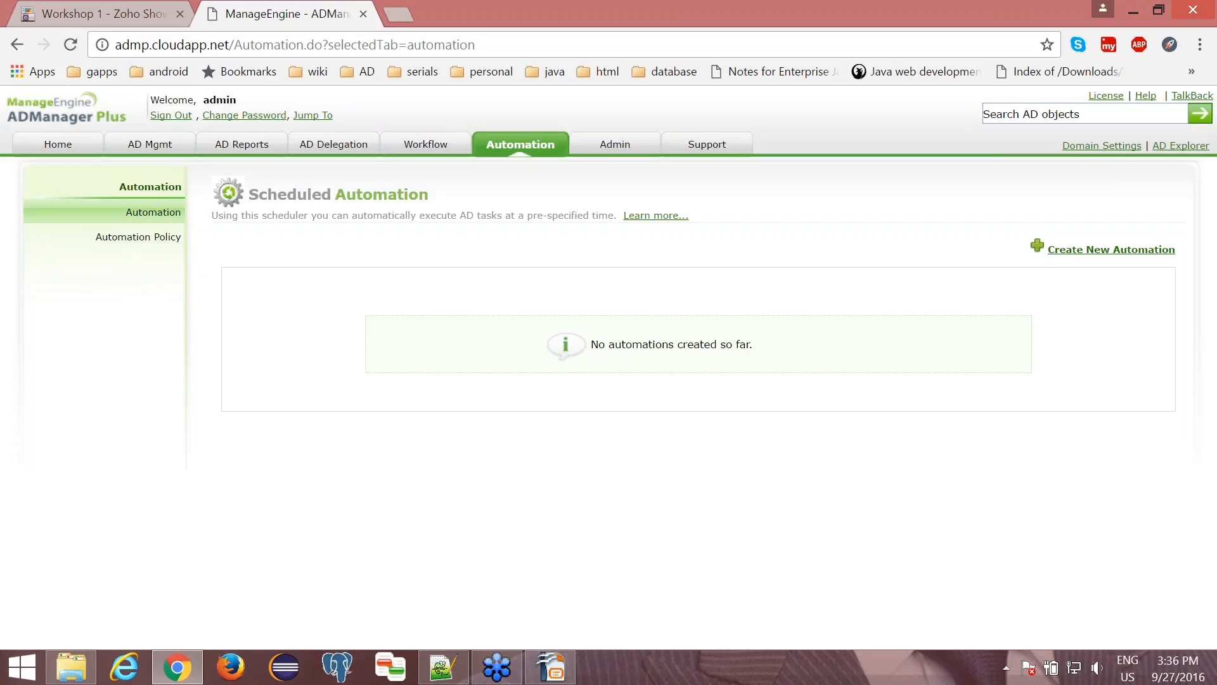
- Open the form for creating a single user under AD management and enter the new user's first and last names
click(150, 144)
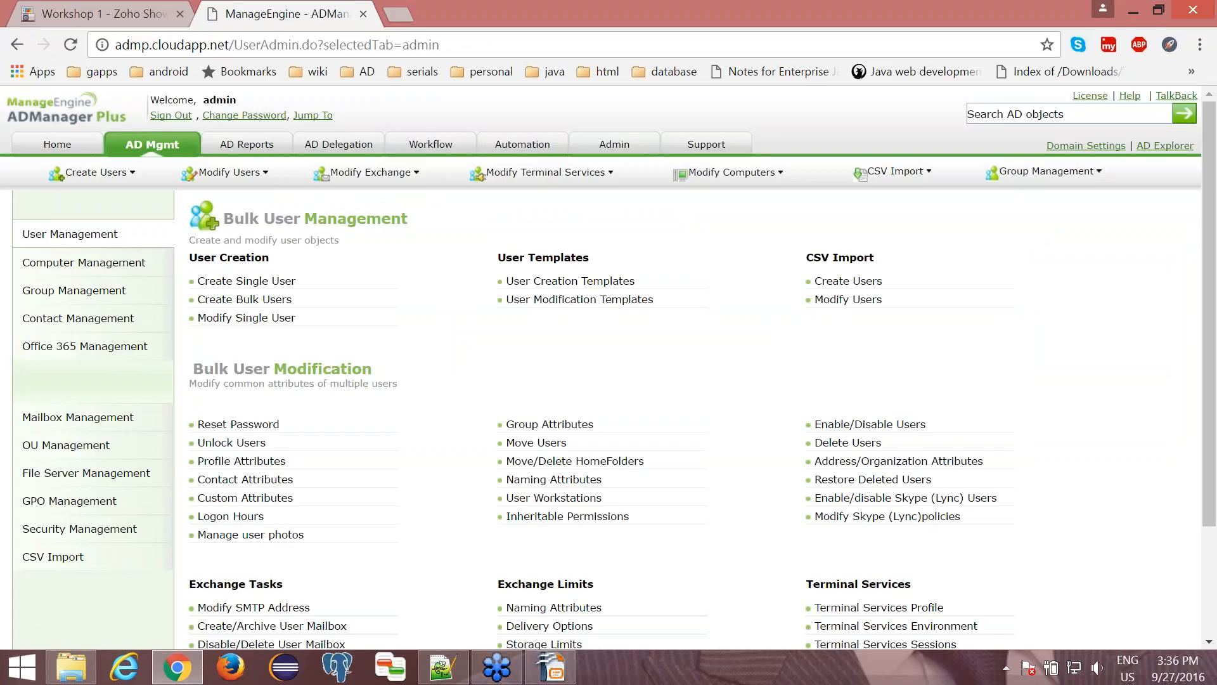
click(228, 285)
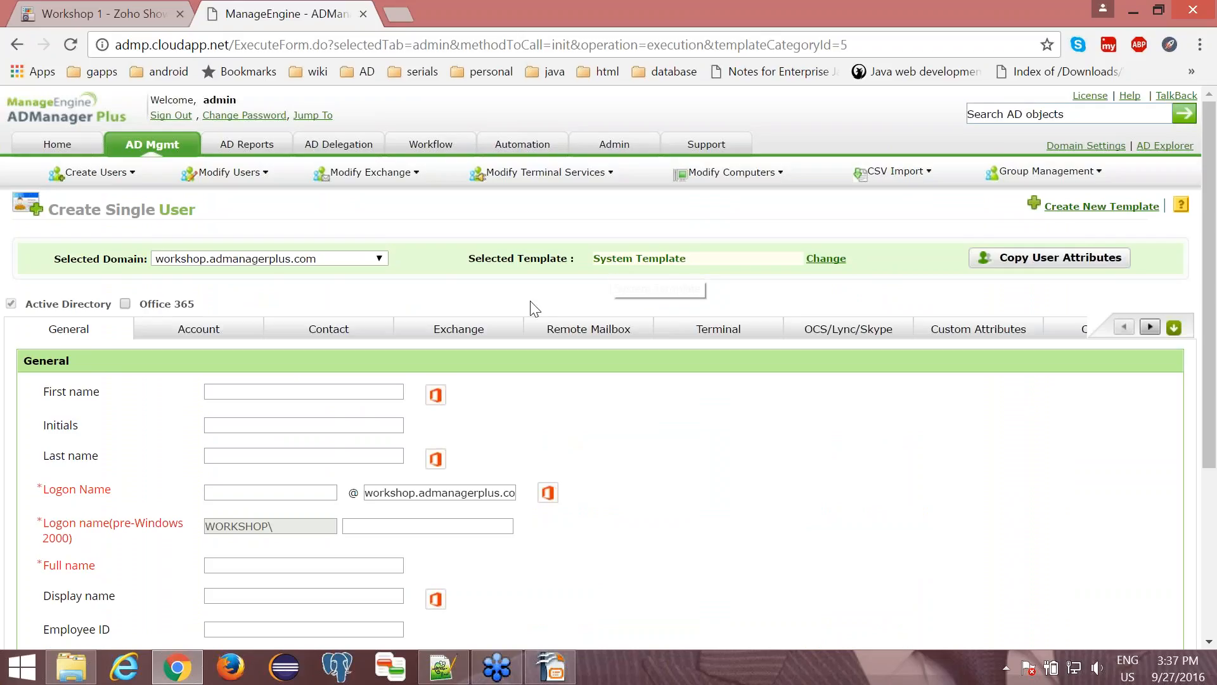
scroll(535, 308, down, 2)
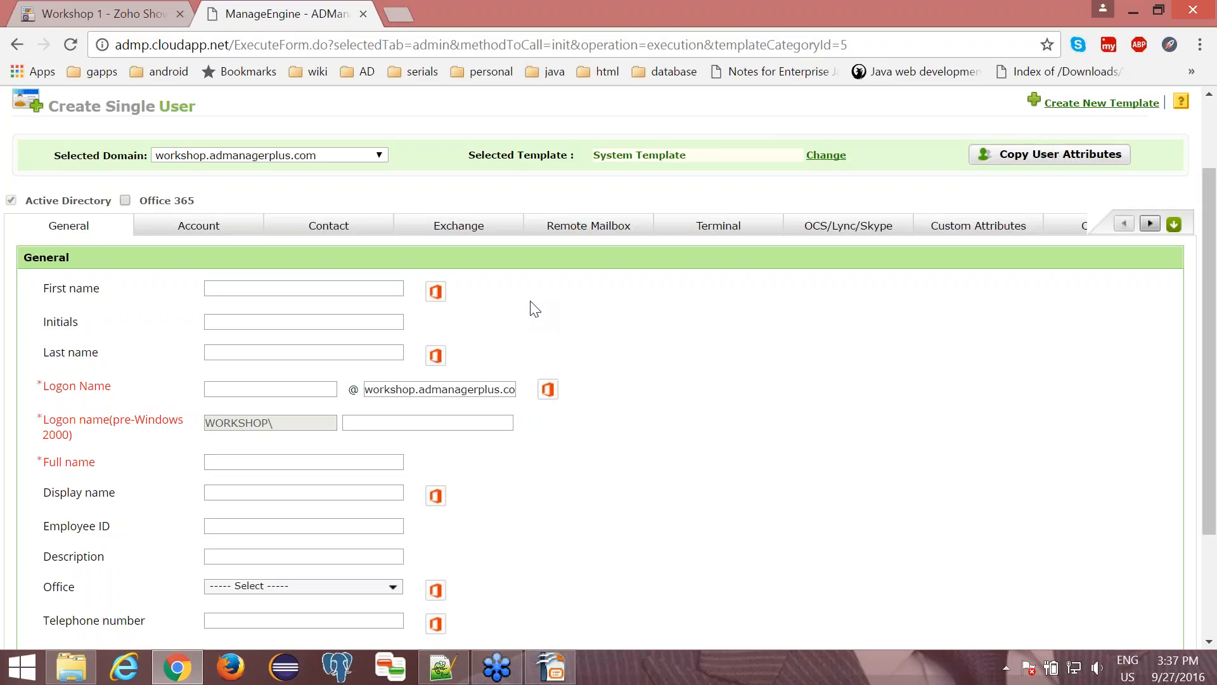
click(391, 293)
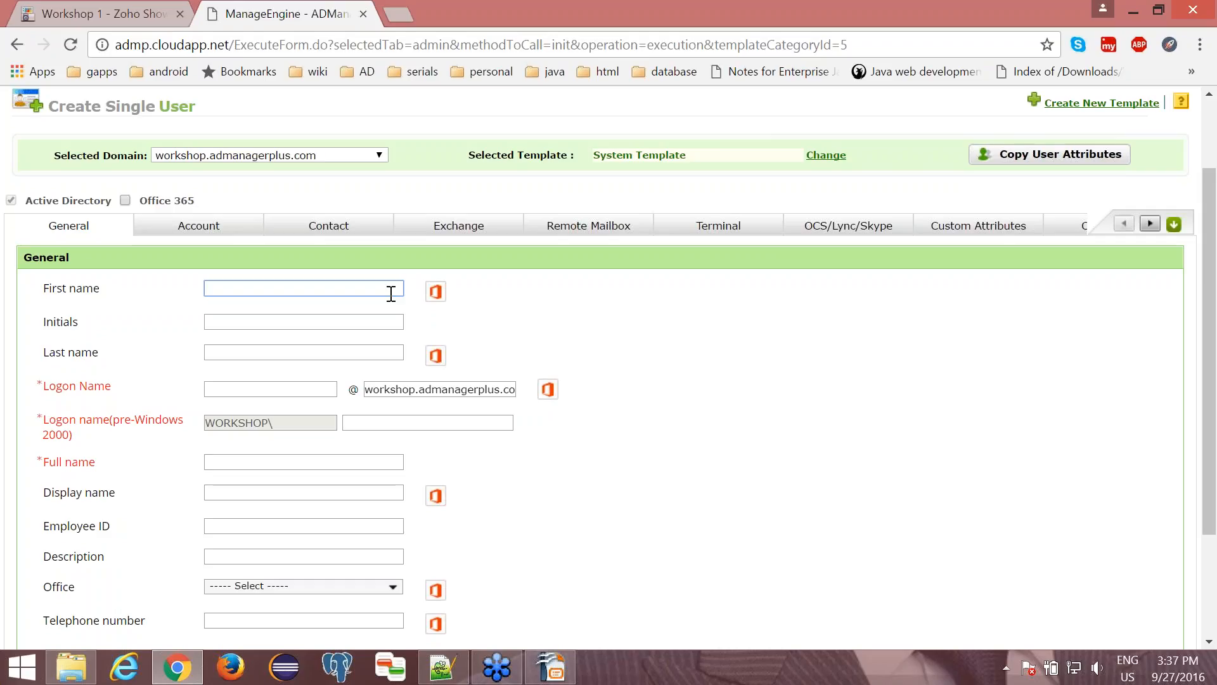
key(Tab)
key(Tab)
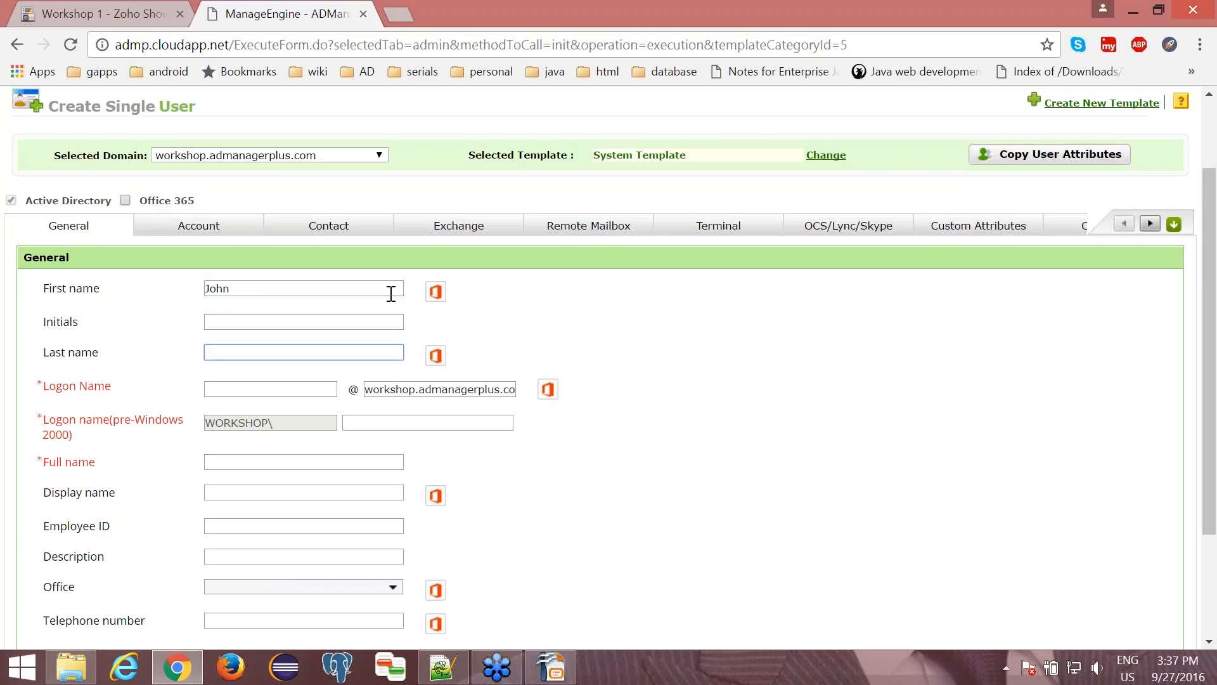
key(Tab)
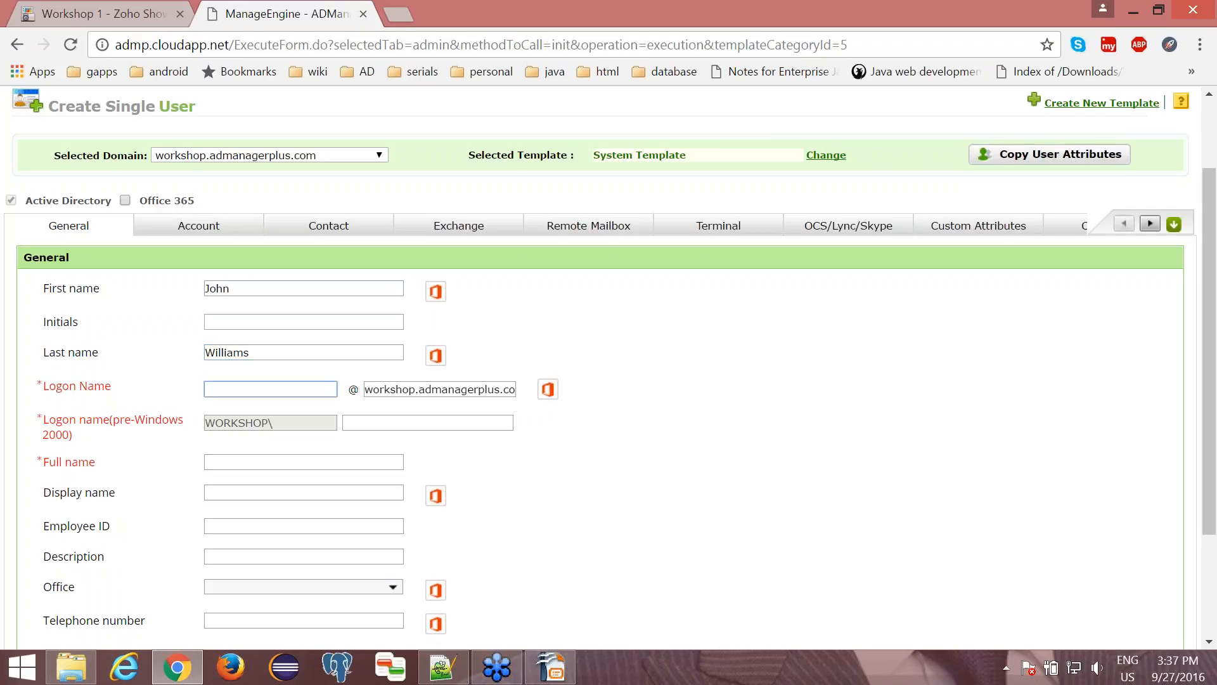
- Fill the logon name, pre-Windows 2000 logon name, full name, display name and e-mail together with the user's joined first and last name
click(357, 417)
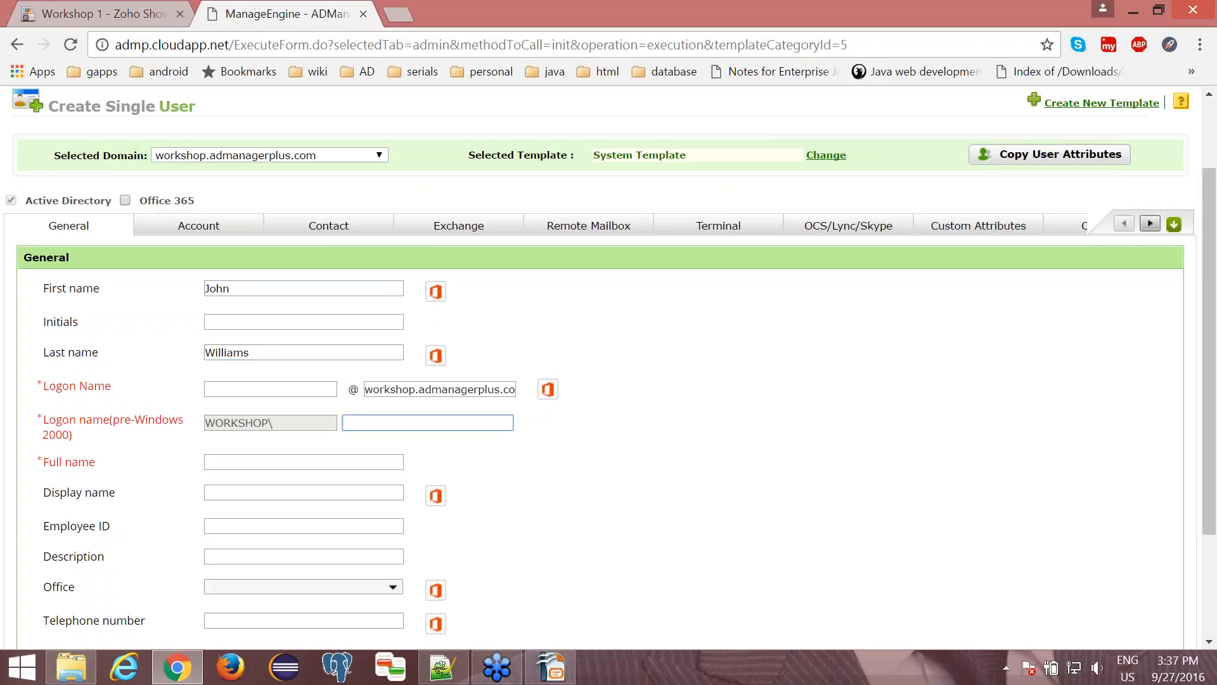
click(280, 461)
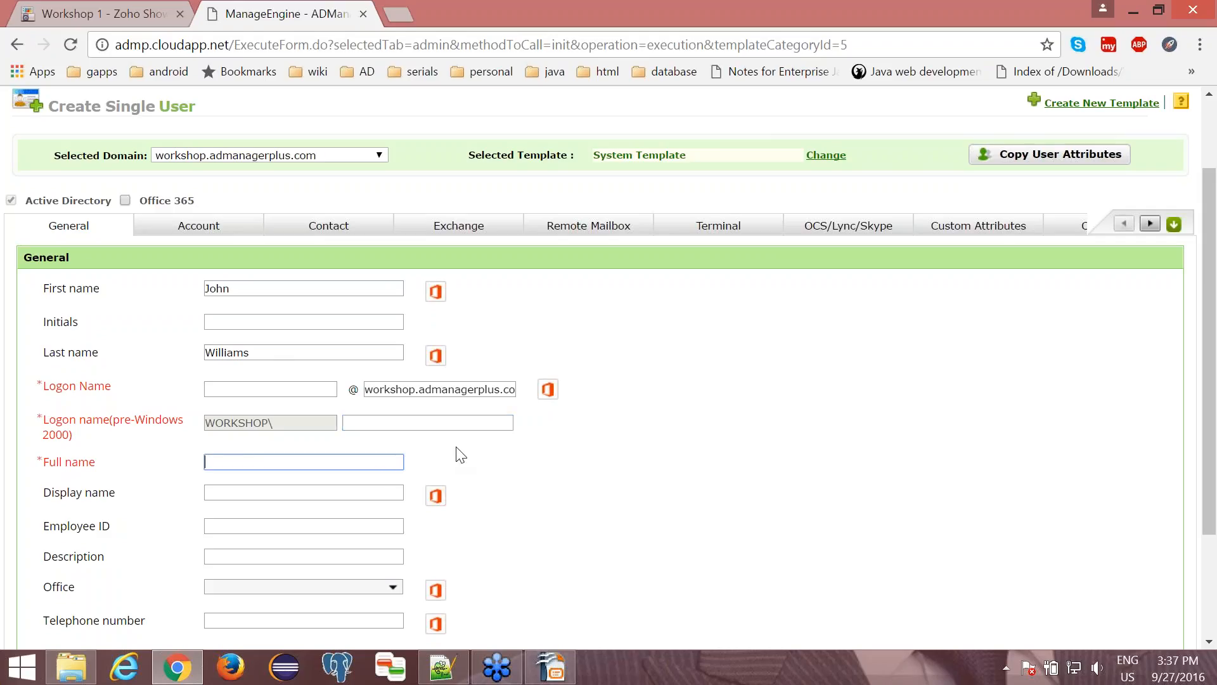
scroll(459, 454, down, 2)
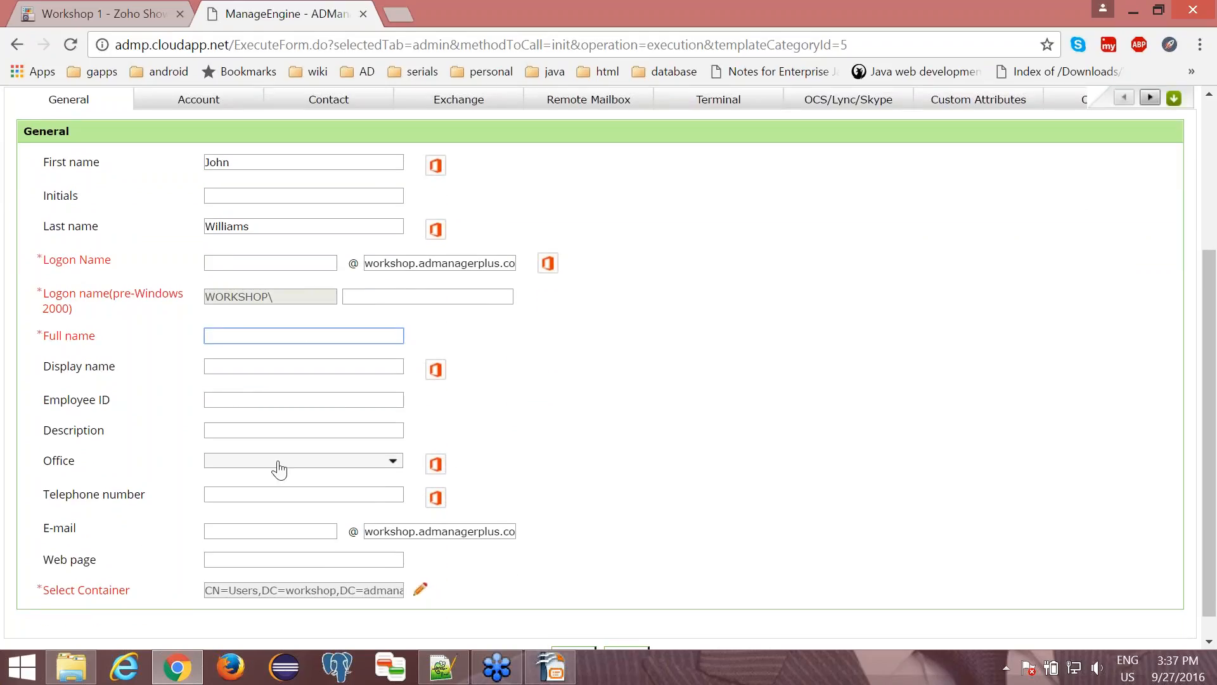
click(271, 531)
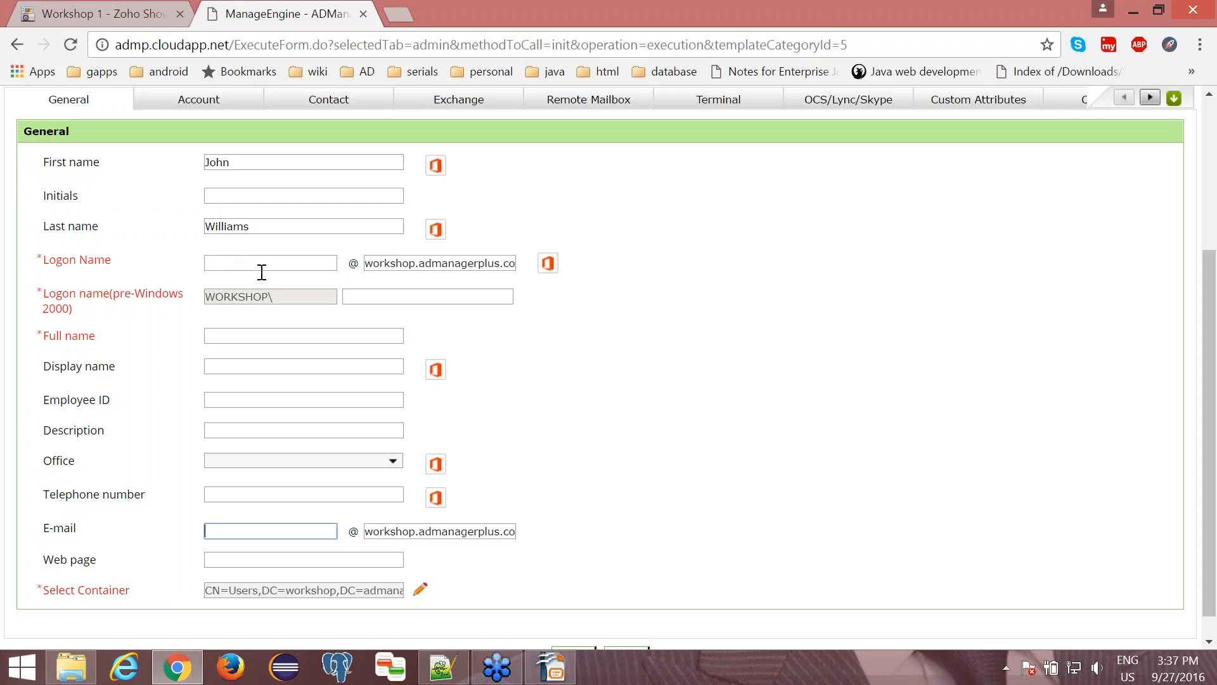
scroll(261, 272, up, 2)
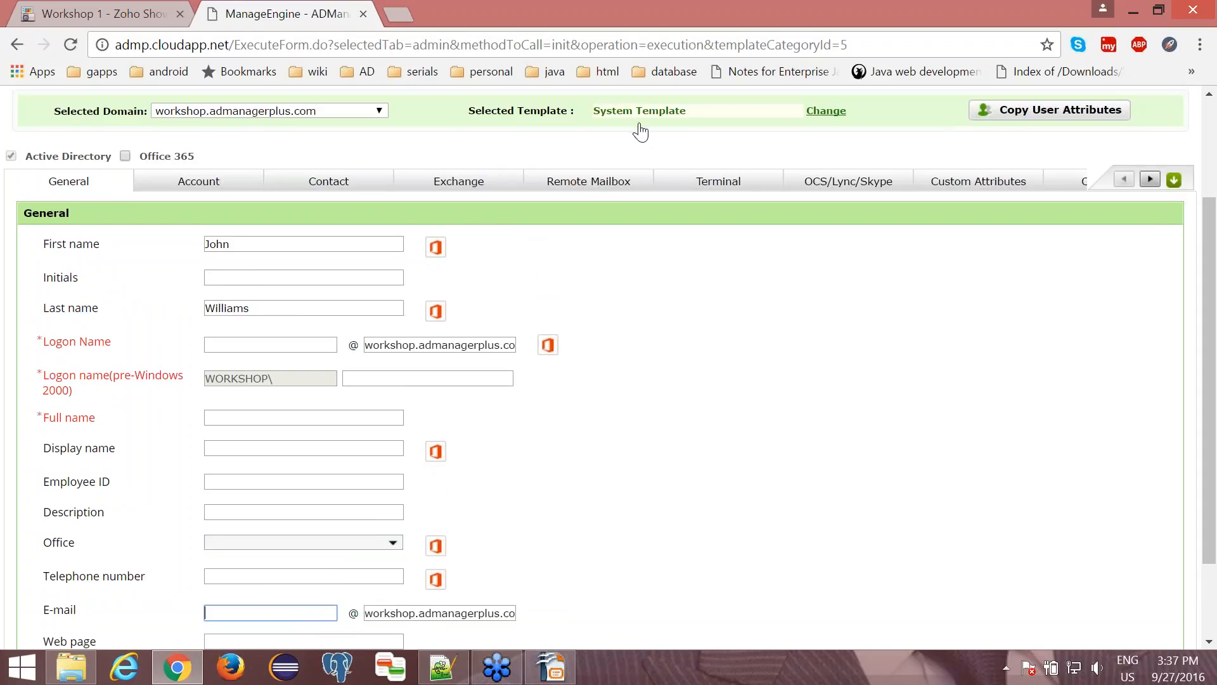
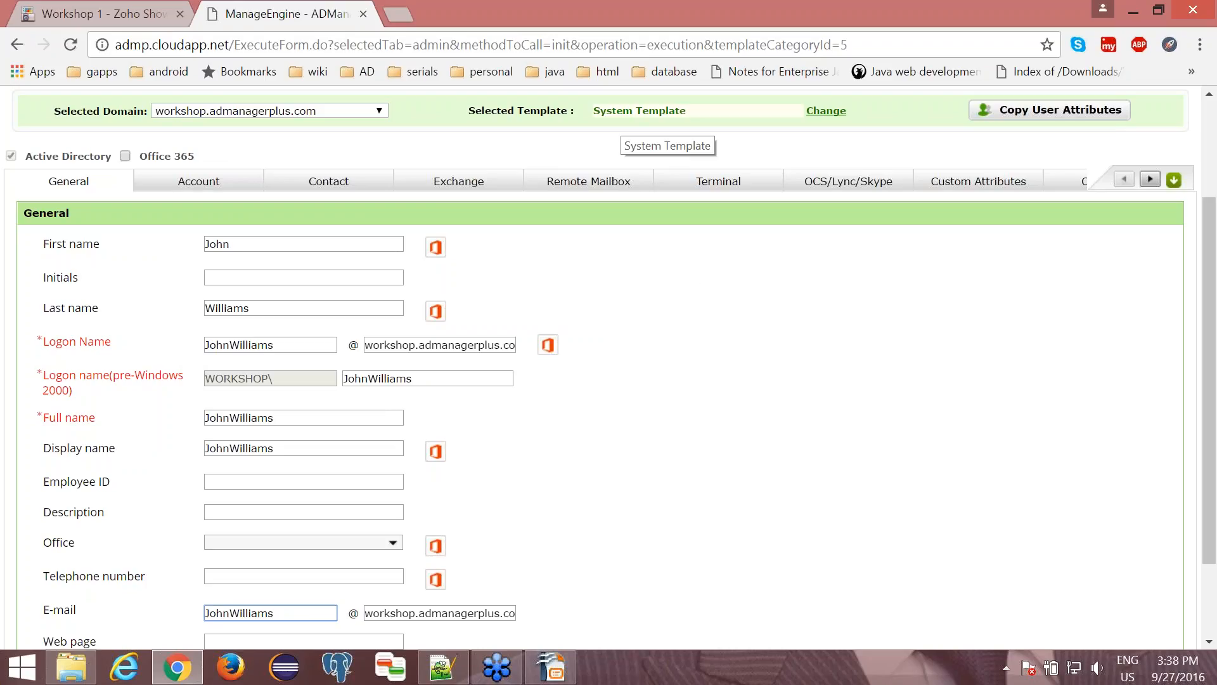
- Set the new user's container to the Employees - UK organizational unit
click(663, 429)
scroll(668, 433, down, 3)
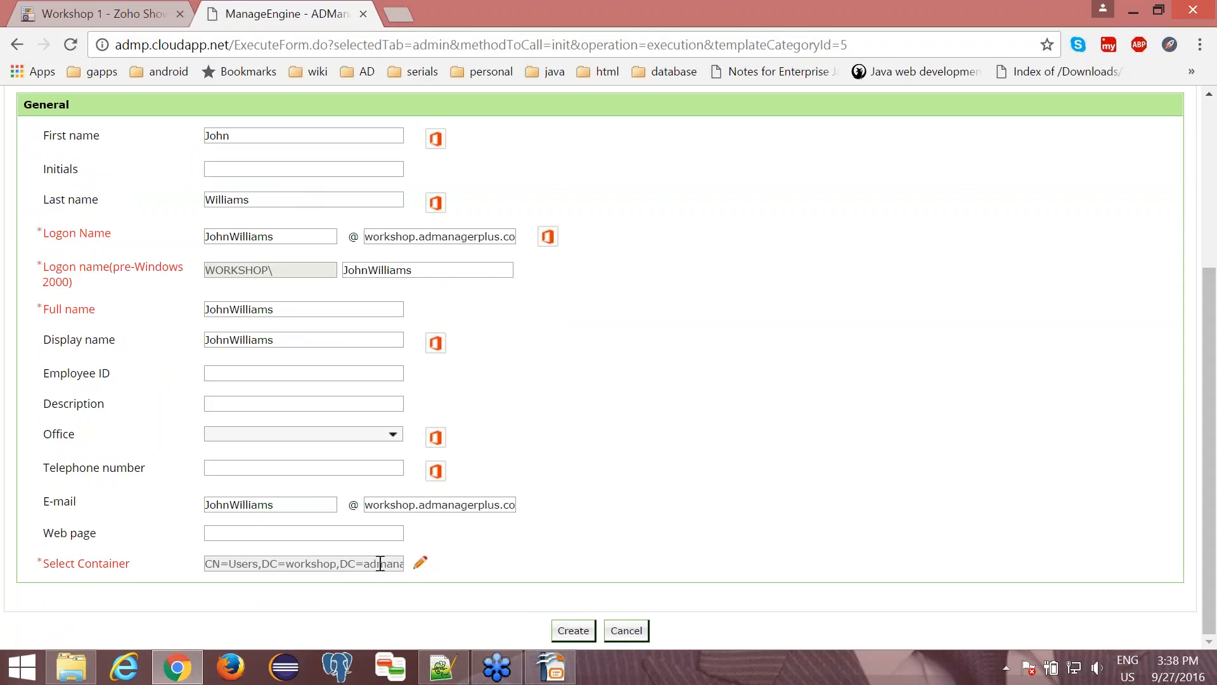
click(419, 567)
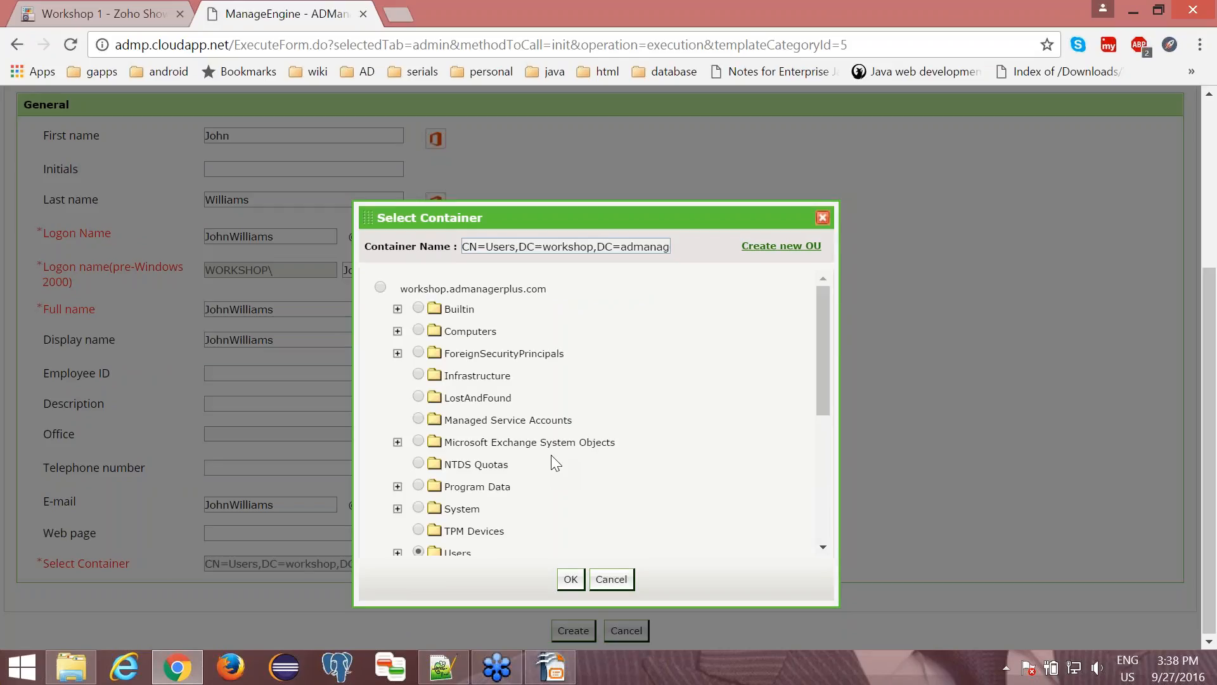
drag(576, 230, 565, 168)
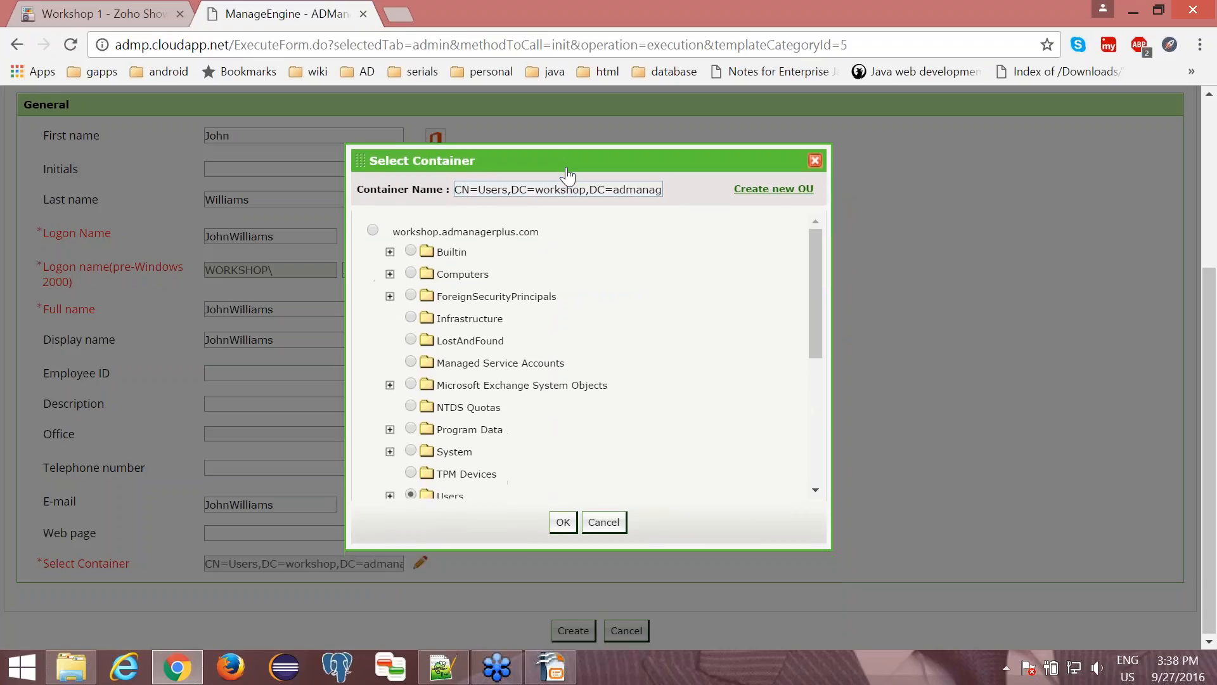
scroll(565, 374, down, 3)
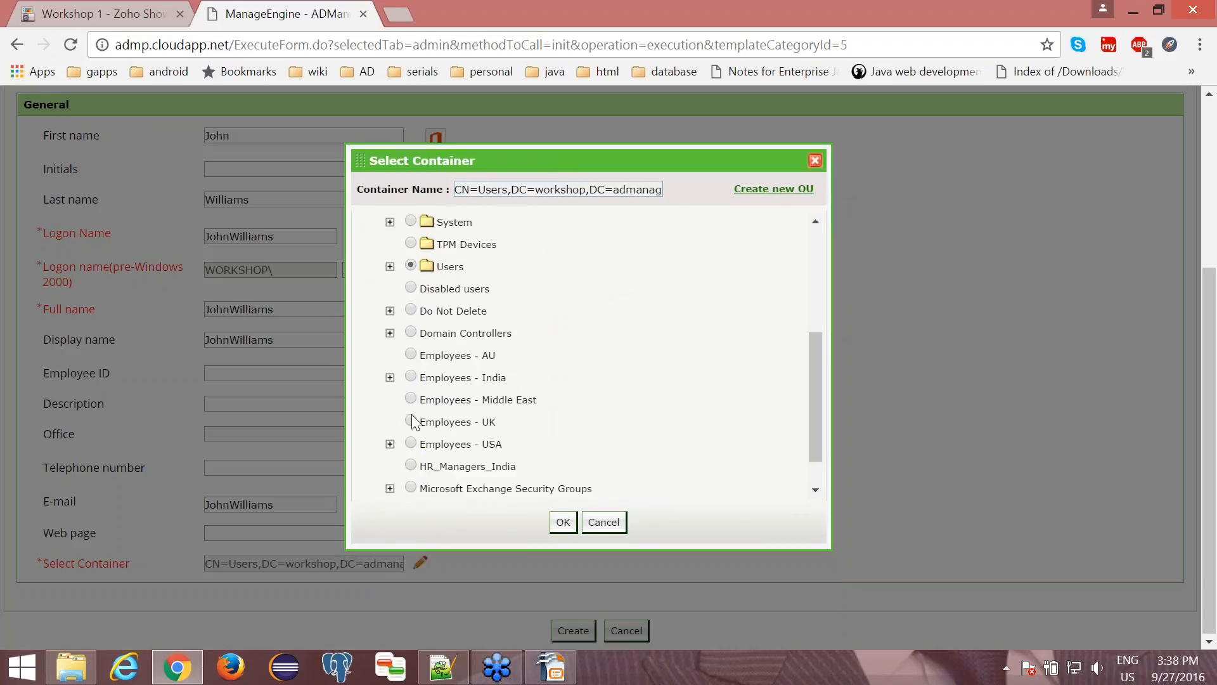
click(411, 421)
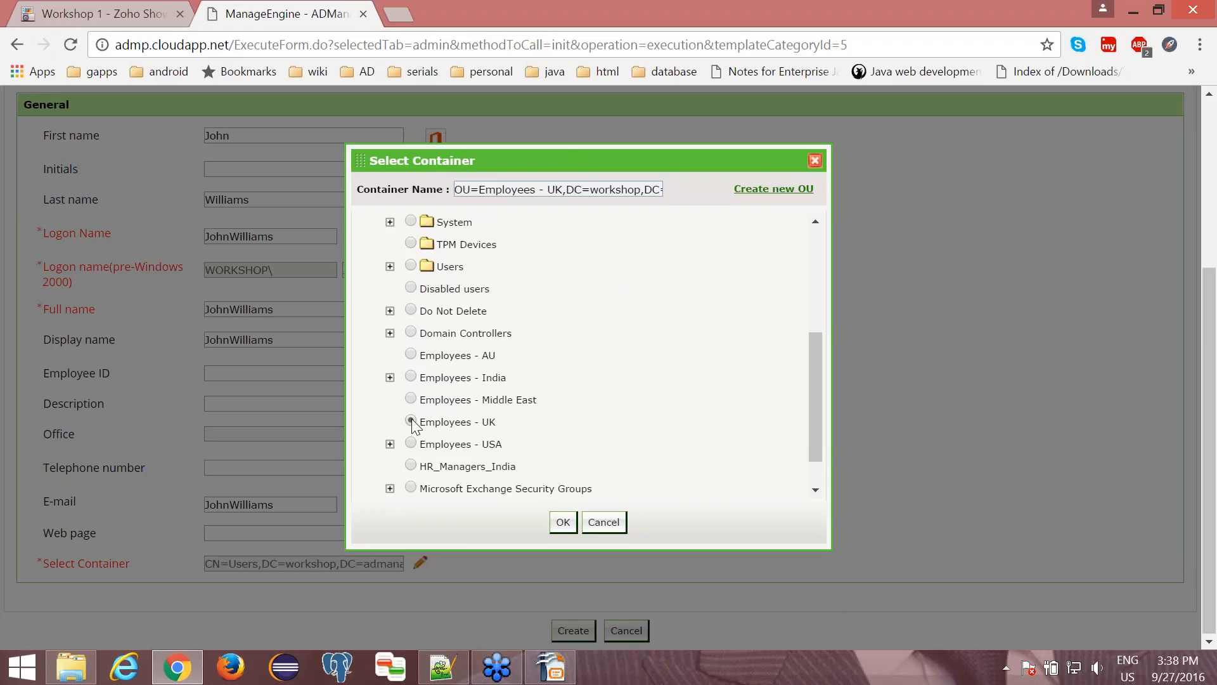
click(561, 523)
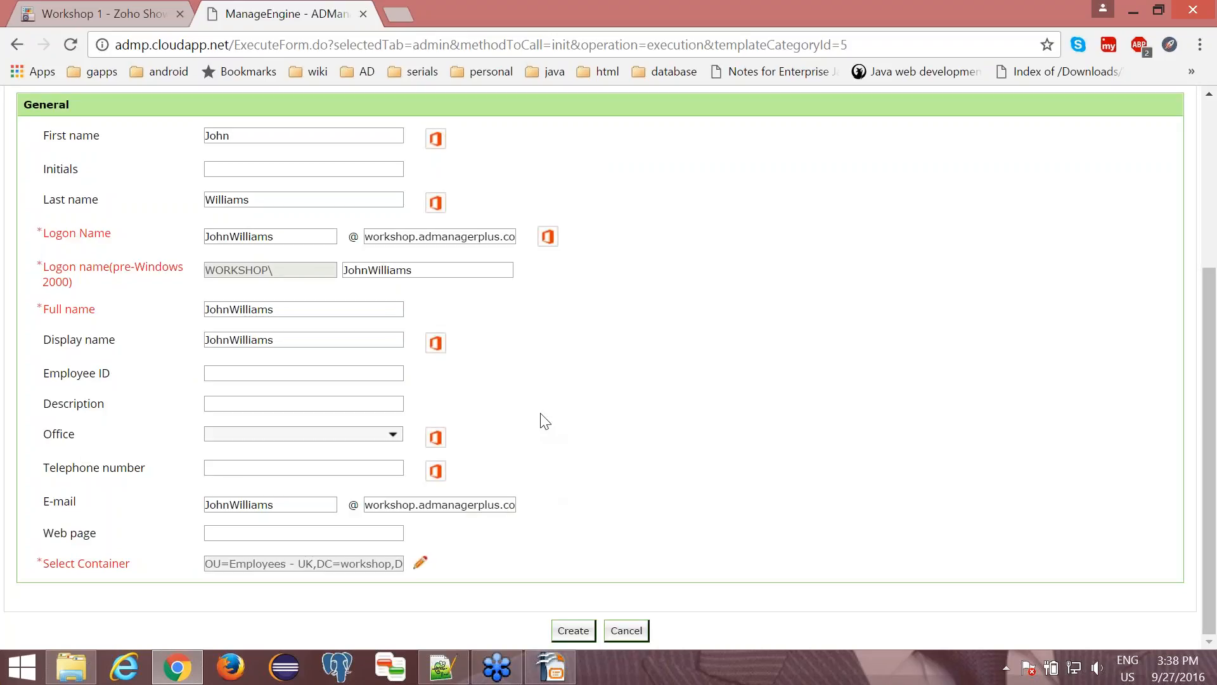
- In the user's account settings, choose to specify a password manually, and enter and confirm the account password
scroll(540, 421, up, 2)
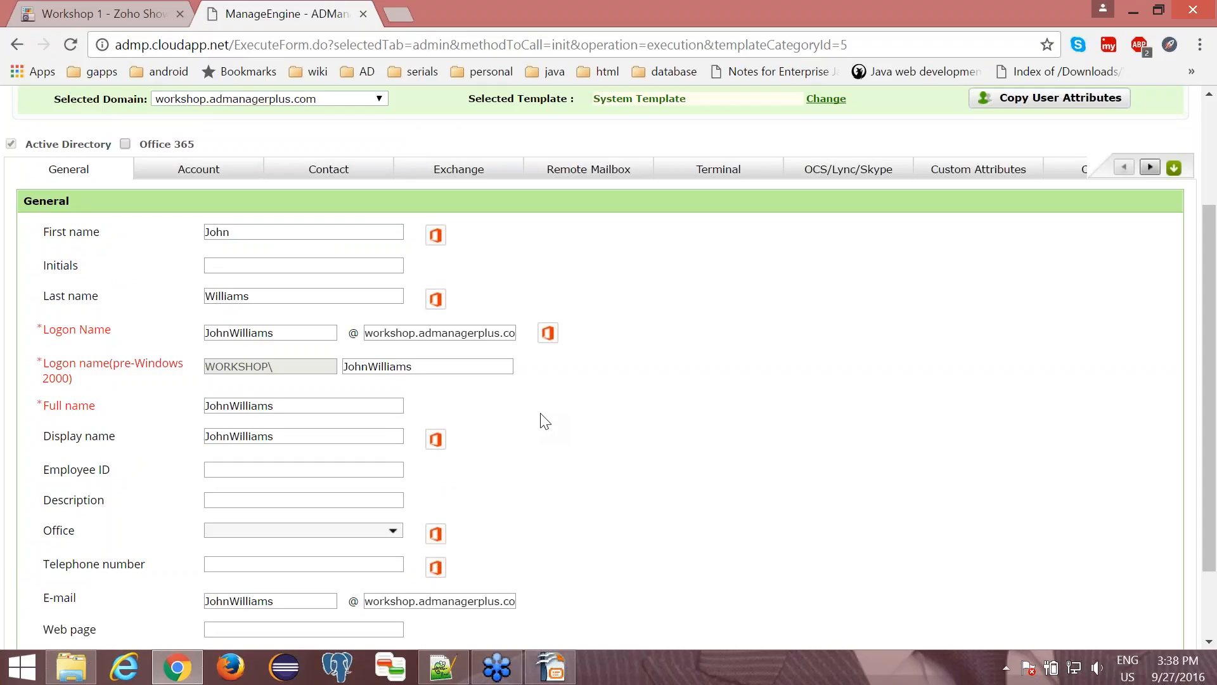
click(192, 171)
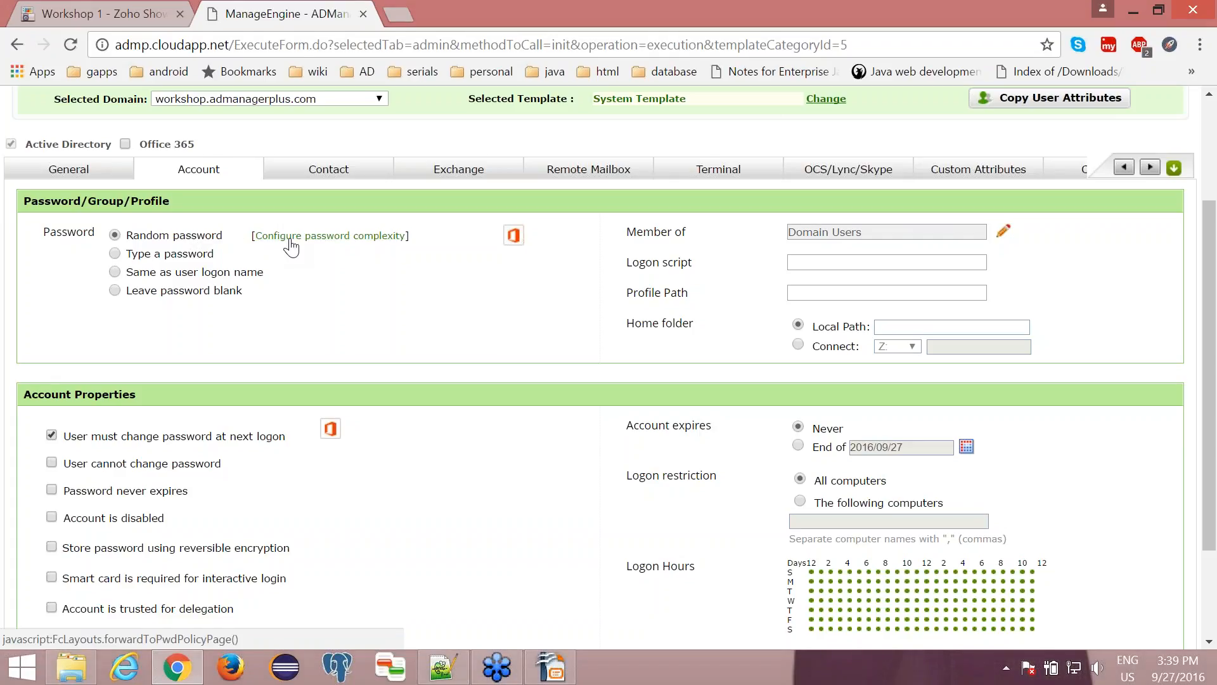
click(115, 254)
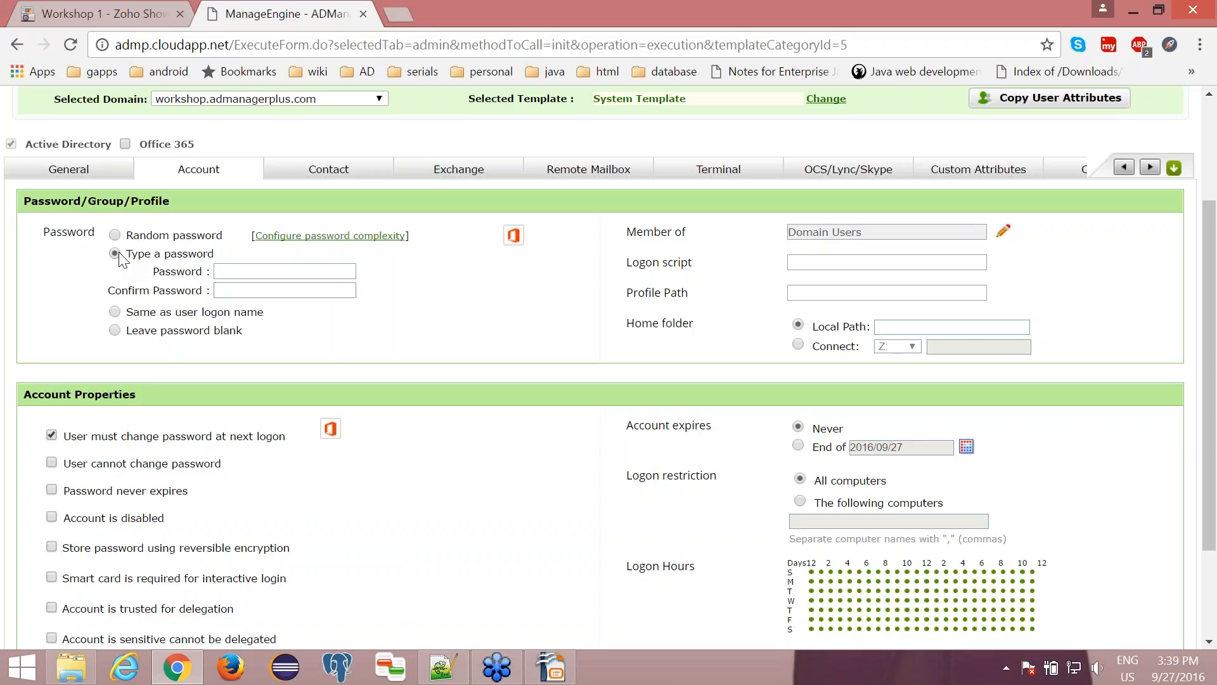
click(116, 313)
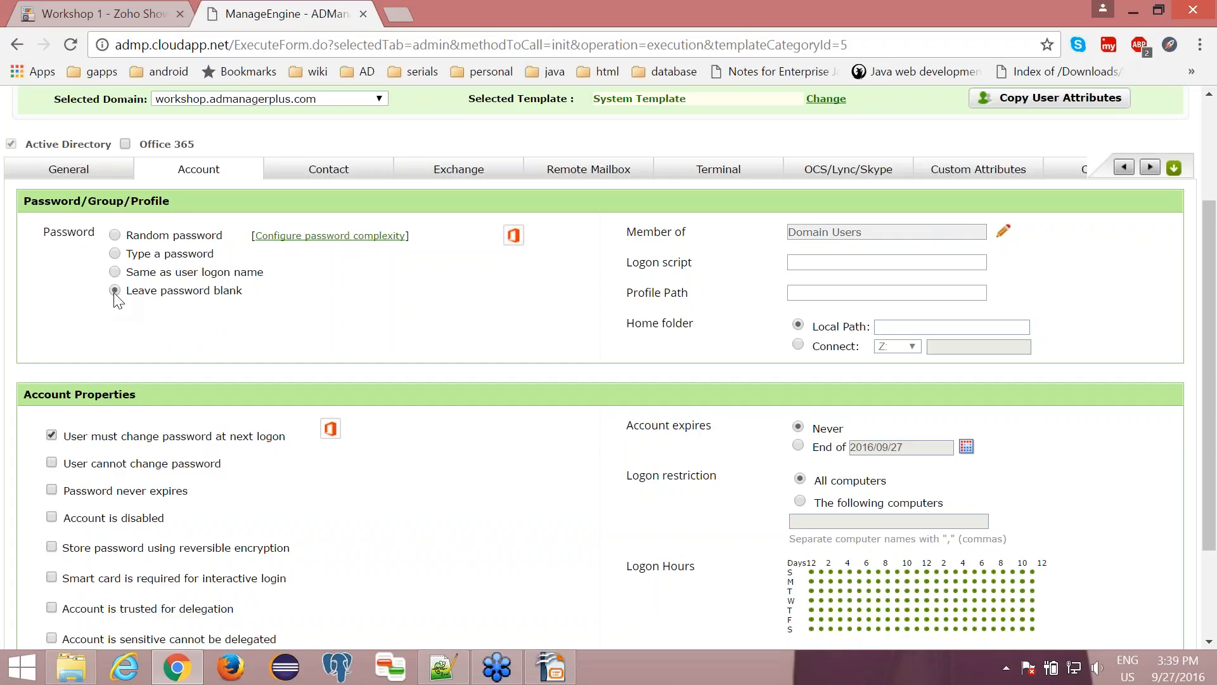
click(114, 253)
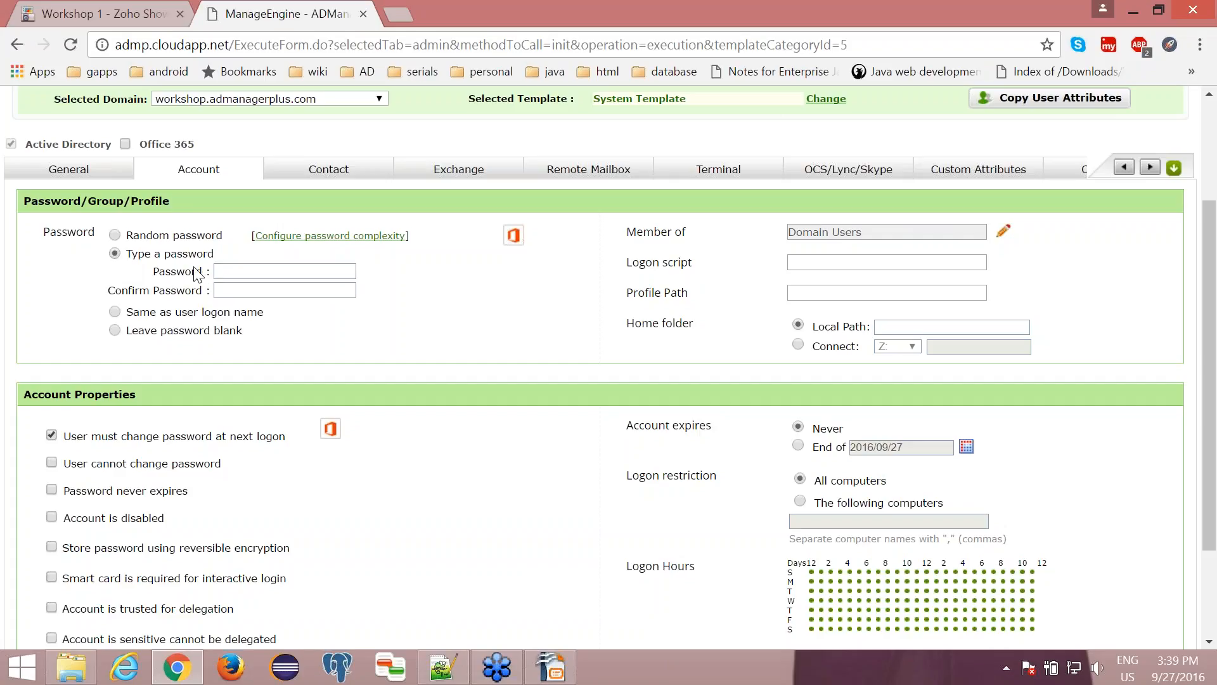
click(242, 269)
text(************)
key(Tab)
text(********)
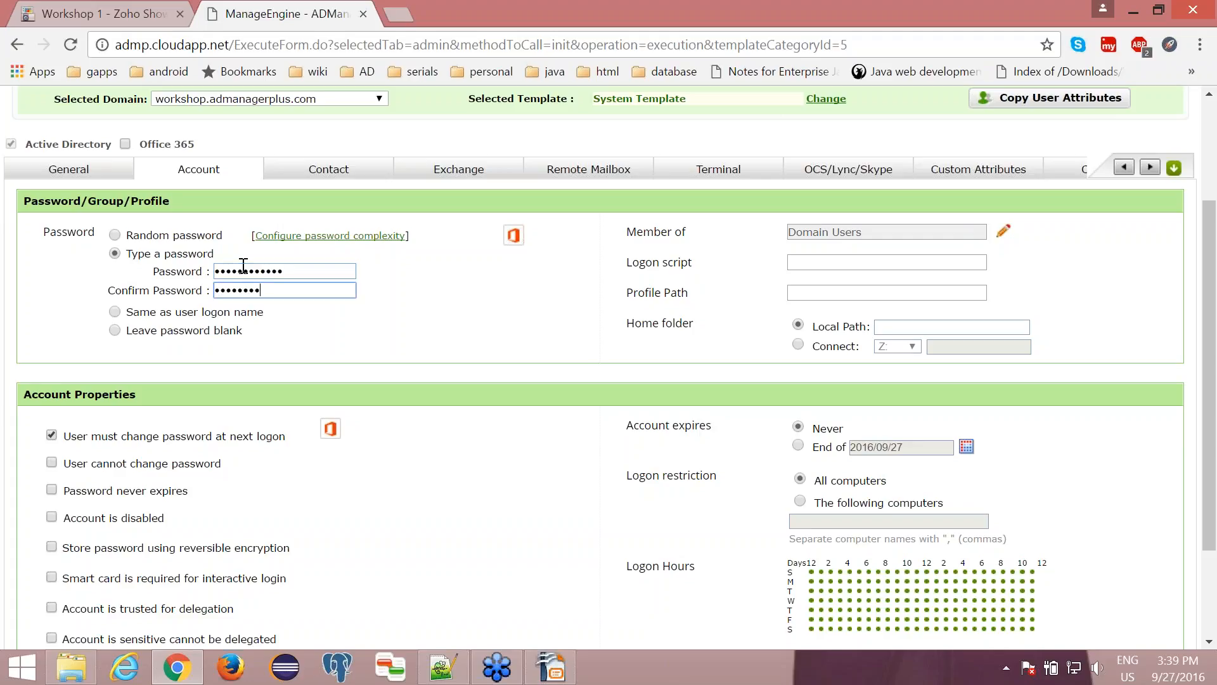
text(****)
click(525, 341)
- Add the user to the Certificate Service DCOM Access, Domain Admins and Domain Controllers groups
click(1004, 231)
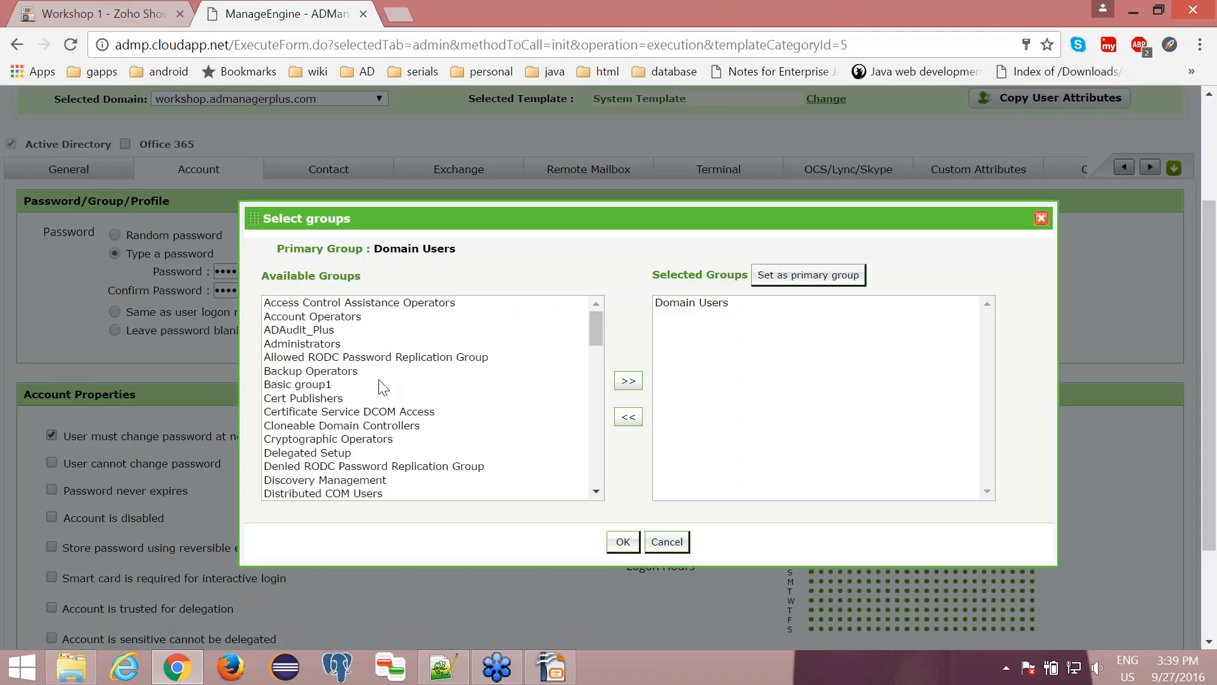
click(347, 412)
scroll(374, 408, down, 3)
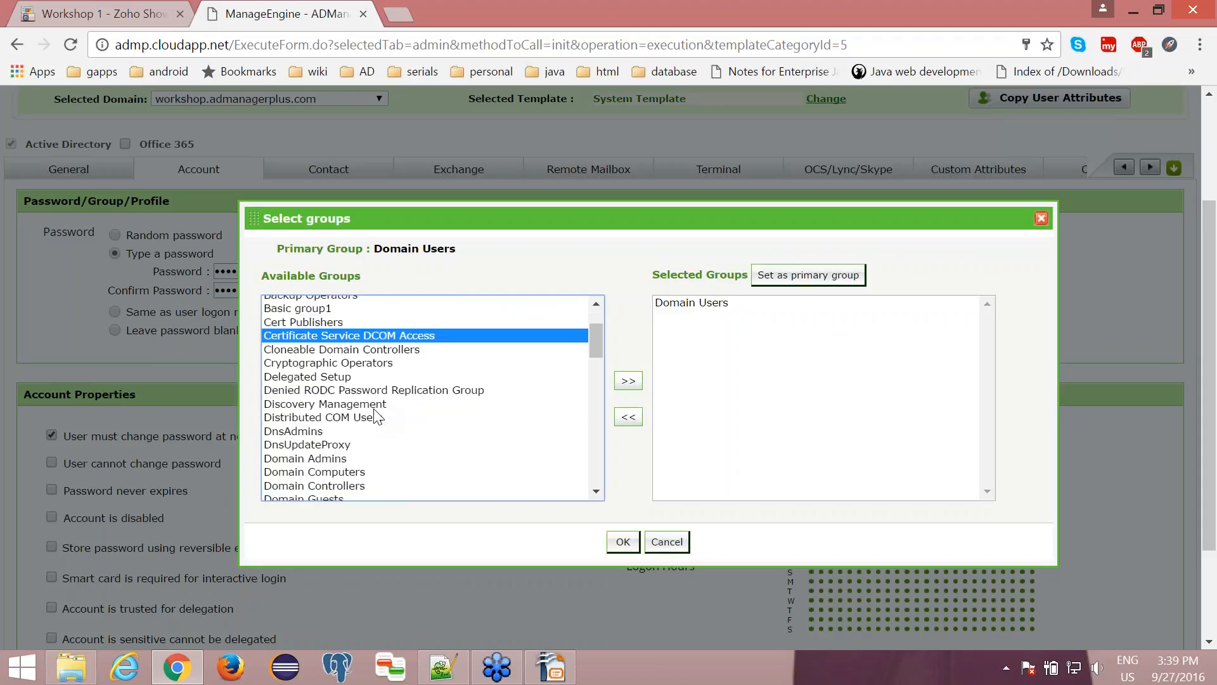
ctrl+click(371, 432)
ctrl+click(340, 458)
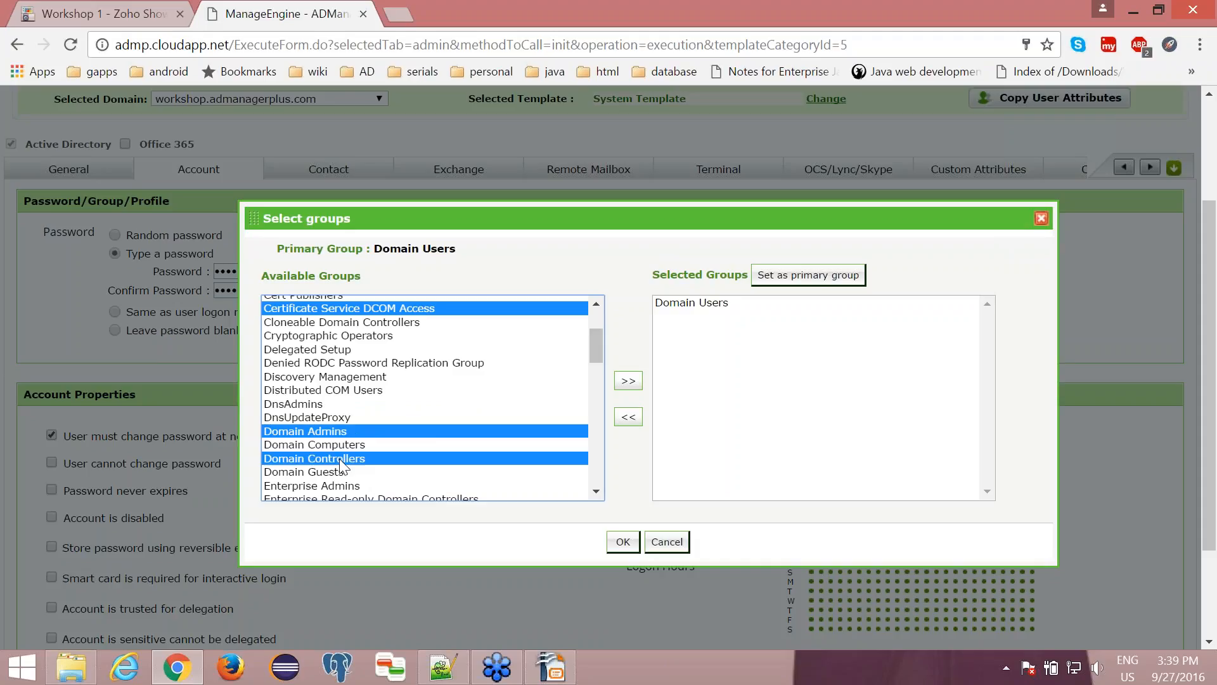
click(628, 381)
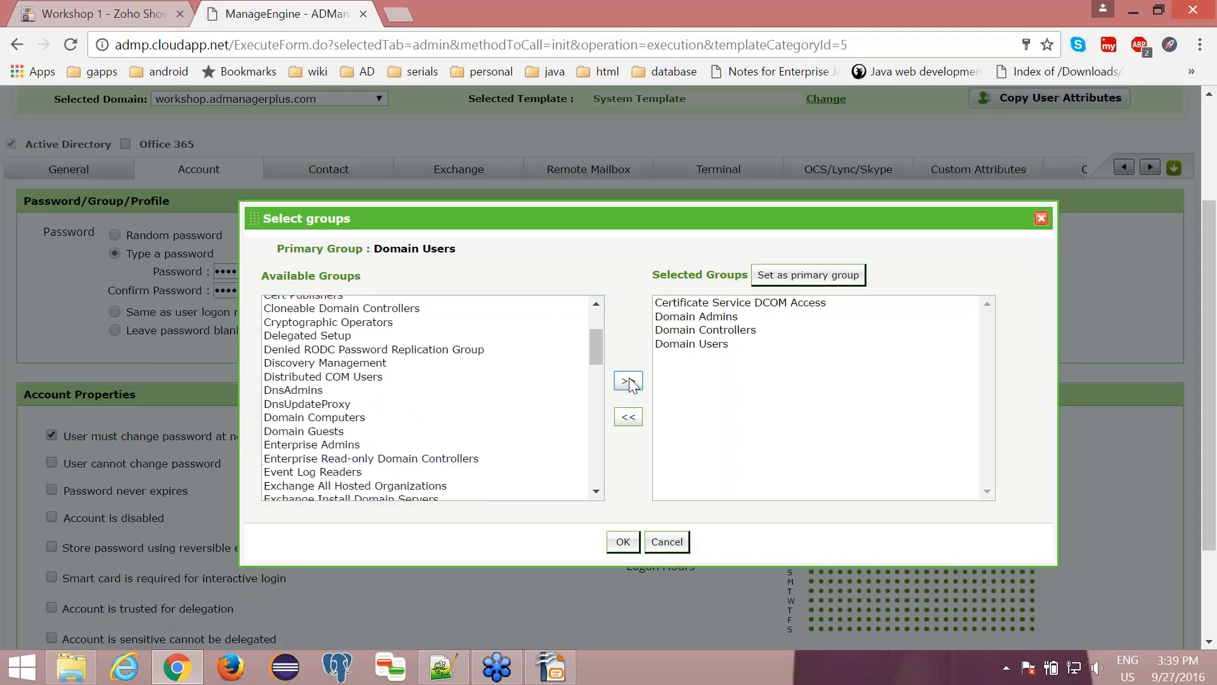
click(625, 542)
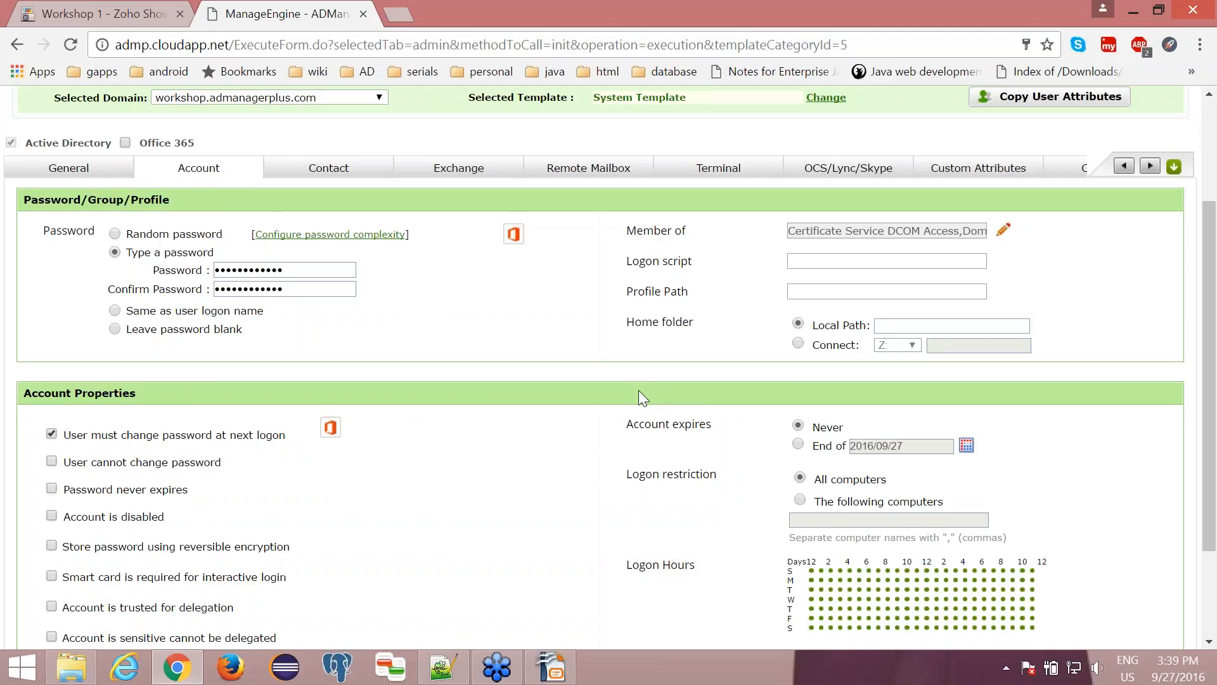
- Set the account to expire at the end of 2016/09/27 and switch the logon restriction to the following computers
scroll(638, 390, down, 2)
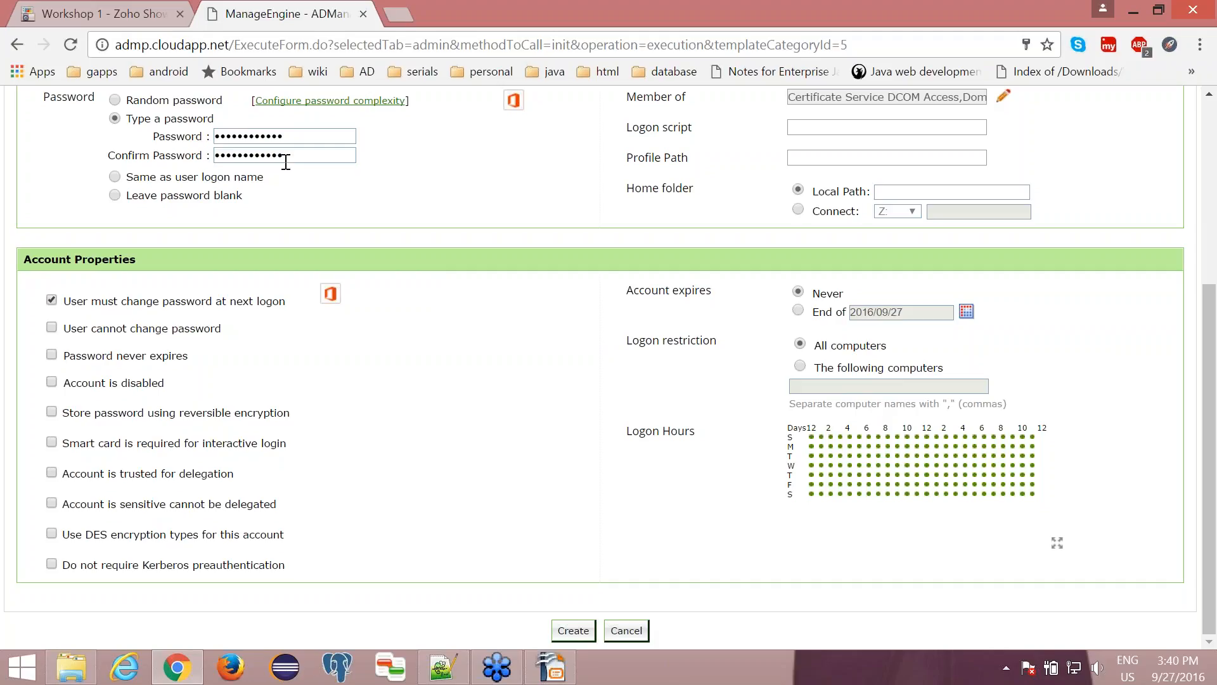
scroll(229, 393, up, 3)
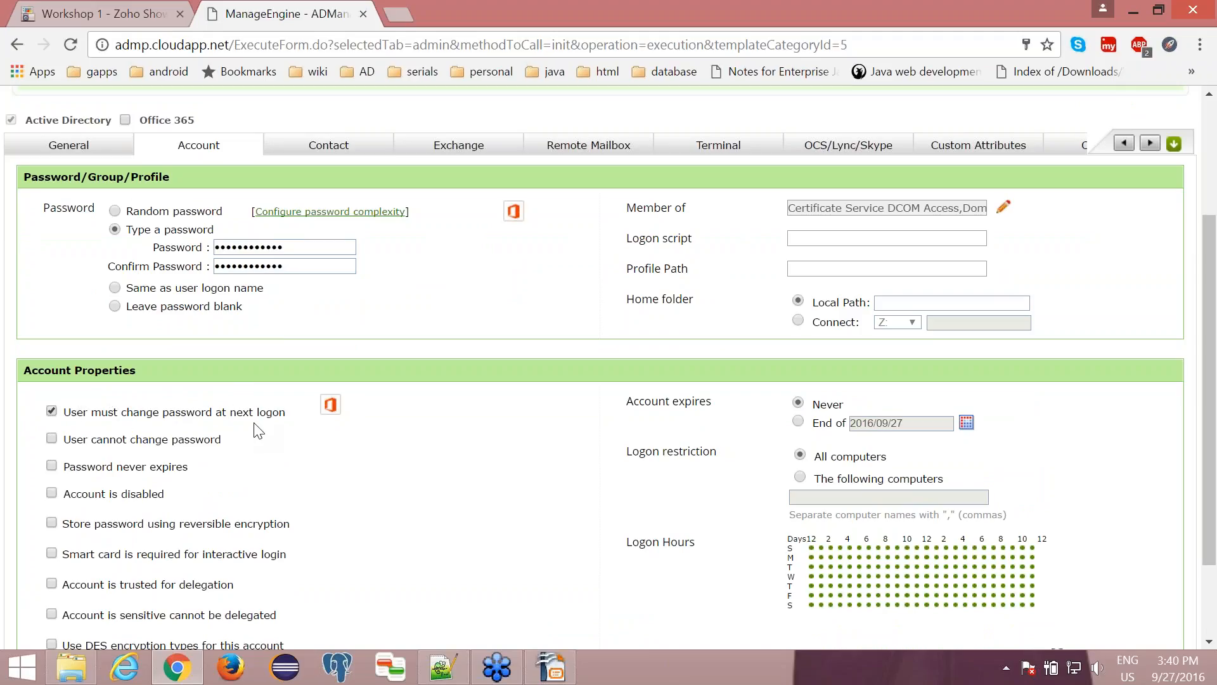
scroll(256, 431, down, 1)
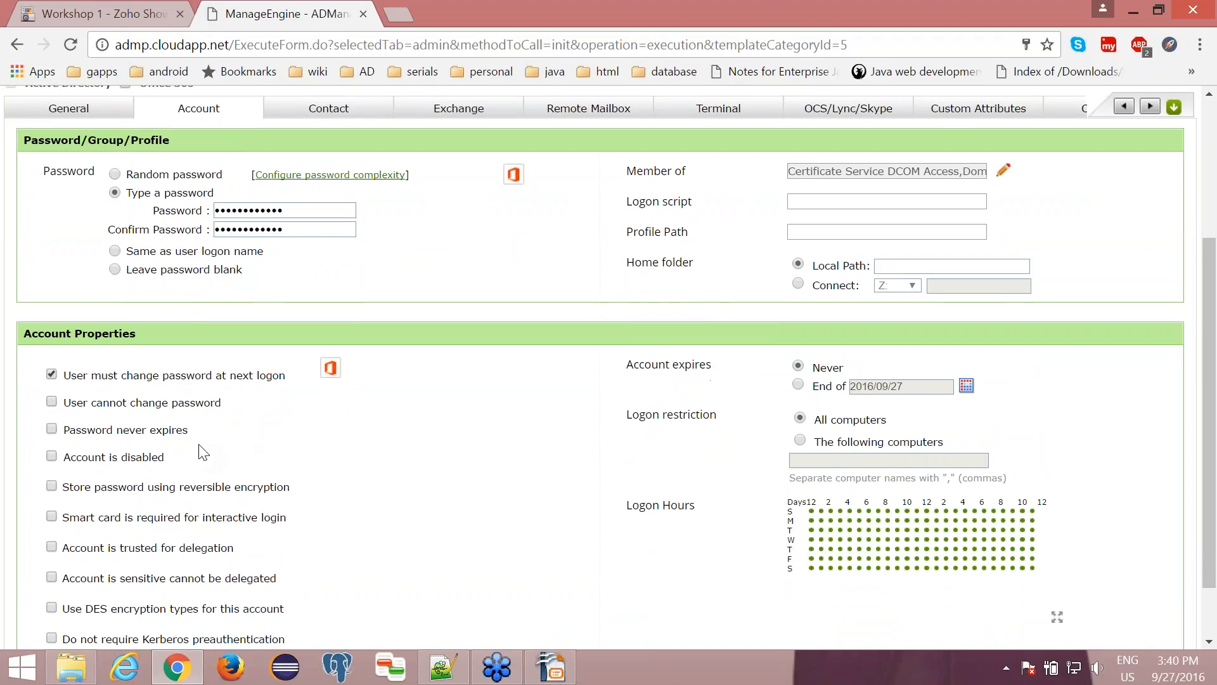
scroll(203, 452, down, 1)
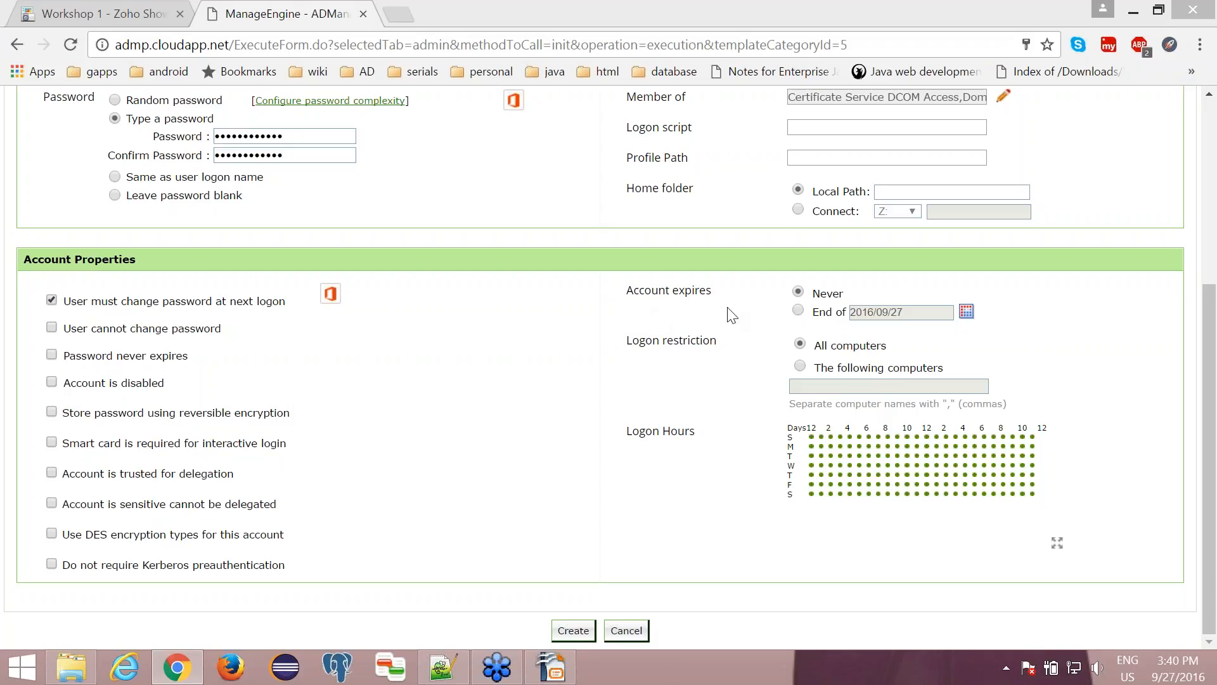
click(801, 312)
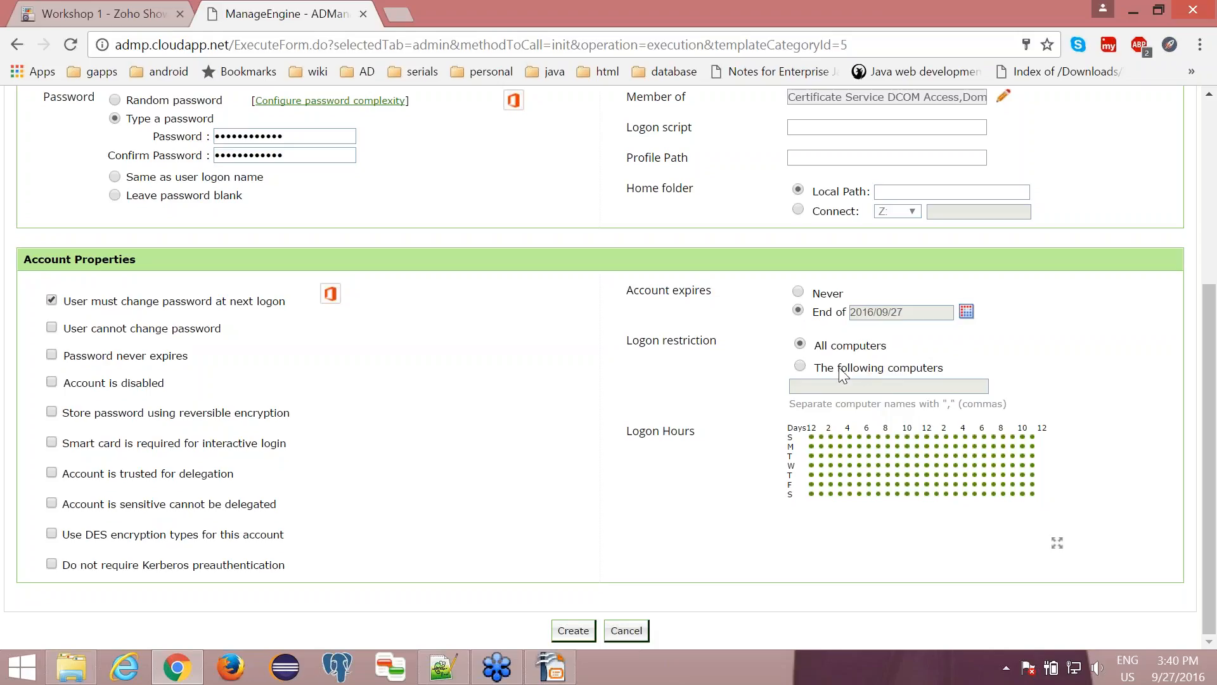
click(800, 366)
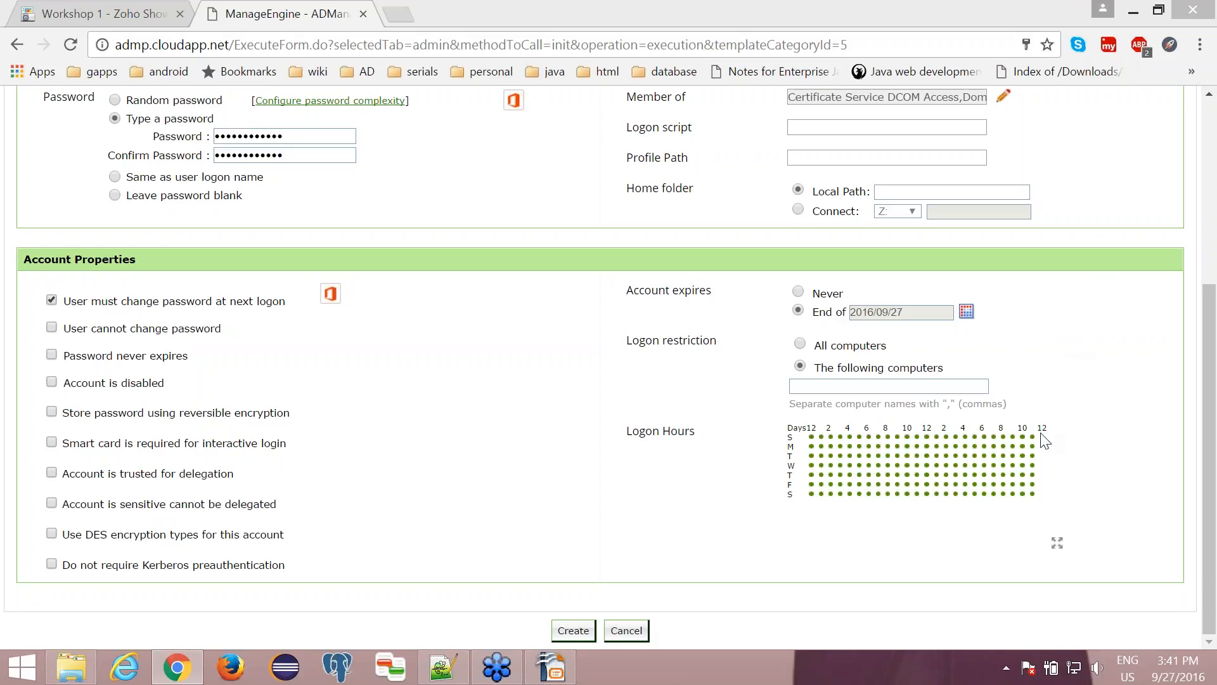
- Expand the logon hours grid and deny the 5 am hour on Sunday, 6 am on Monday and 4 am on Tuesday
click(1057, 545)
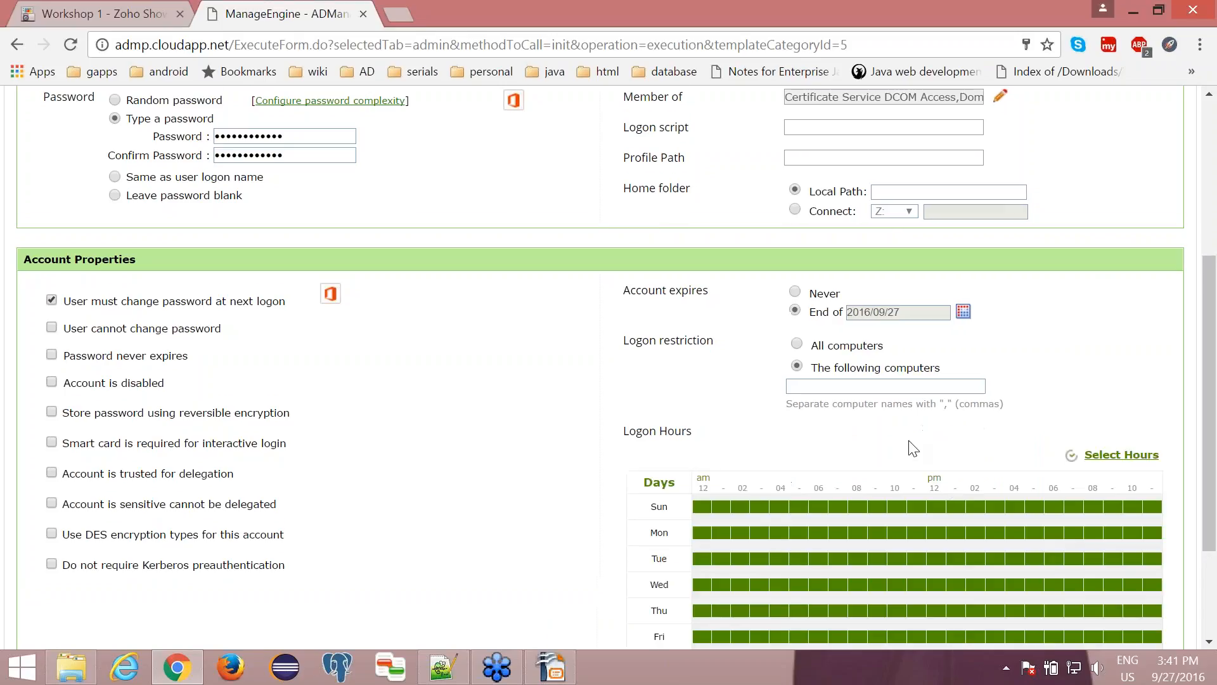
scroll(911, 444, down, 2)
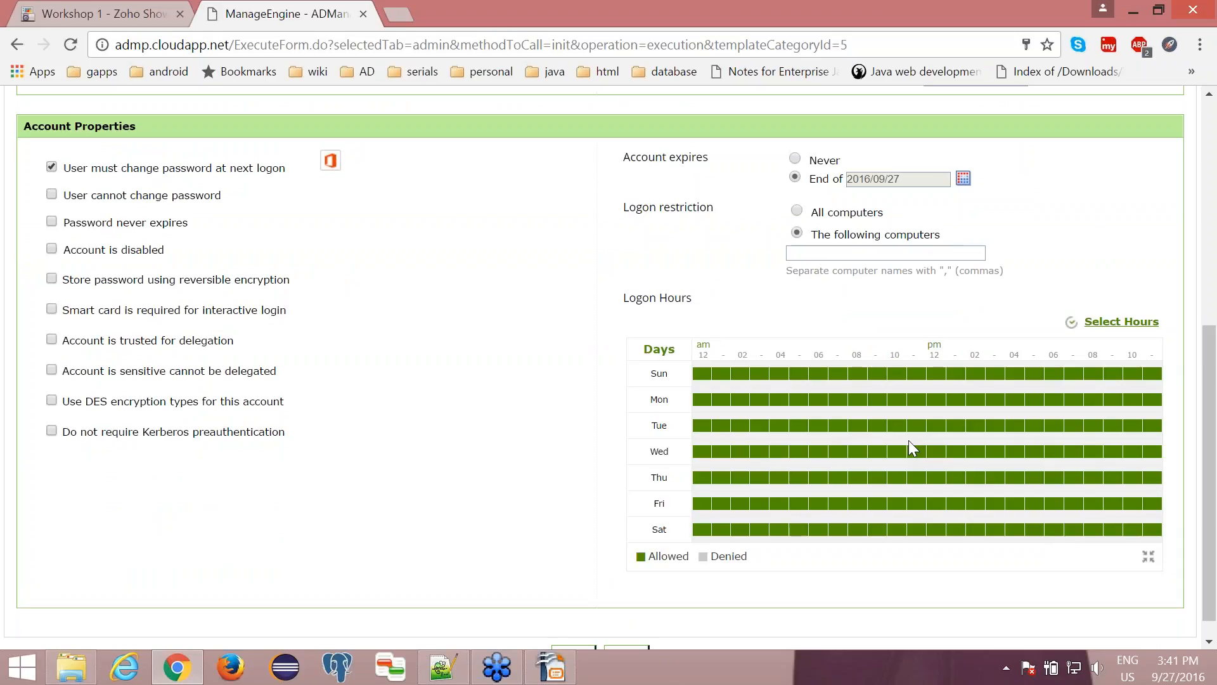
click(799, 374)
click(815, 401)
click(777, 427)
scroll(778, 283, up, 5)
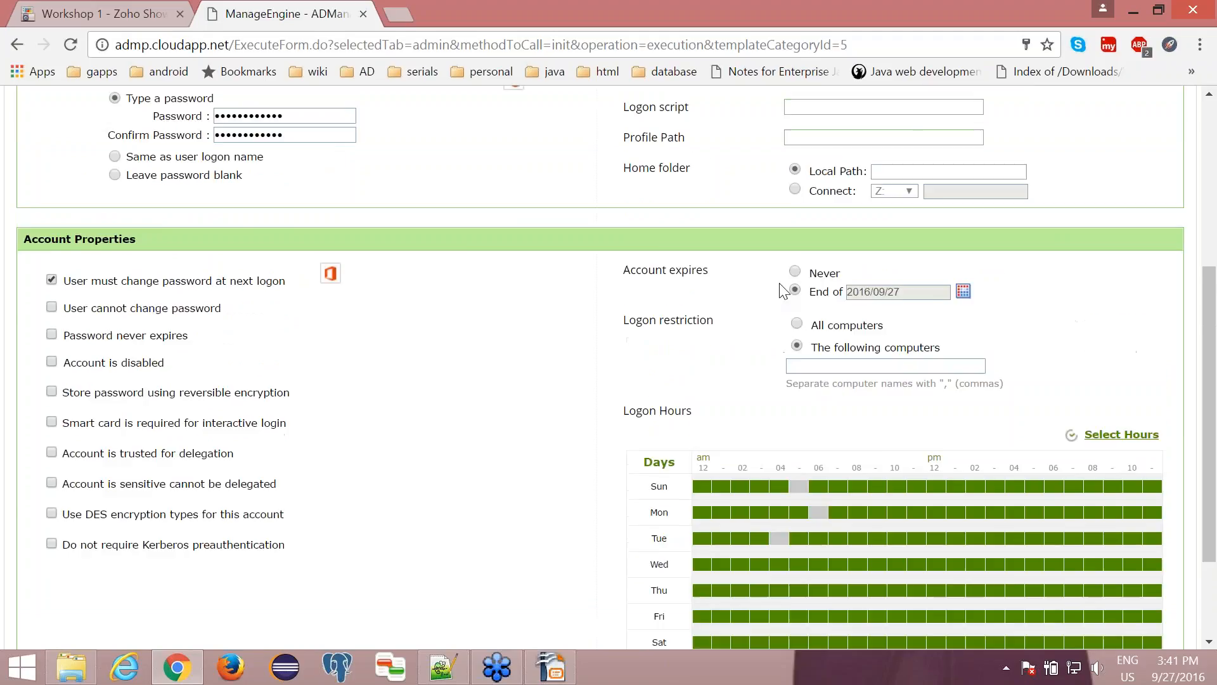
- Examine the telephone, organization and address fields in the new user's contact details
click(310, 303)
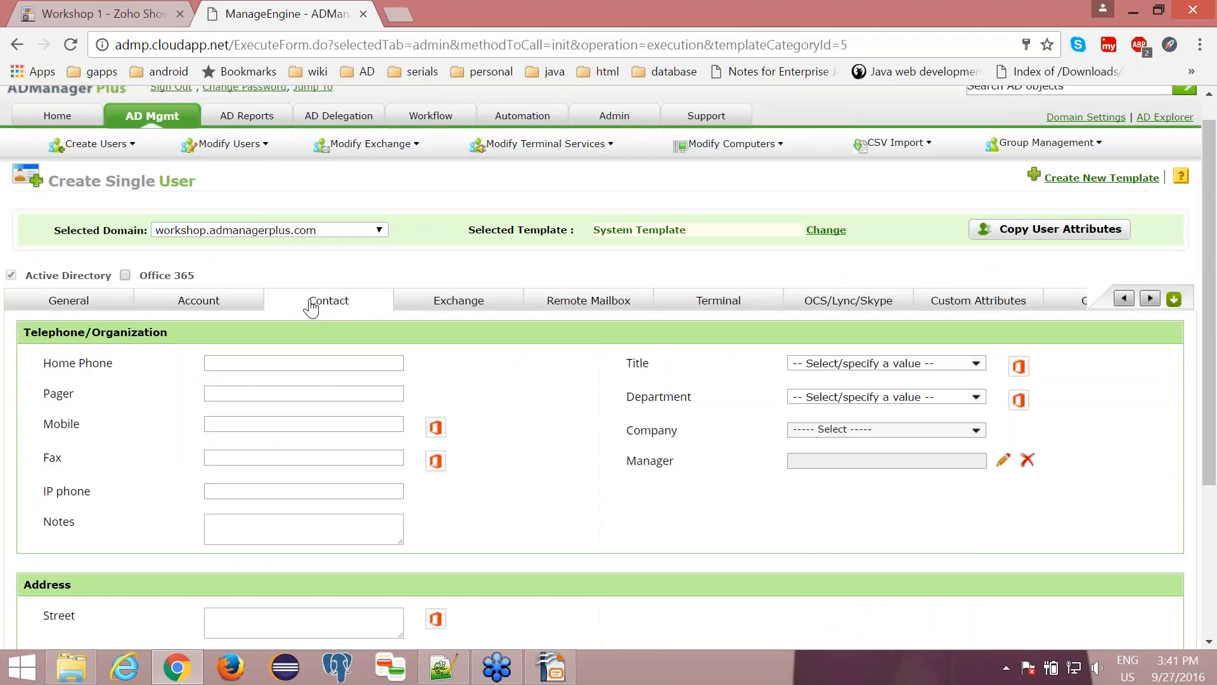
scroll(306, 307, down, 1)
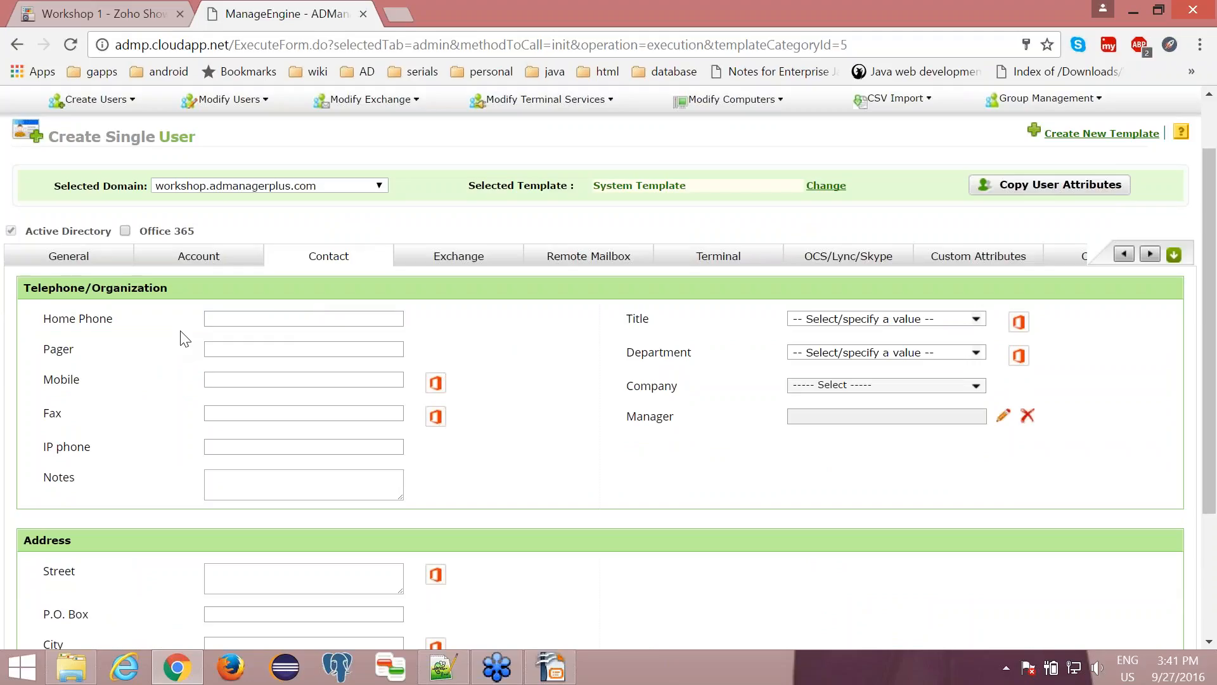
scroll(184, 338, down, 1)
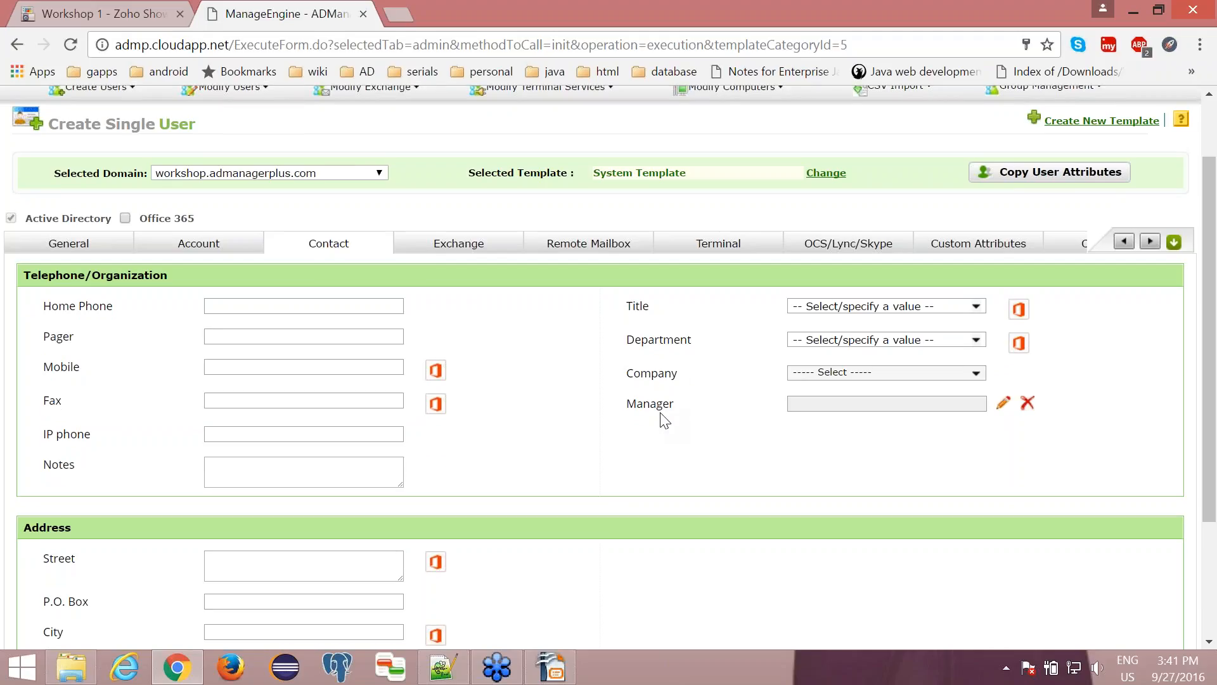
scroll(663, 416, down, 3)
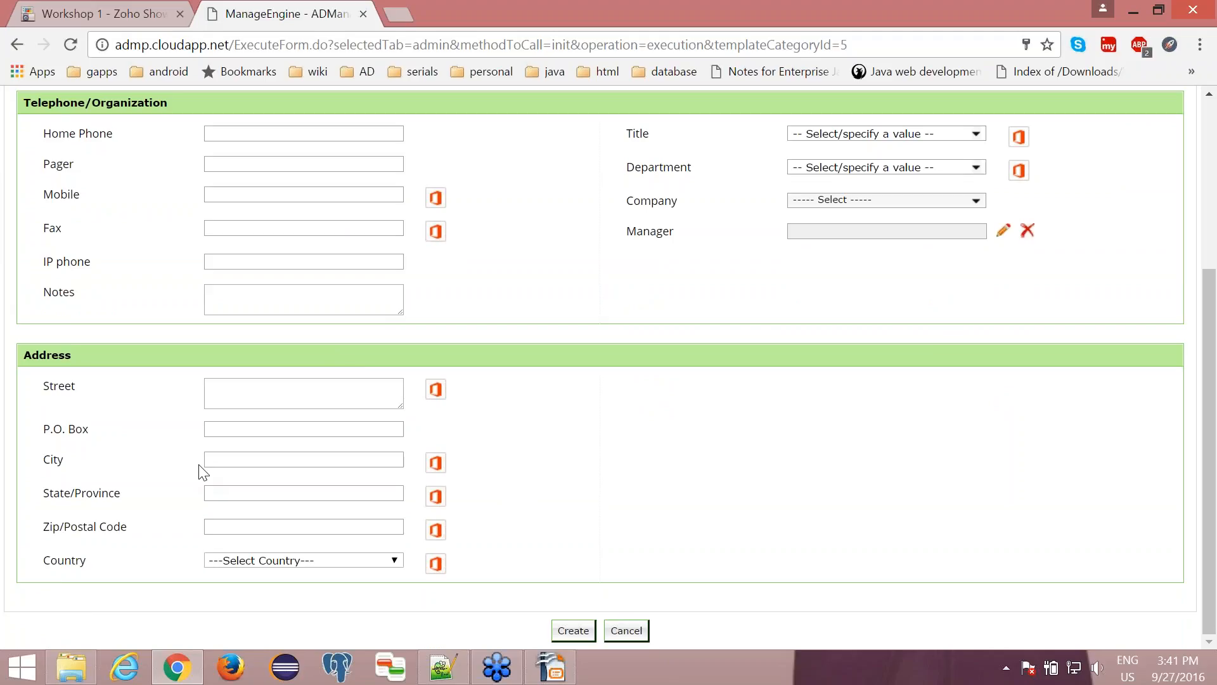
scroll(203, 473, up, 4)
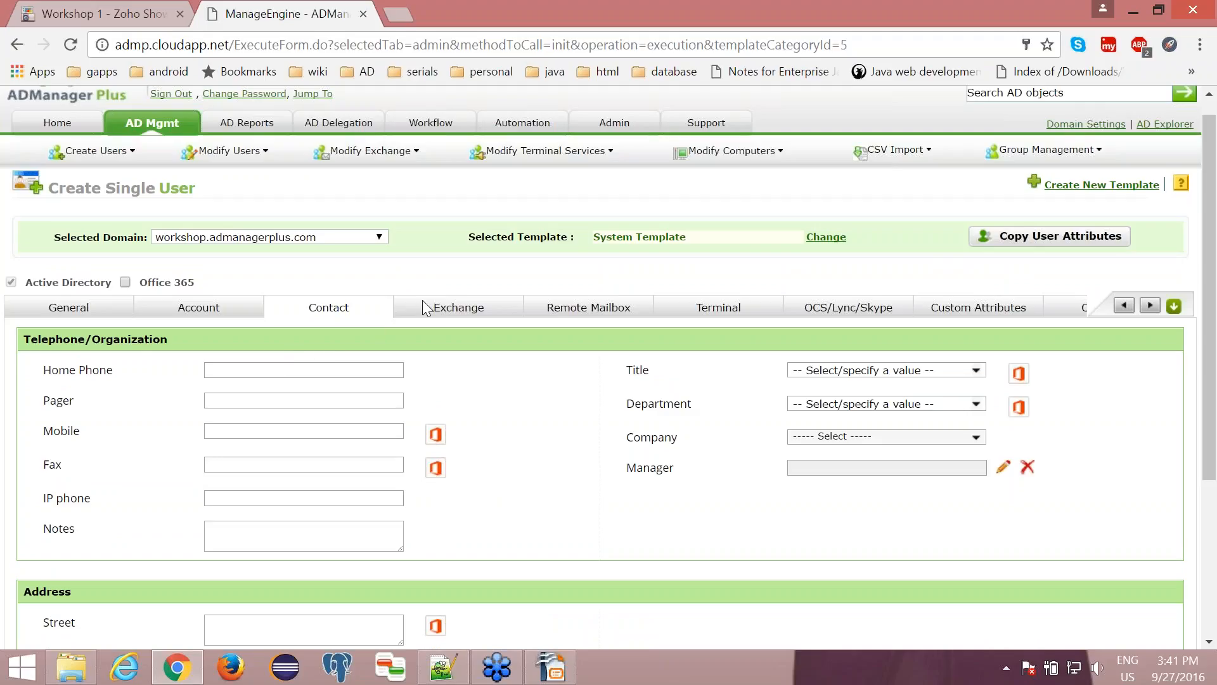
click(437, 315)
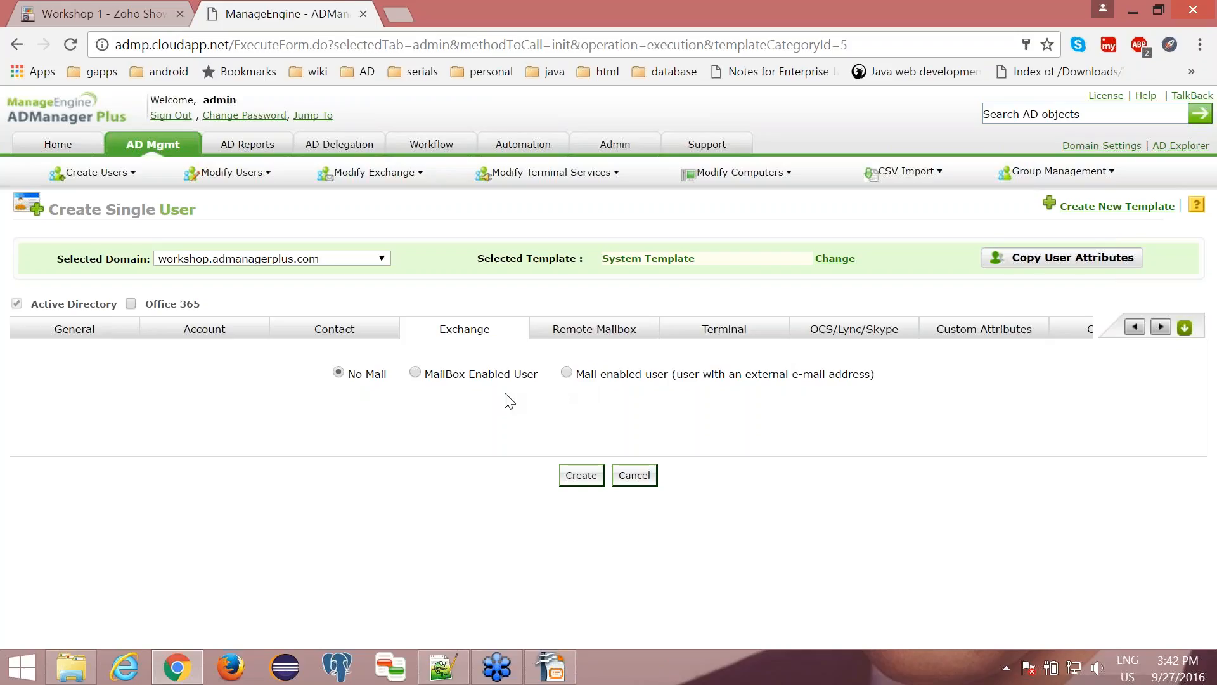
click(415, 373)
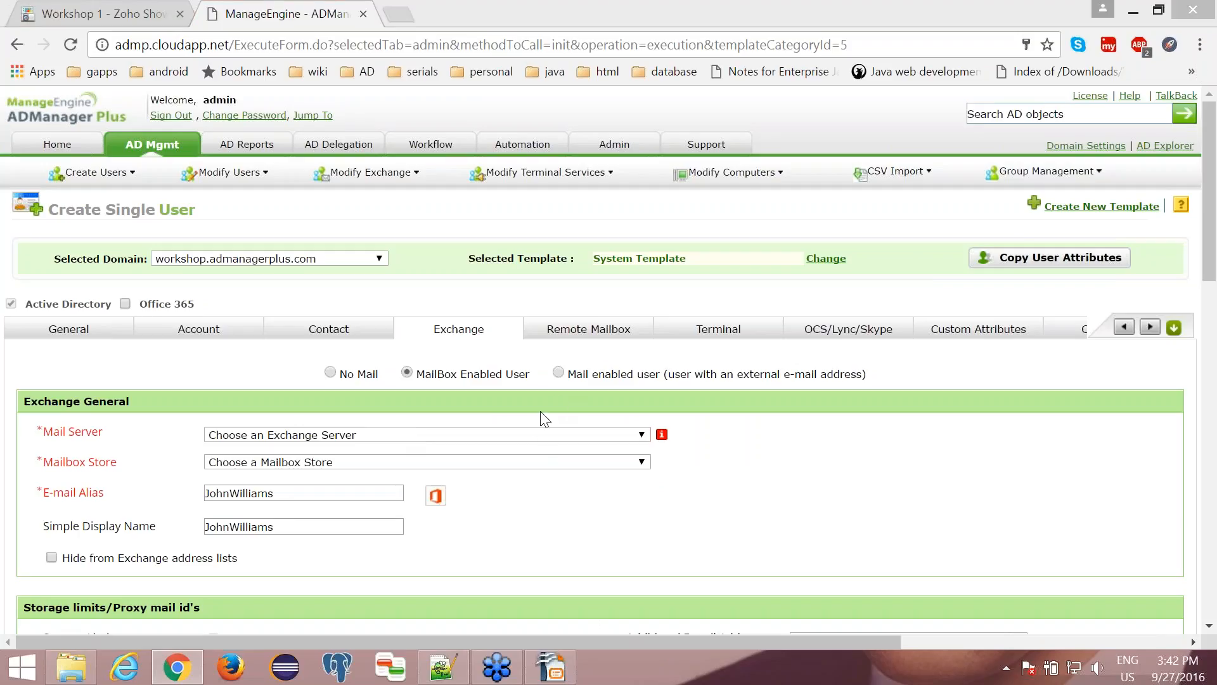
click(533, 435)
click(513, 476)
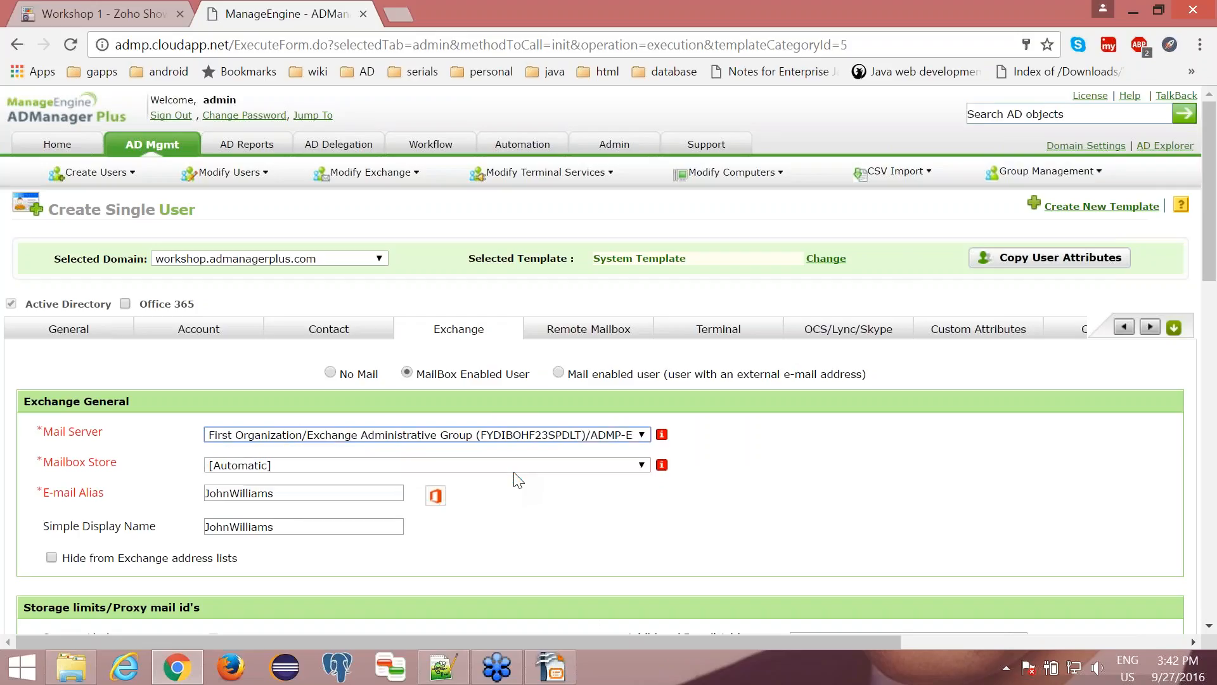
click(515, 468)
click(498, 492)
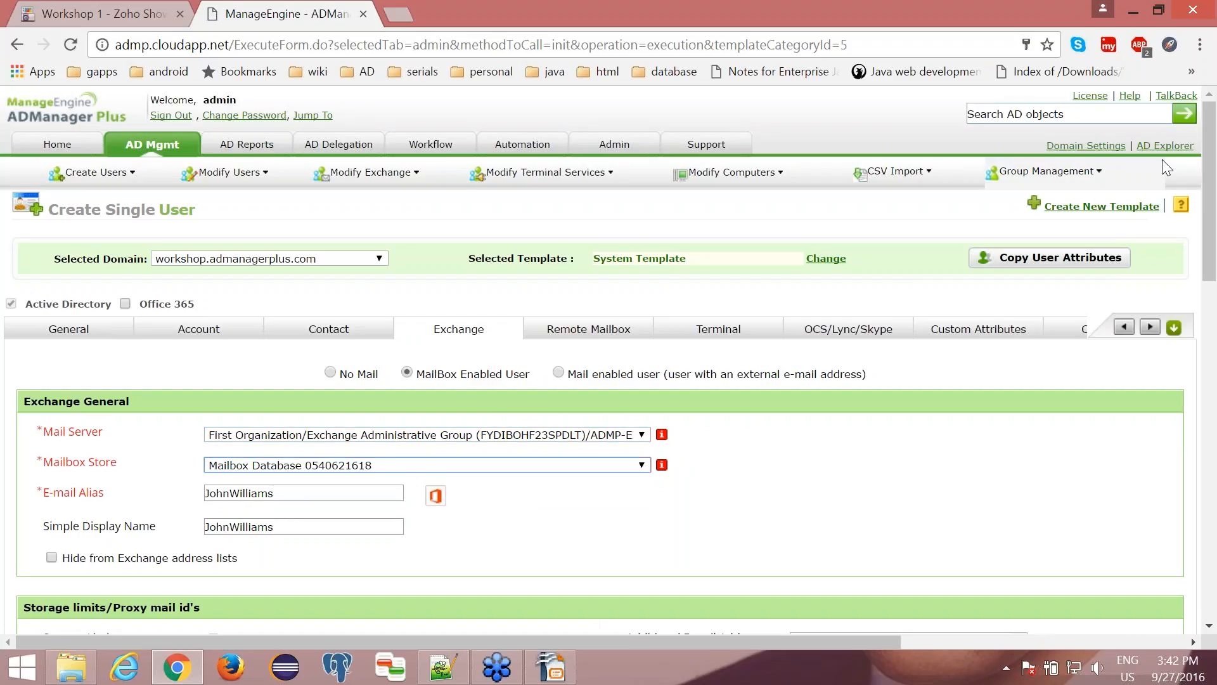
click(1198, 83)
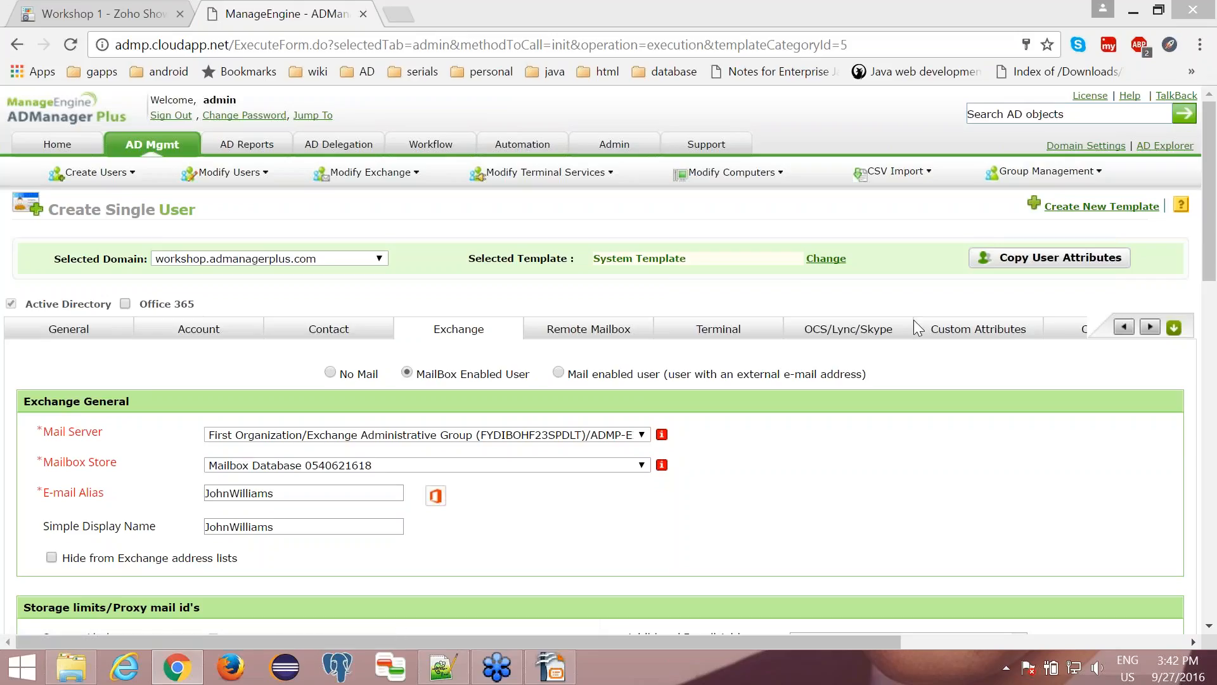
- Examine the mailbox's storage limits, delivery restrictions and Exchange policy options
scroll(772, 494, down, 3)
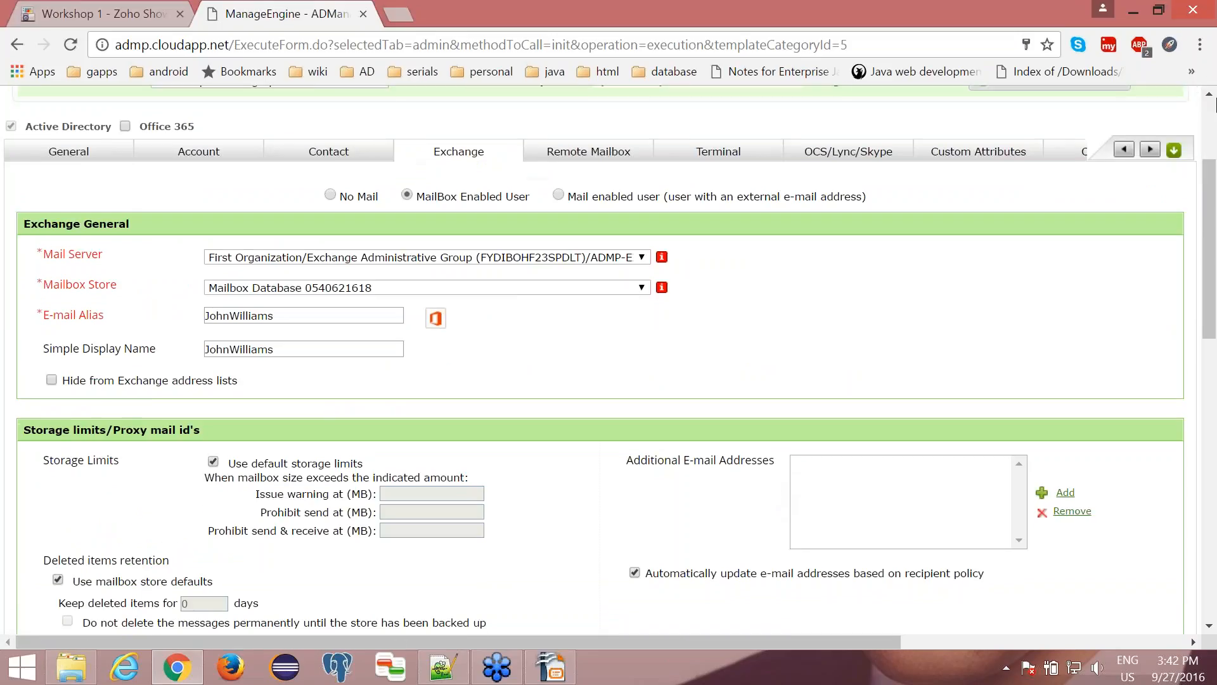
scroll(784, 359, down, 2)
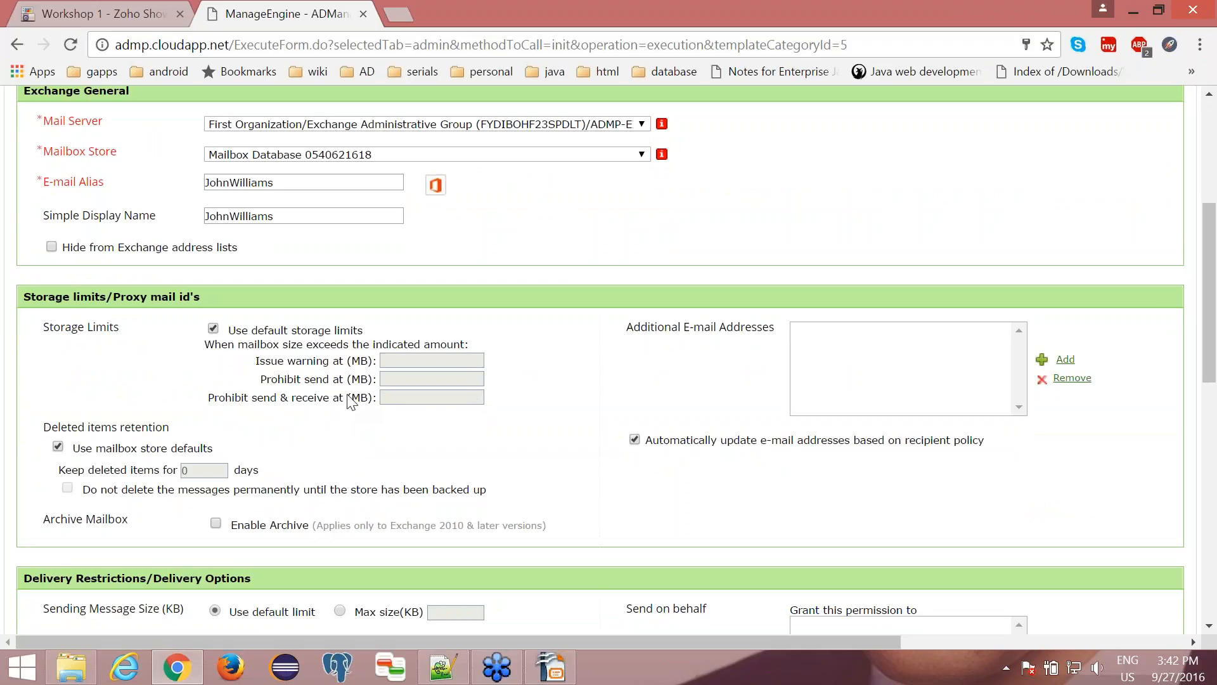
scroll(350, 406, down, 3)
scroll(350, 402, down, 4)
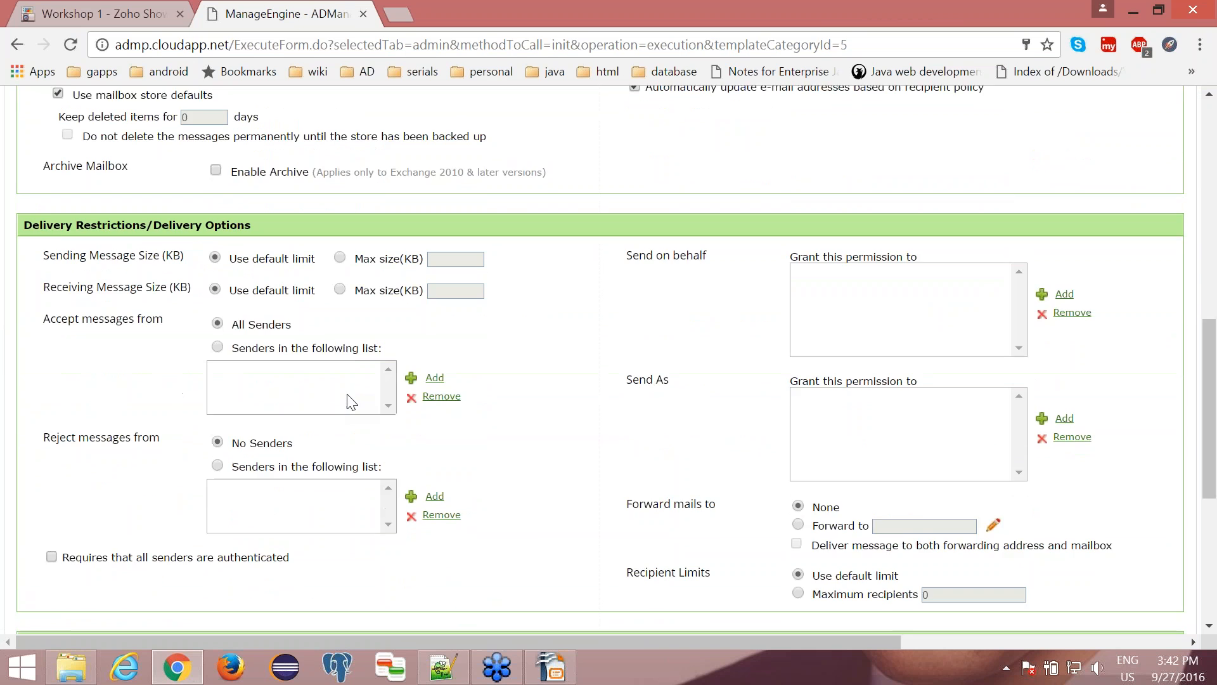
scroll(351, 402, down, 1)
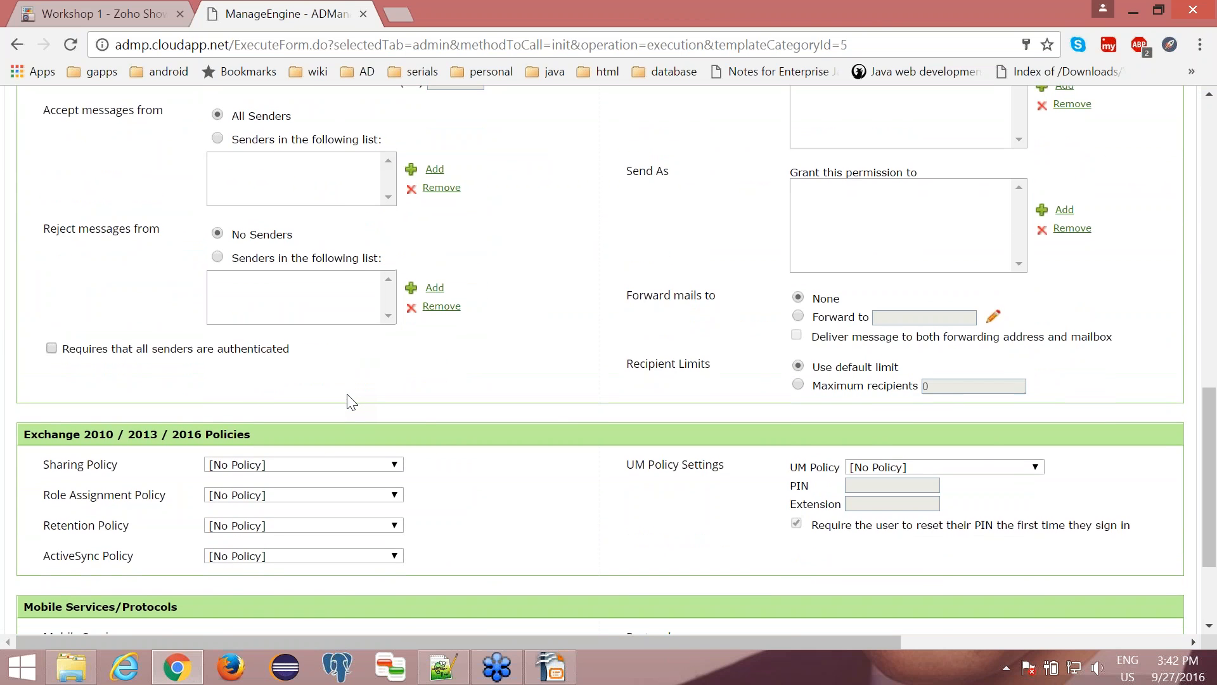
scroll(350, 403, up, 7)
scroll(350, 399, up, 3)
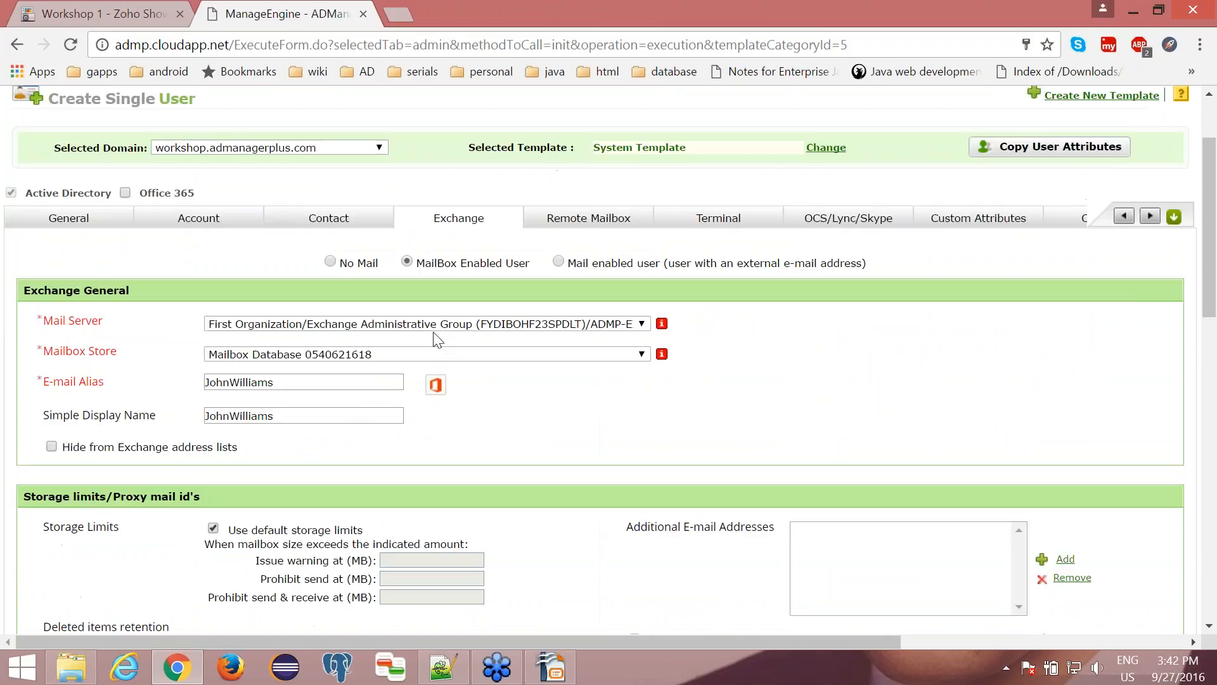
- Examine the new user's LCS/OCS server, custom attribute and Office 365 options, leaving No Communication Server selected
click(814, 226)
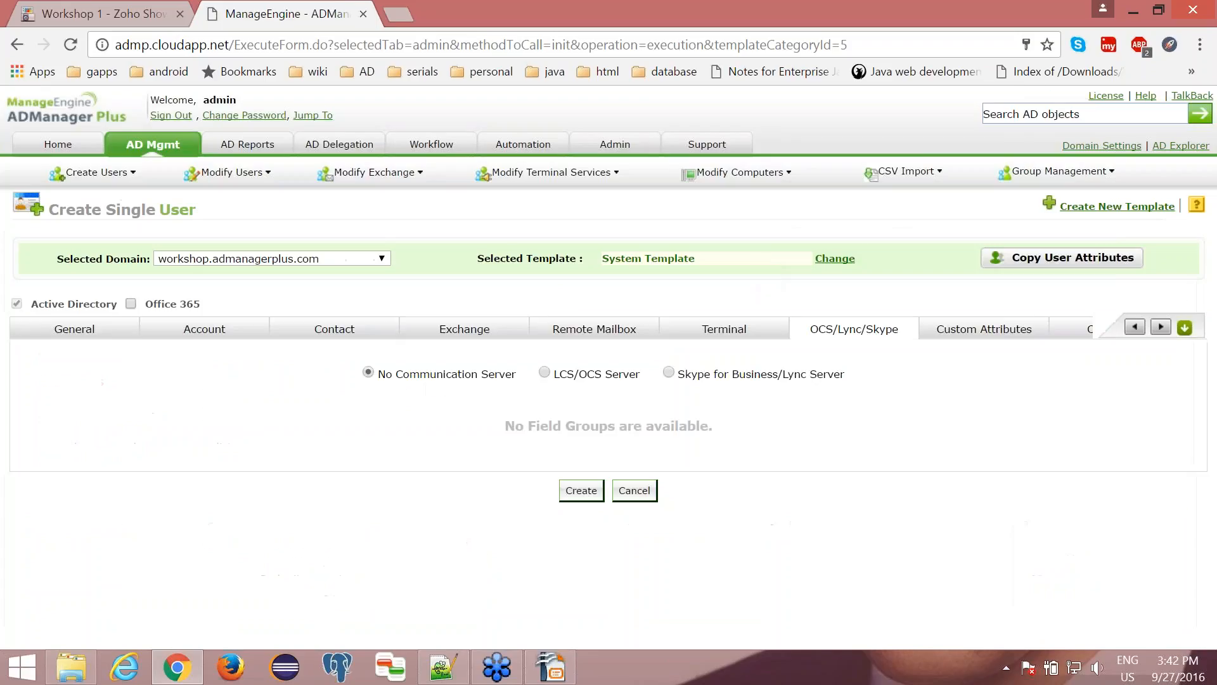
click(544, 374)
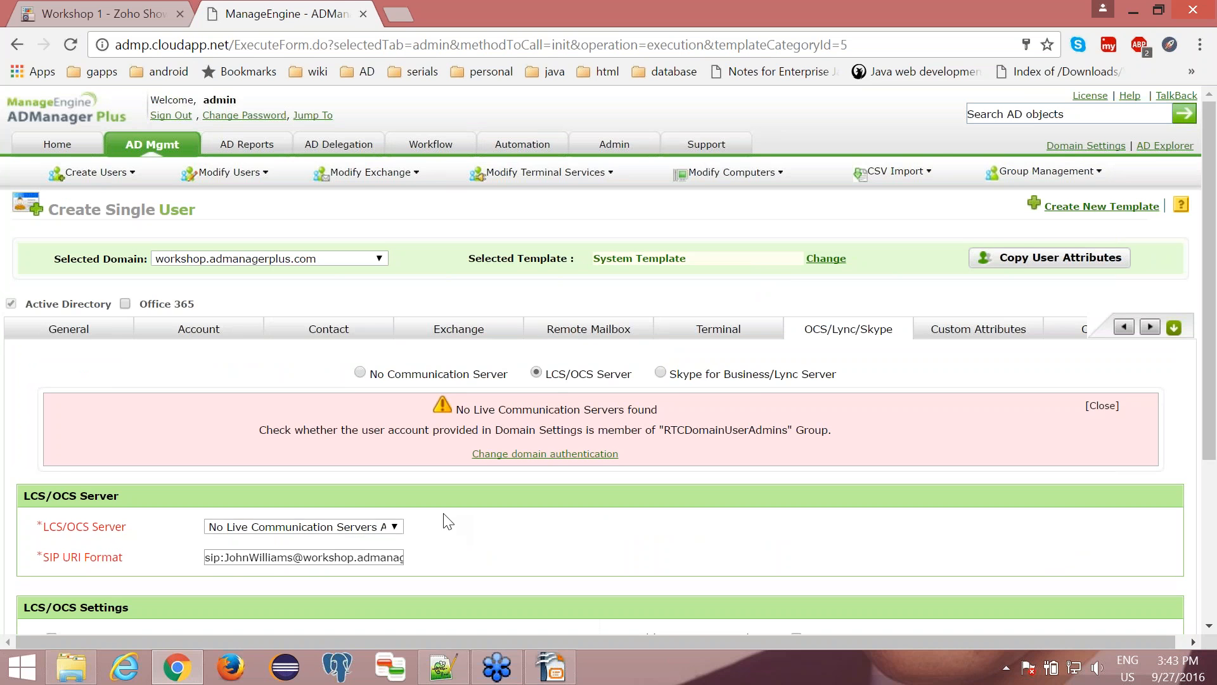
scroll(444, 517, down, 4)
scroll(461, 537, up, 2)
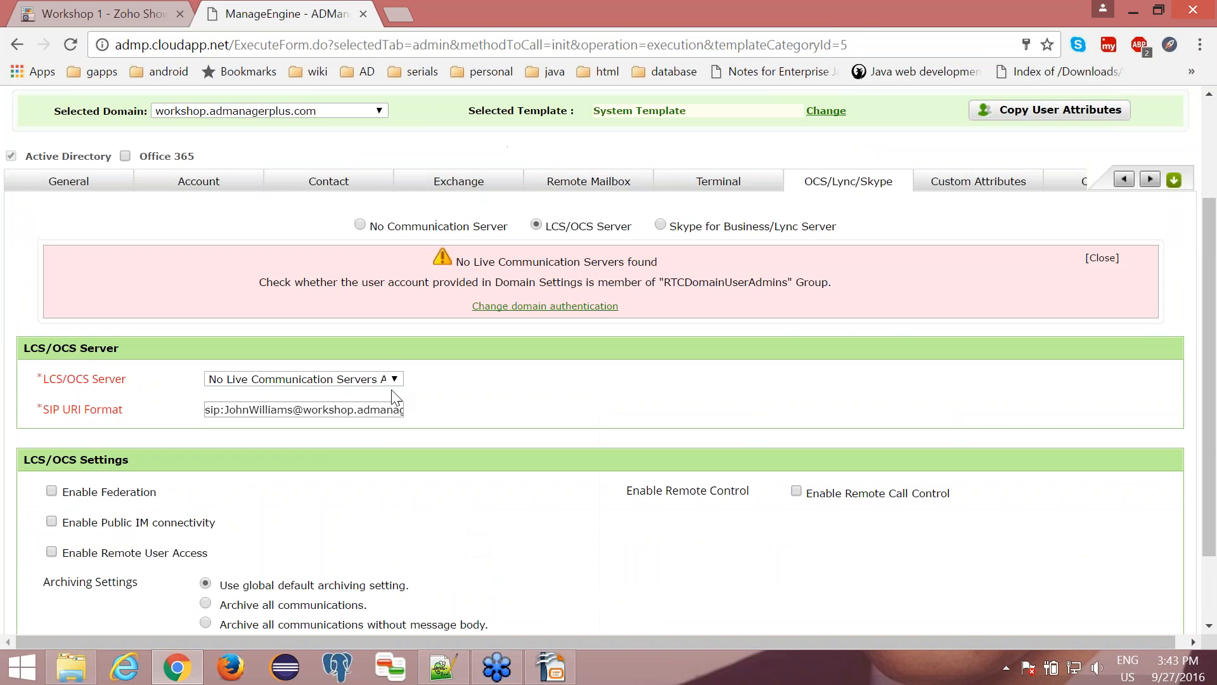
click(359, 226)
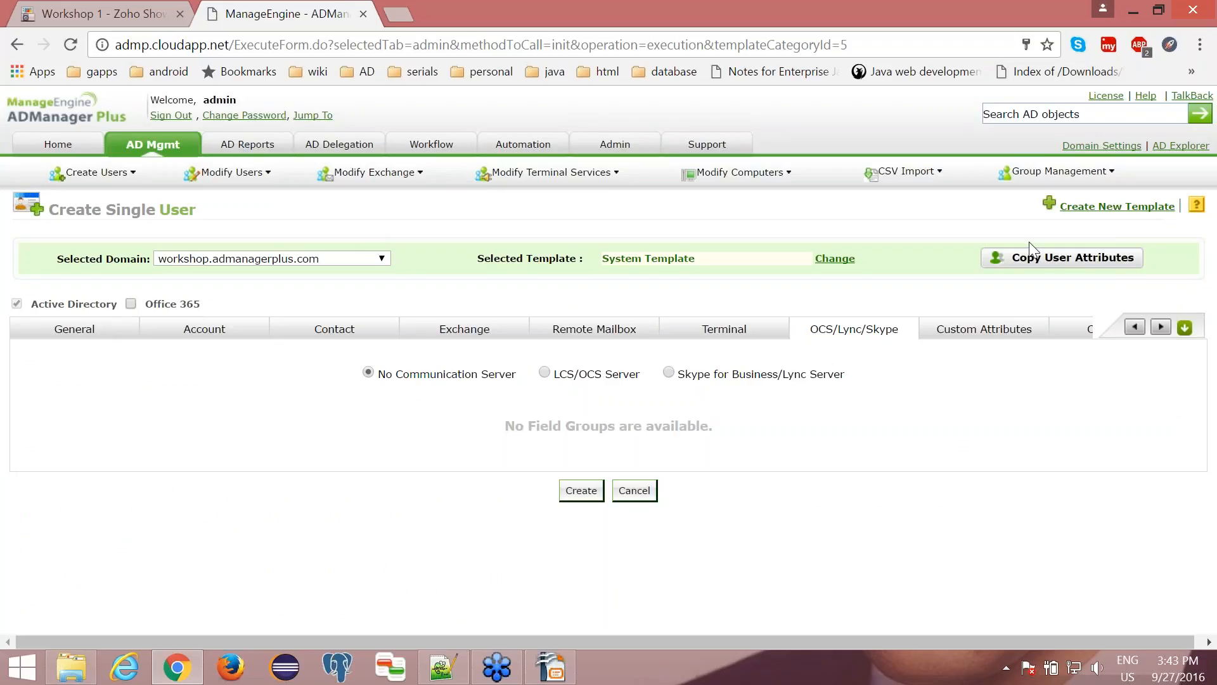
click(984, 329)
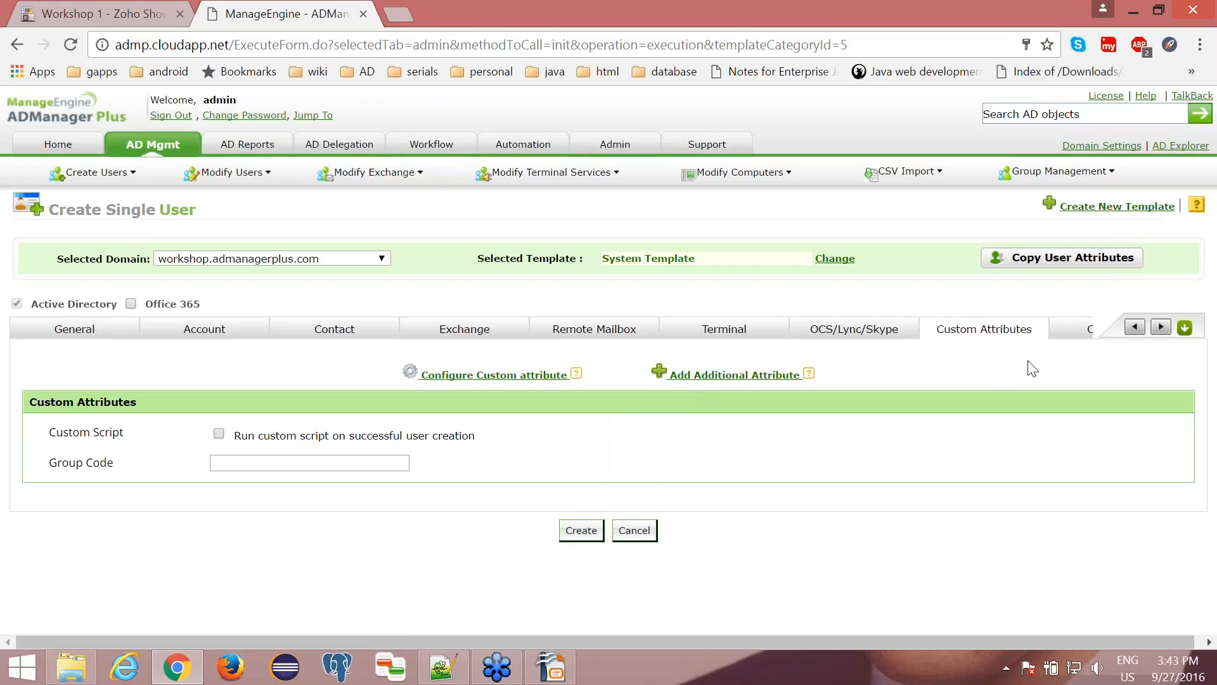
click(1076, 336)
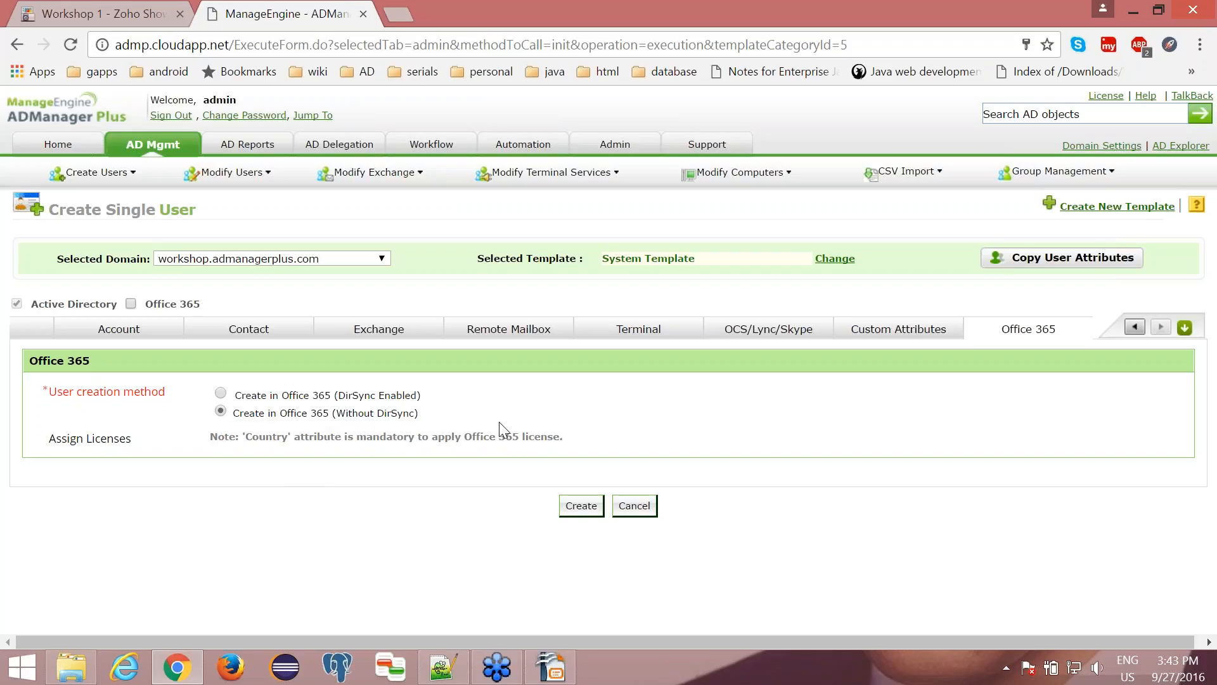
- Submit the new user, append 123 to the last name so all derived names update, and create the user again
click(571, 509)
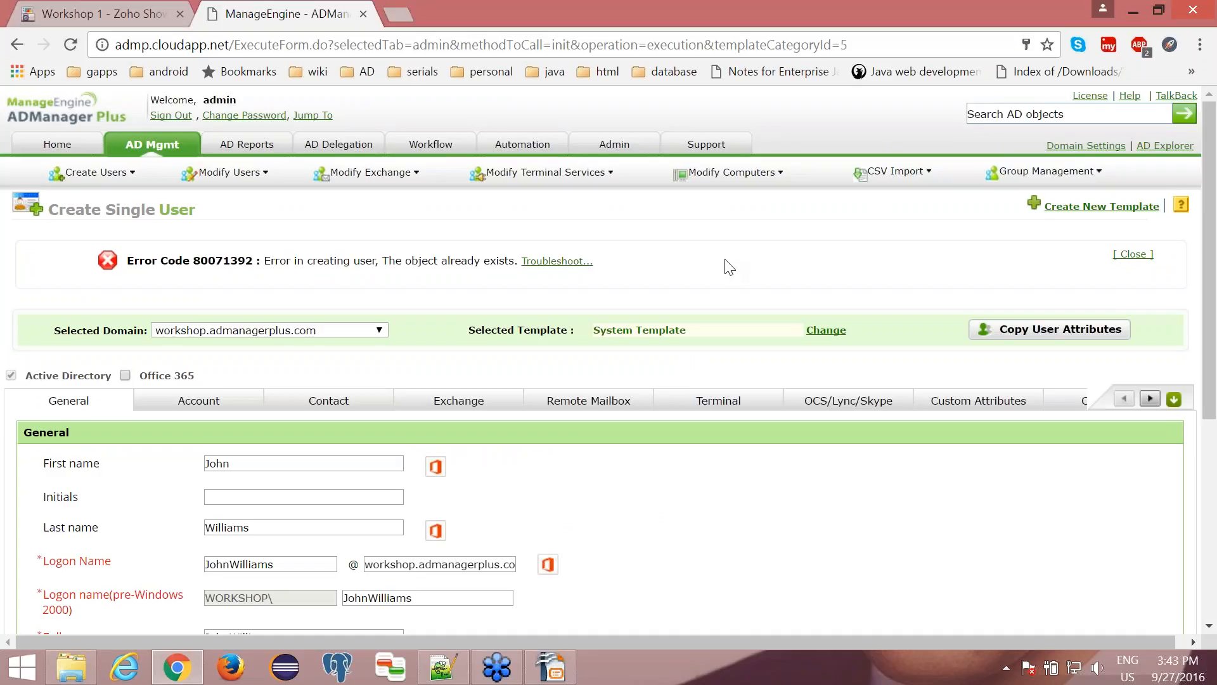
scroll(729, 267, down, 1)
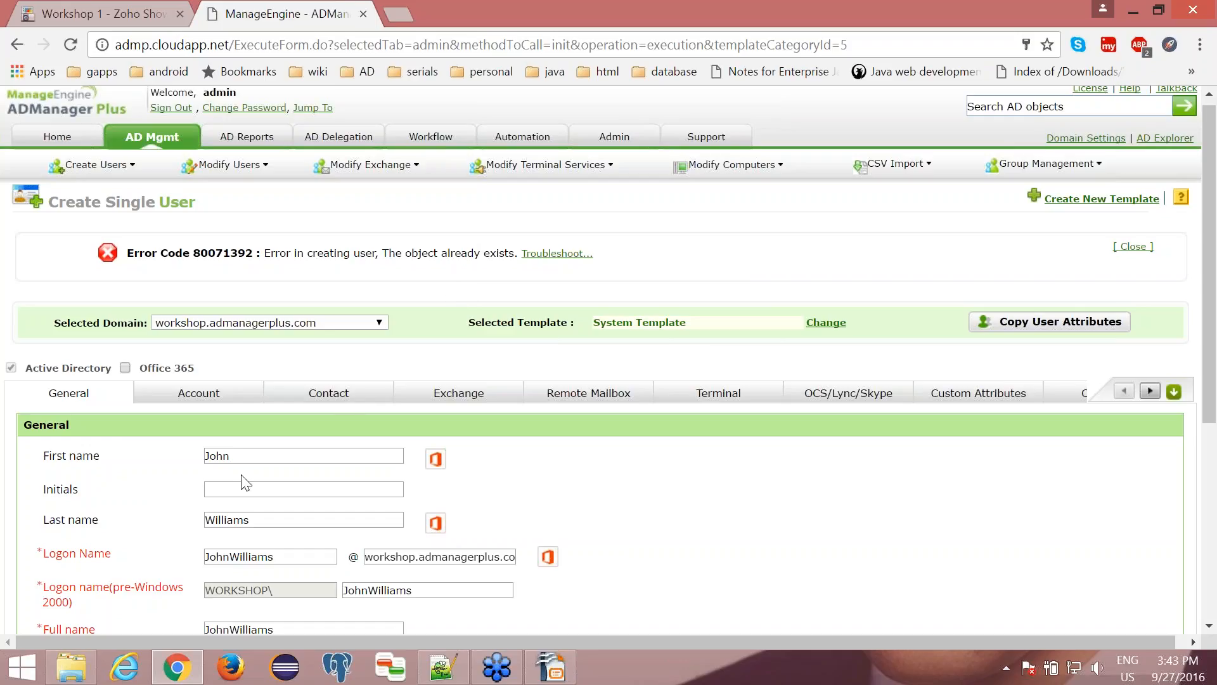
click(269, 517)
text(123)
key(Tab)
scroll(753, 401, down, 5)
scroll(752, 400, down, 1)
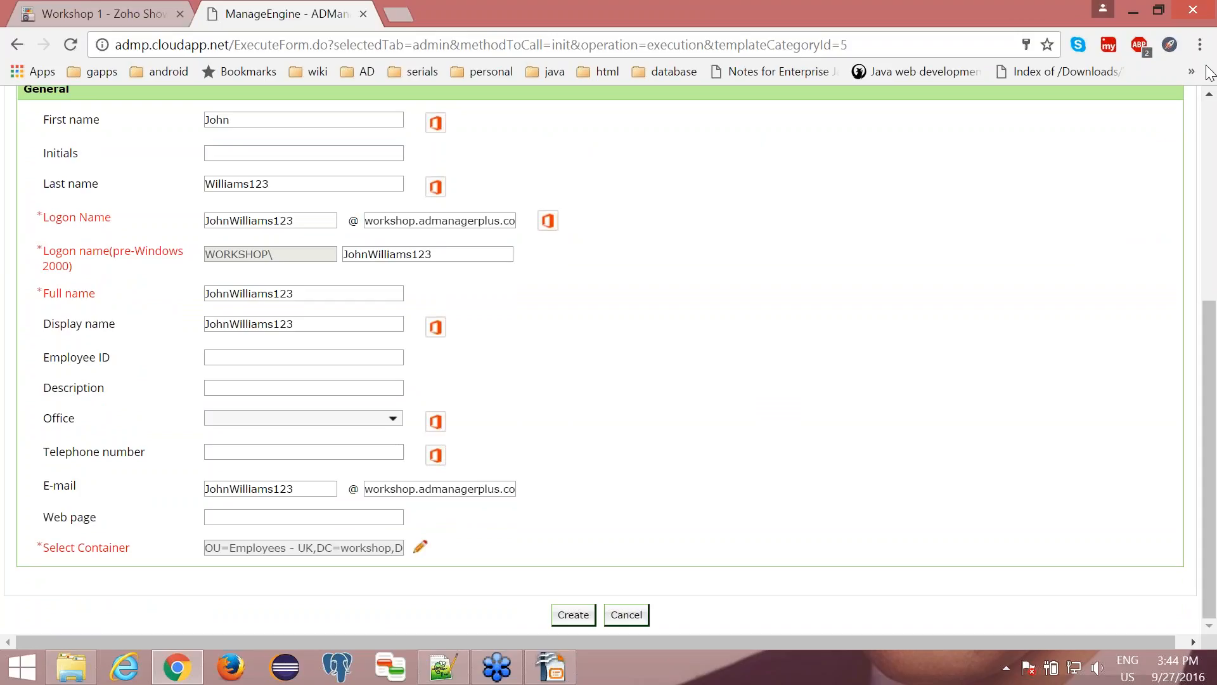
click(573, 615)
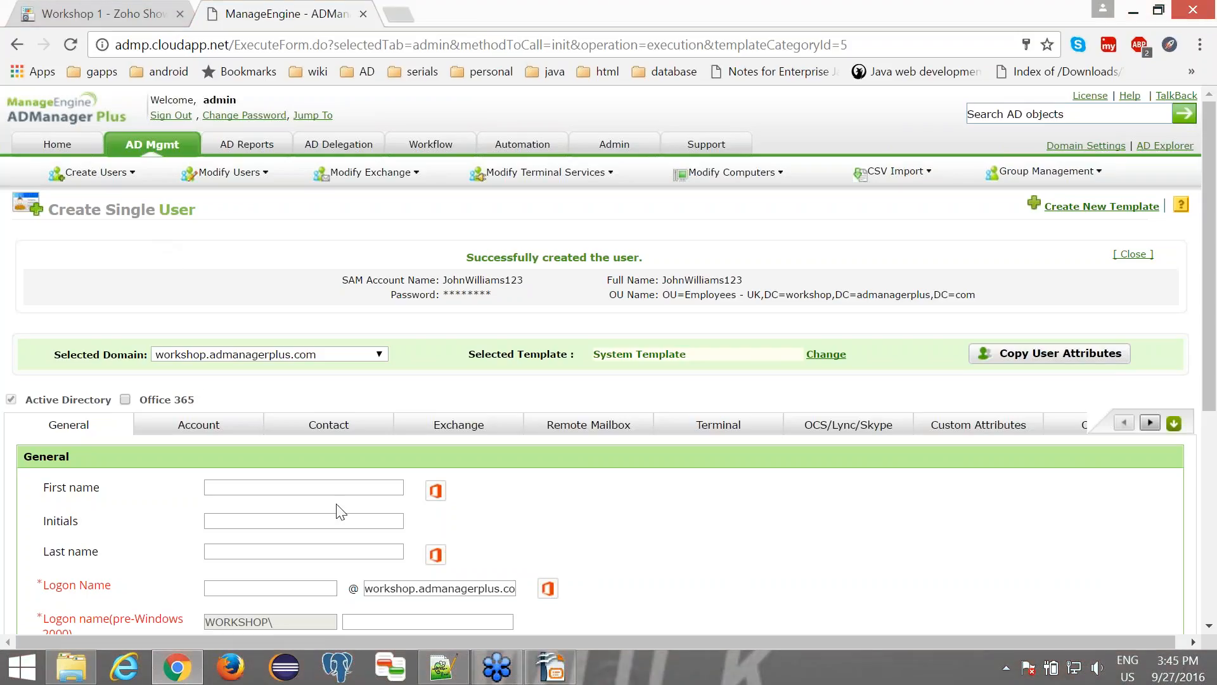
- Switch to Notepad++ to view the bulkusersusingcsv.ps1 script and return to the browser
click(443, 667)
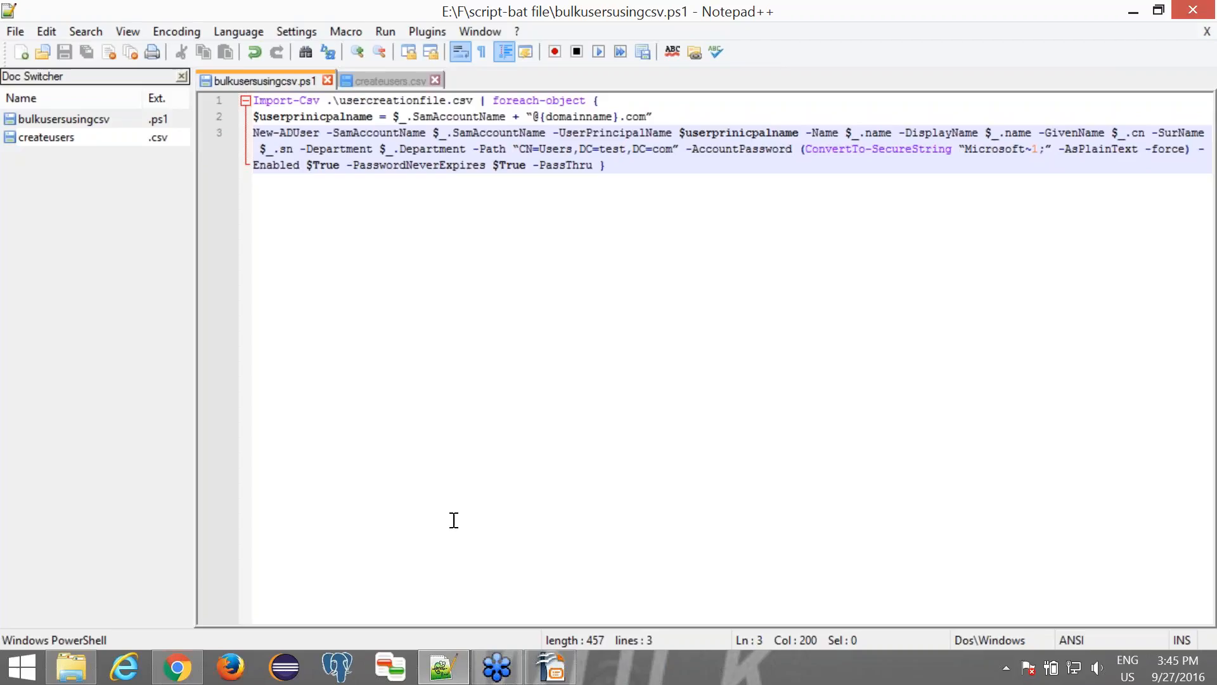
click(447, 672)
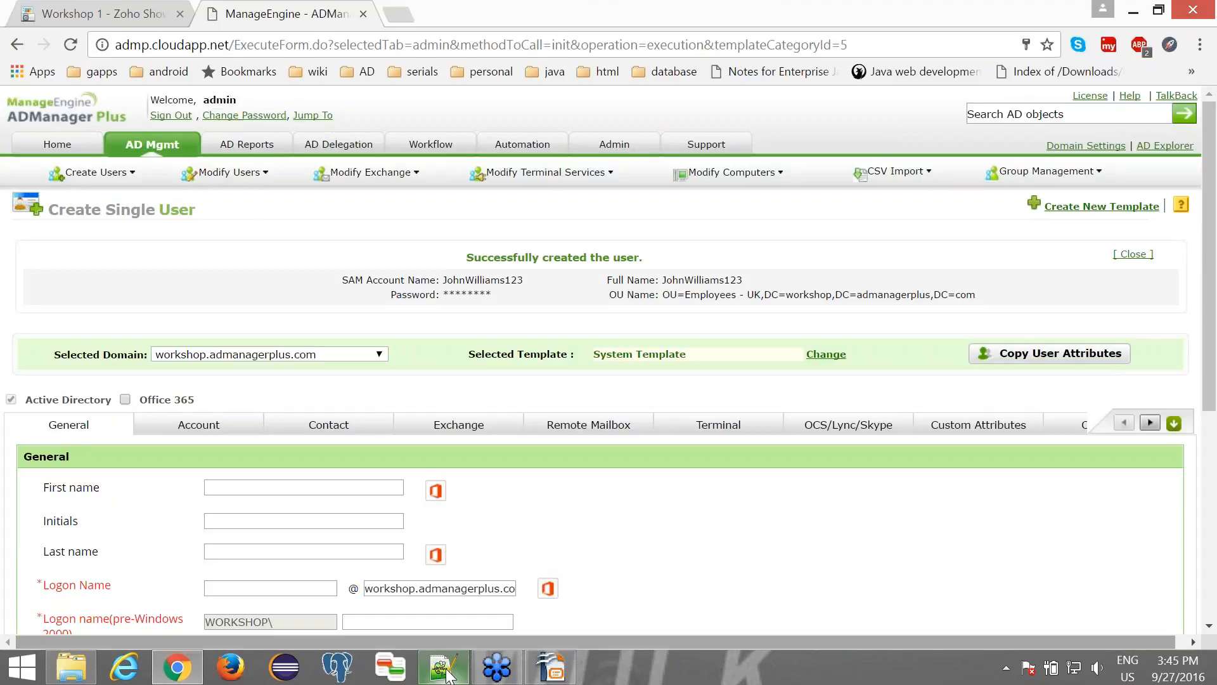
- Start a new user creation template and name it Template for UK
click(152, 147)
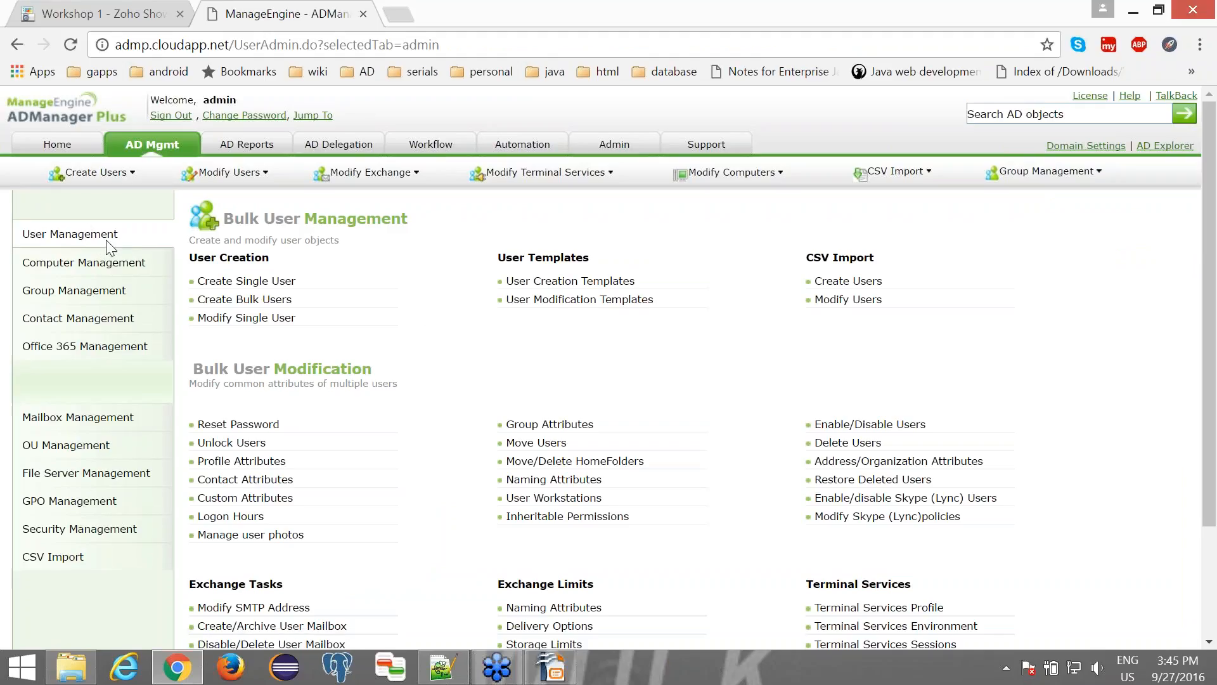
click(556, 287)
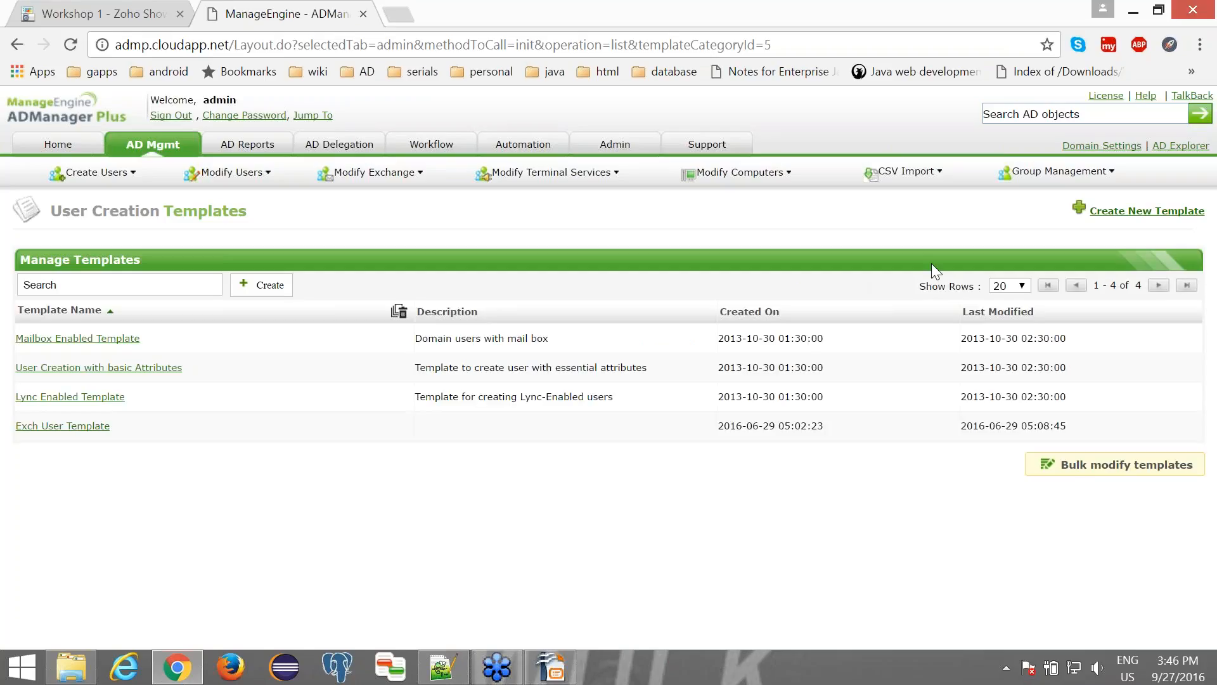
click(1107, 212)
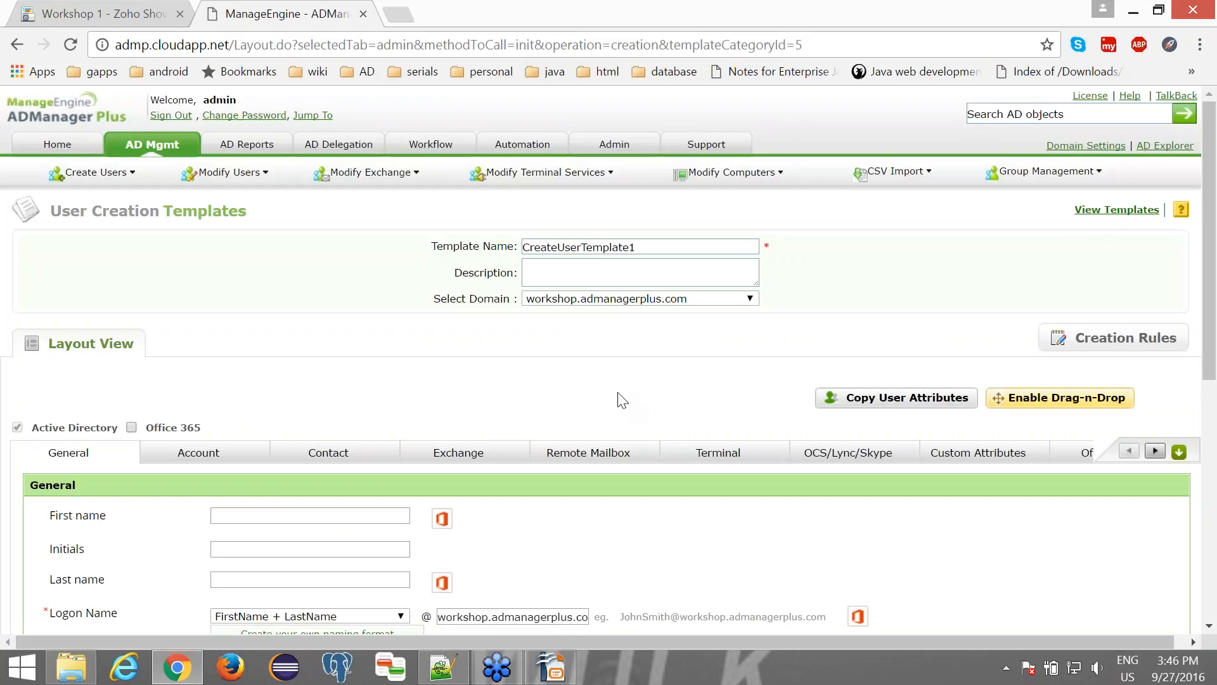
scroll(619, 397, down, 2)
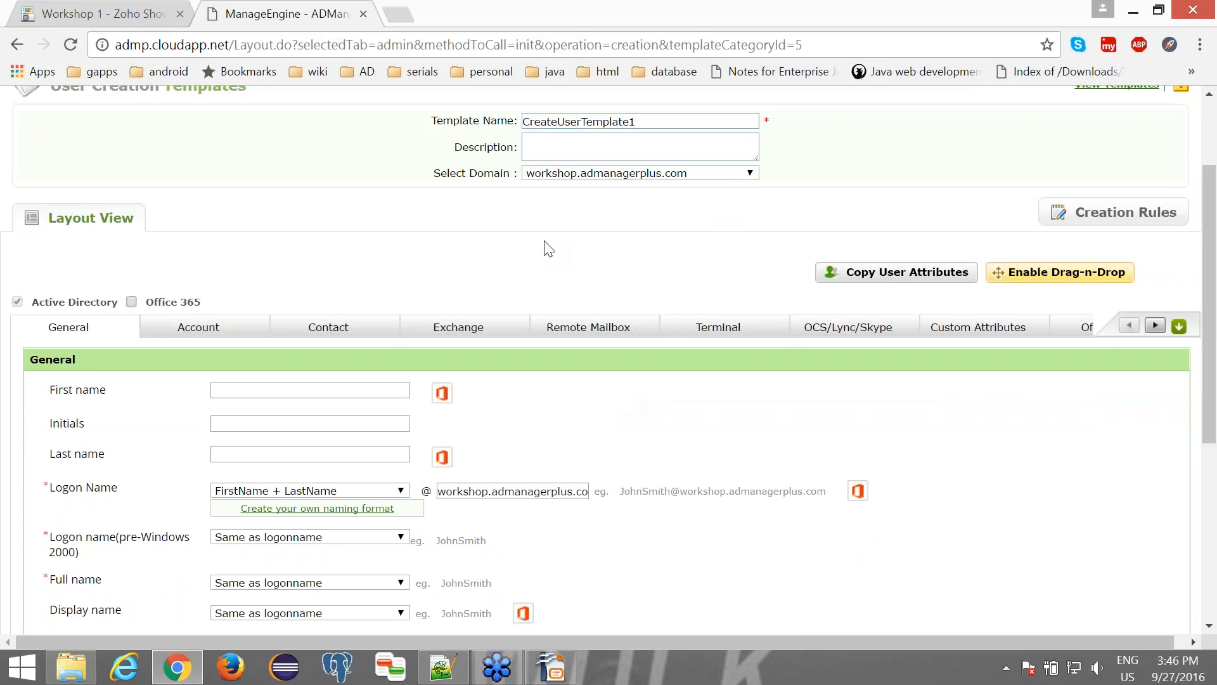
scroll(548, 247, up, 1)
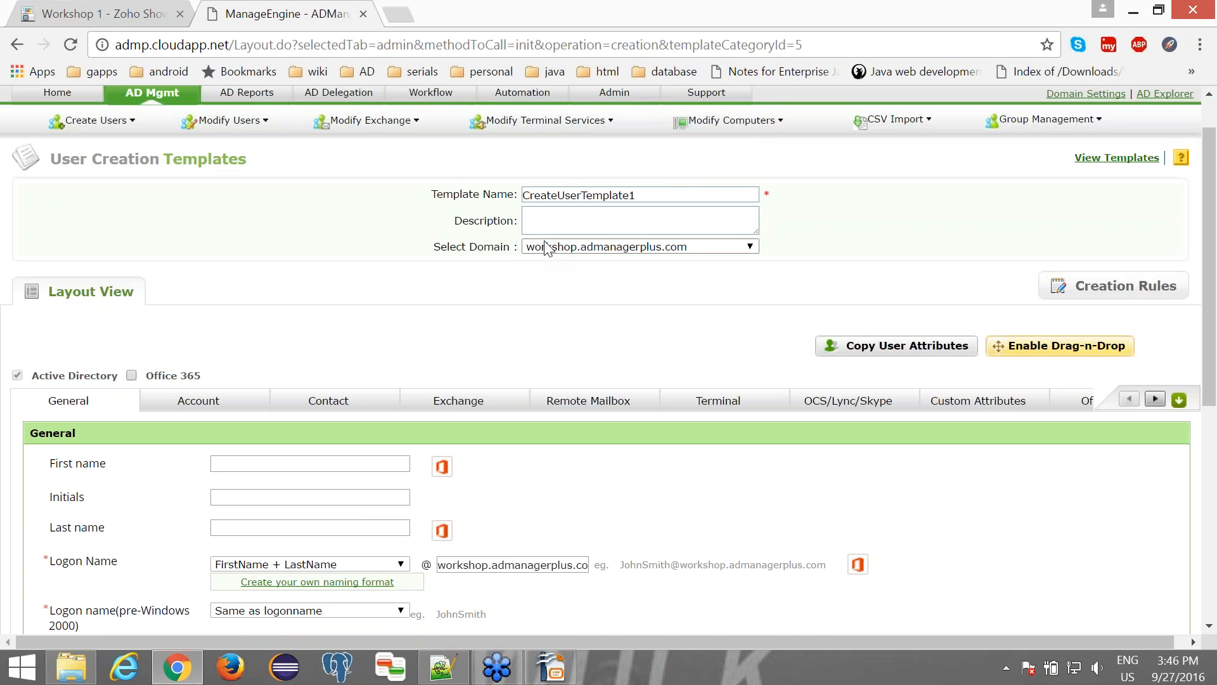
scroll(492, 340, down, 7)
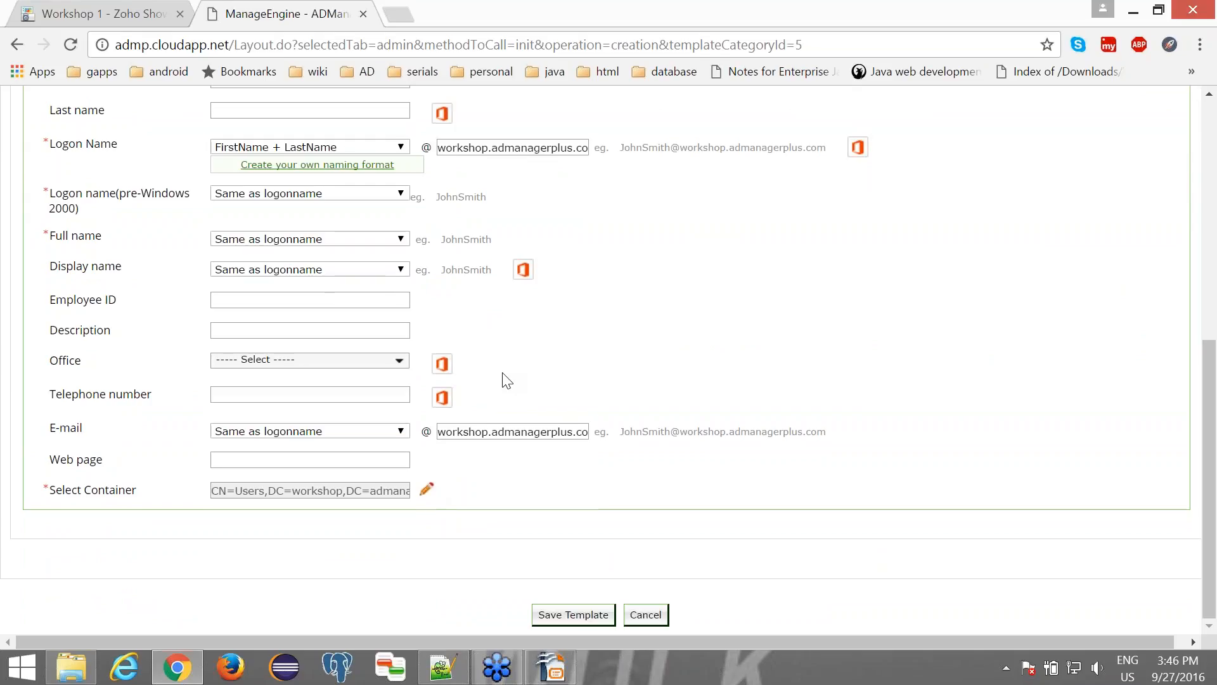
scroll(504, 381, up, 5)
scroll(507, 381, up, 3)
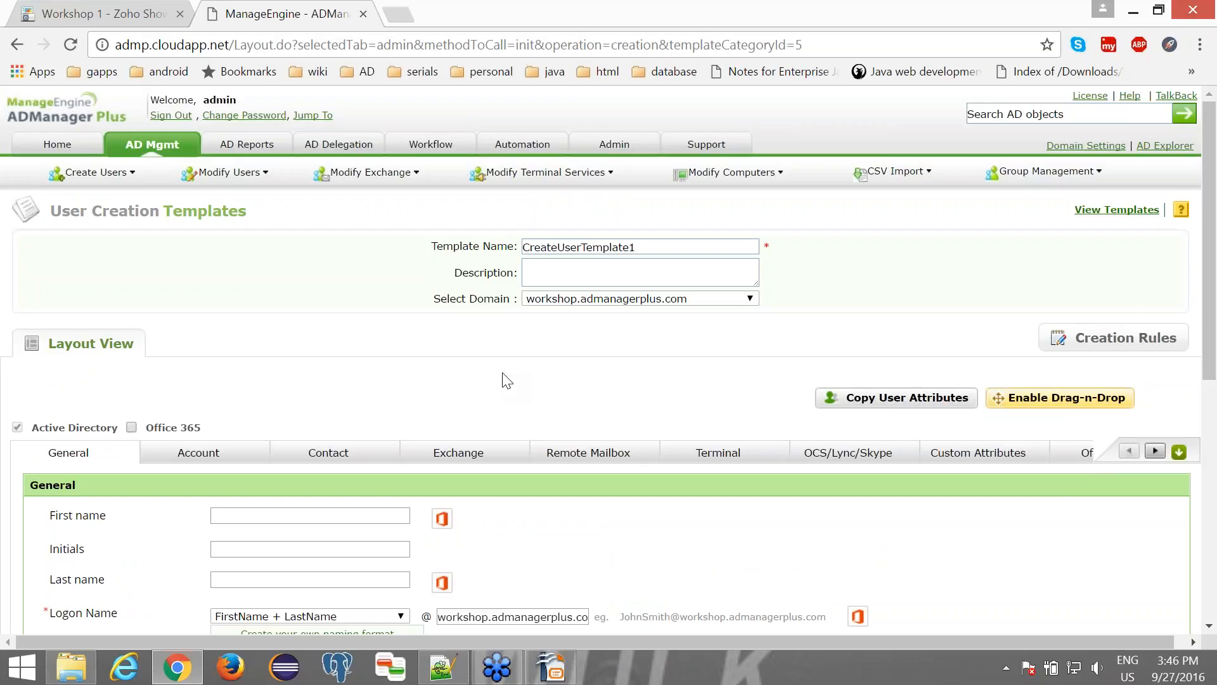
drag(636, 247, 509, 256)
text(Tem)
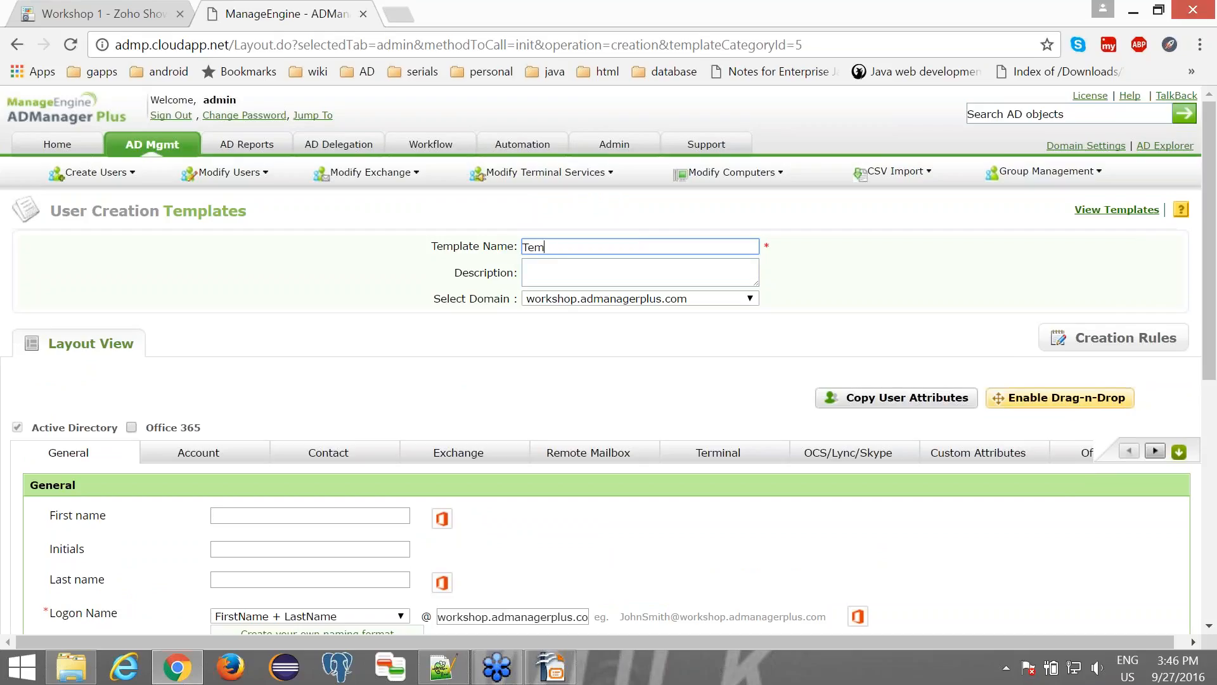
text(plate for UK)
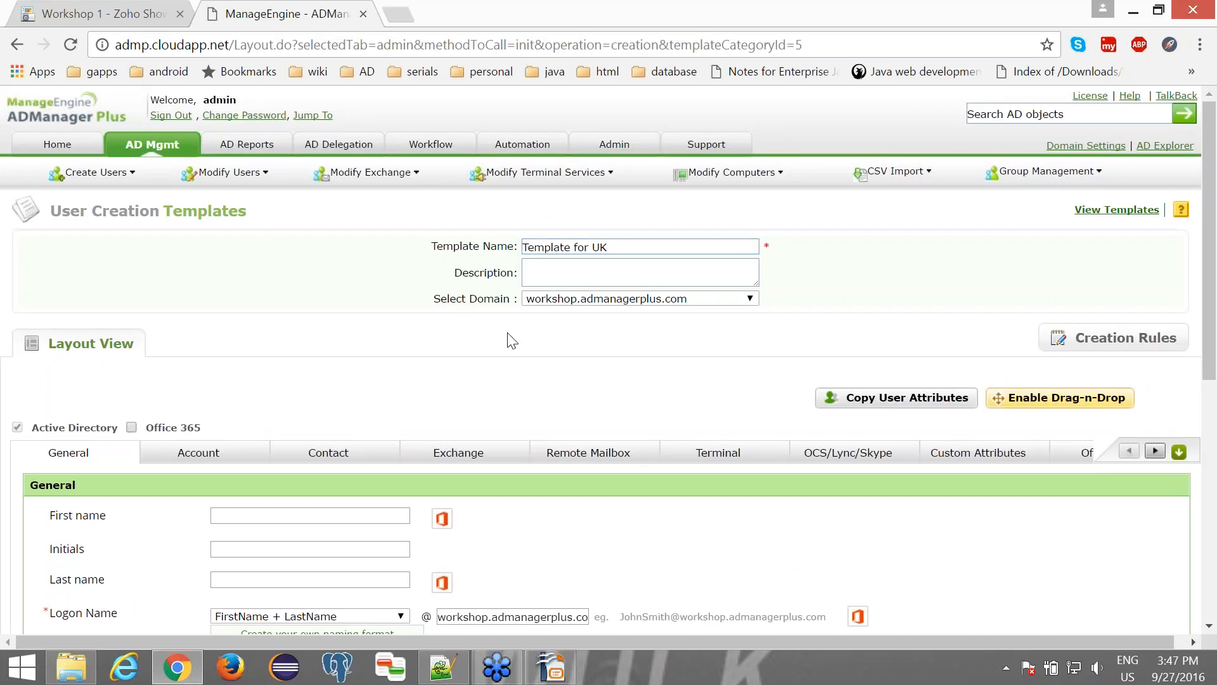
- Set the template's container to the Employees - UK OU
scroll(512, 341, down, 1)
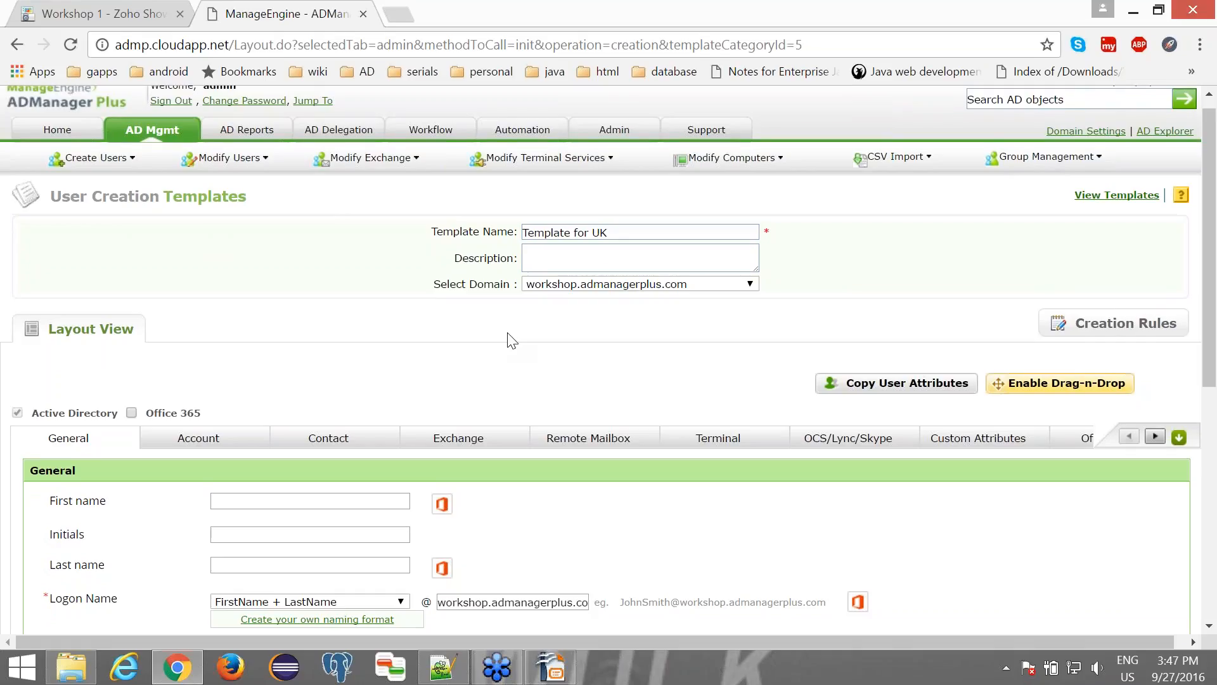
scroll(507, 336, down, 7)
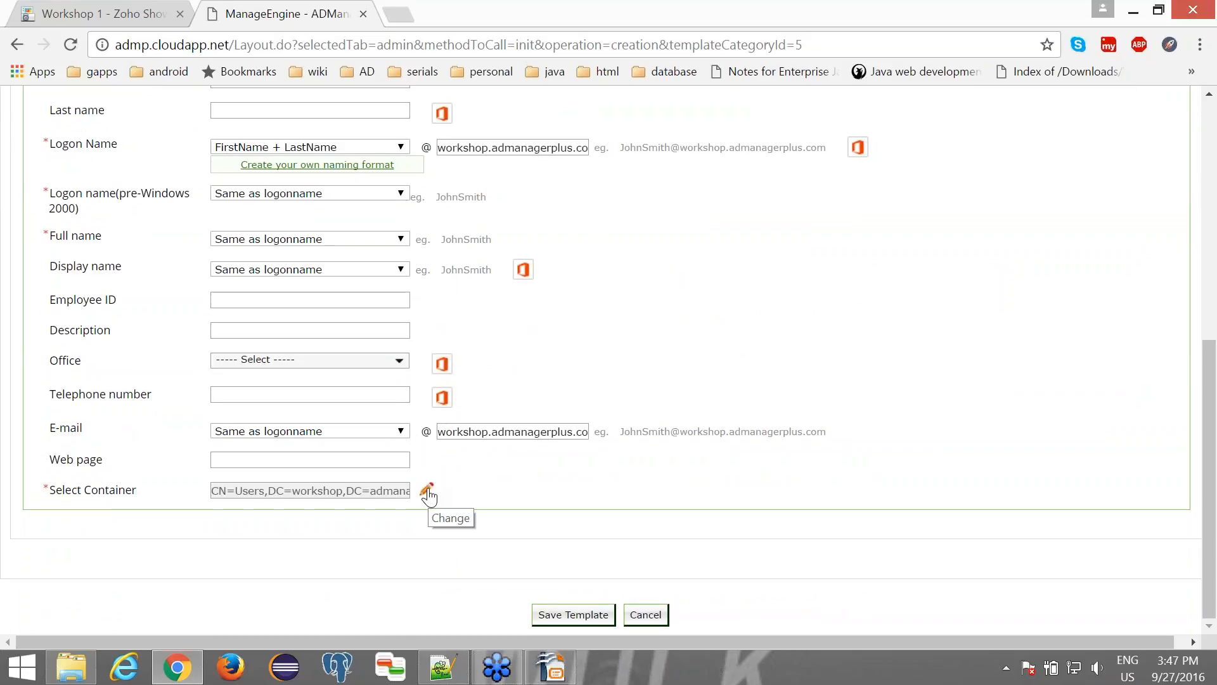
click(427, 491)
click(428, 492)
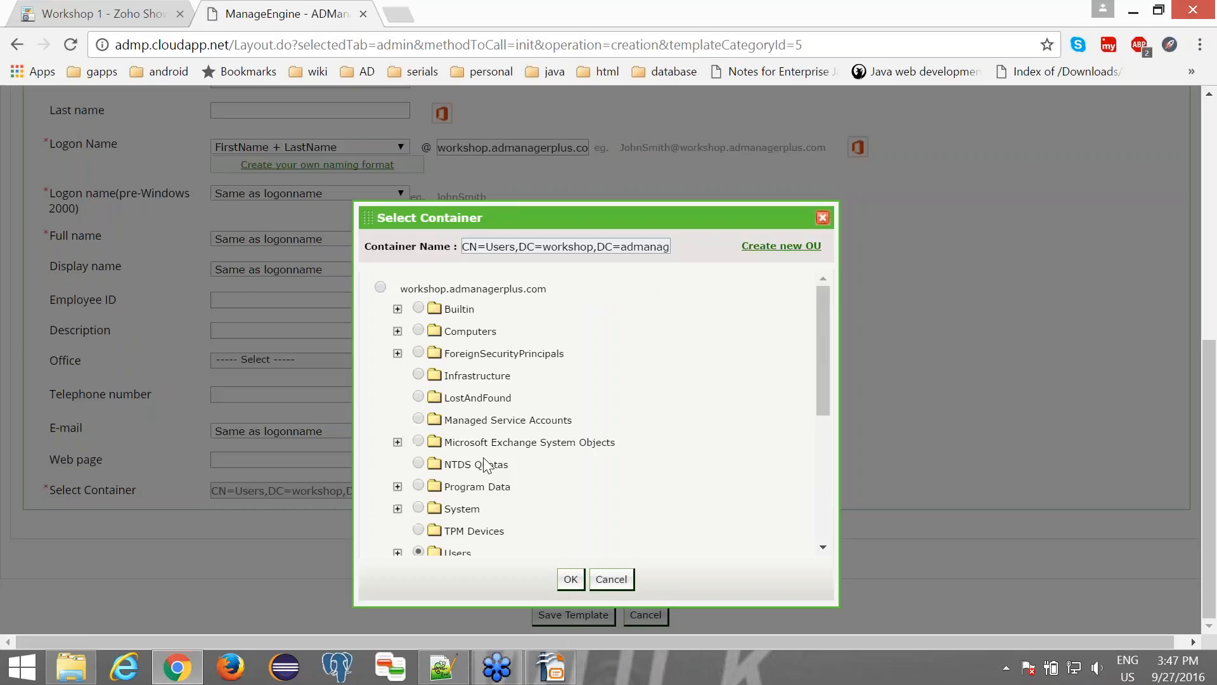
scroll(486, 465, down, 3)
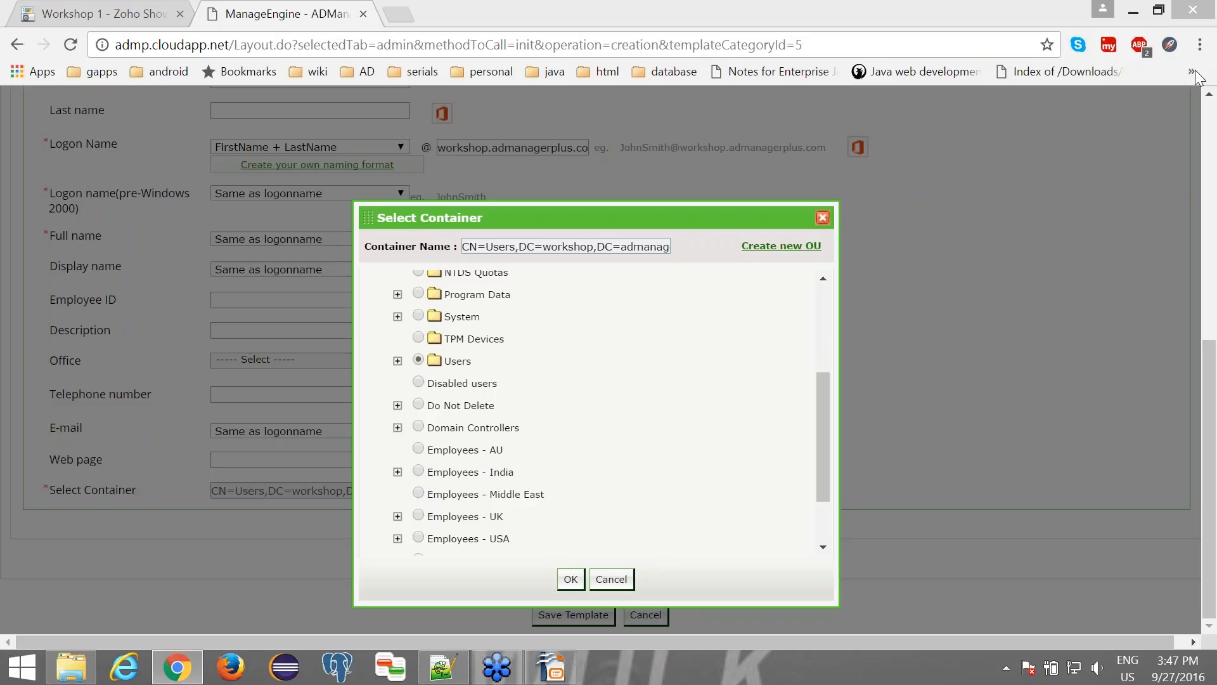
click(419, 516)
click(570, 579)
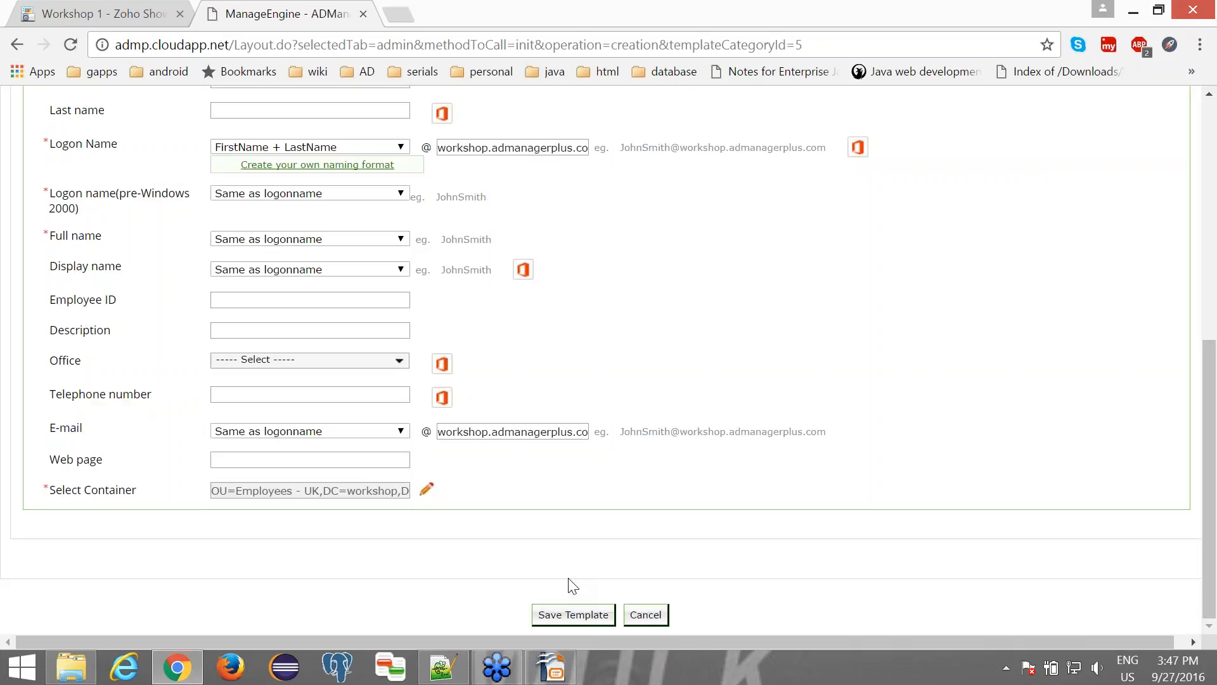
- Add the IT Admin group to the template's Member of groups in the account settings
scroll(546, 485, up, 4)
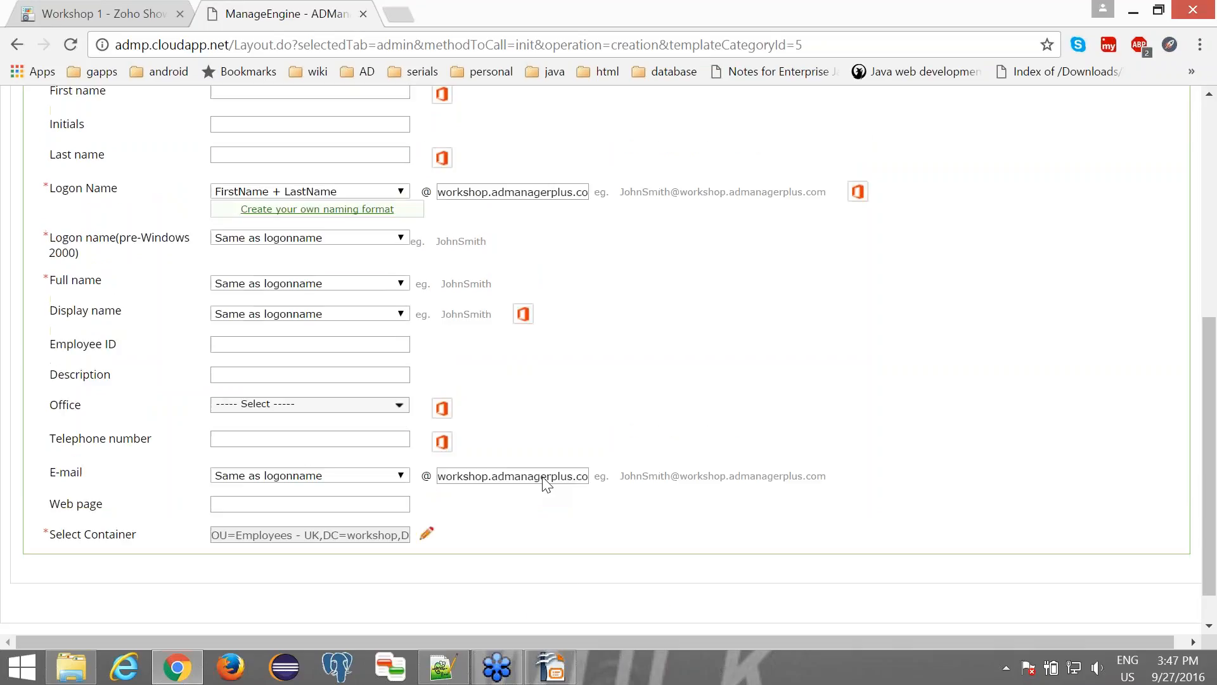
scroll(545, 485, up, 1)
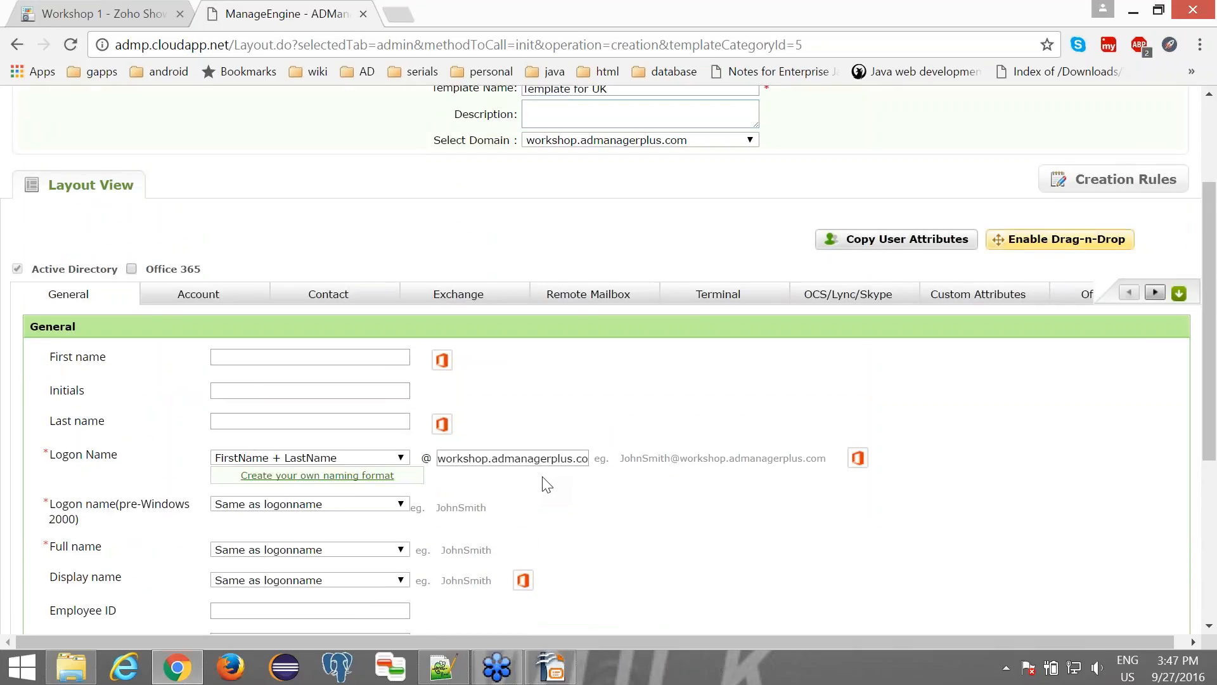
click(163, 298)
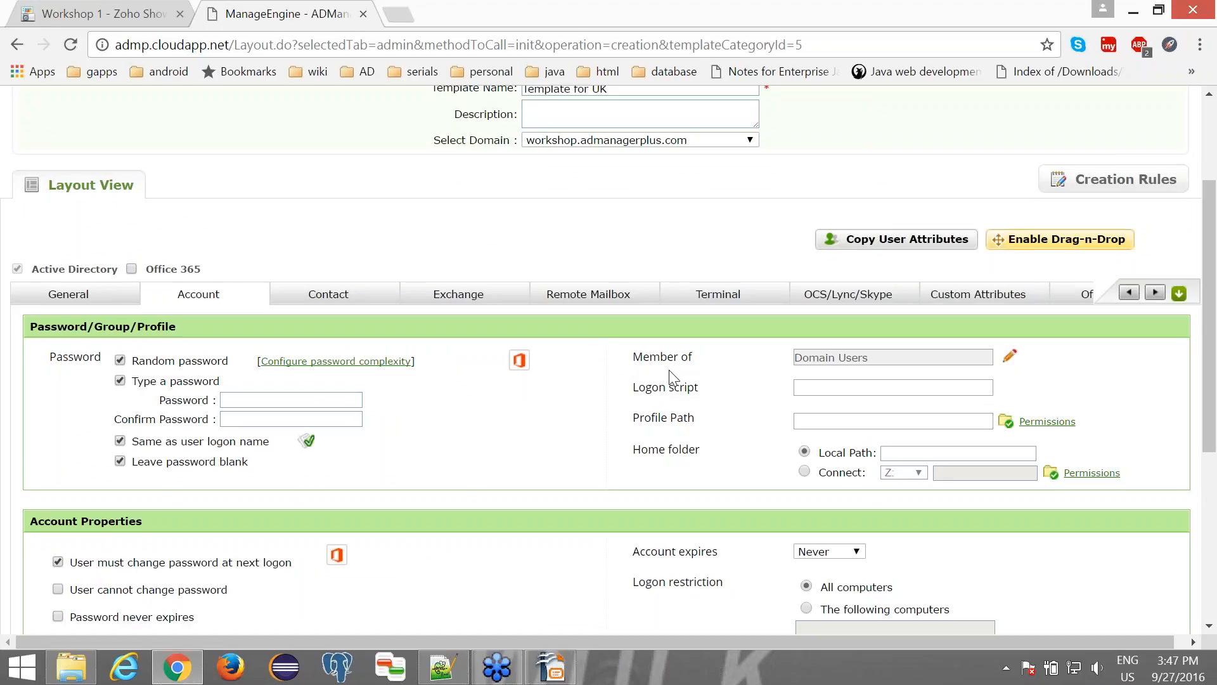
click(1010, 357)
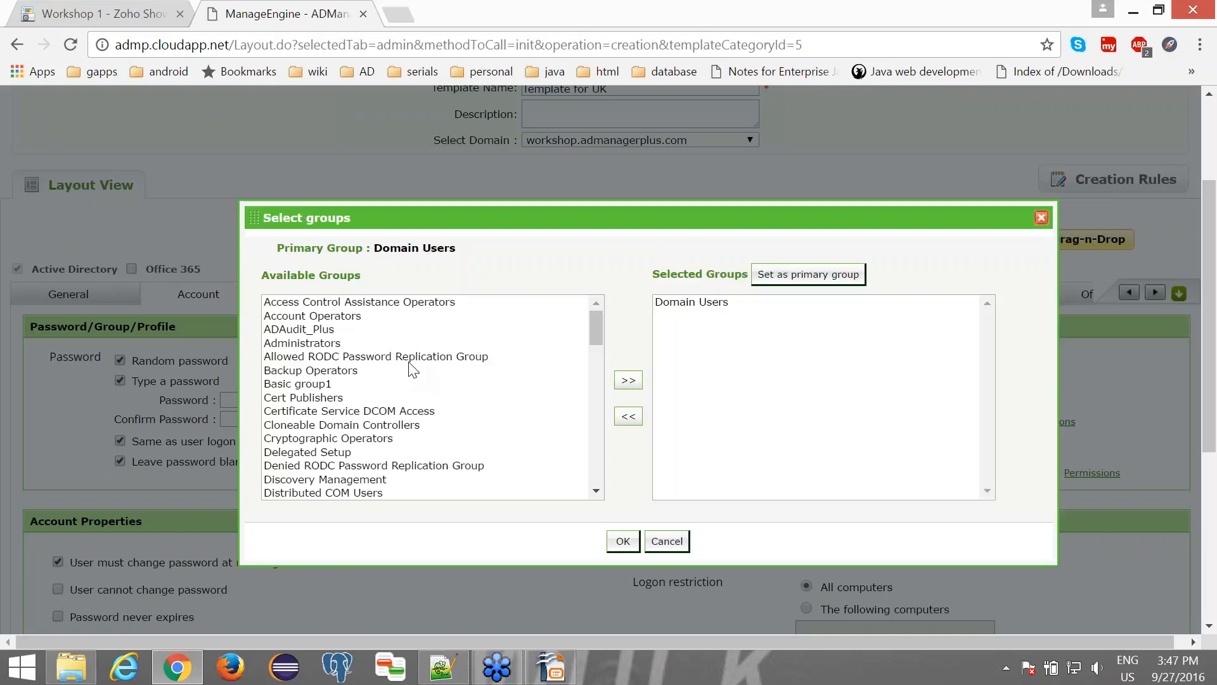
click(410, 360)
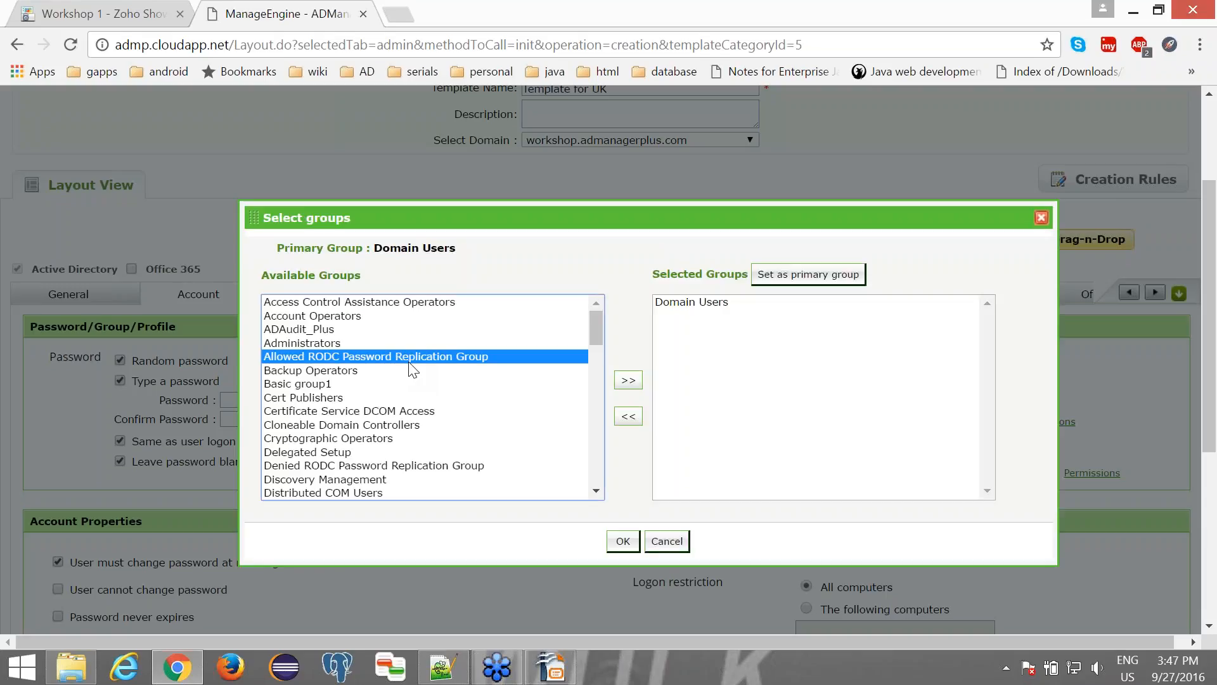
key(i)
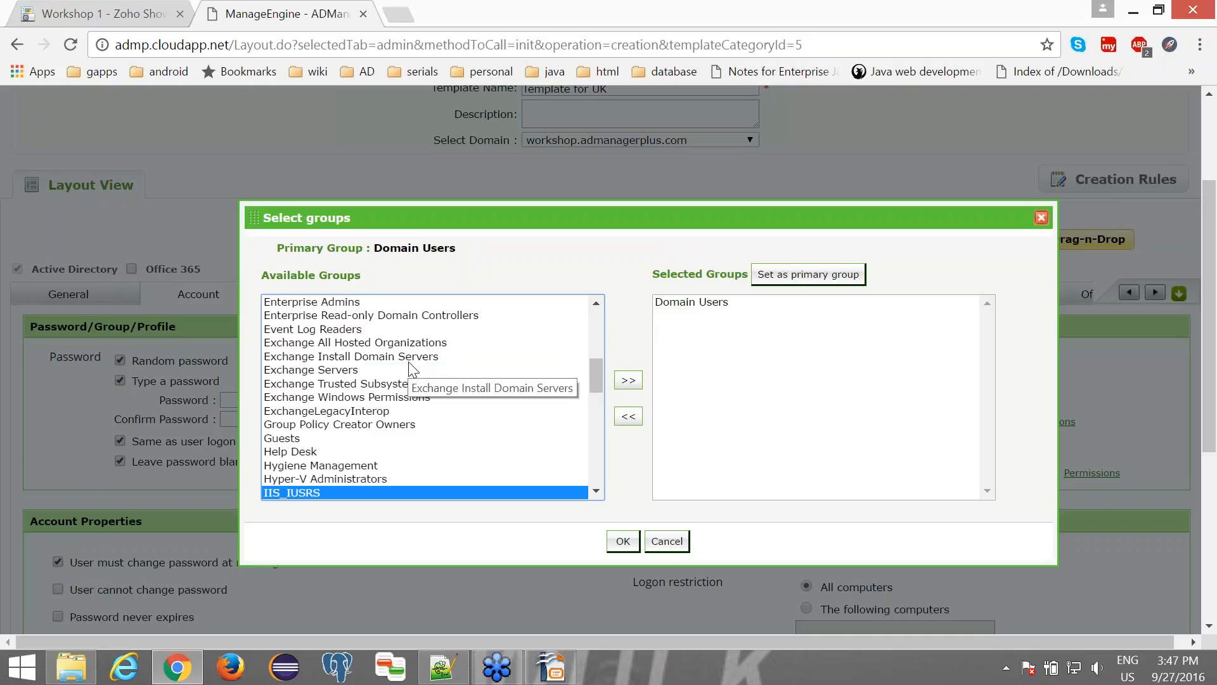
key(t)
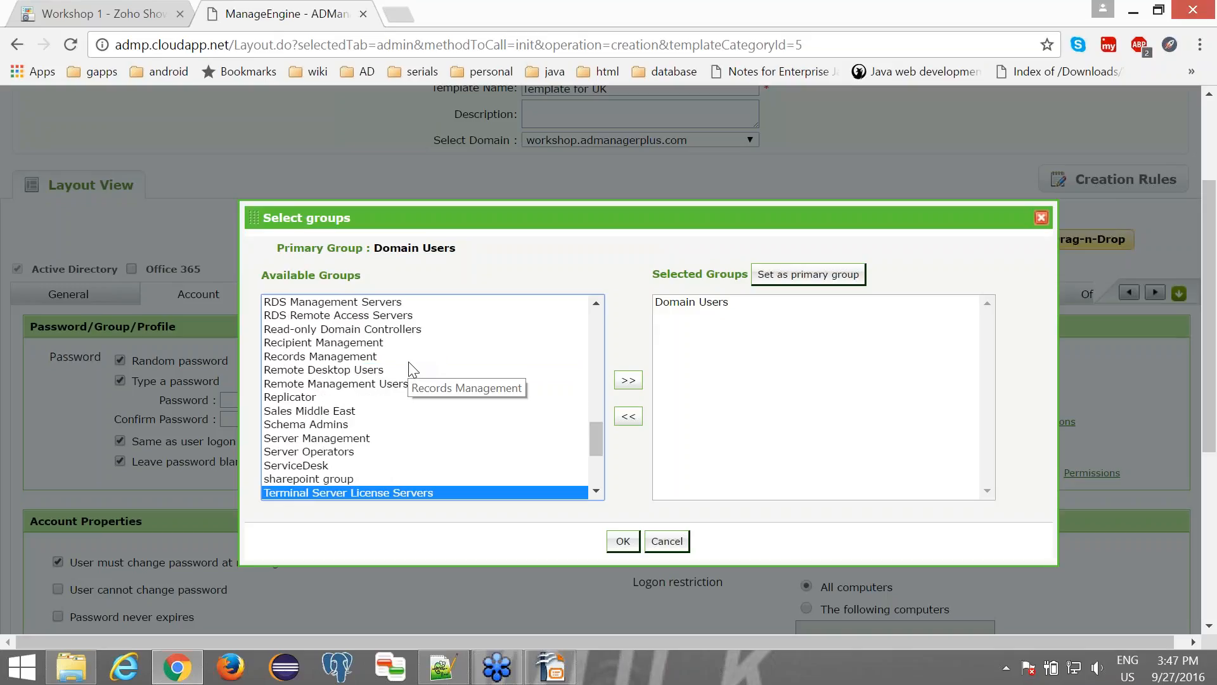
key(i)
key(t)
click(629, 380)
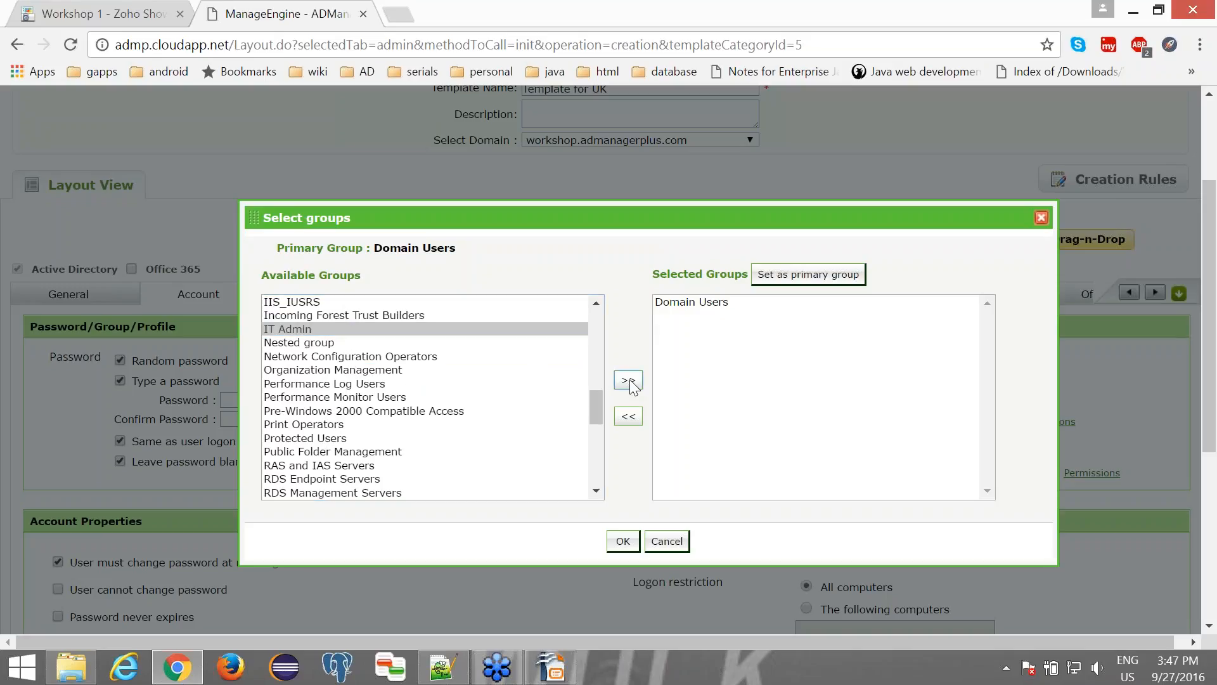
- Add Basic group1 to the template's Member of groups alongside IT Admin
click(323, 376)
key(b)
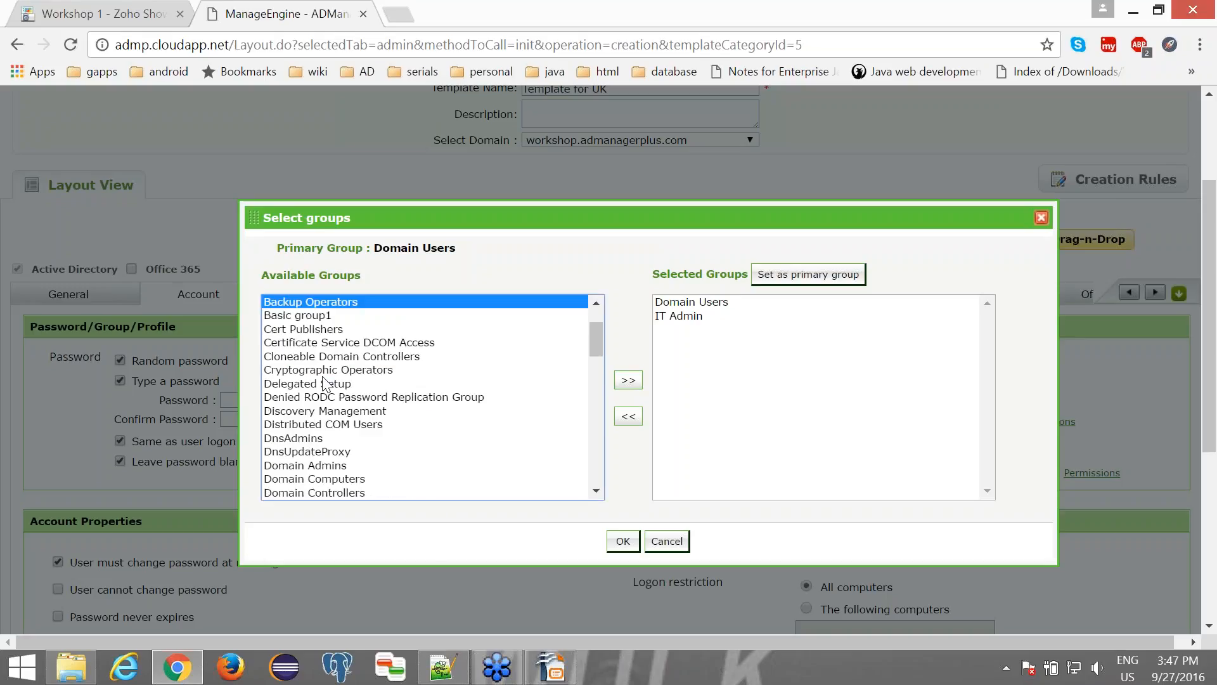
click(306, 316)
click(628, 380)
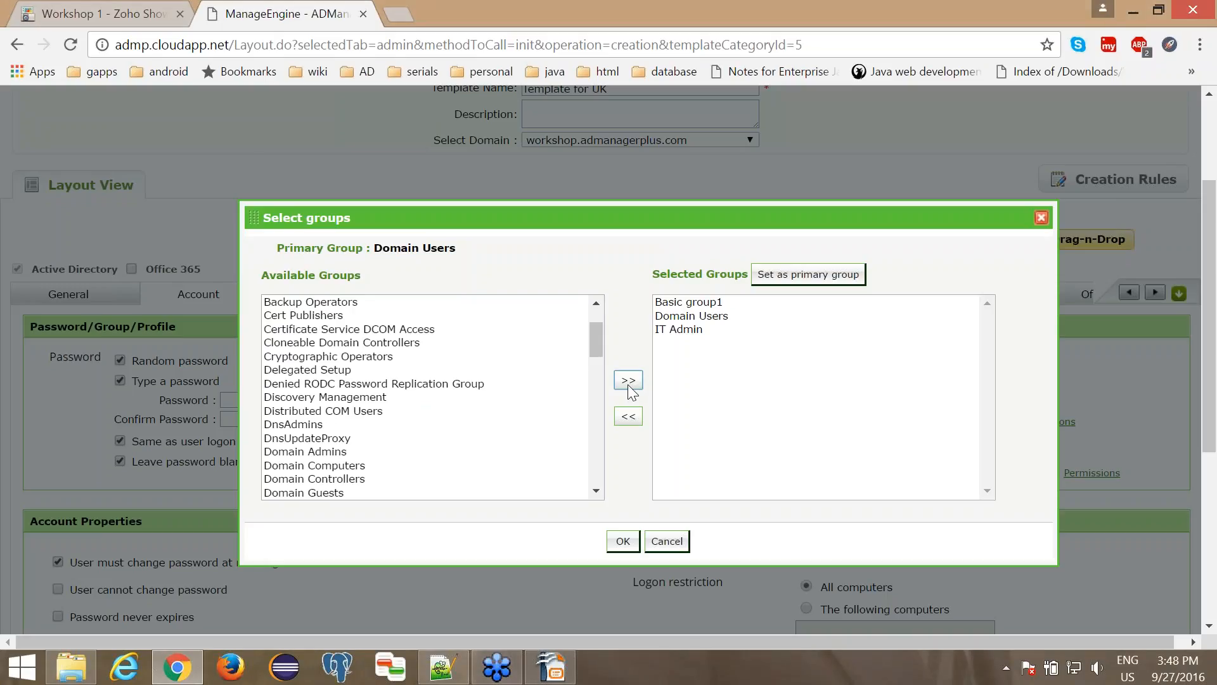
click(623, 541)
- Try to save the Template for UK user creation template and dismiss the notification
scroll(571, 438, down, 2)
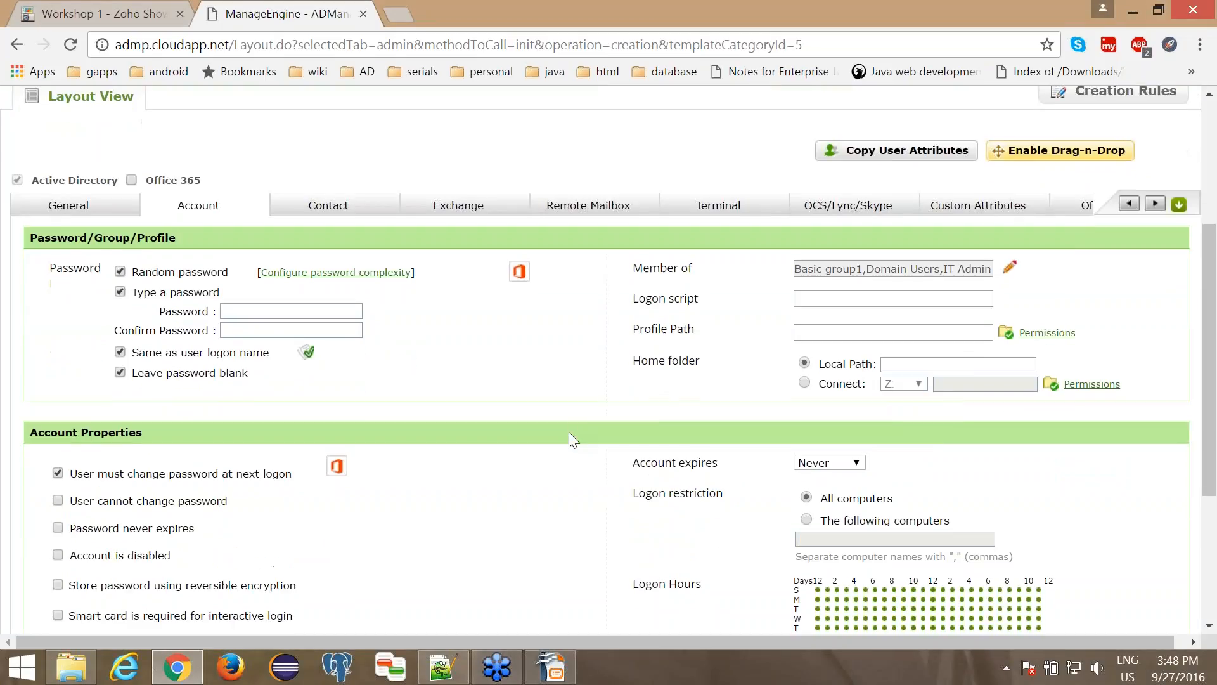
scroll(568, 432, down, 4)
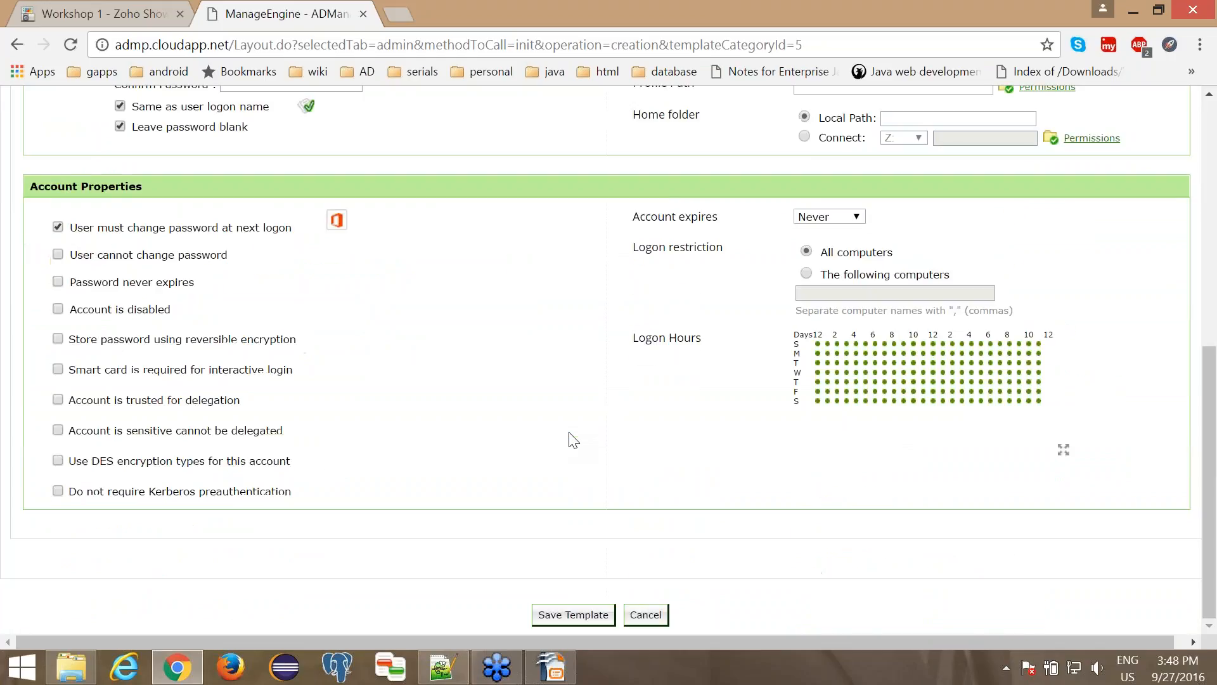
click(581, 613)
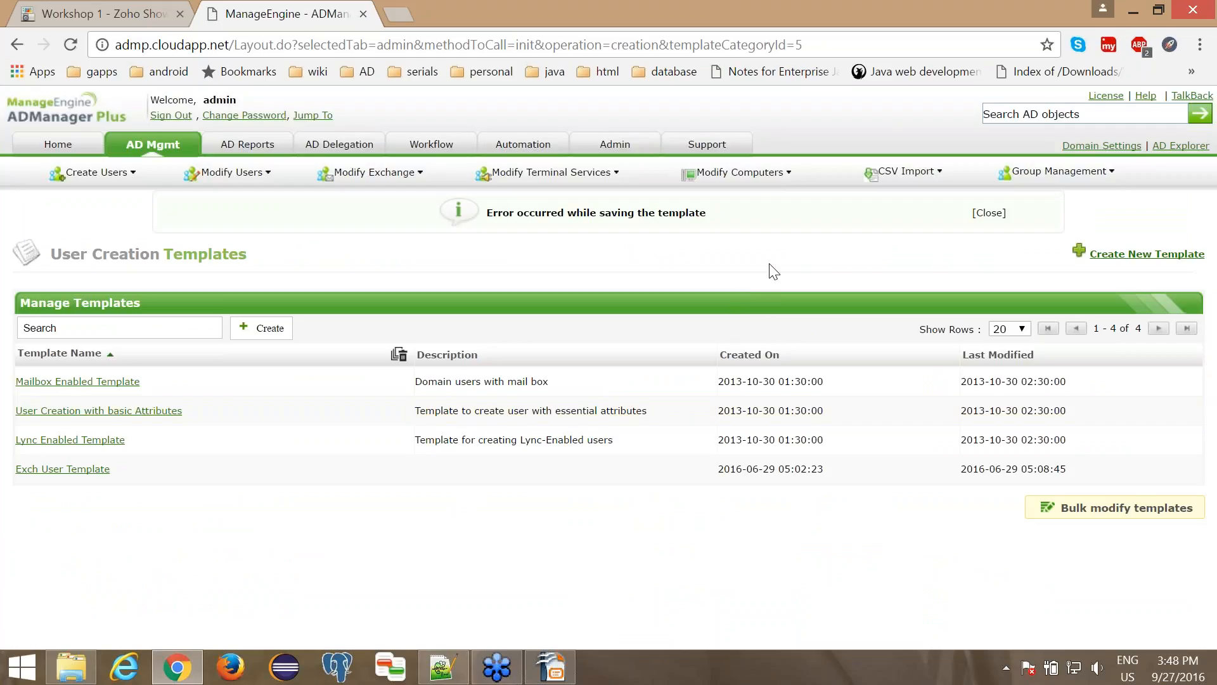
click(986, 214)
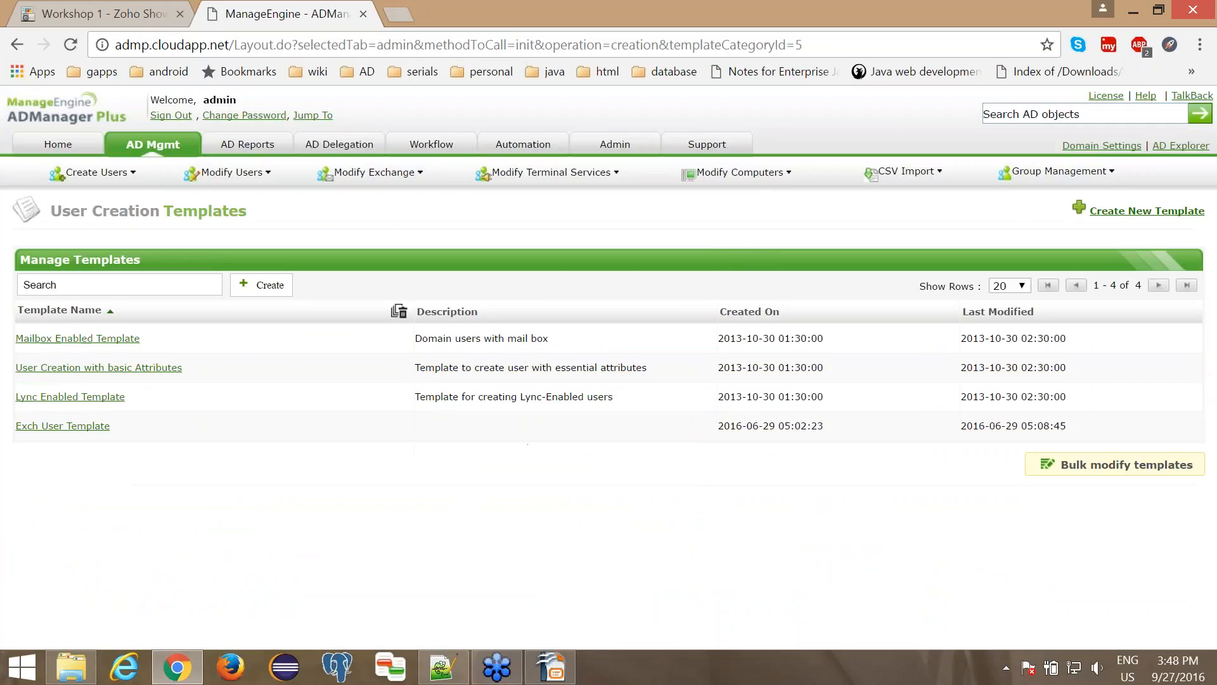
- Start another new user creation template and name it Template for UK
click(1103, 219)
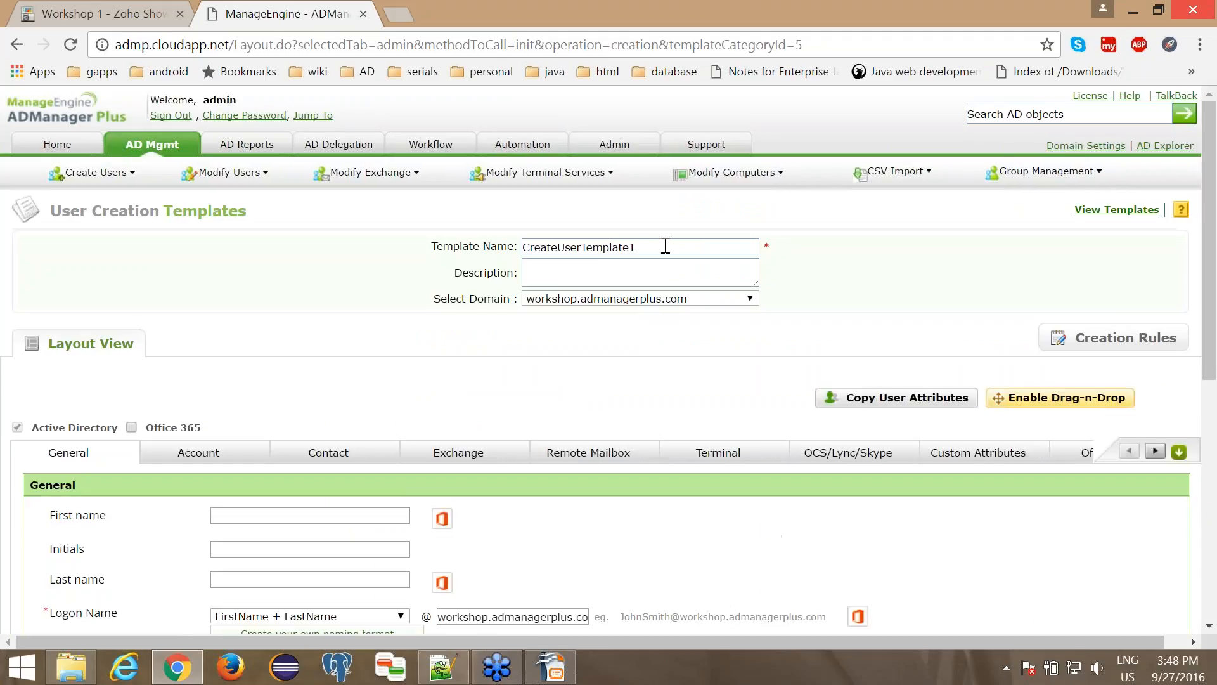
drag(520, 247, 492, 255)
double_click(619, 246)
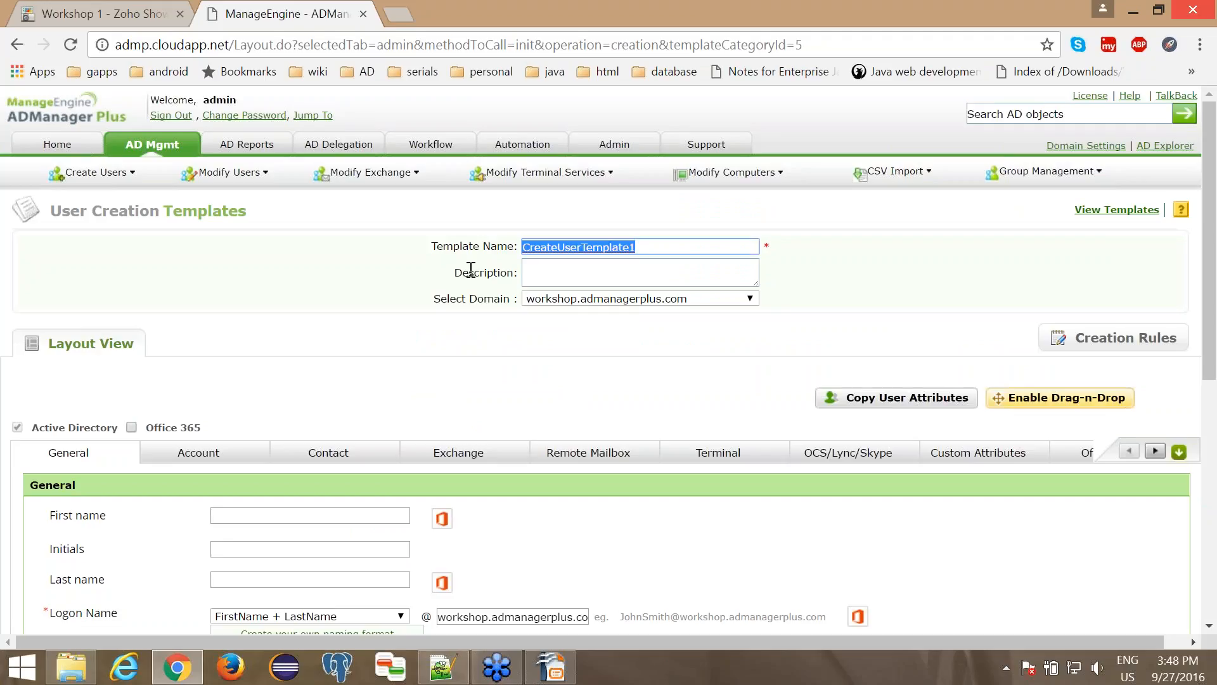
text(Templat)
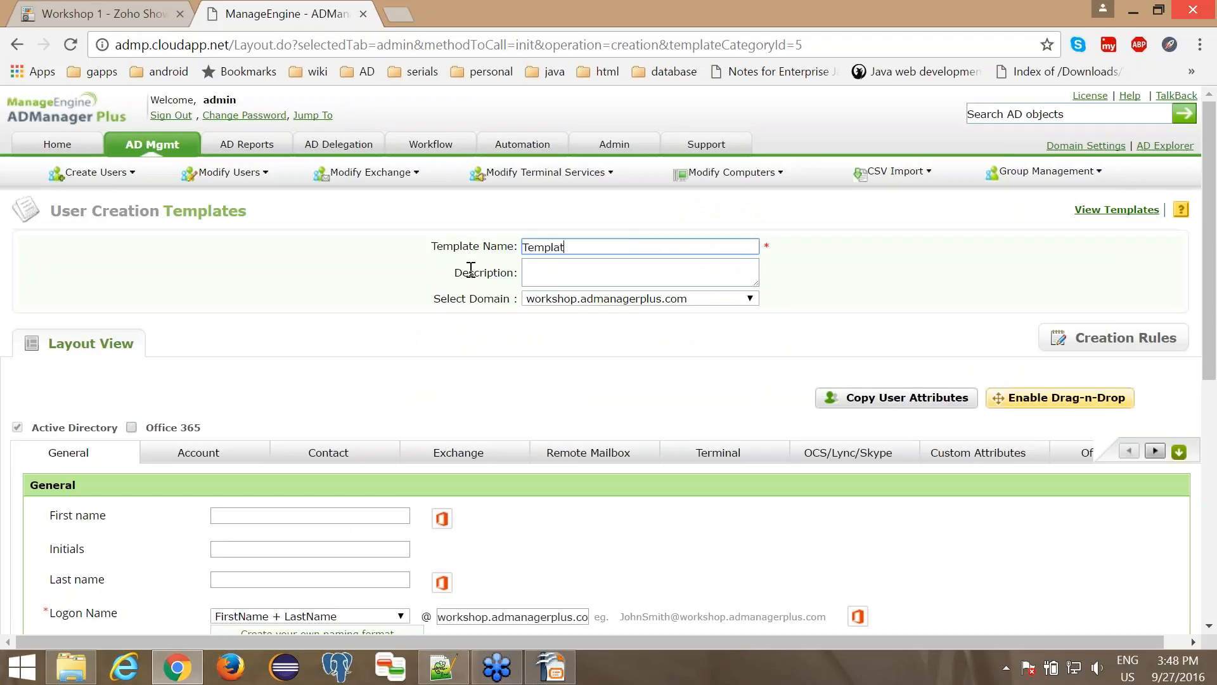
text(e for UK)
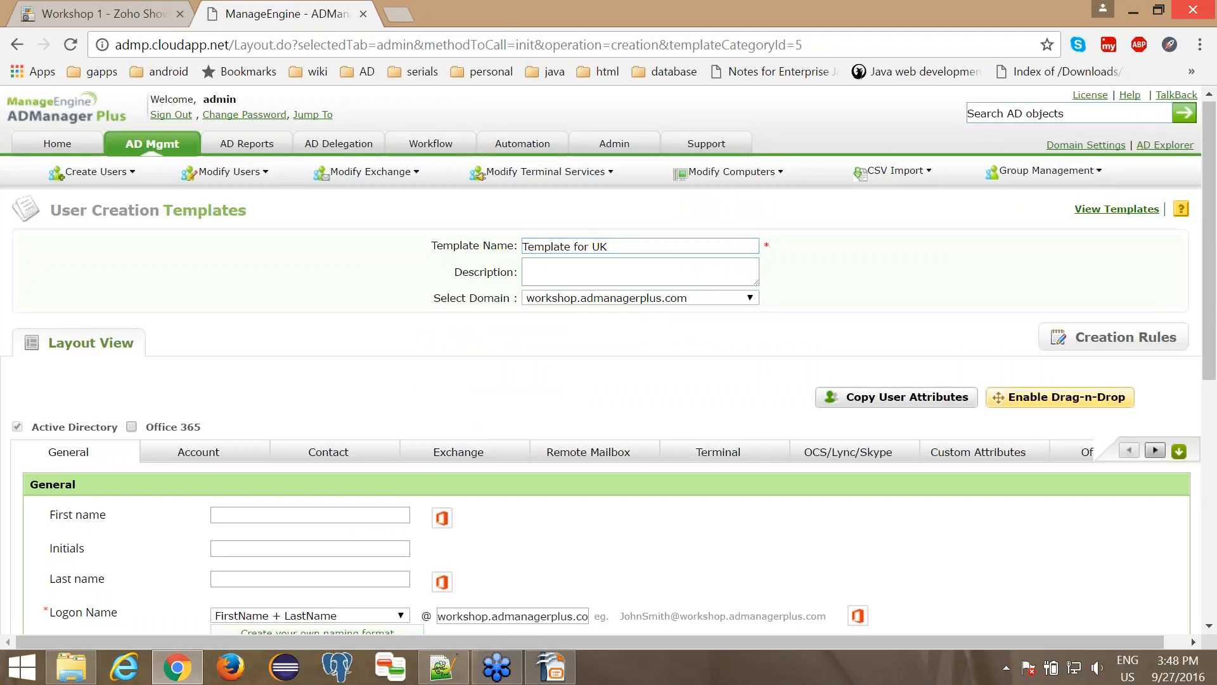
- Set the new template's container to the Employees - UK OU
scroll(438, 456, down, 7)
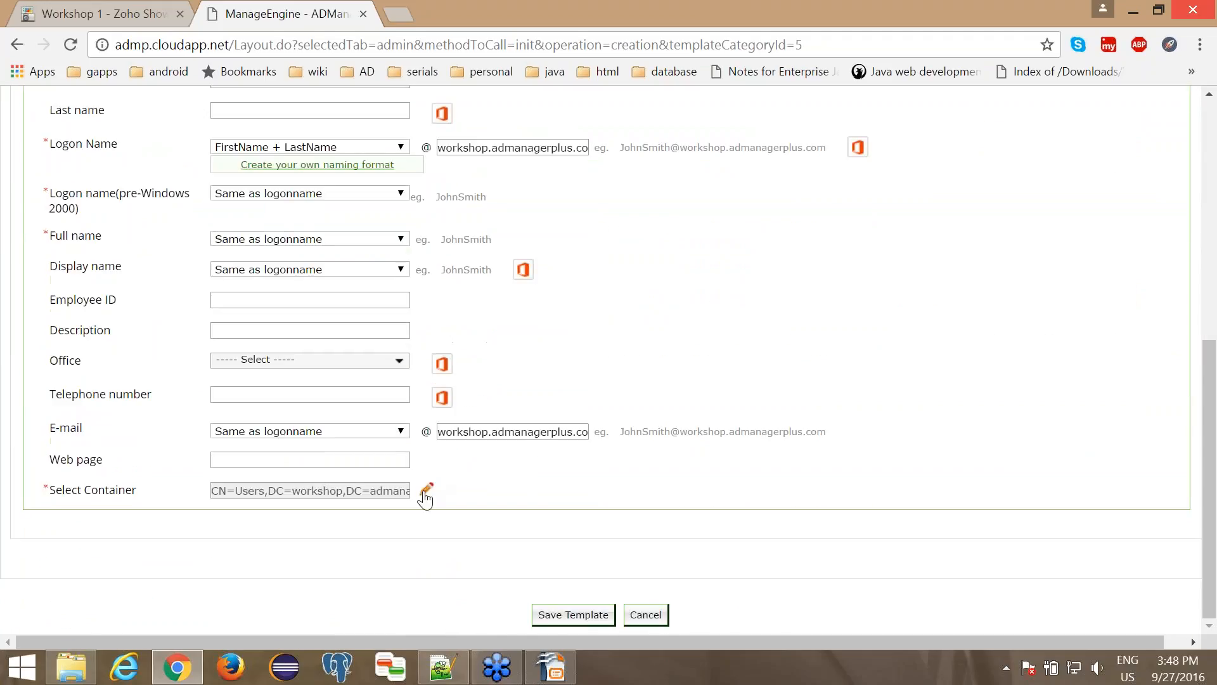
click(425, 494)
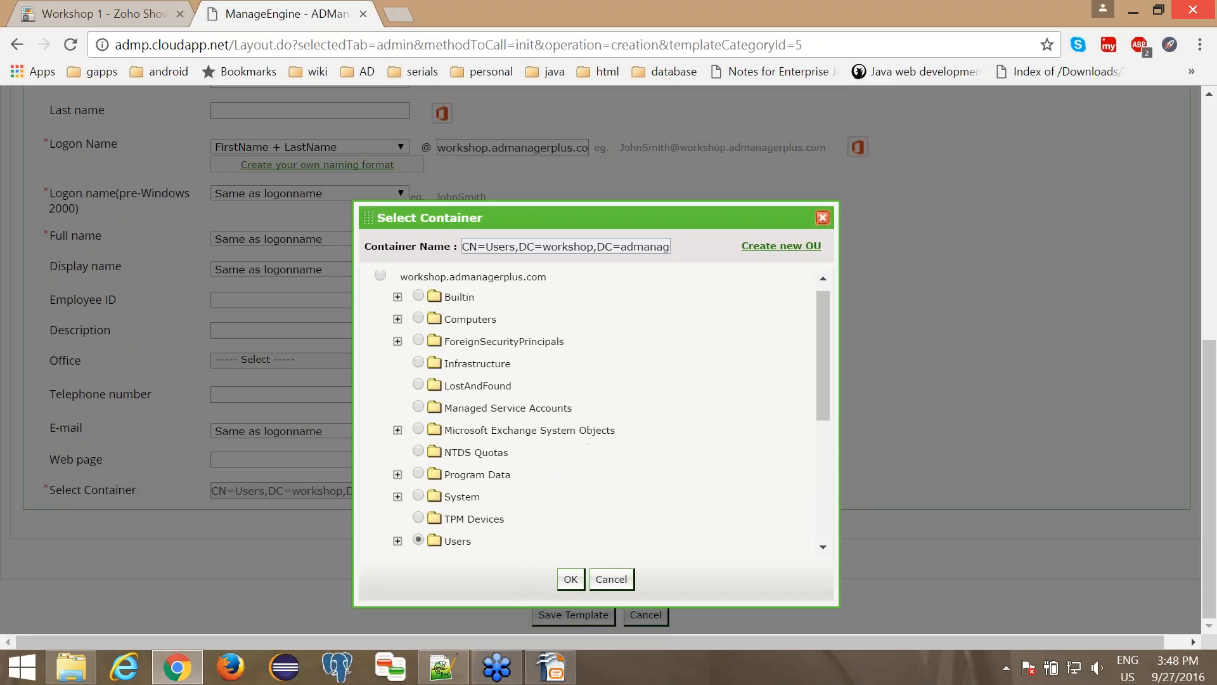
click(419, 487)
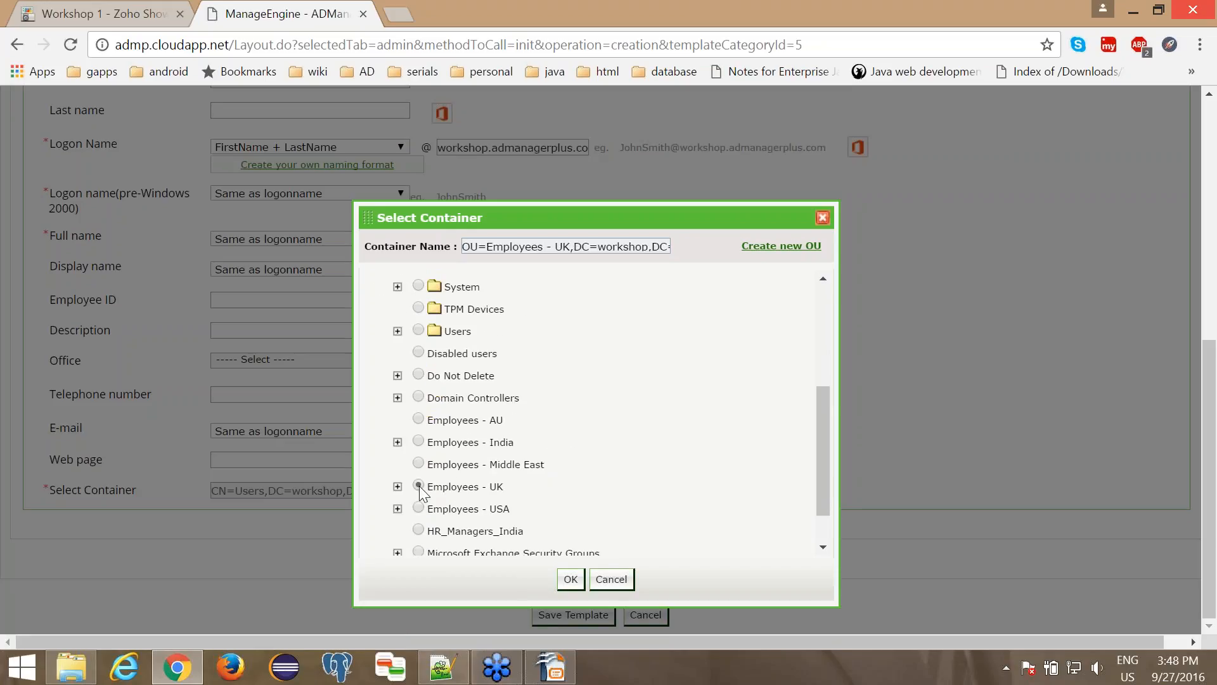
click(570, 579)
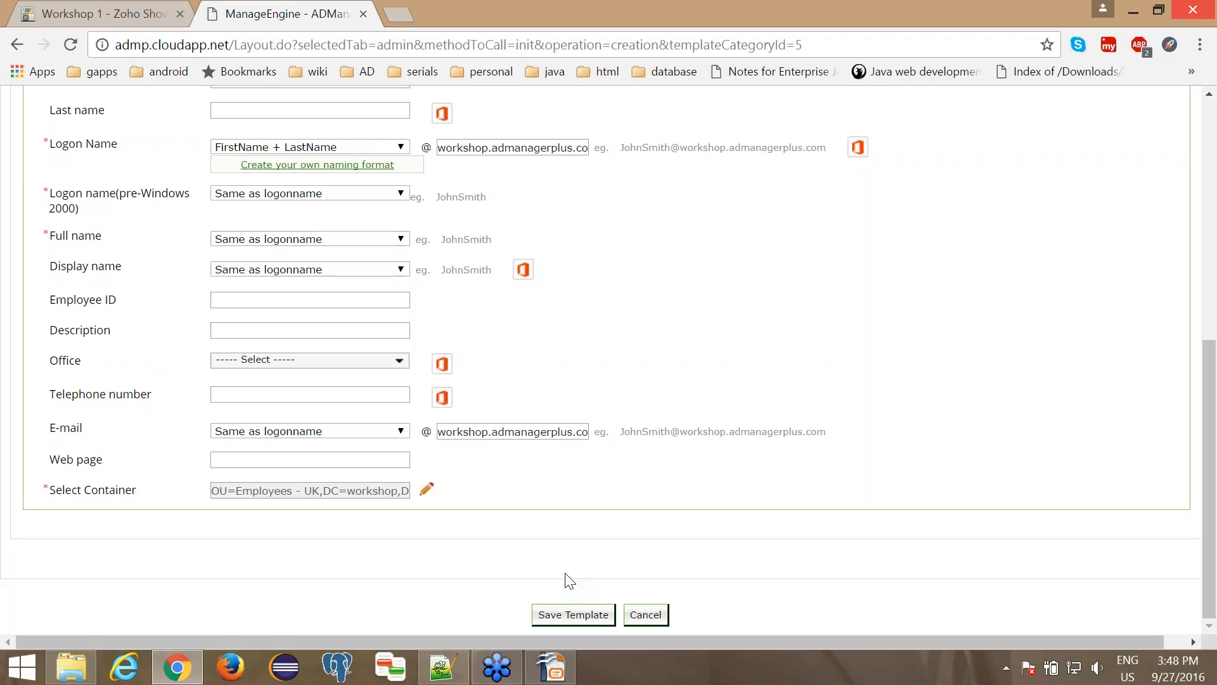
- Add Basic group1 and IT Admin to the template's Member of groups in the account settings, and save the template
scroll(565, 581, up, 3)
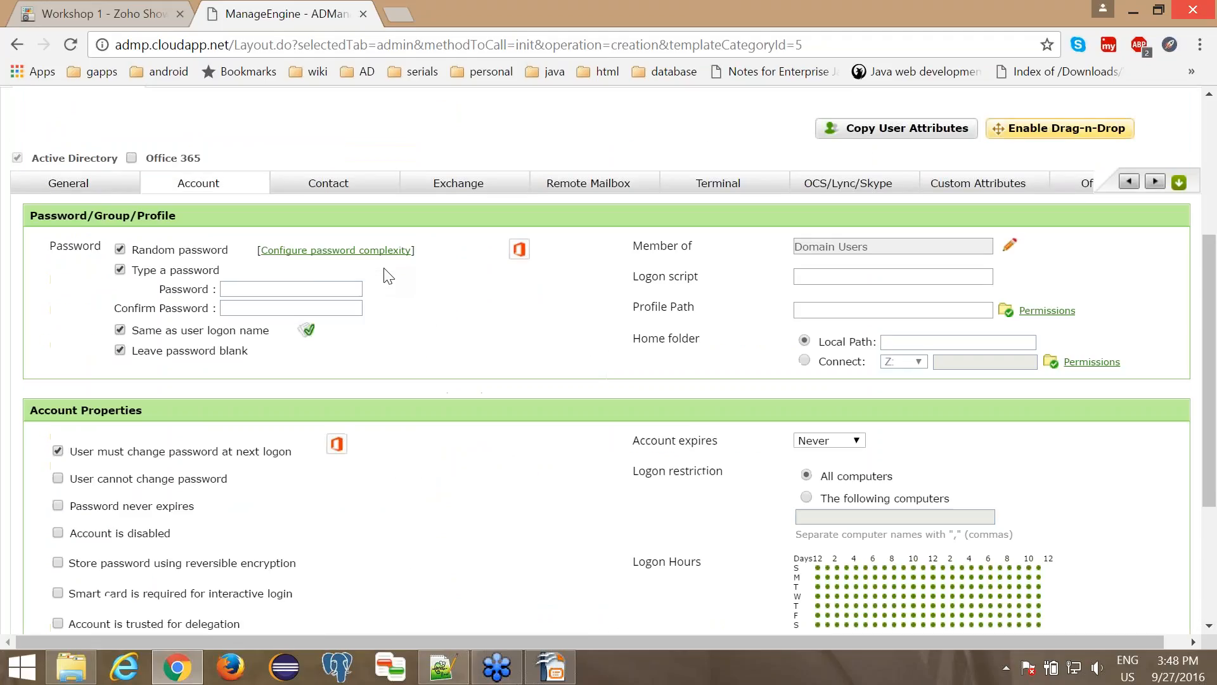
click(1009, 245)
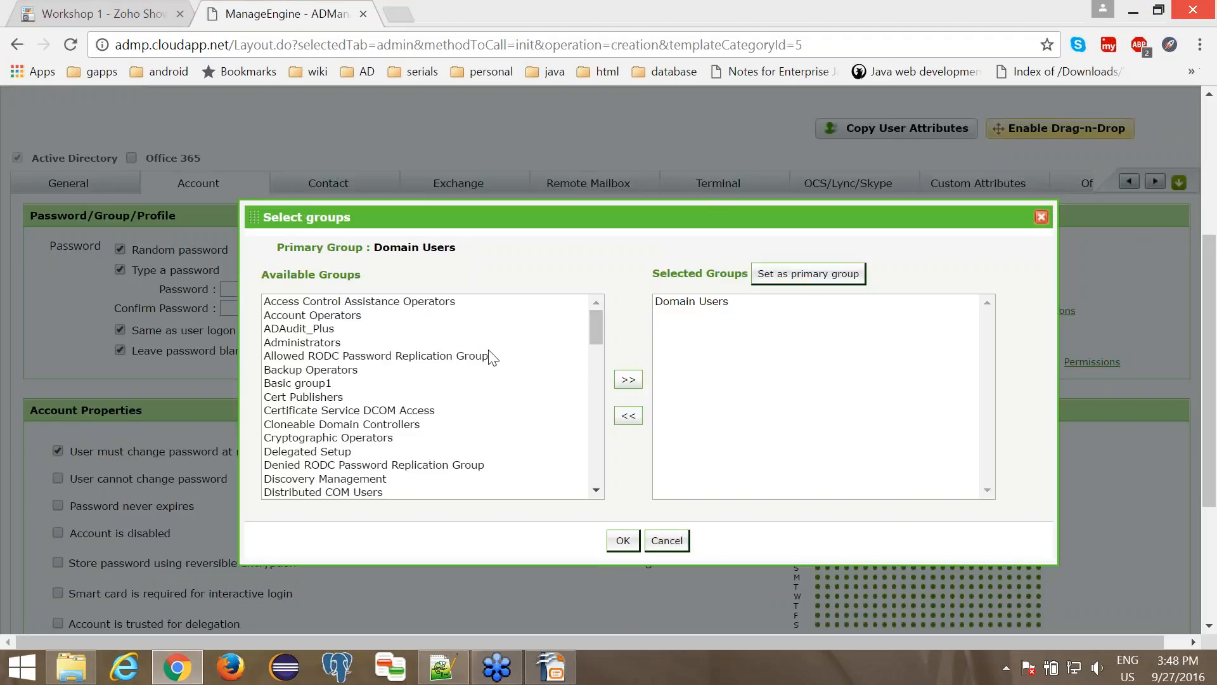
click(415, 398)
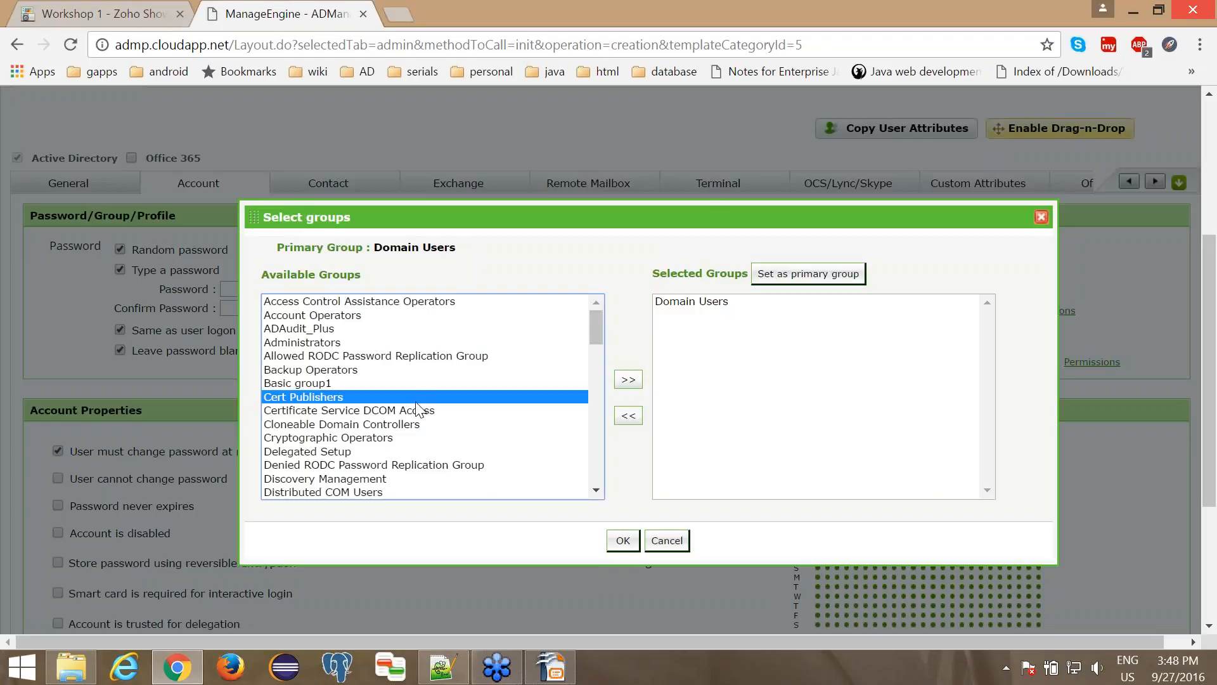
click(398, 384)
click(628, 379)
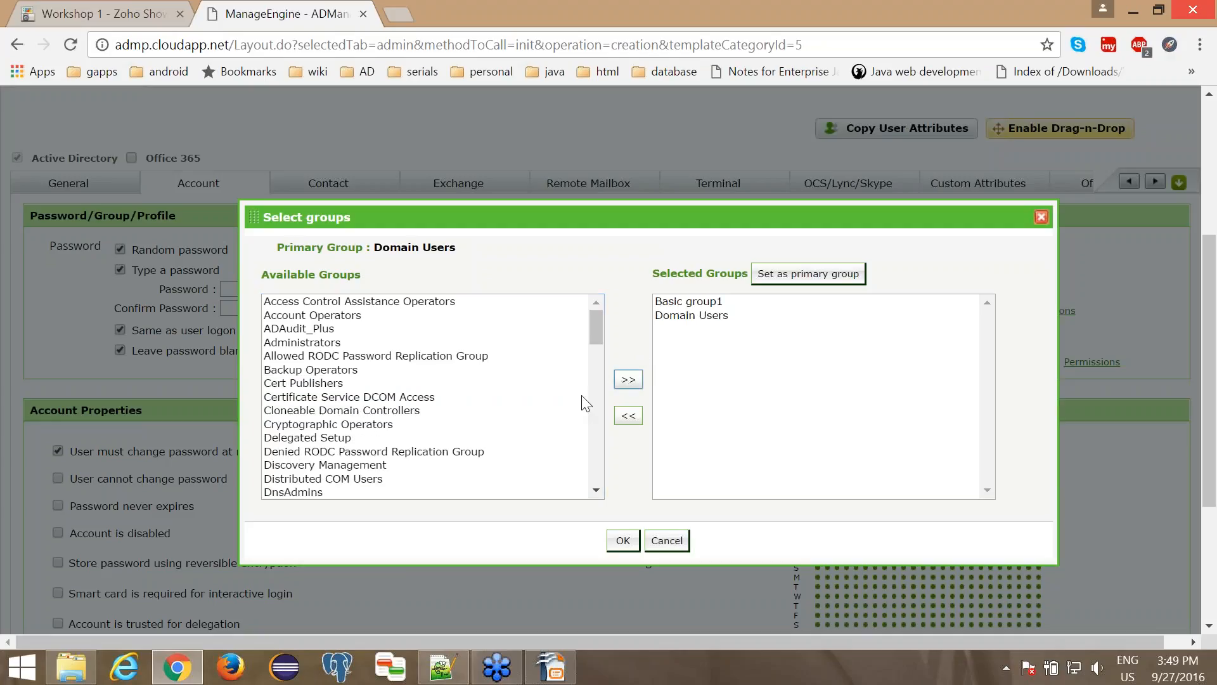
click(421, 415)
text(it)
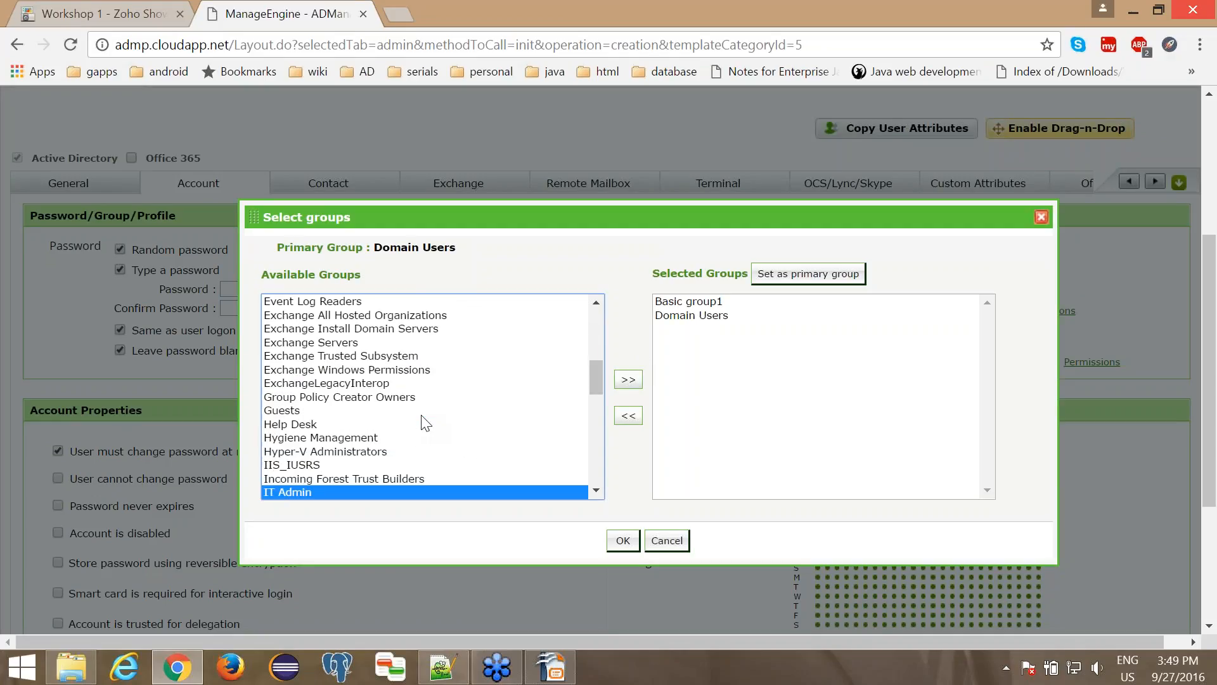
click(628, 379)
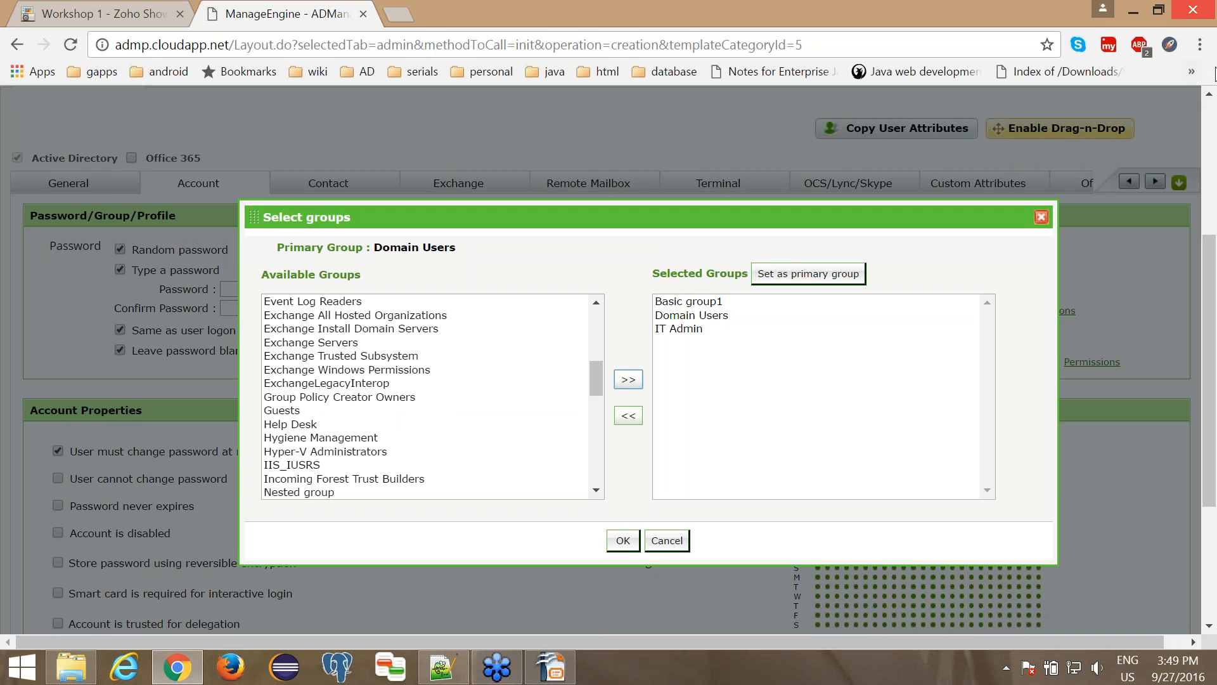
click(622, 545)
scroll(587, 488, down, 4)
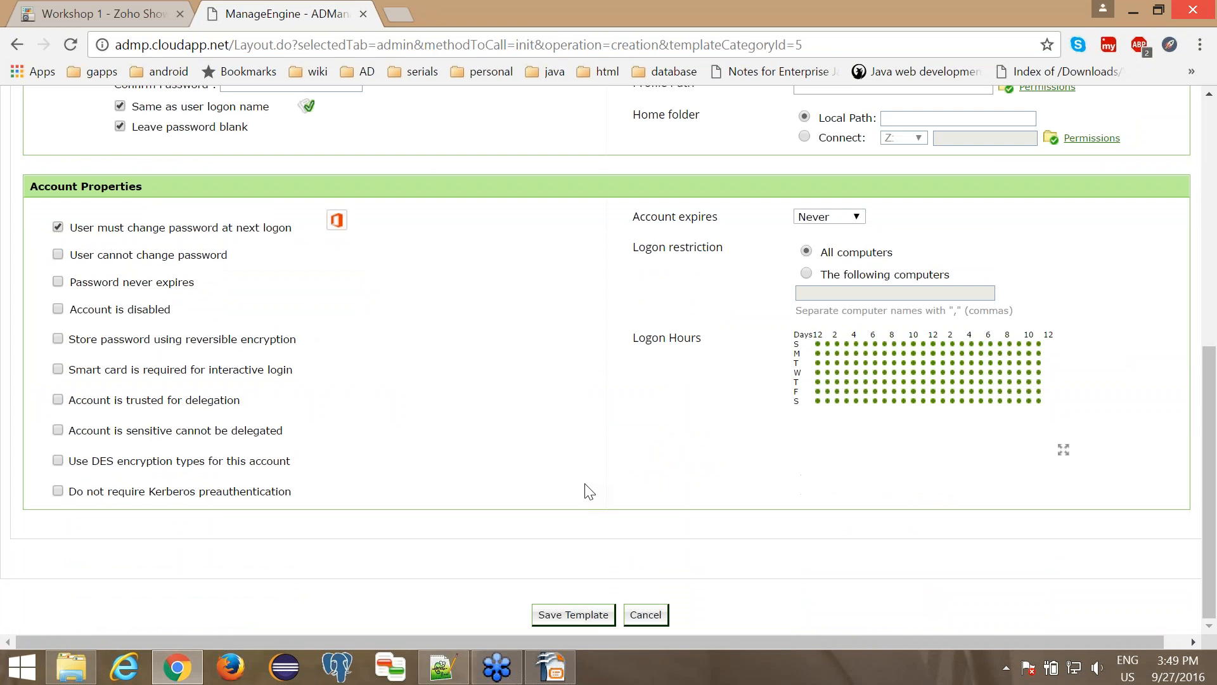
click(573, 615)
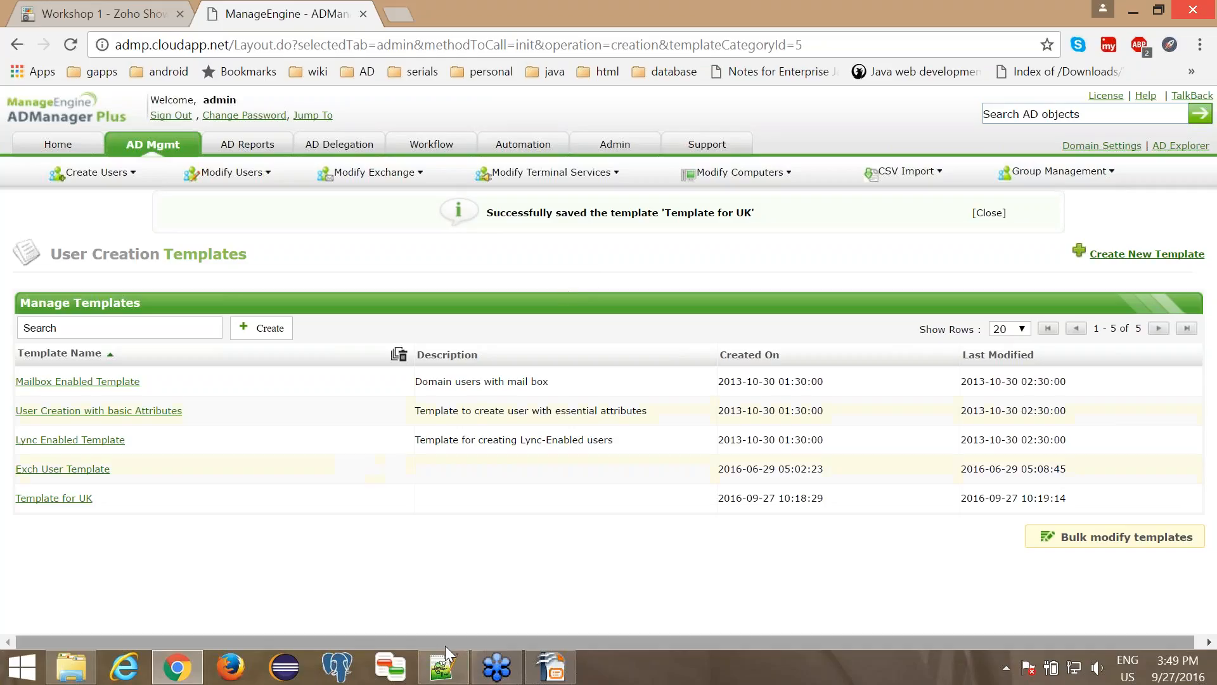
- Switch to Notepad++ and examine the givenName and sn headers in createusers.csv
click(443, 667)
click(384, 78)
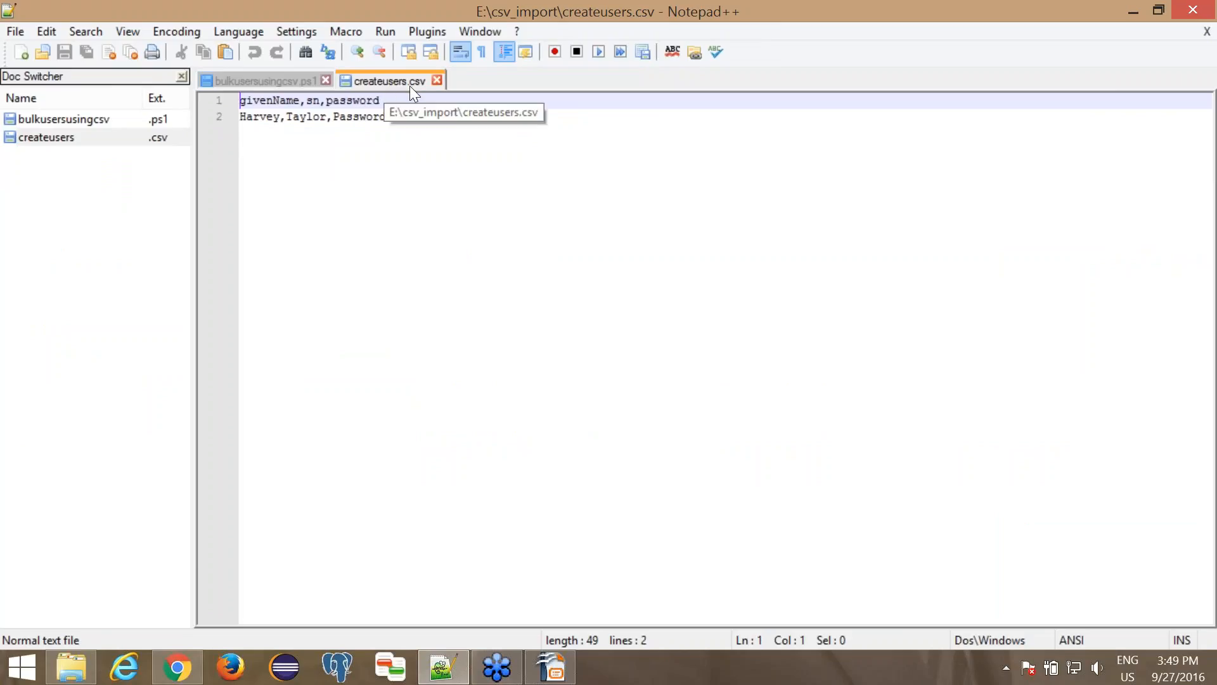
double_click(281, 102)
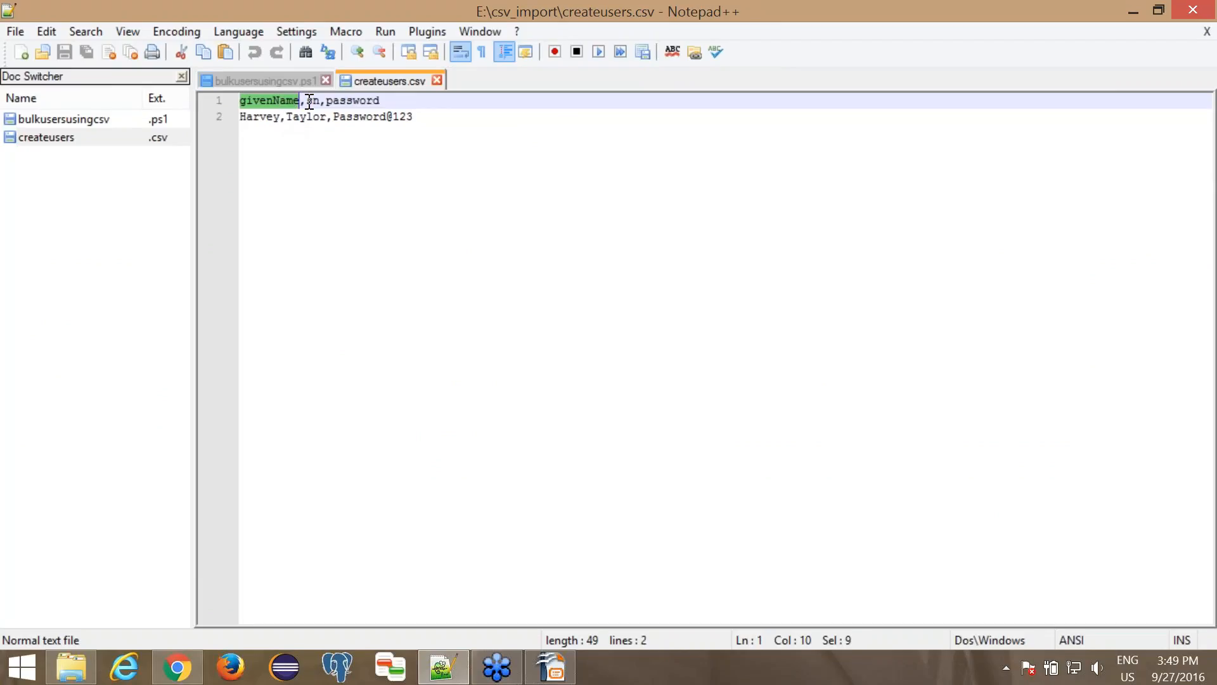
double_click(310, 101)
double_click(275, 102)
double_click(314, 100)
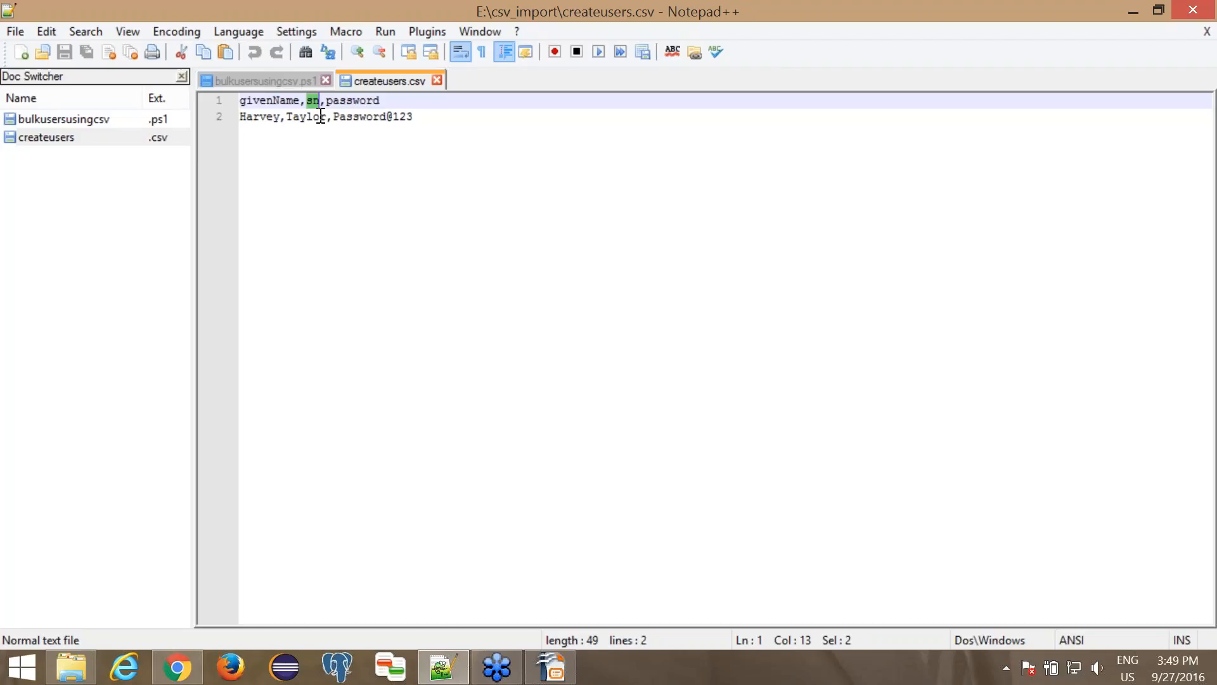
- Return to the browser and open the list of supported LDAP attributes from the help page on creating users using CSV
click(166, 678)
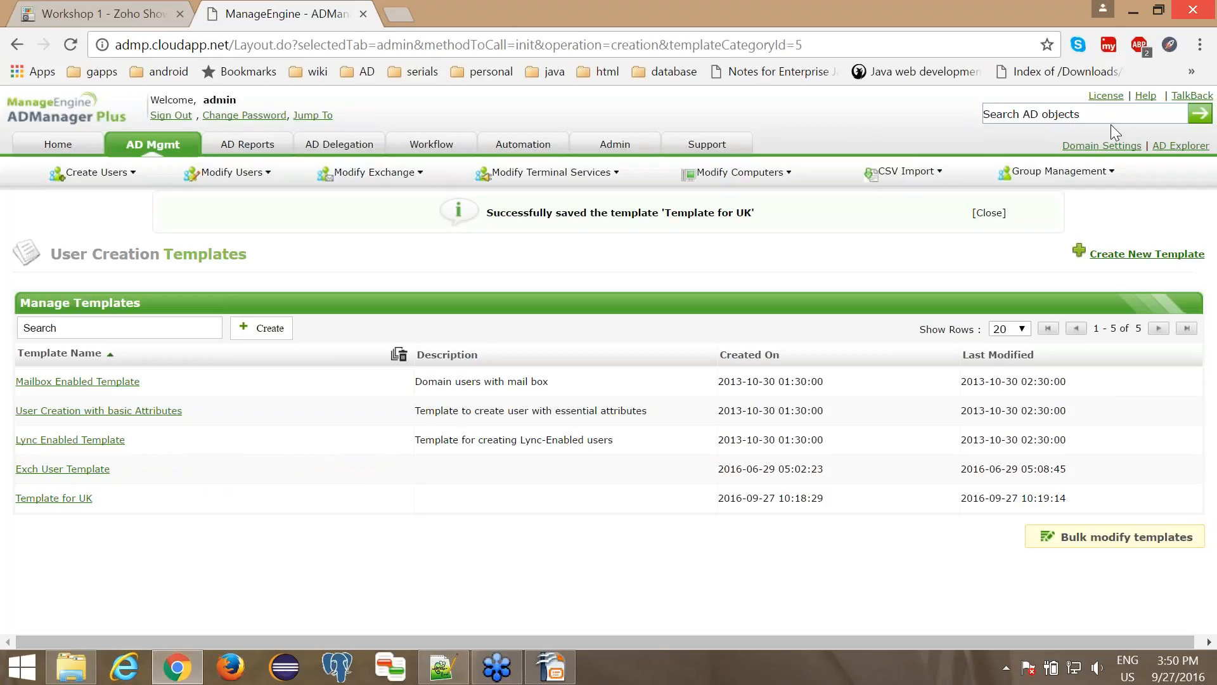
click(1146, 95)
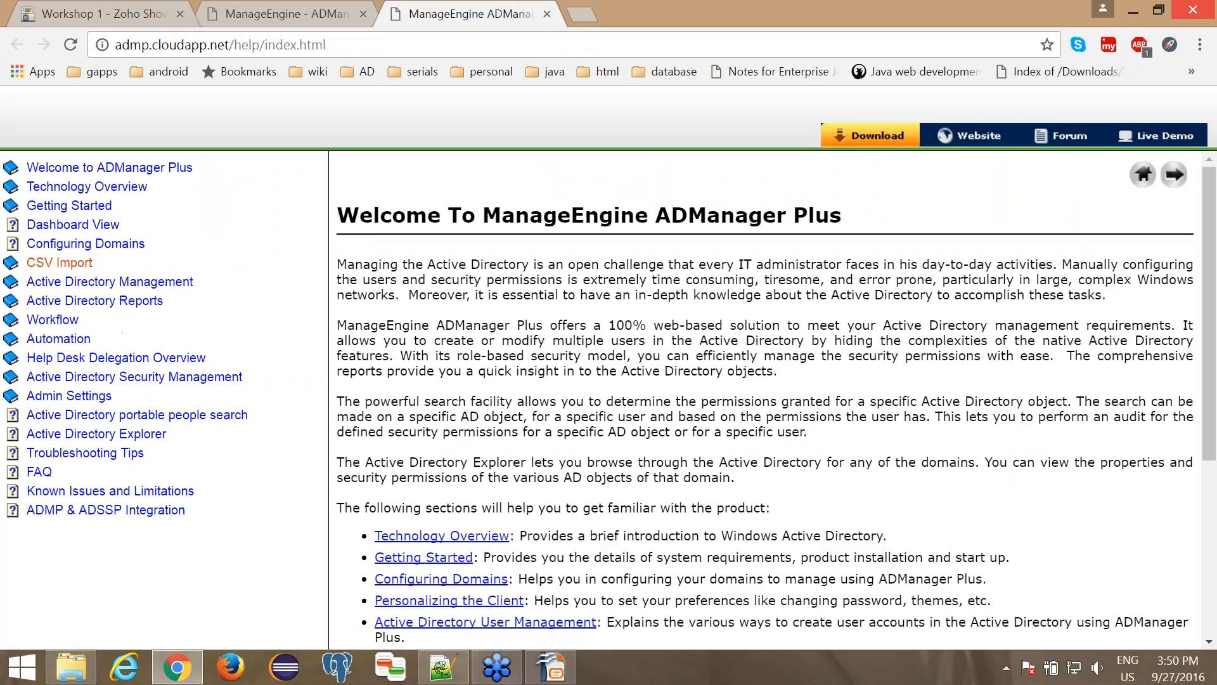
click(60, 263)
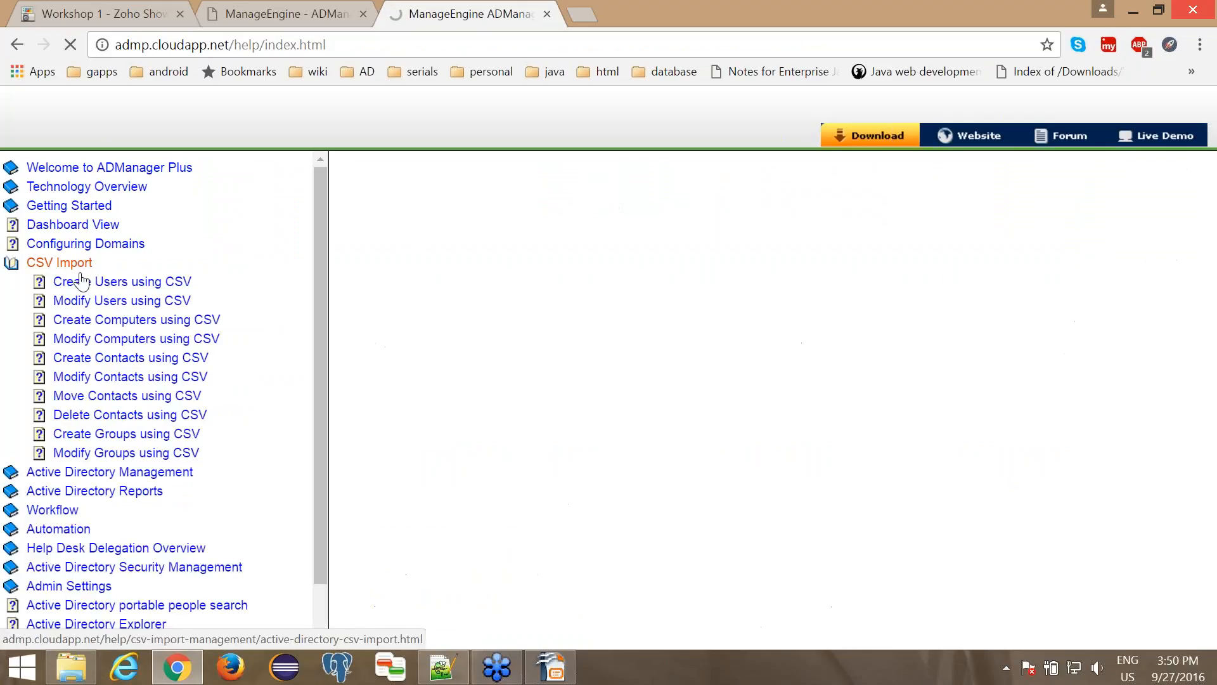
click(89, 288)
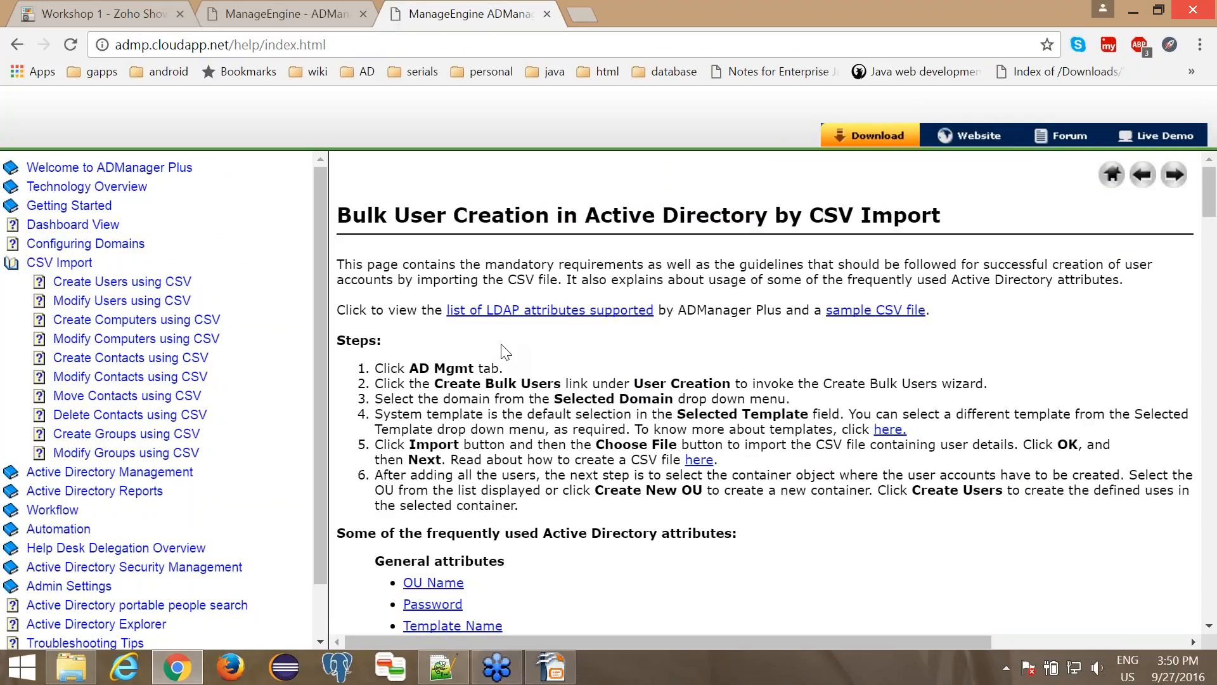
click(501, 310)
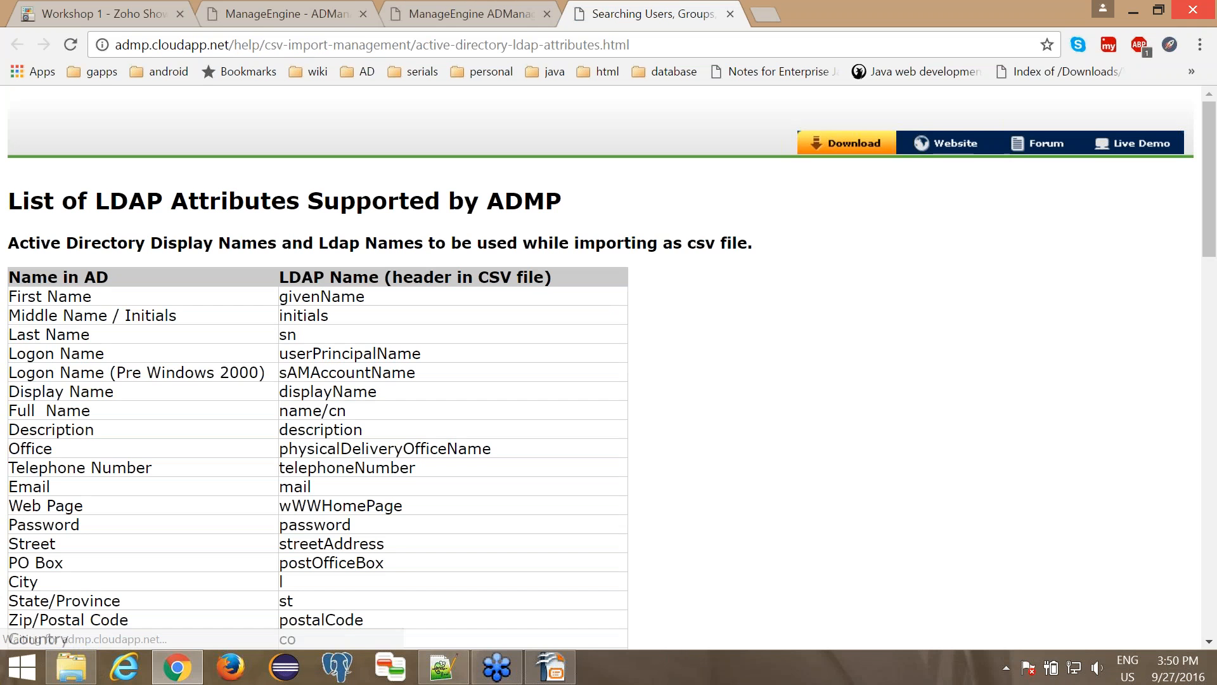
- Examine the LDAP header names for the Telephone Number and Office attributes in the supported attributes table
scroll(602, 367, down, 1)
scroll(283, 355, down, 1)
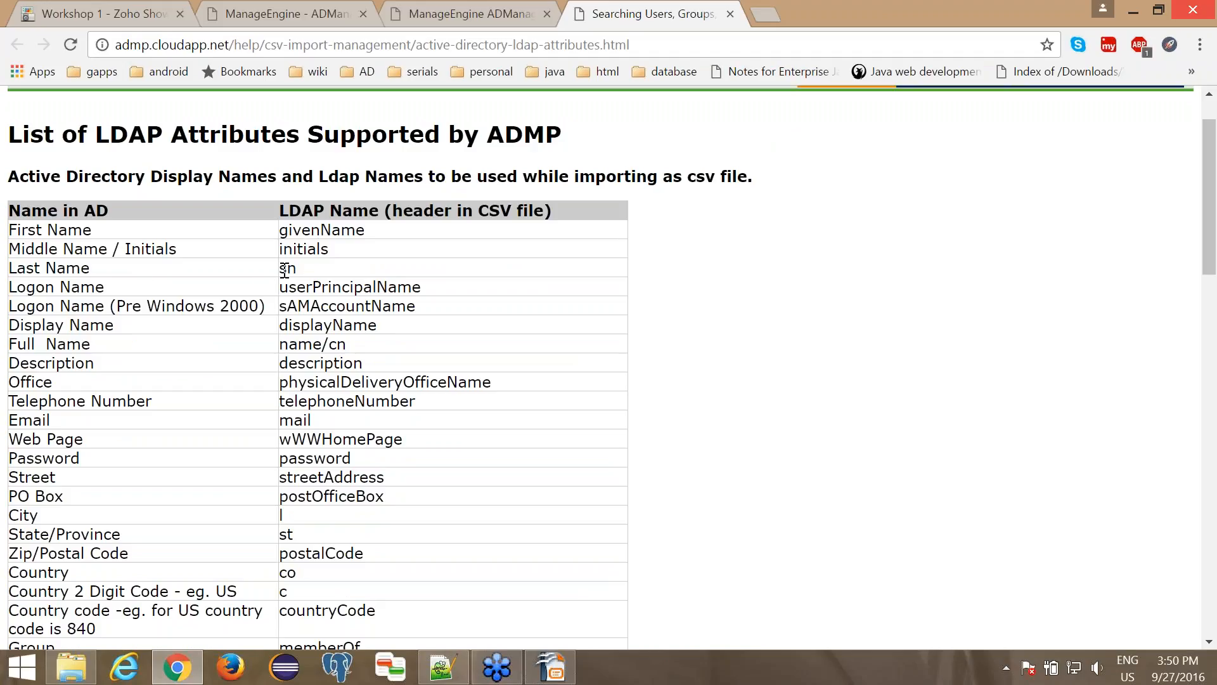
drag(163, 406, 30, 399)
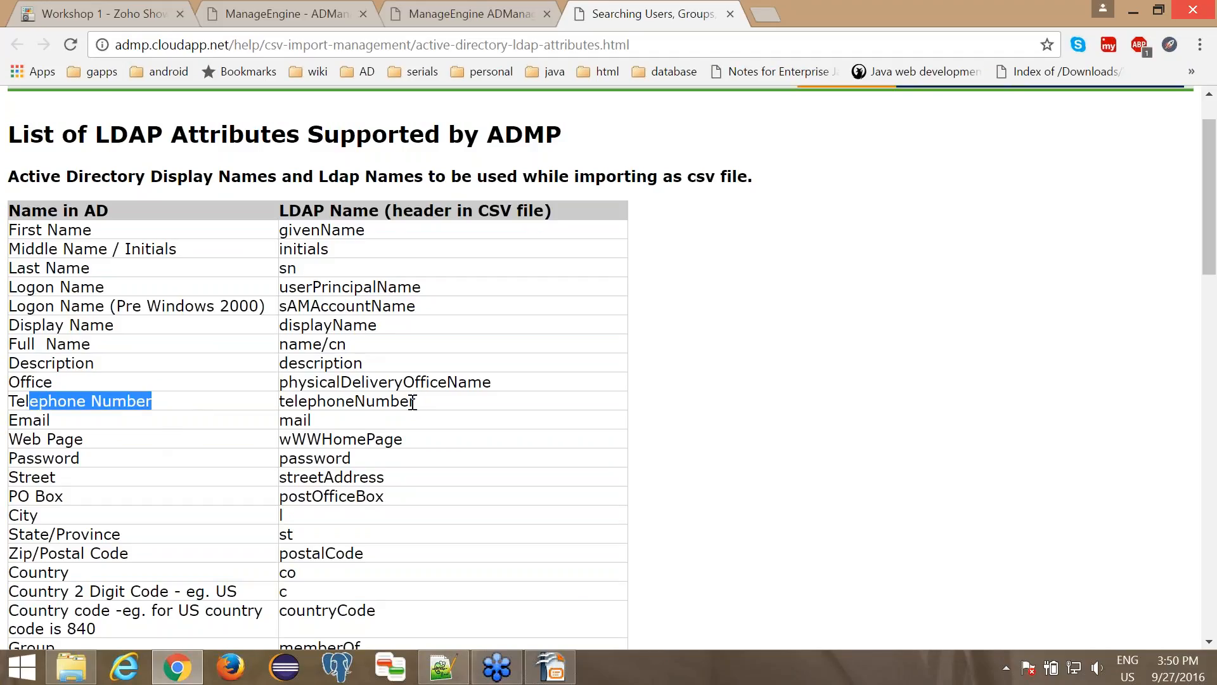
drag(401, 401, 294, 413)
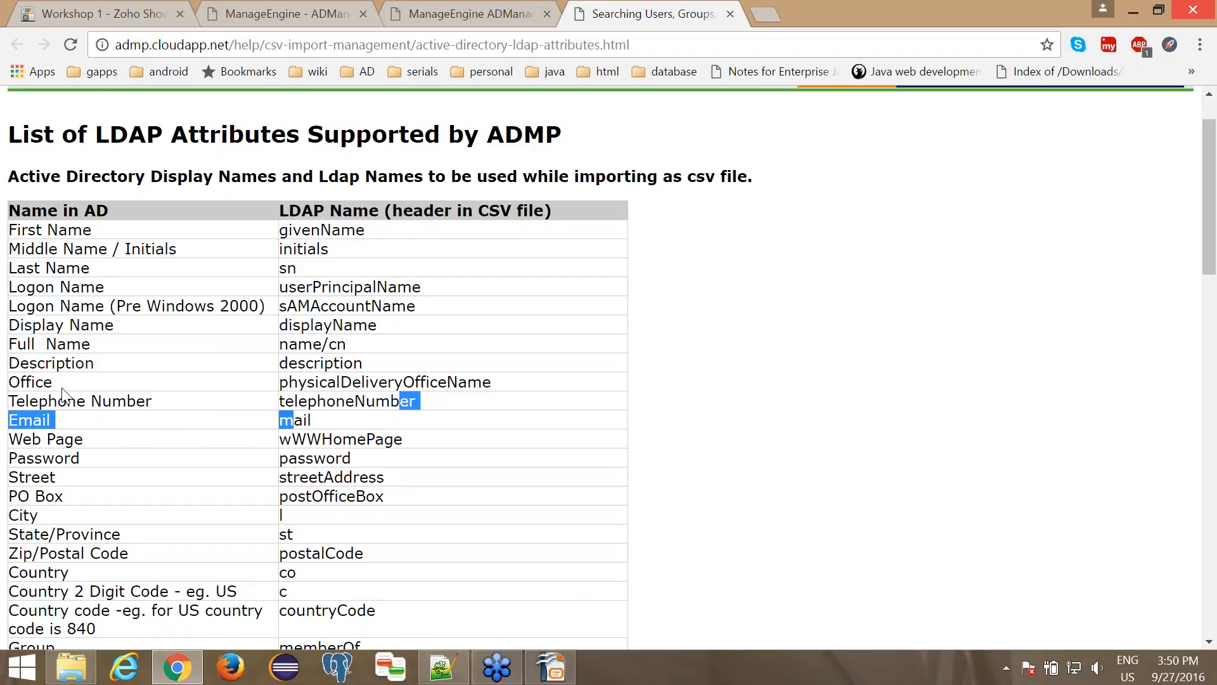
drag(53, 383, 16, 389)
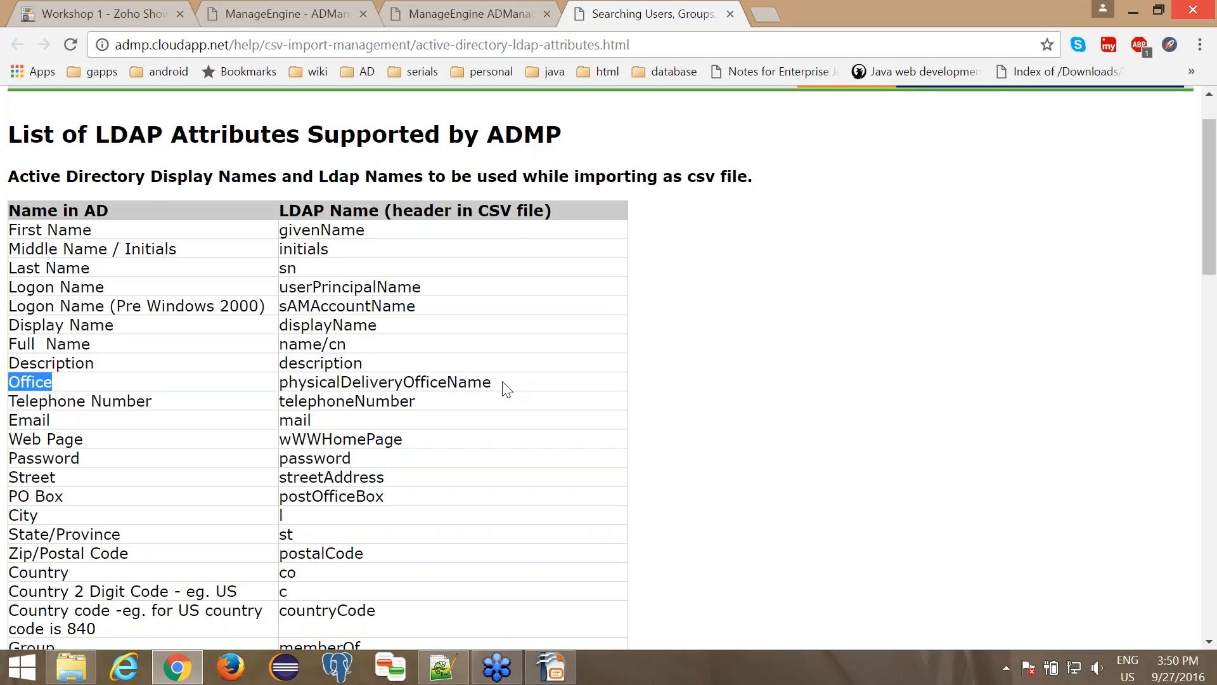
drag(499, 387, 290, 388)
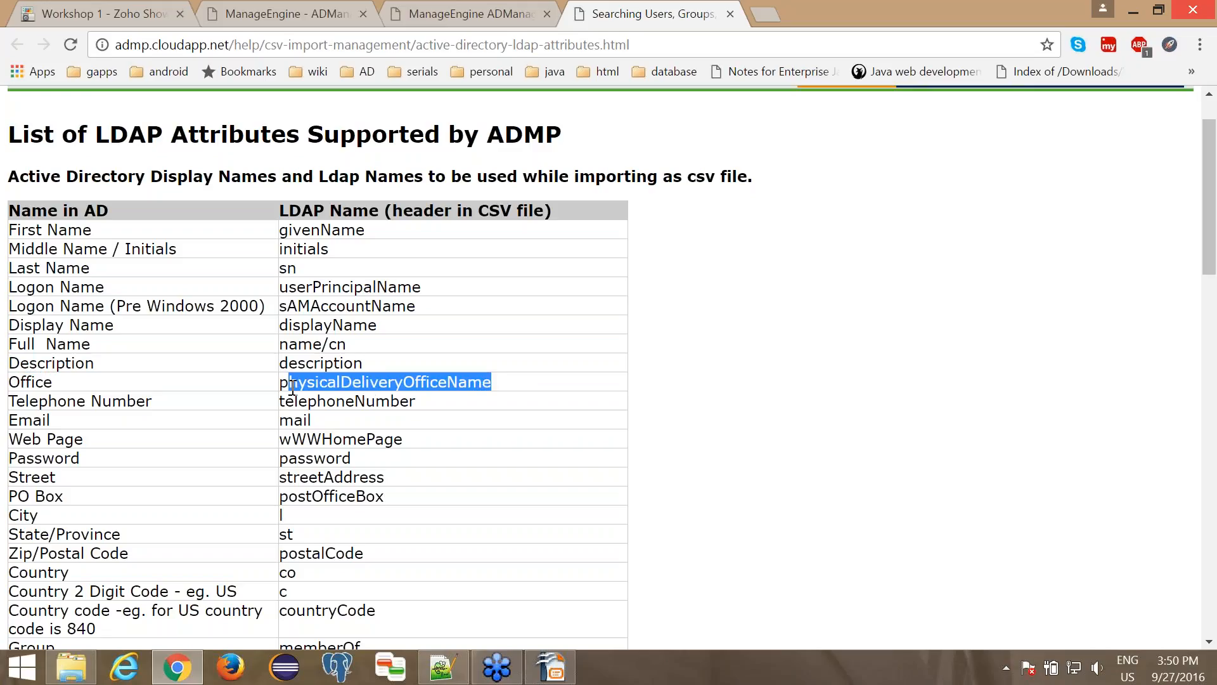
- Switch to Notepad++ and duplicate the user row in createusers.csv twice
click(442, 671)
click(442, 670)
click(443, 667)
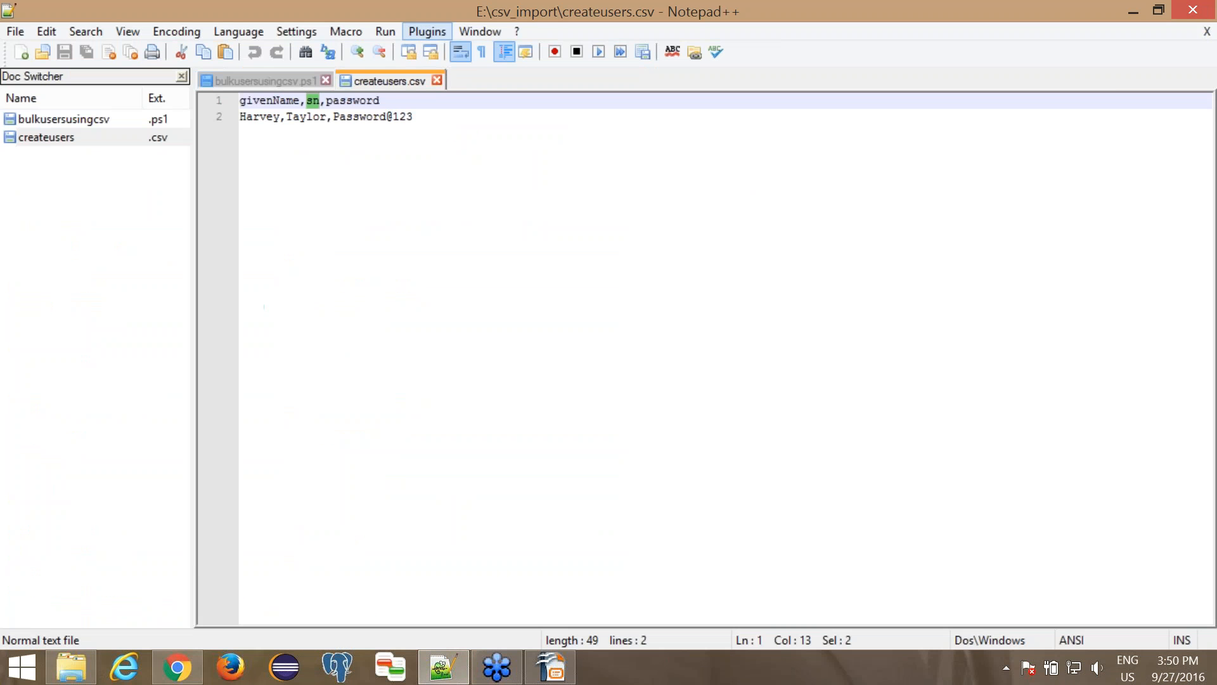
click(423, 115)
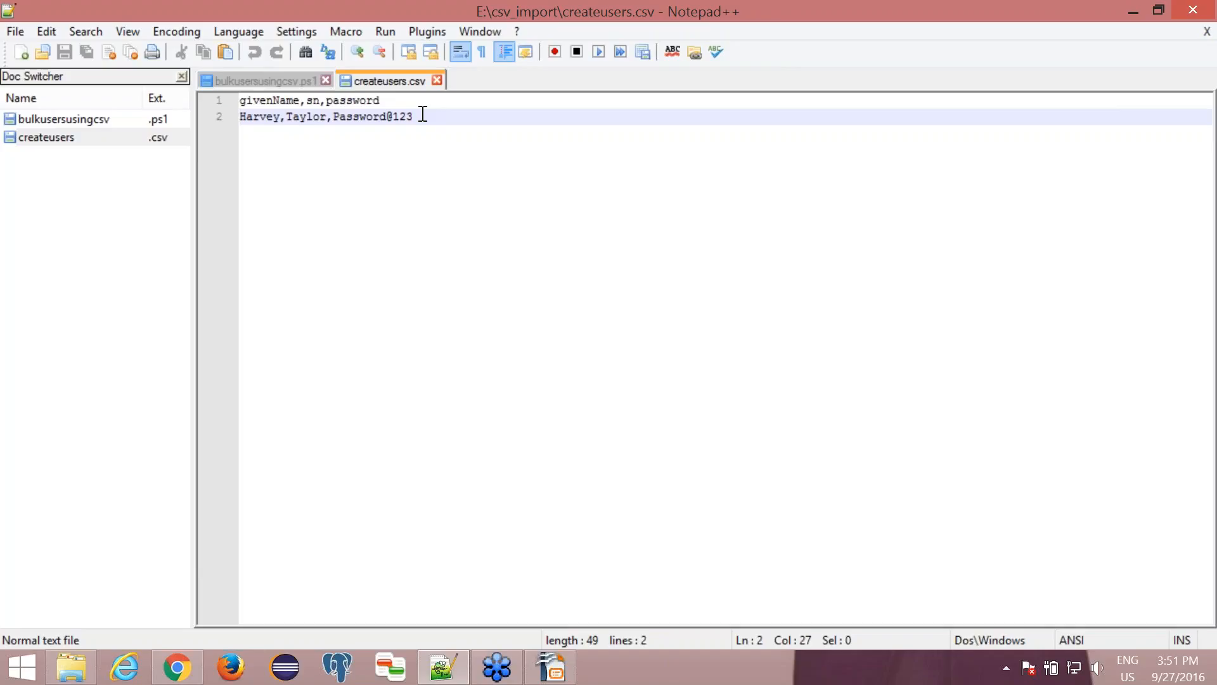
key(ctrl+d)
key(ctrl+d)
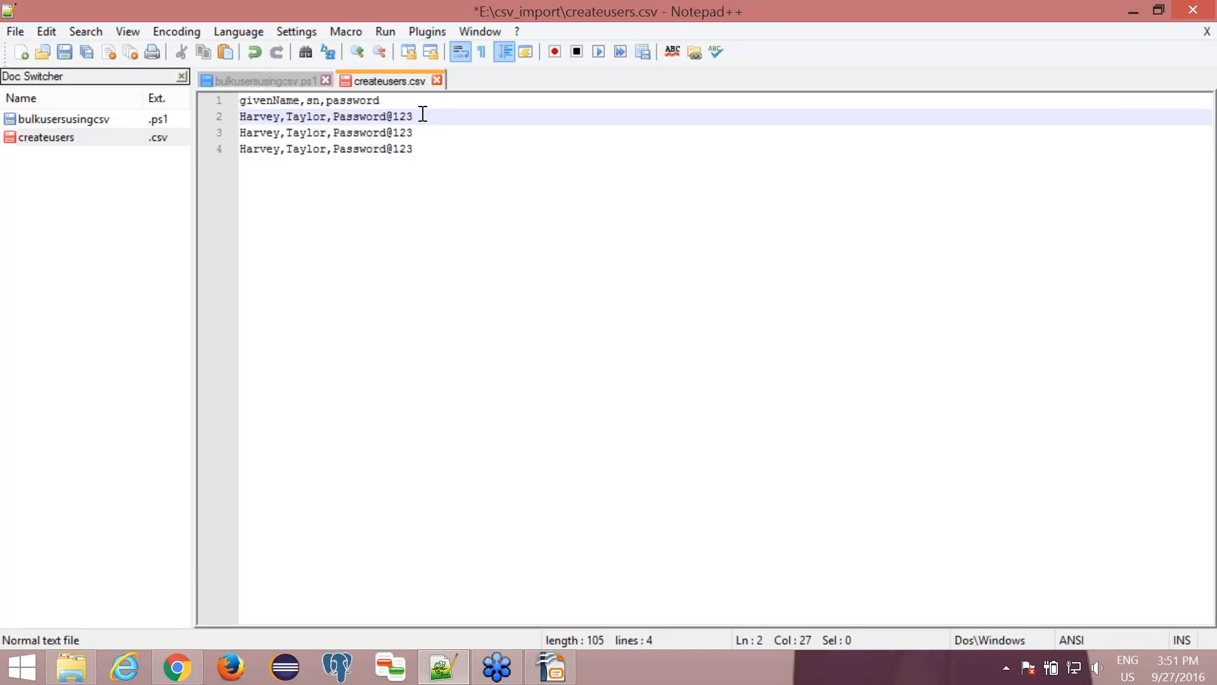
- Delete the two duplicated user rows from createusers.csv and save the file
click(425, 150)
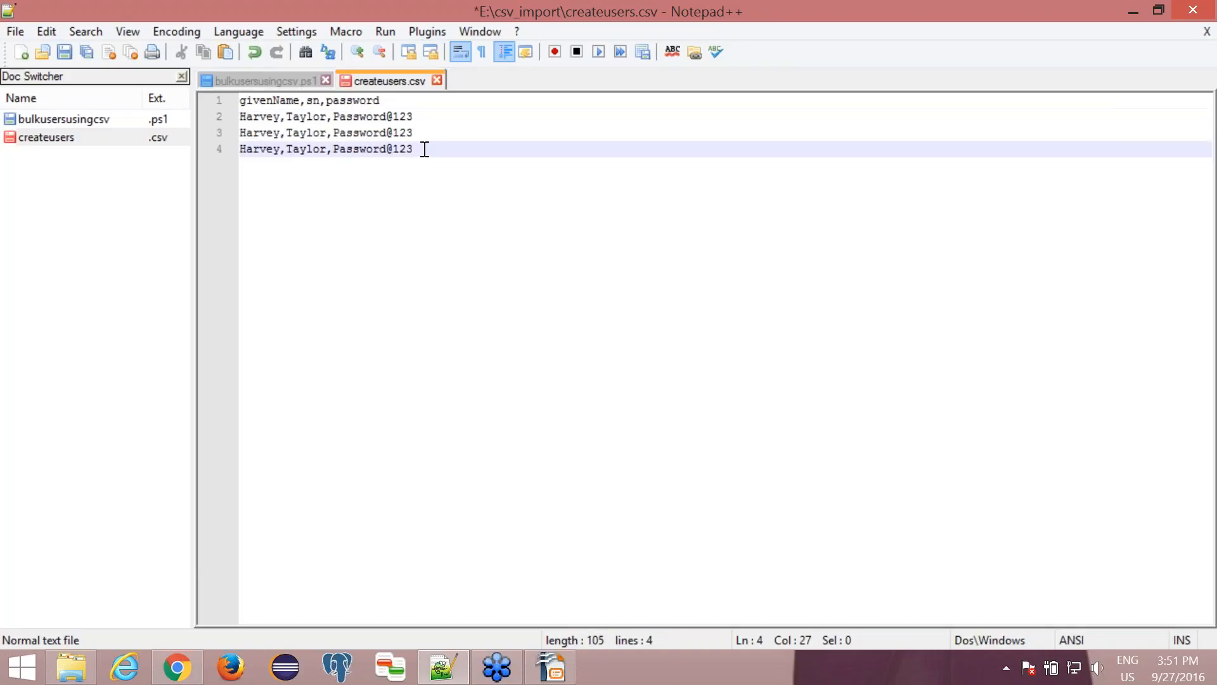
key(shift+Up)
key(shift+Left)
key(shift+Left)
key(shift+Left)
key(shift+Left)
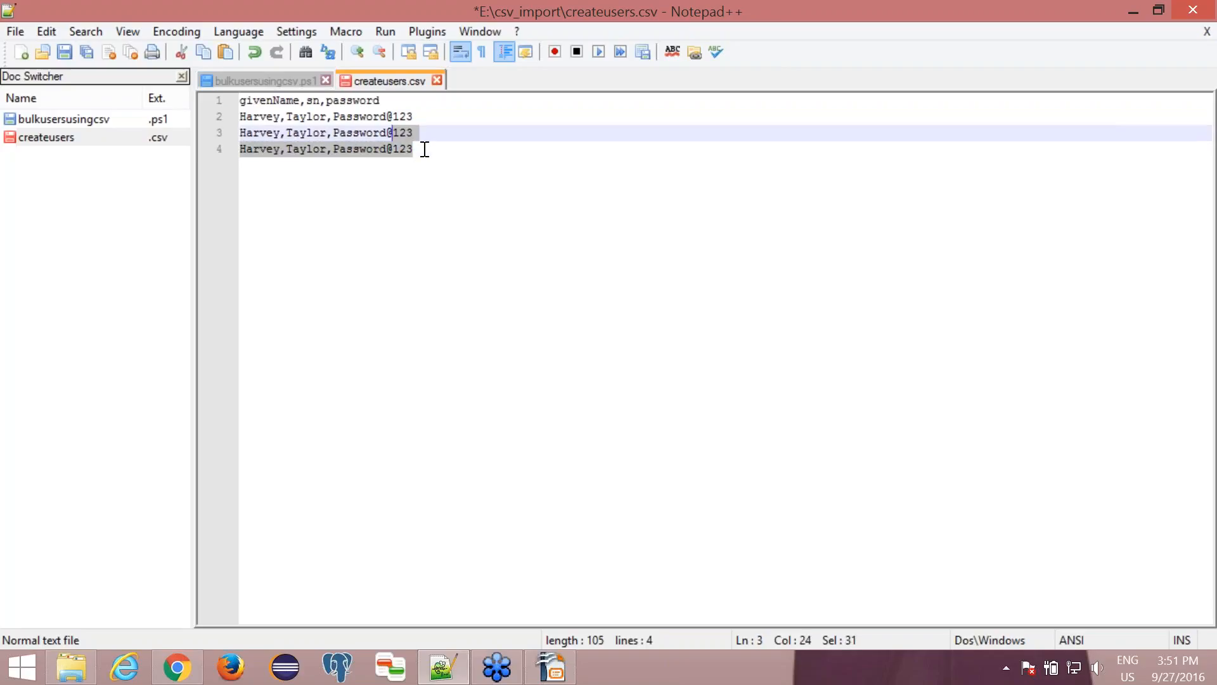
key(shift+Left)
key(shift+Left)
key(shift+Left)
key(shift+Left)
key(shift+Left)
key(shift+Left)
key(shift+Left)
key(shift+Left)
key(shift+Left)
key(shift+Left)
key(shift+Left)
key(shift+Left)
key(shift+Left)
key(shift+Left)
key(shift+Left)
key(shift+Left)
key(shift+Left)
key(shift+Left)
key(shift+Left)
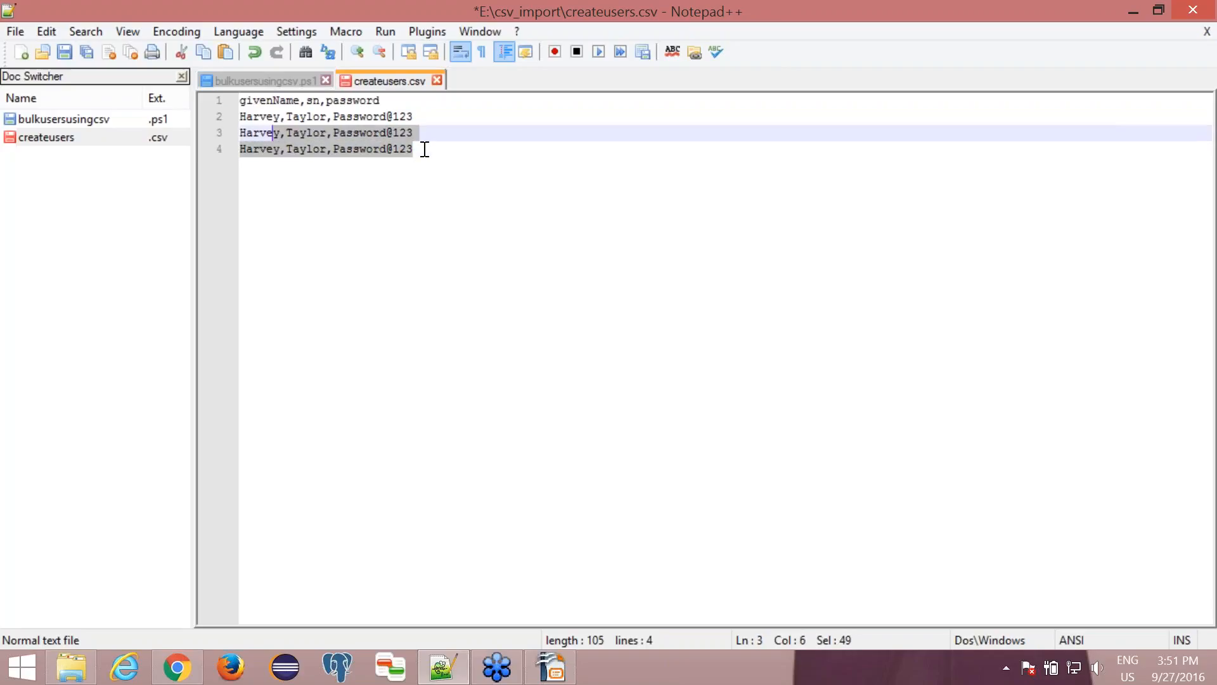
key(shift+Left)
key(shift+Left)
key(shift+Left)
key(BackSpace)
key(BackSpace)
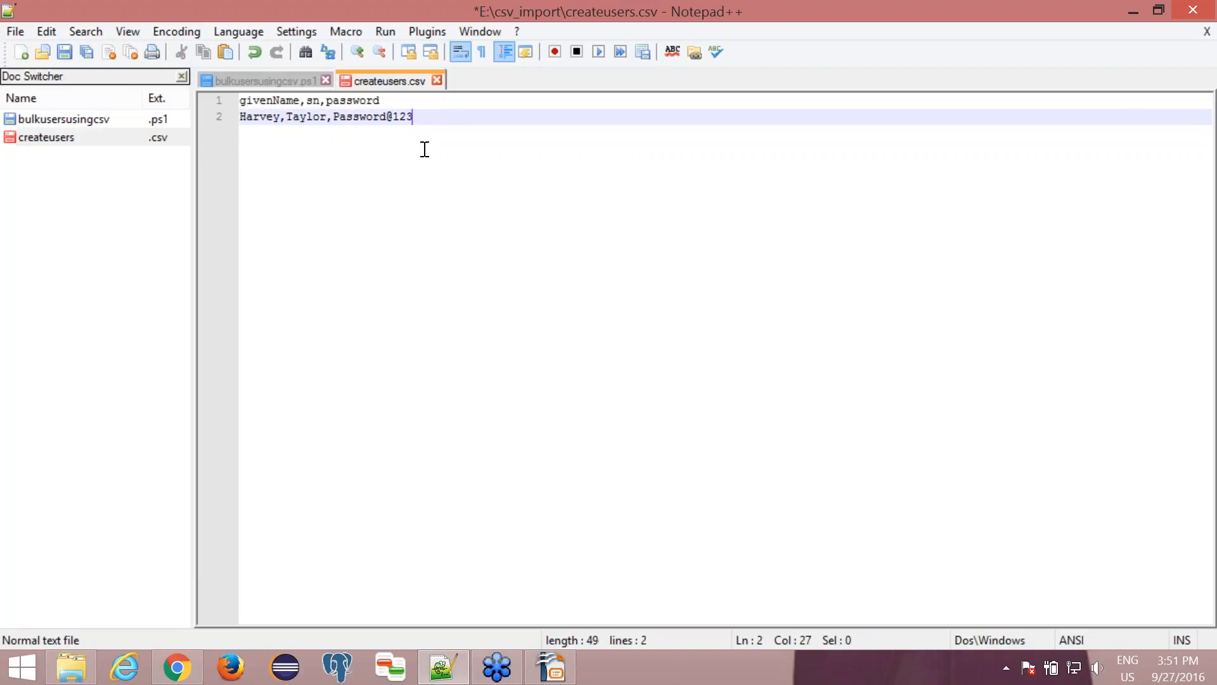
key(ctrl+s)
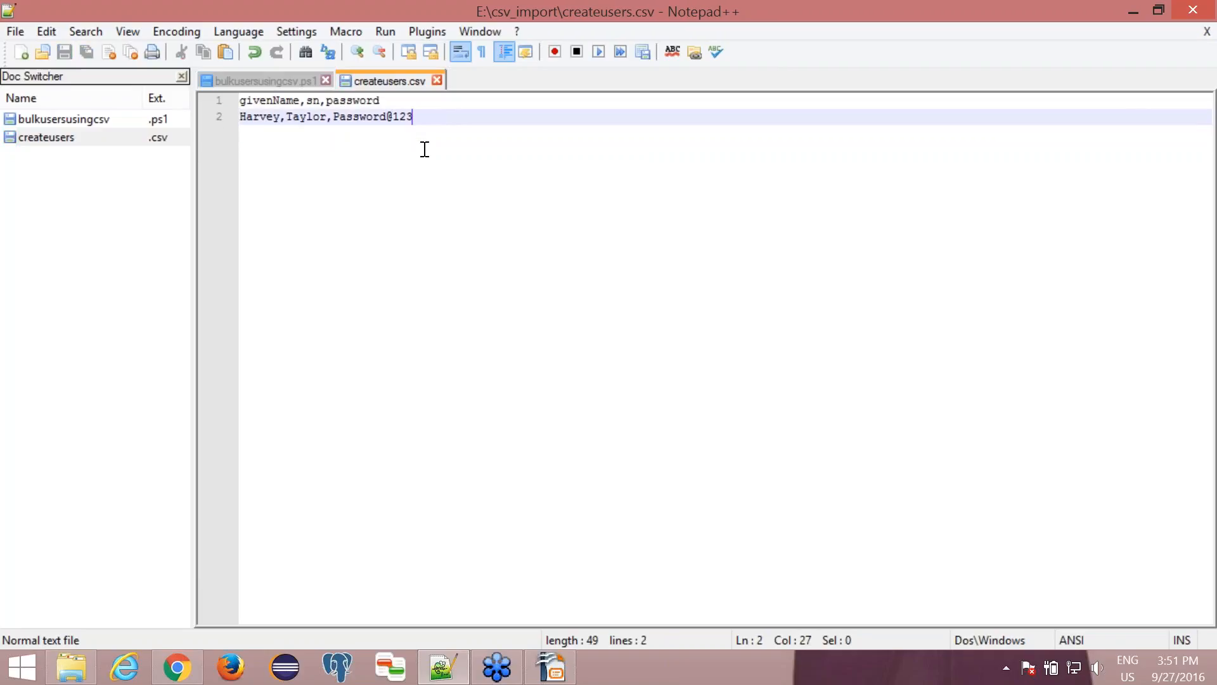
- Return to ADManager Plus, open bulk user creation, and select Template for UK as the template
click(177, 667)
click(260, 13)
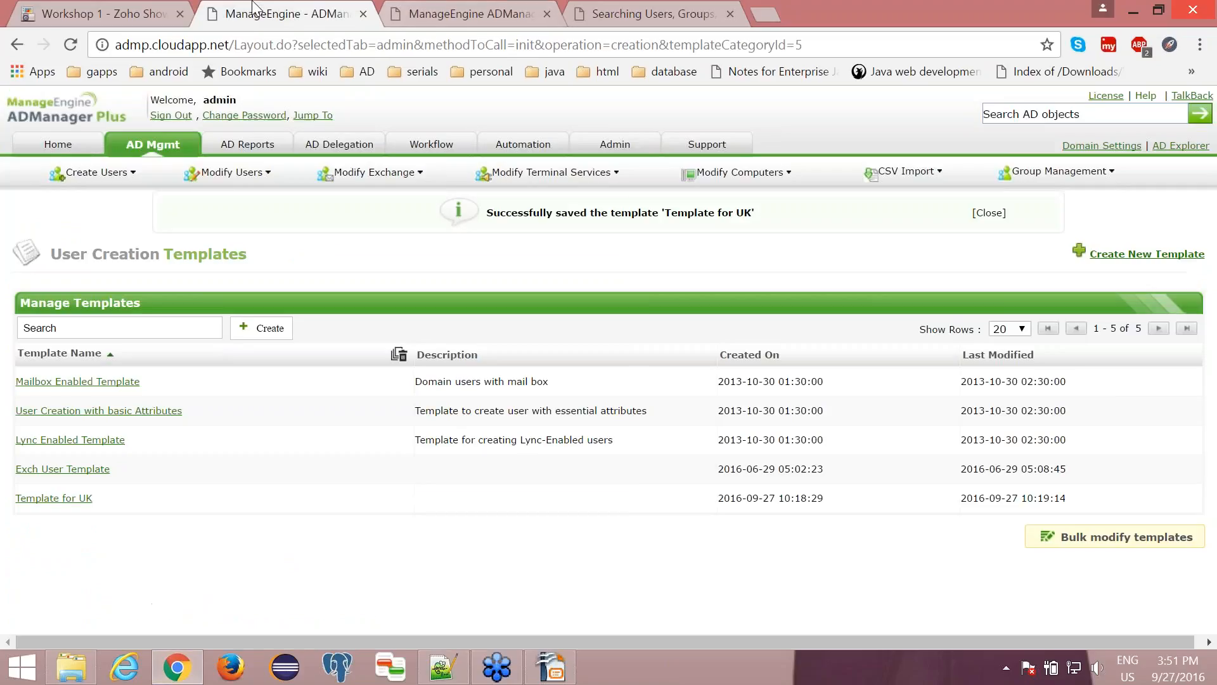
click(161, 155)
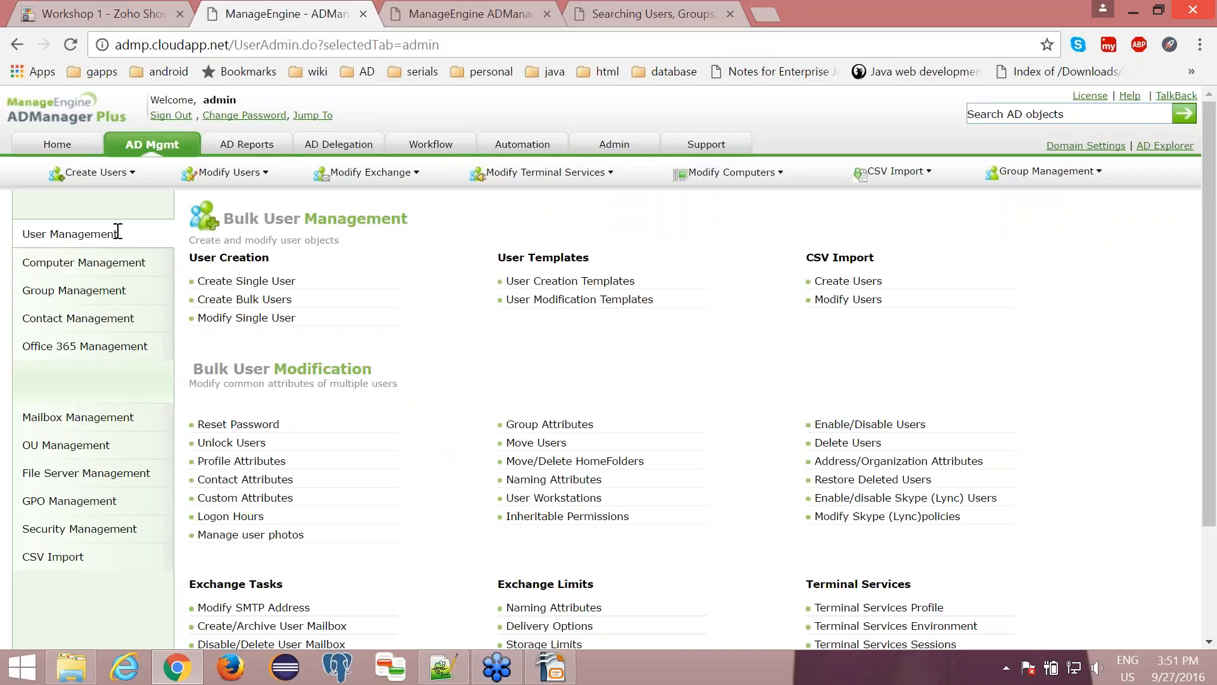
click(226, 301)
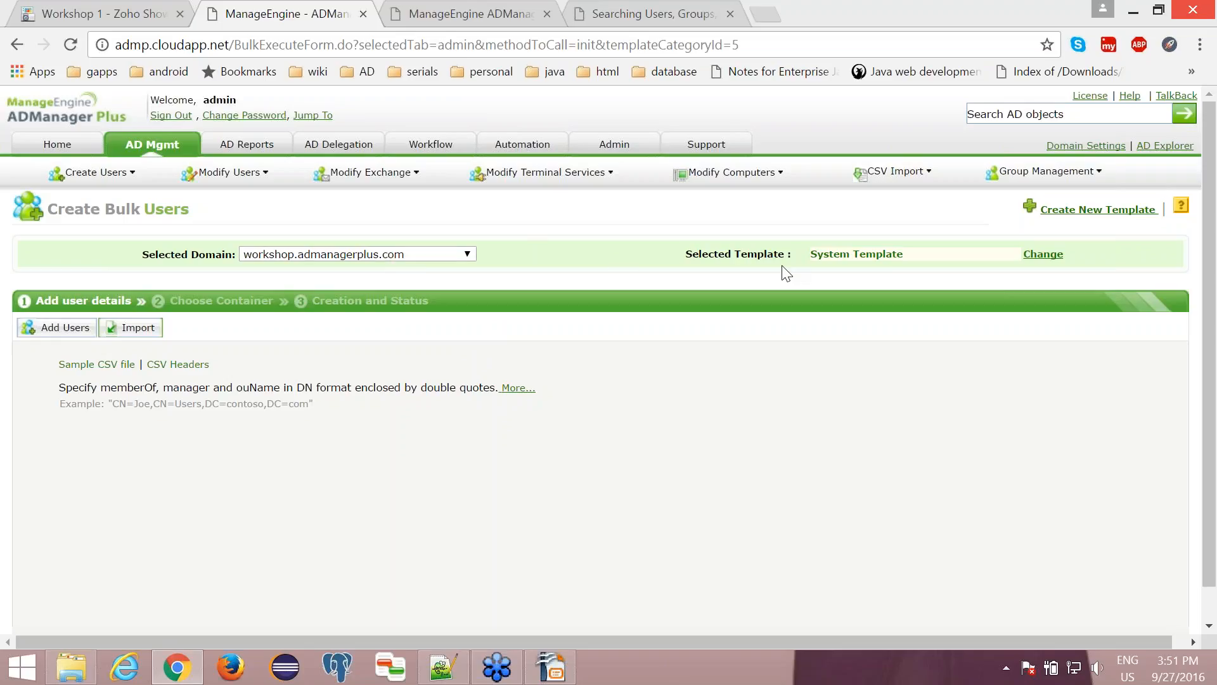
click(829, 255)
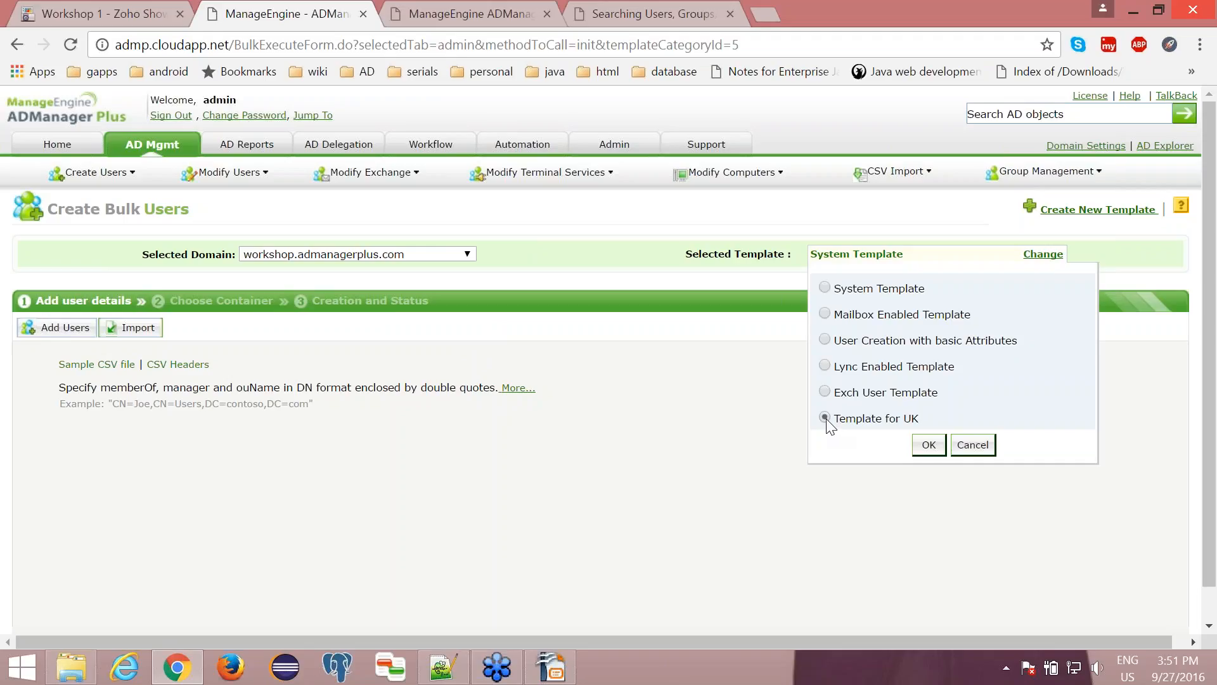
click(929, 446)
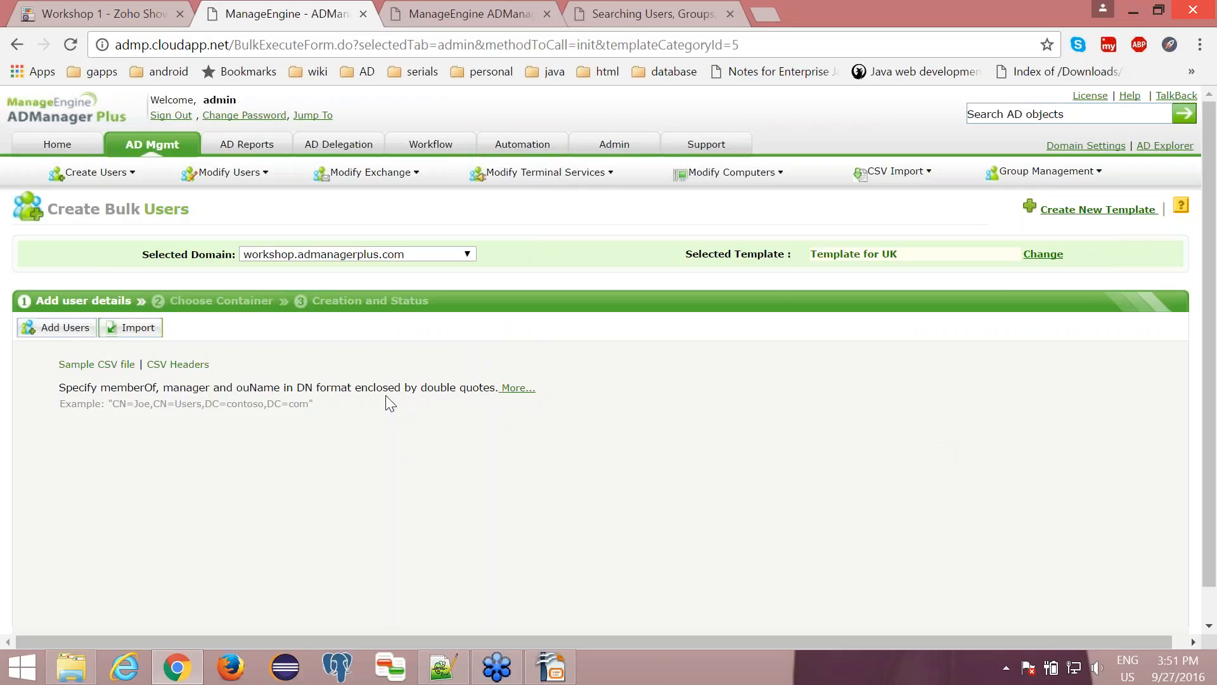
- Import createusers.csv from the csv_import folder into the bulk user creation form
click(130, 330)
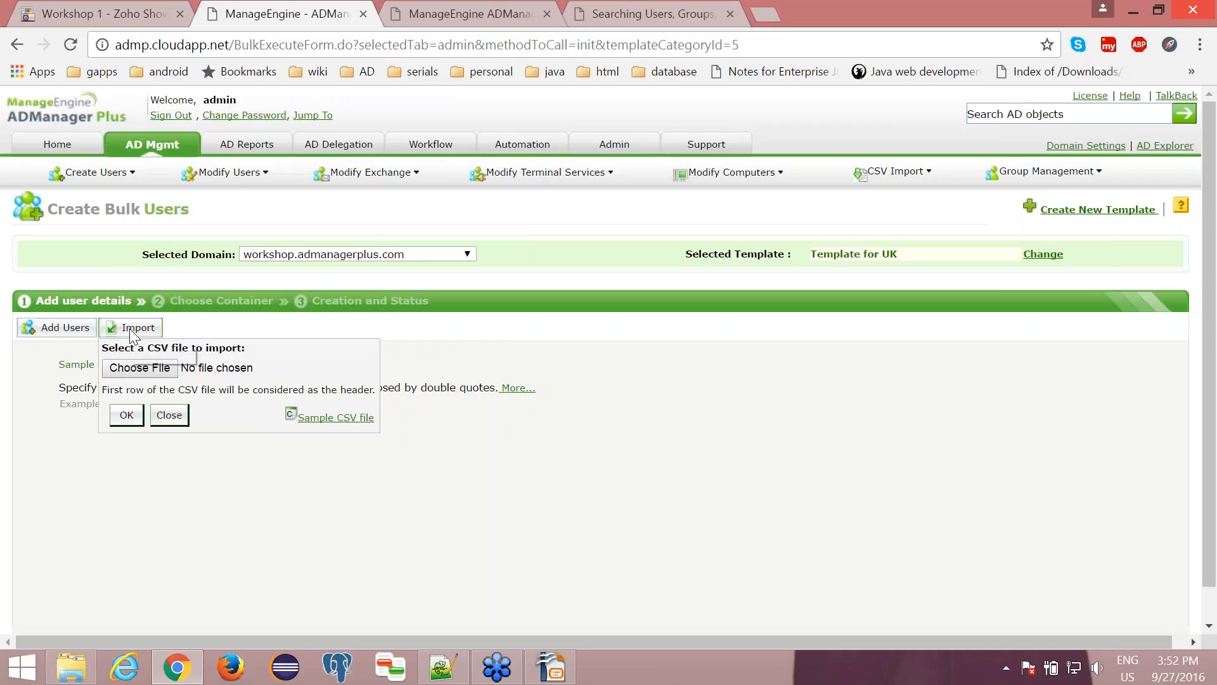
click(131, 369)
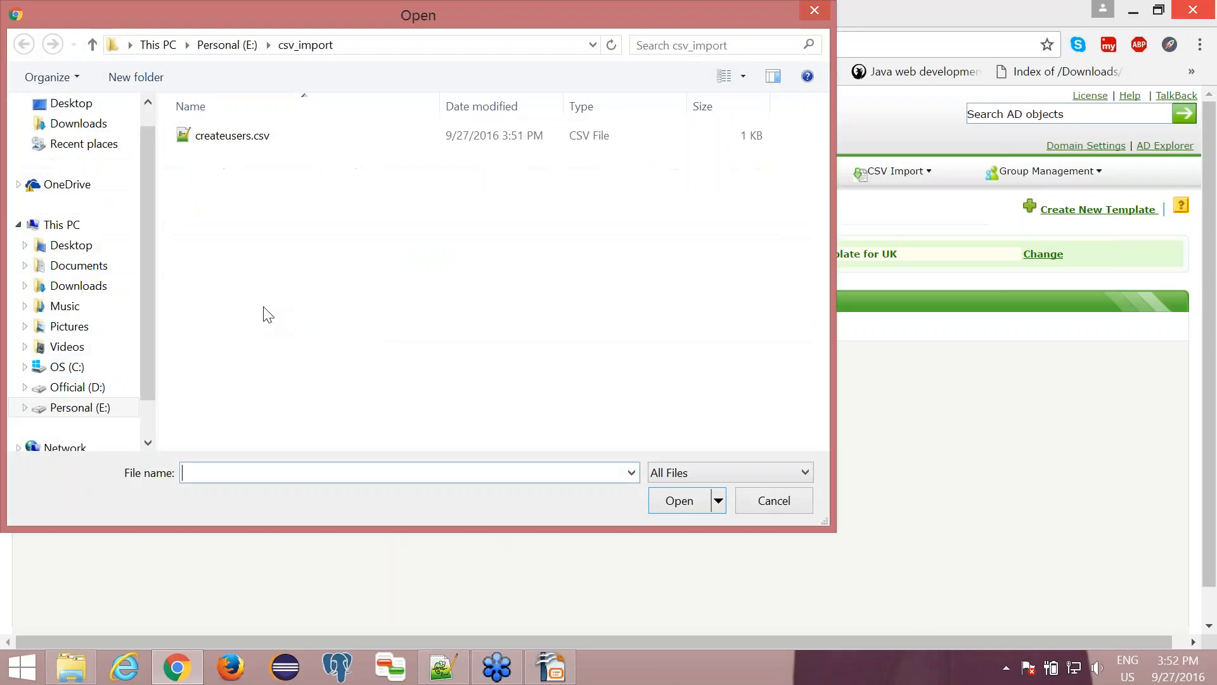
click(233, 142)
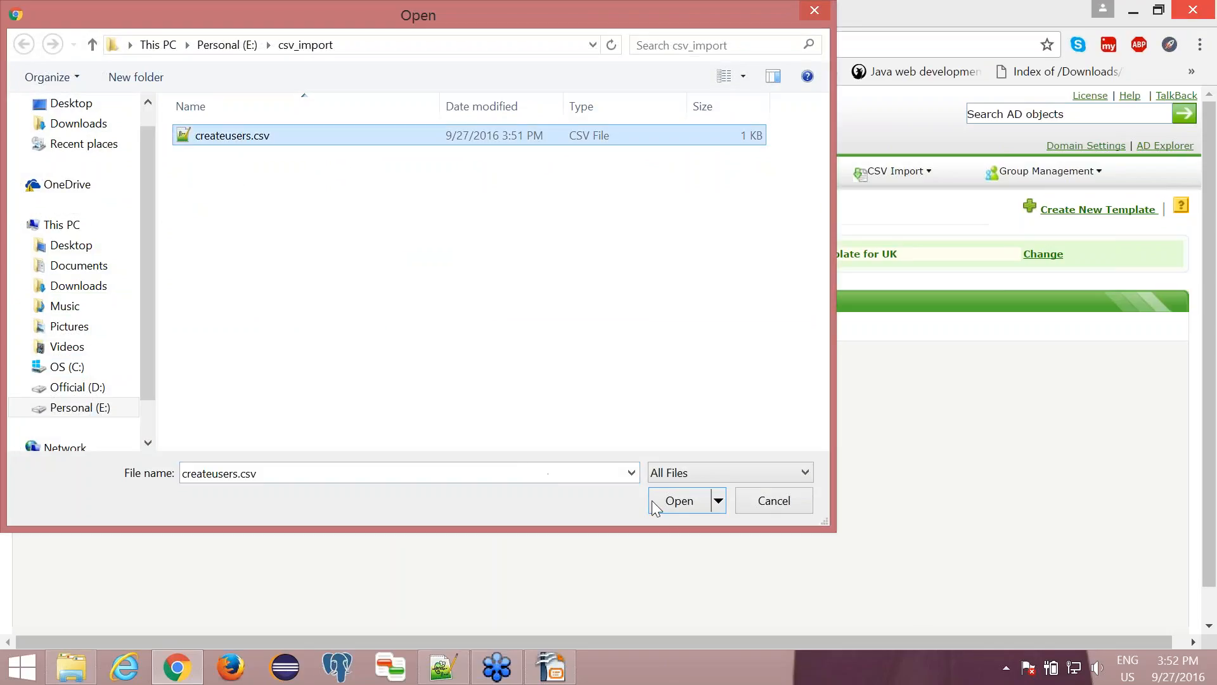
click(671, 508)
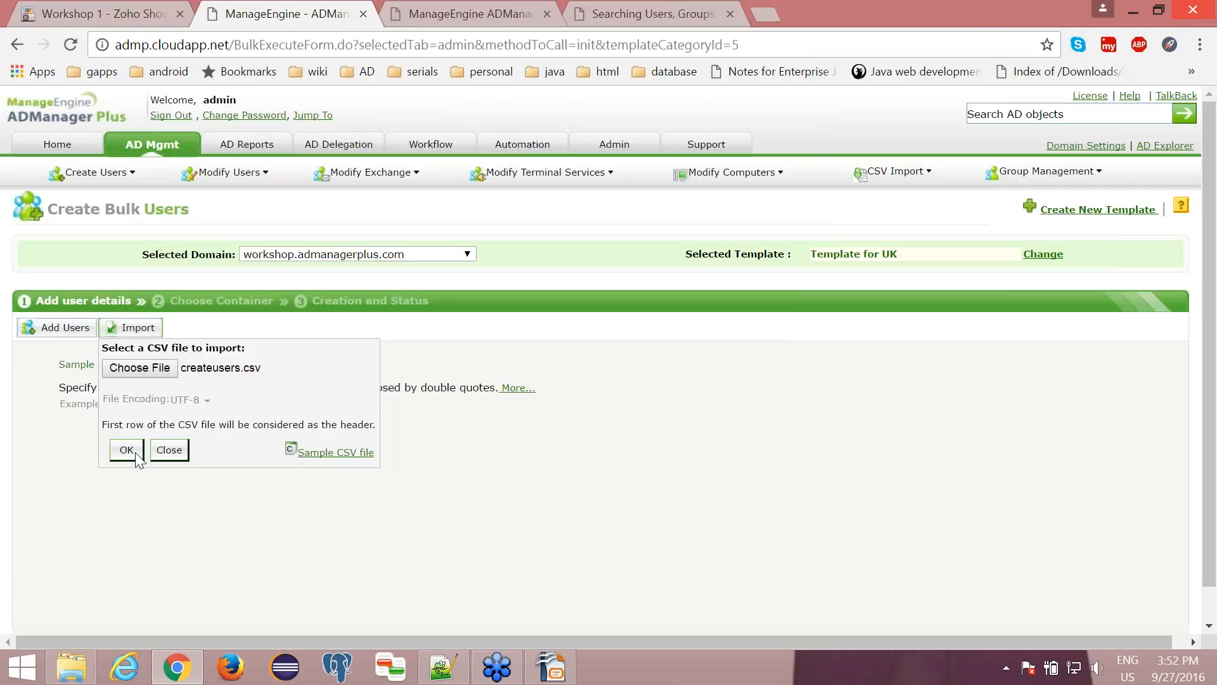
click(135, 453)
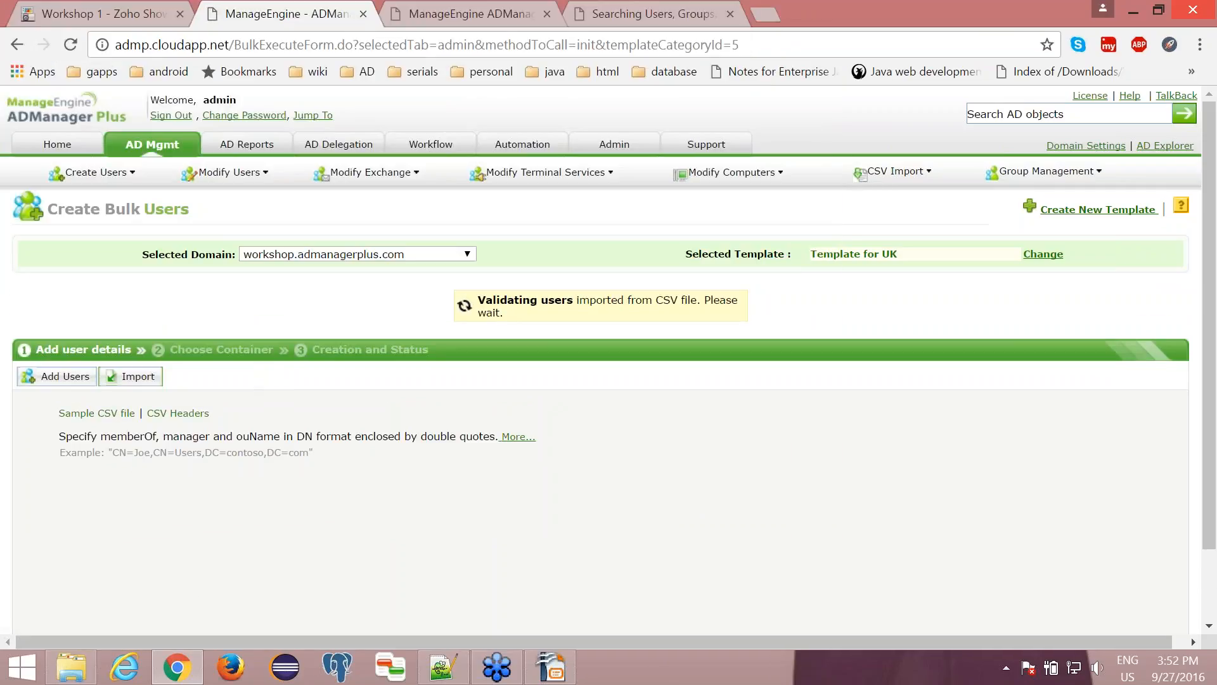
- Compare the columns of createusers.csv in Notepad++ with the attributes listed for the imported user, from givenName through memberOf to password
scroll(601, 359, down, 2)
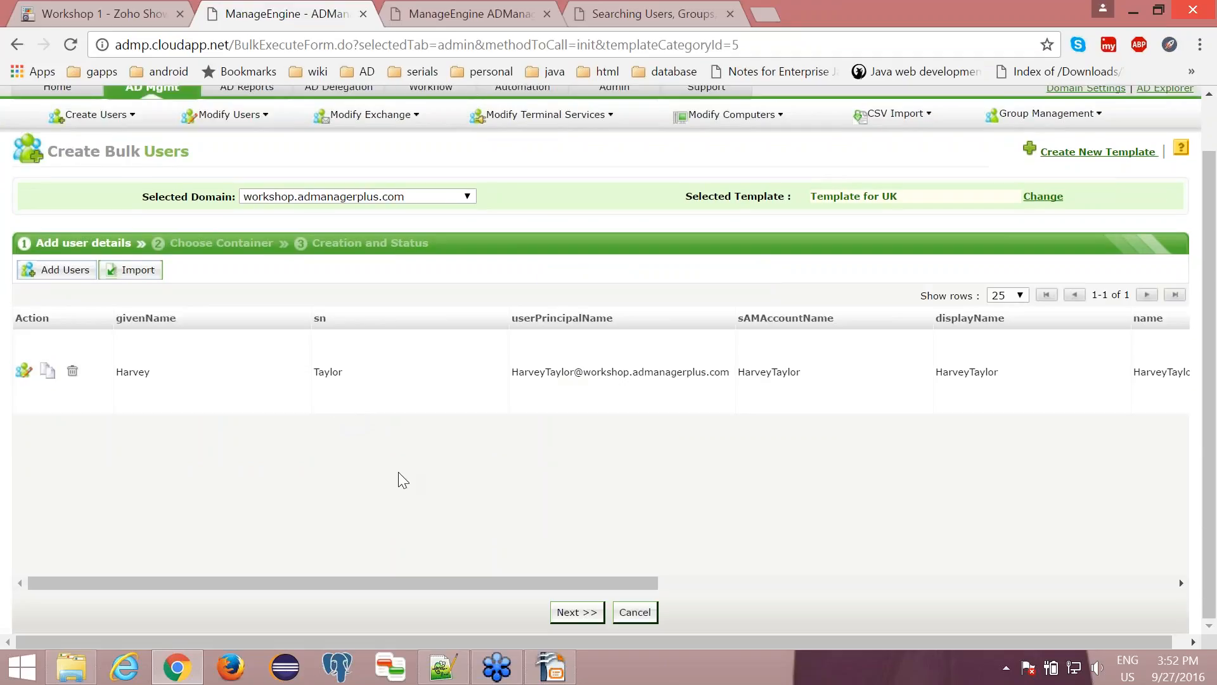
click(444, 667)
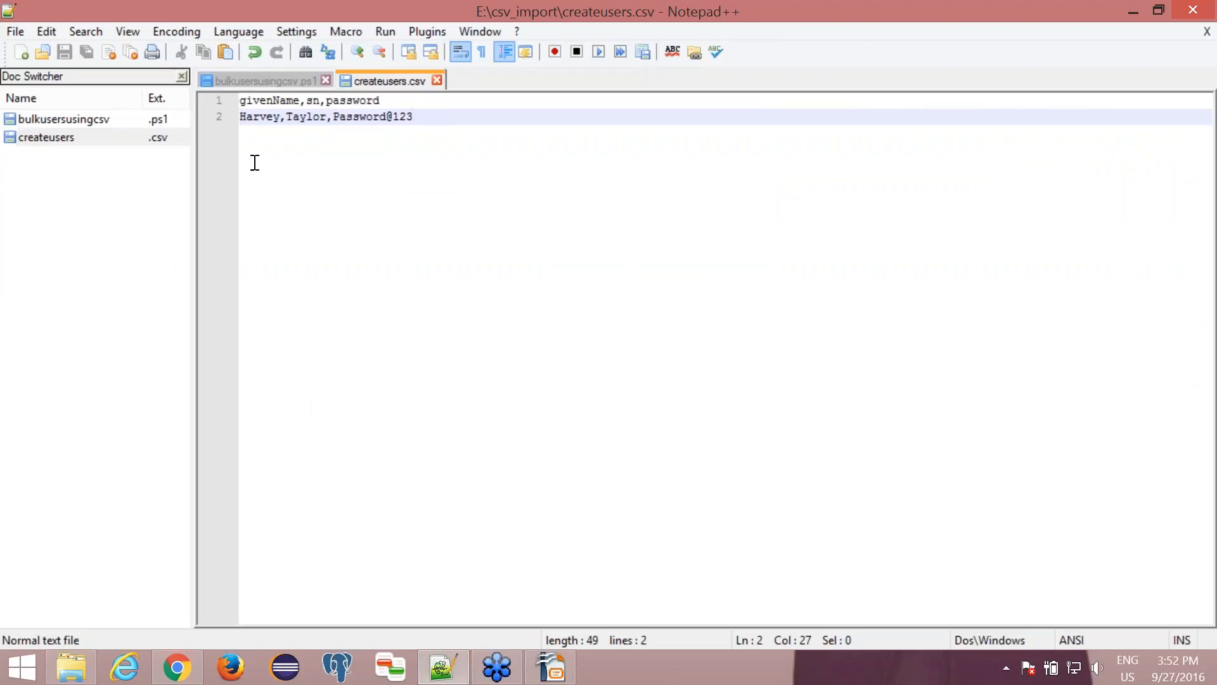
drag(241, 100, 280, 117)
click(313, 101)
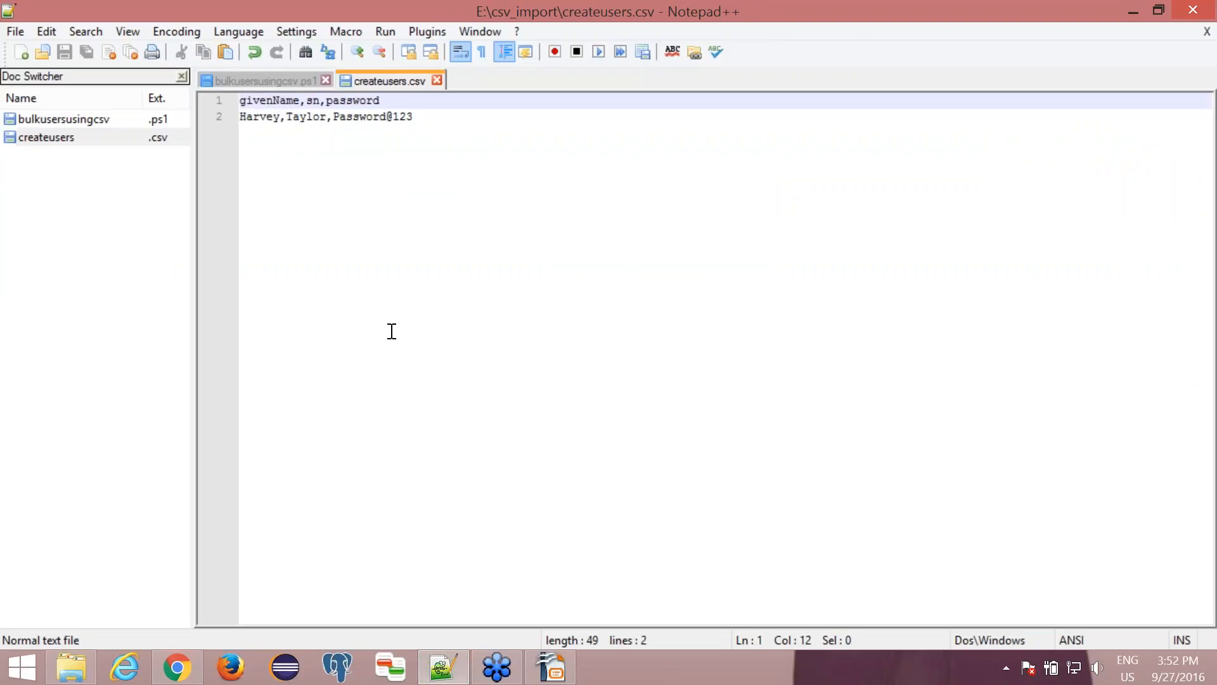
click(445, 677)
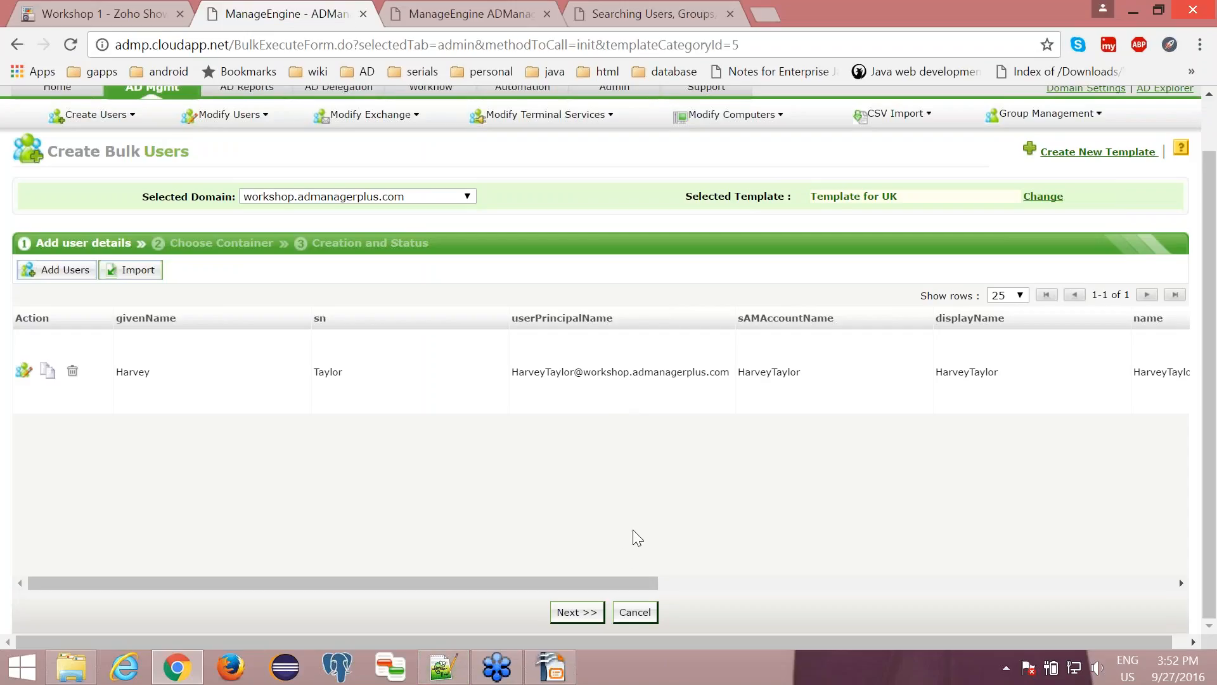
drag(609, 578, 875, 574)
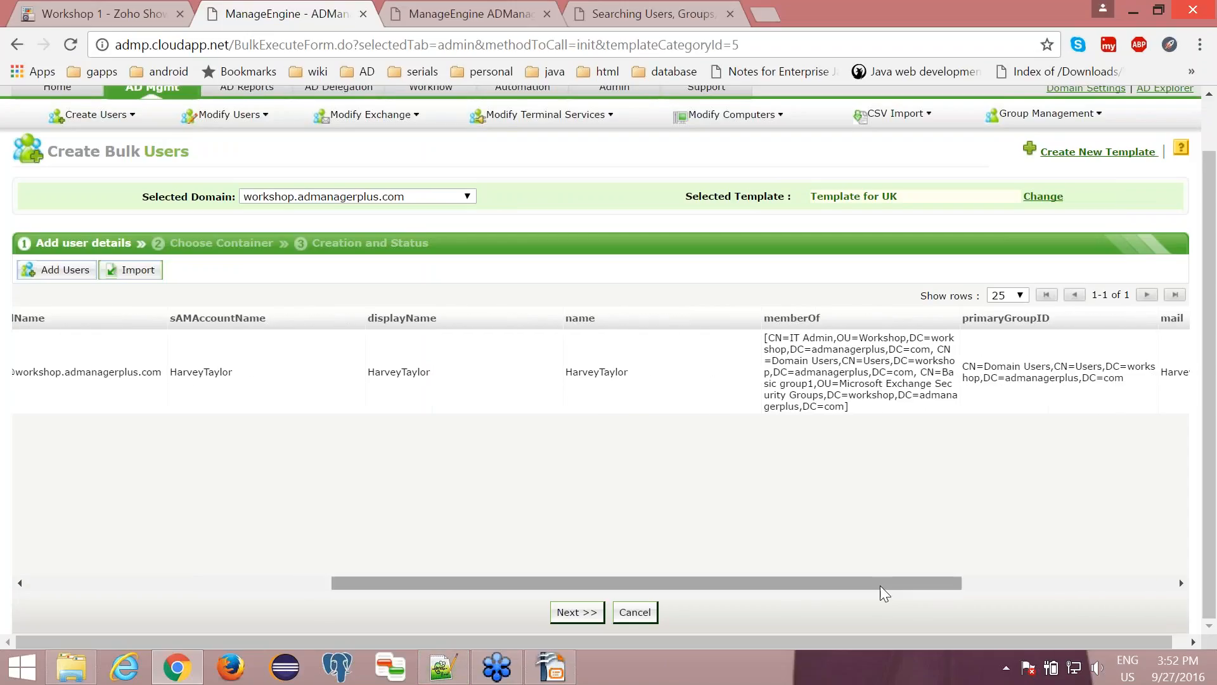
drag(884, 579, 1092, 577)
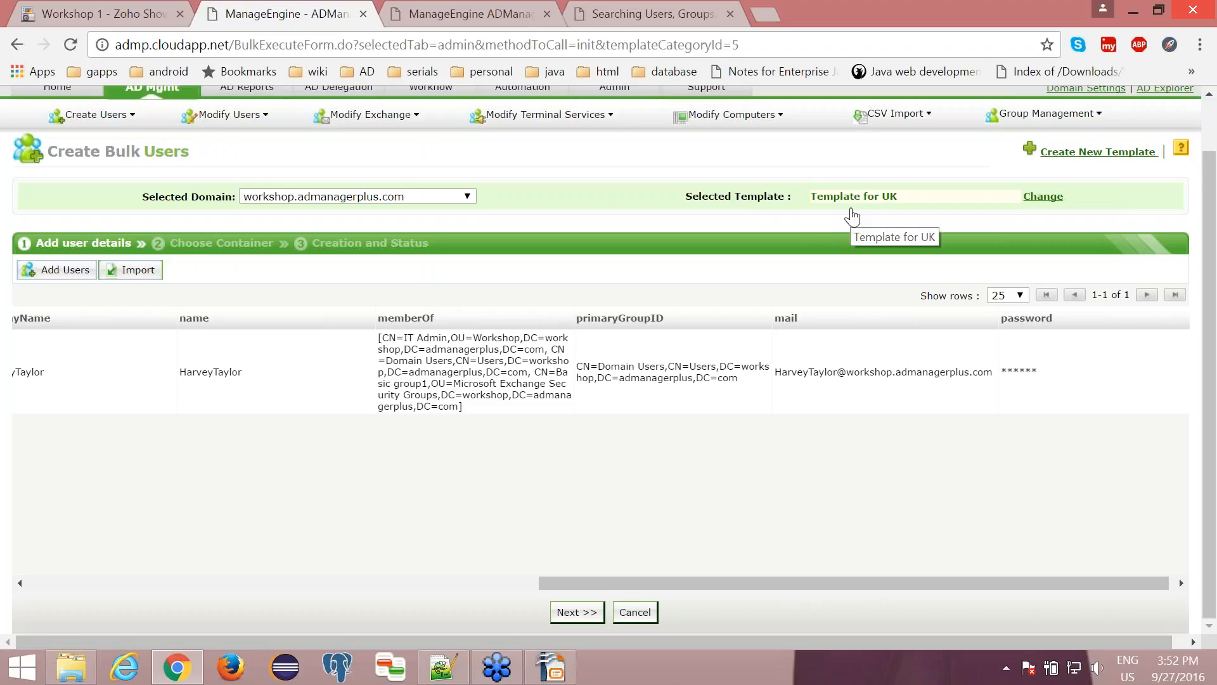
drag(749, 584, 185, 593)
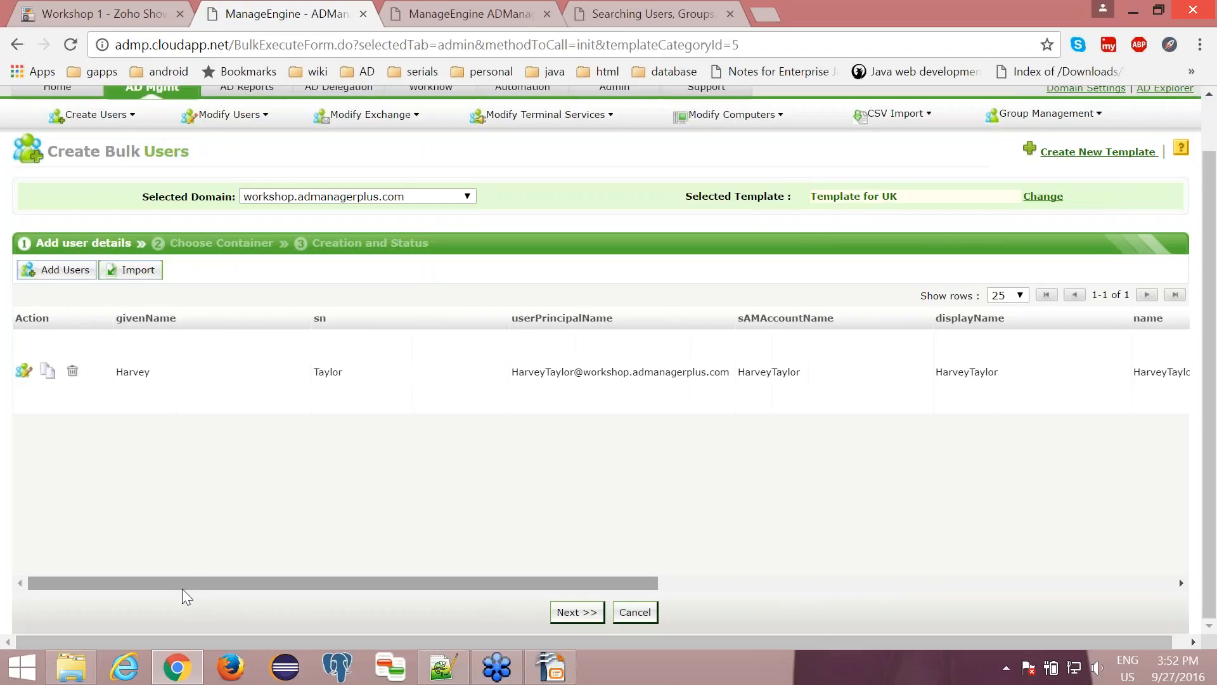
- Proceed to the container selection, keep the Employees - UK OU, and create the imported user
click(576, 610)
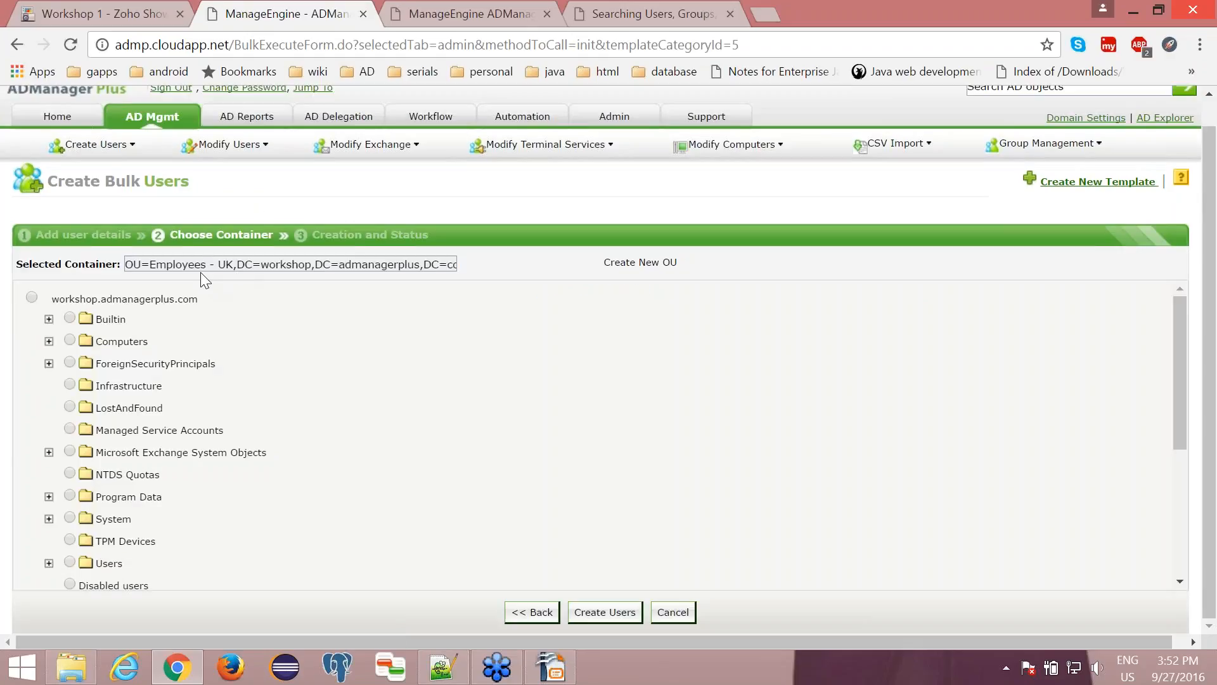
drag(150, 266, 236, 266)
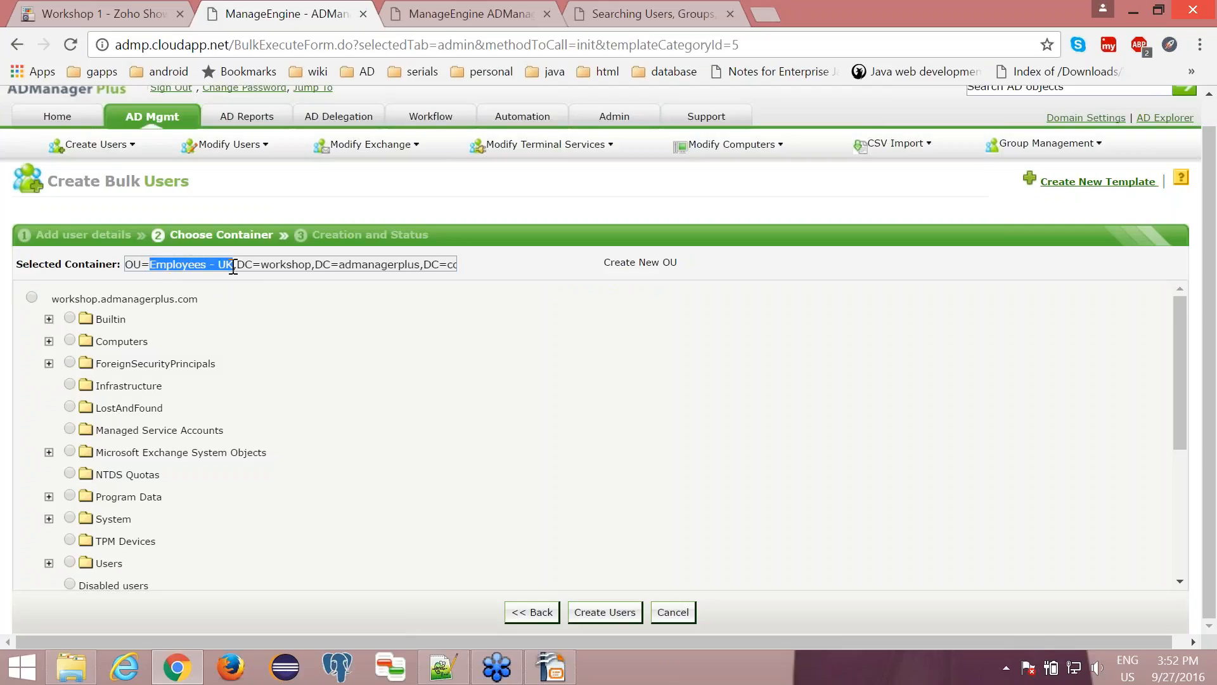
click(257, 308)
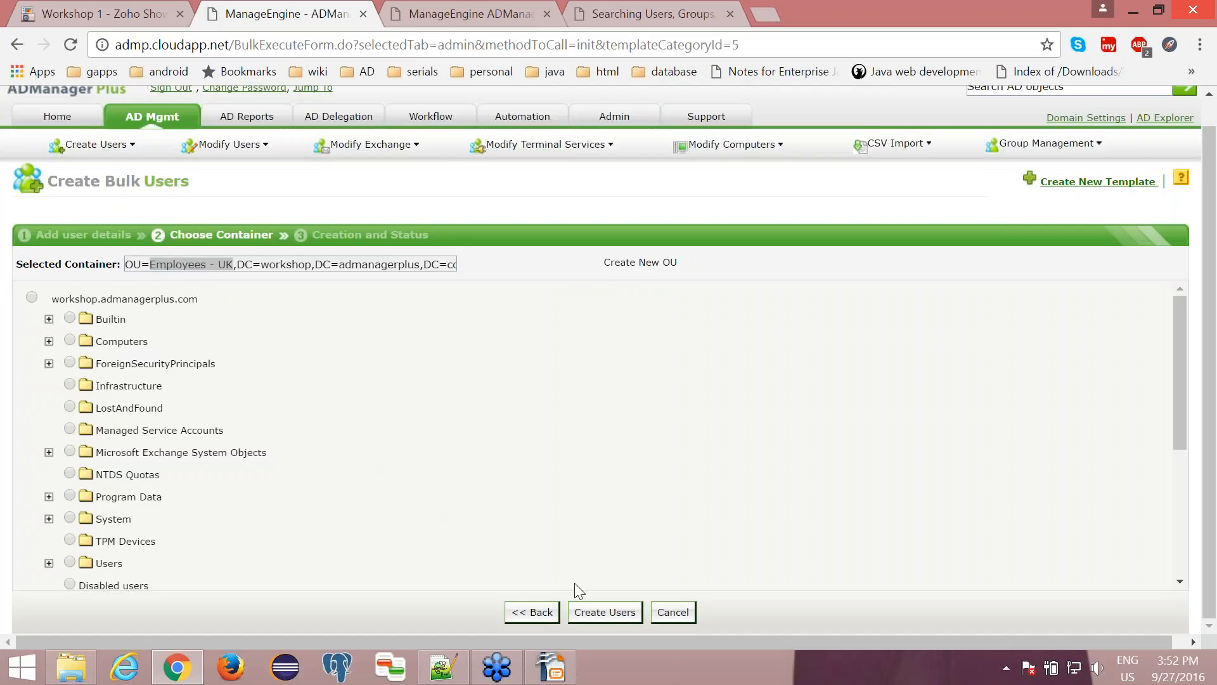
click(596, 613)
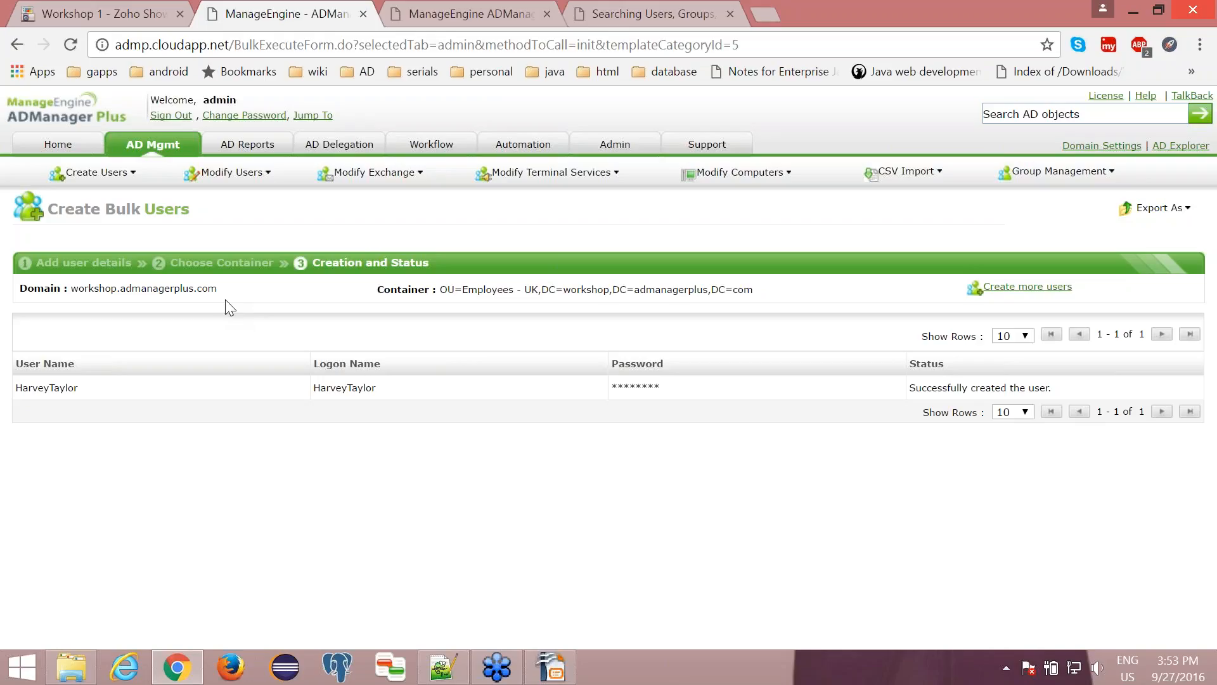
- Switch to OpenOffice Impress, review the topic on provisioning AD, Exchange and O365, and return to the browser
click(563, 675)
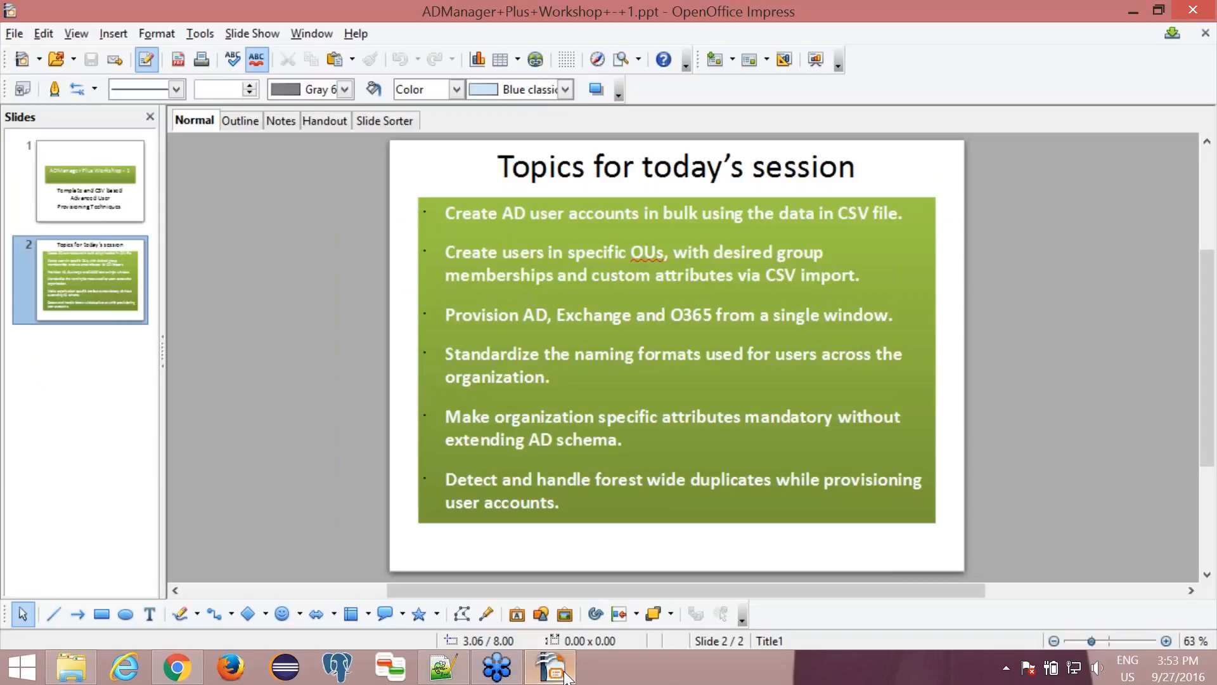
click(534, 320)
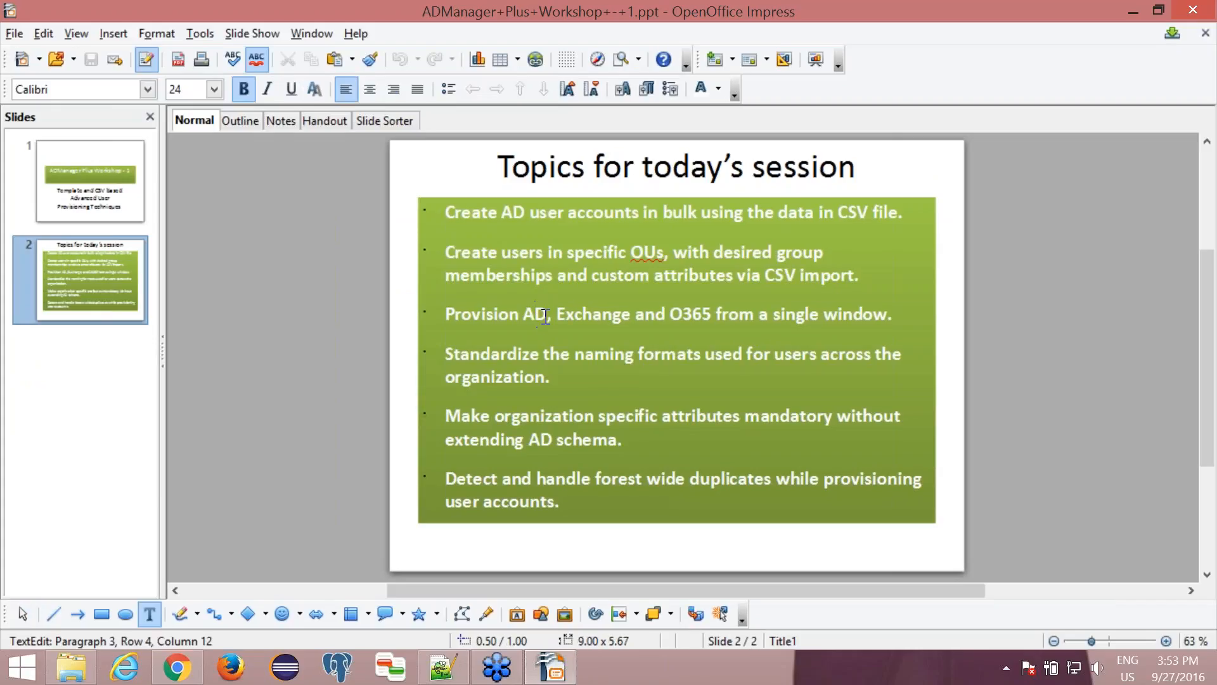
click(1140, 19)
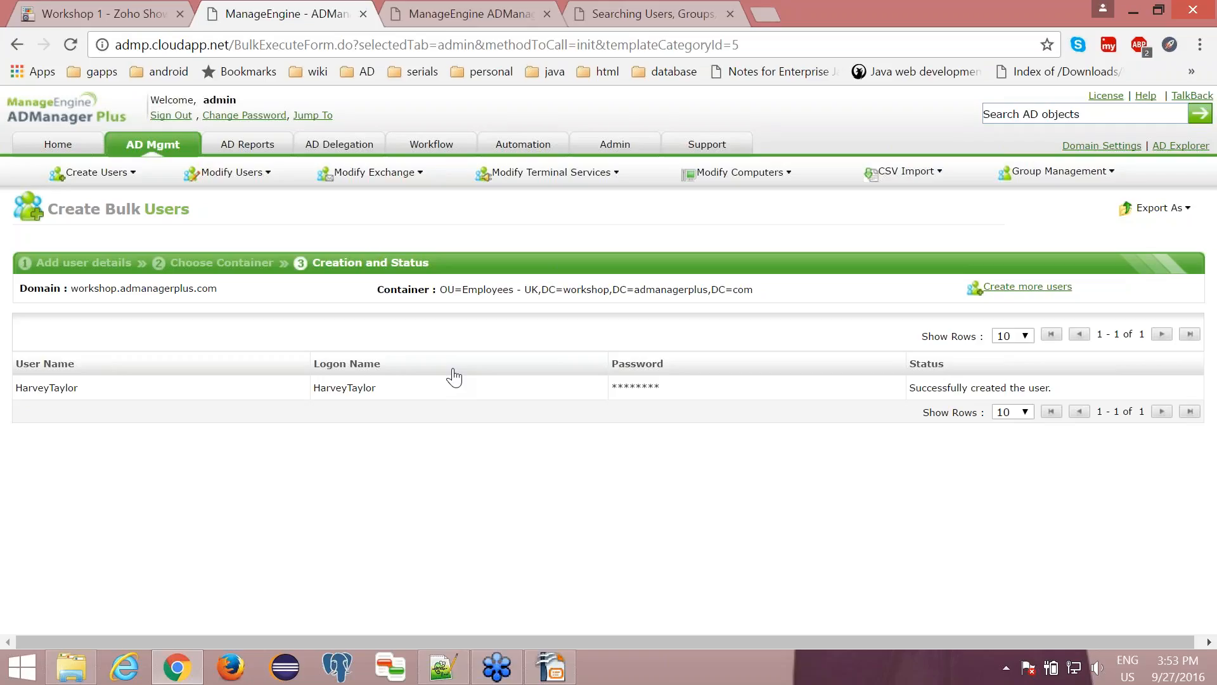
- Open Template for UK from the user creation templates and show its Exchange settings
click(167, 150)
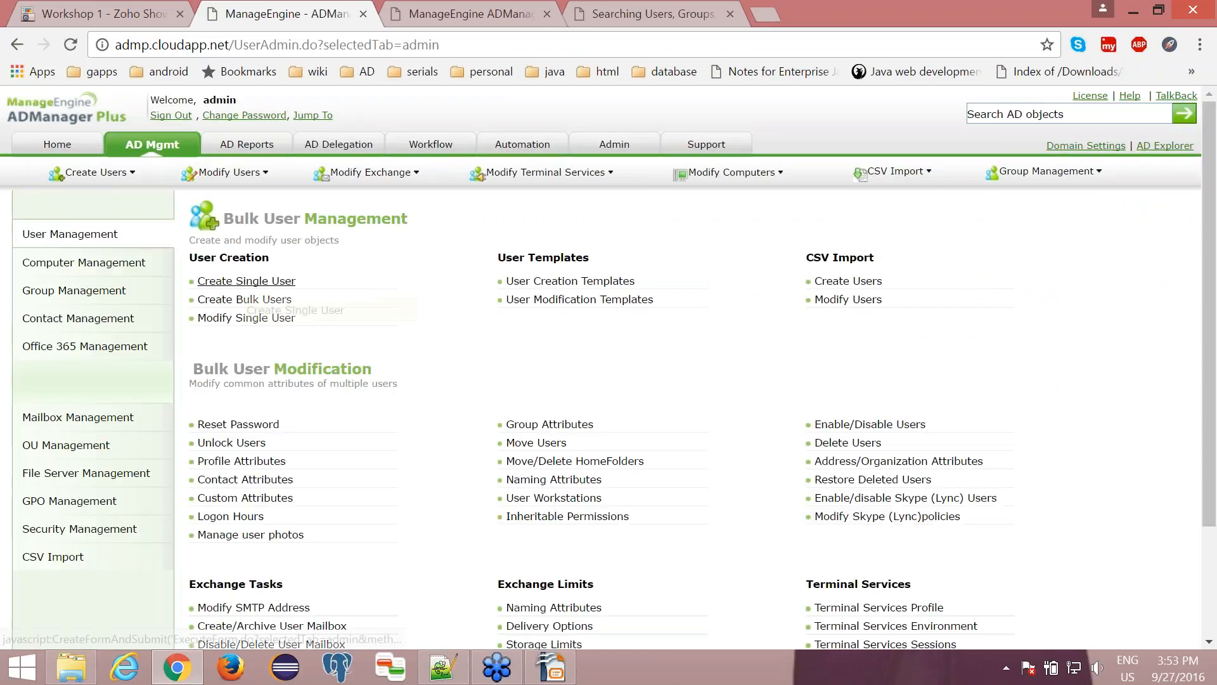
click(581, 283)
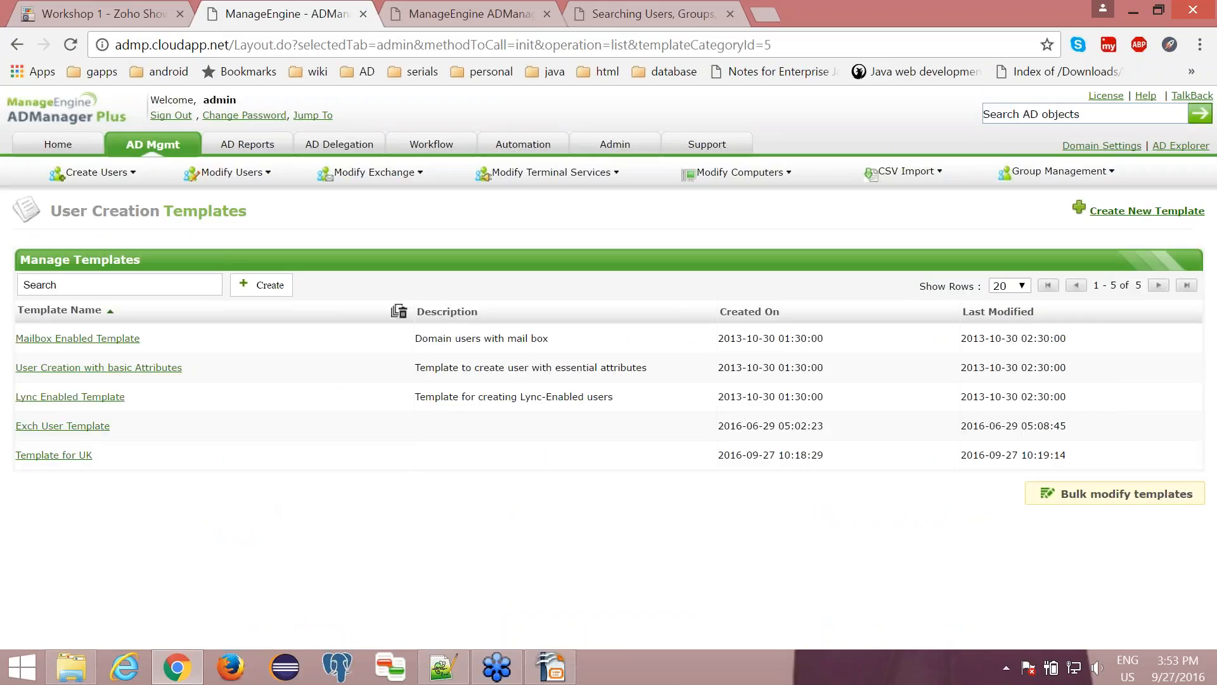
click(77, 457)
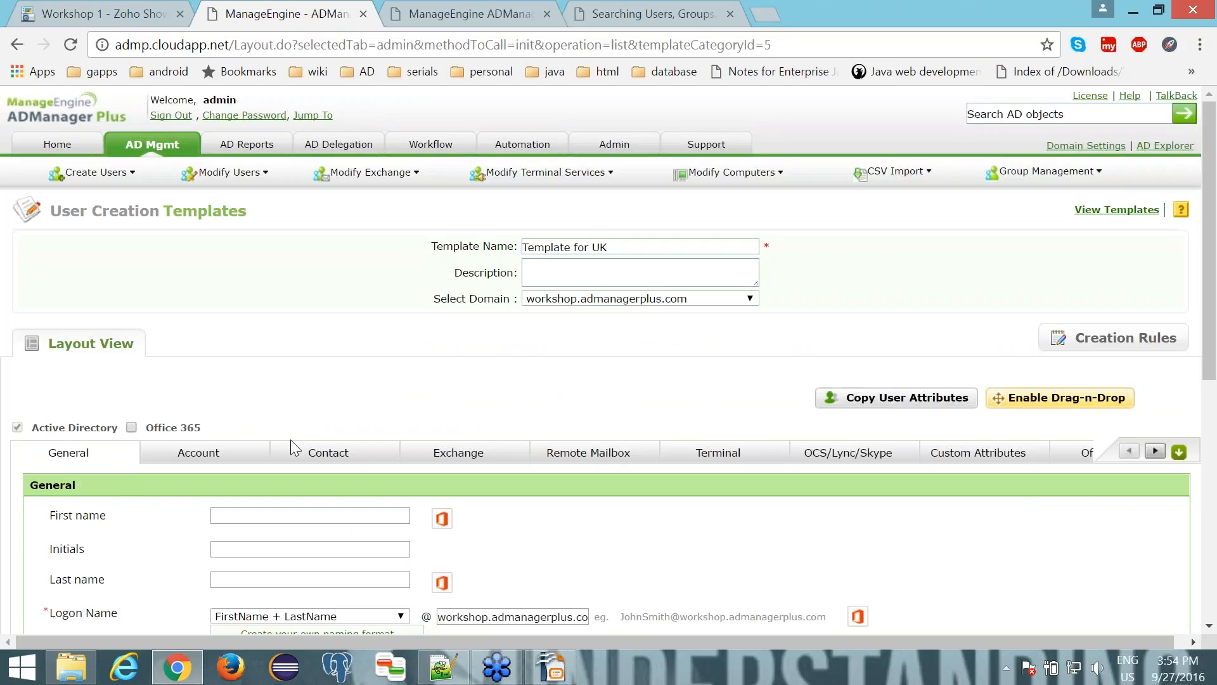
click(435, 458)
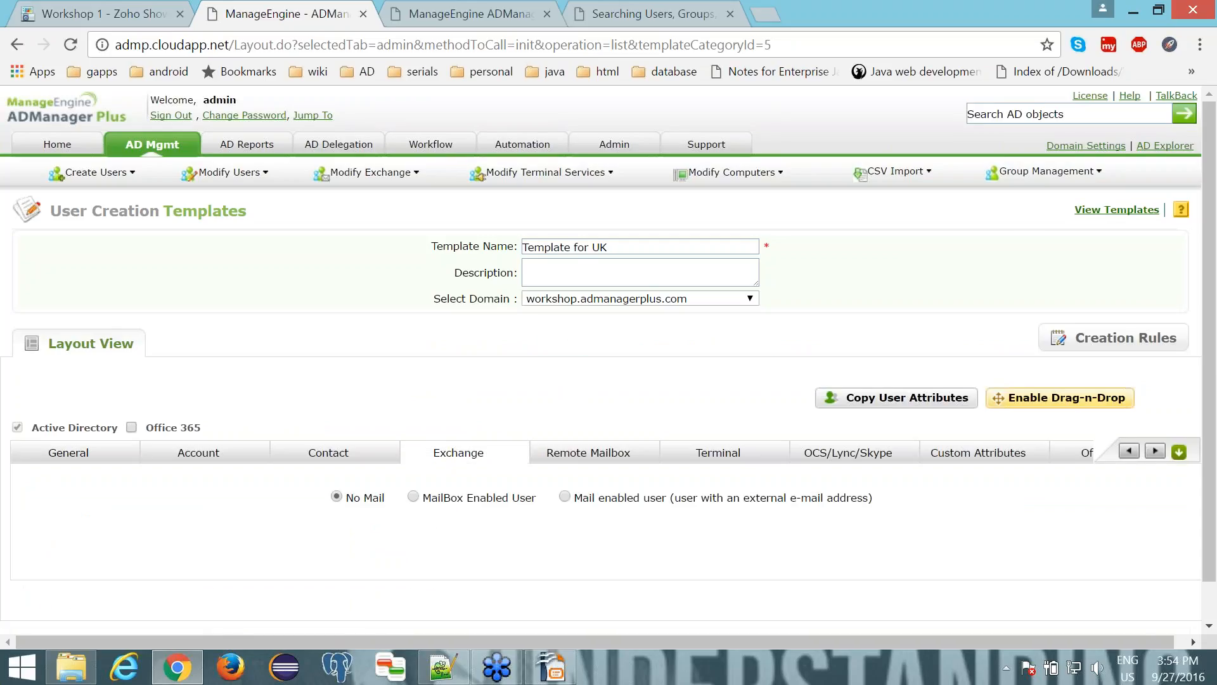
scroll(409, 390, down, 1)
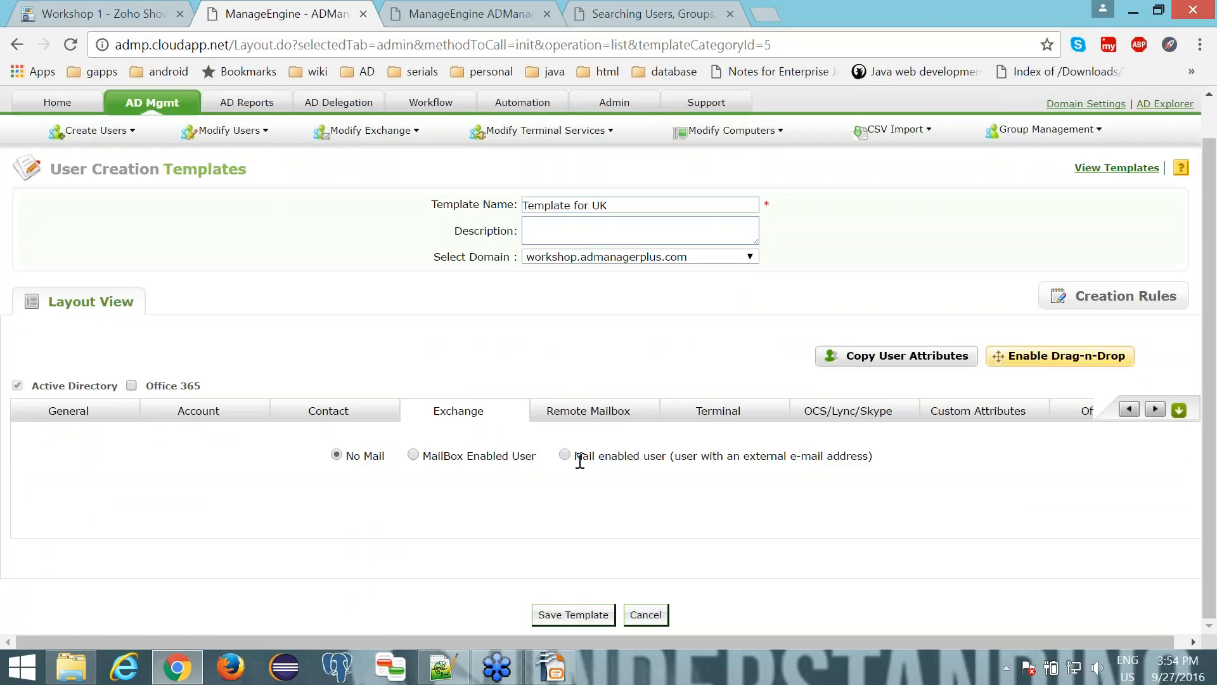
click(413, 455)
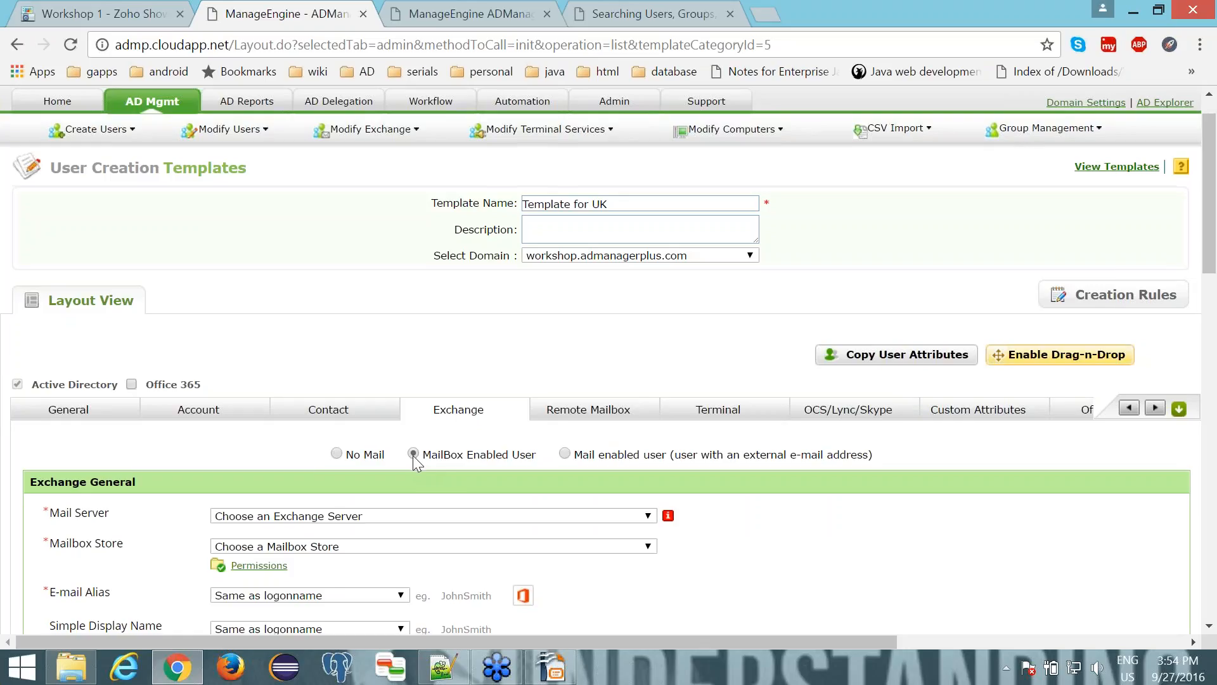
scroll(413, 455, down, 3)
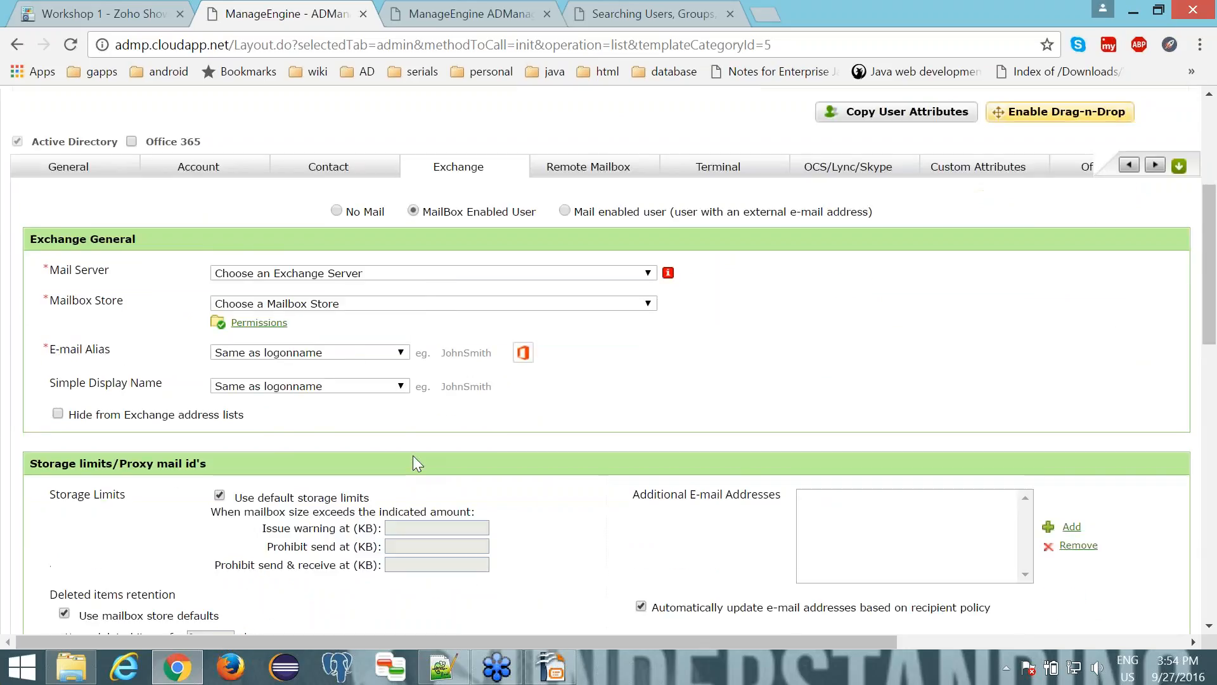
click(378, 279)
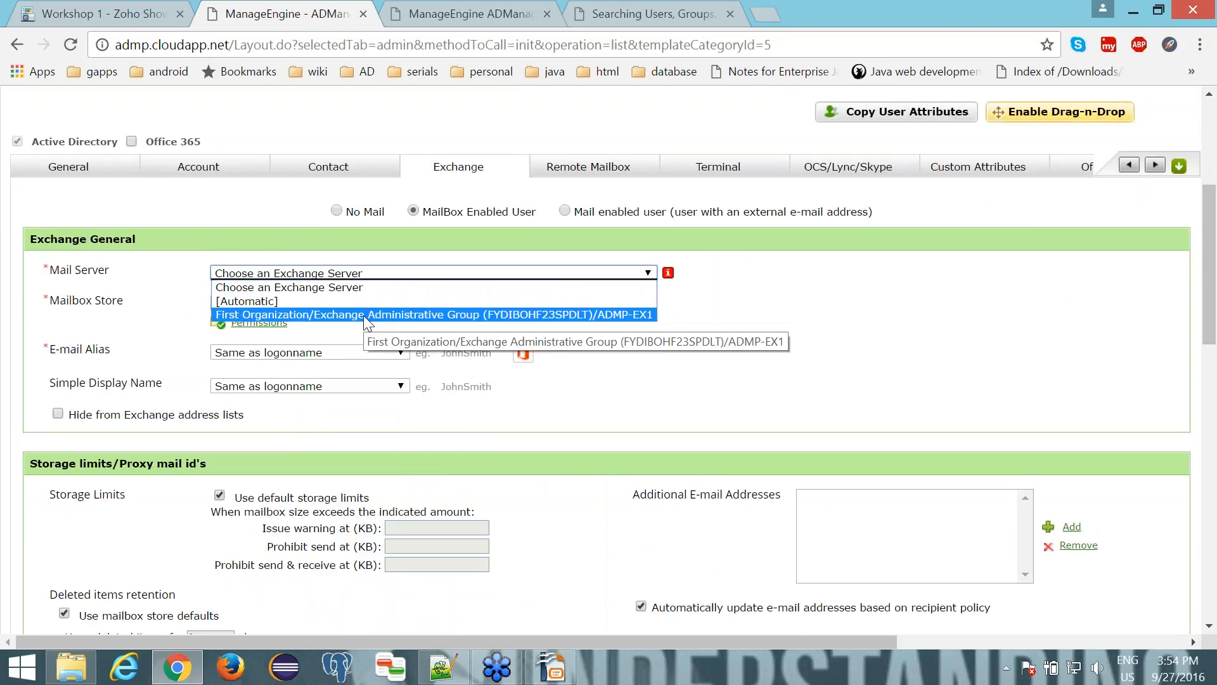
click(366, 315)
click(356, 306)
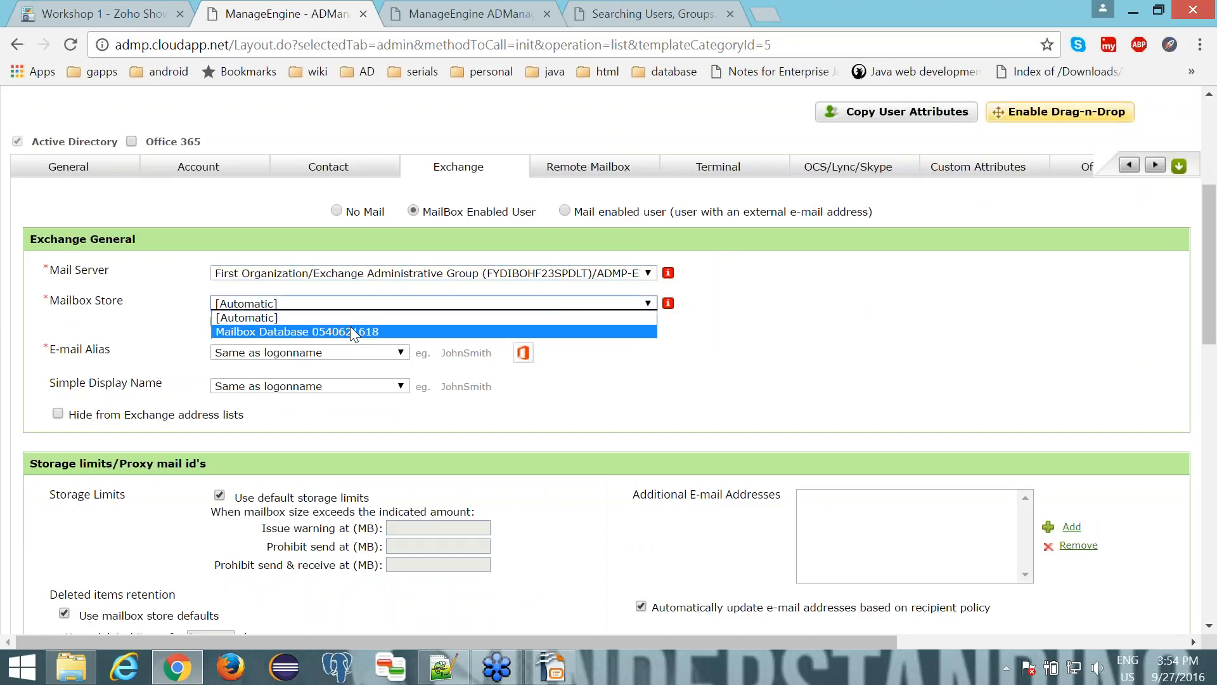
click(350, 331)
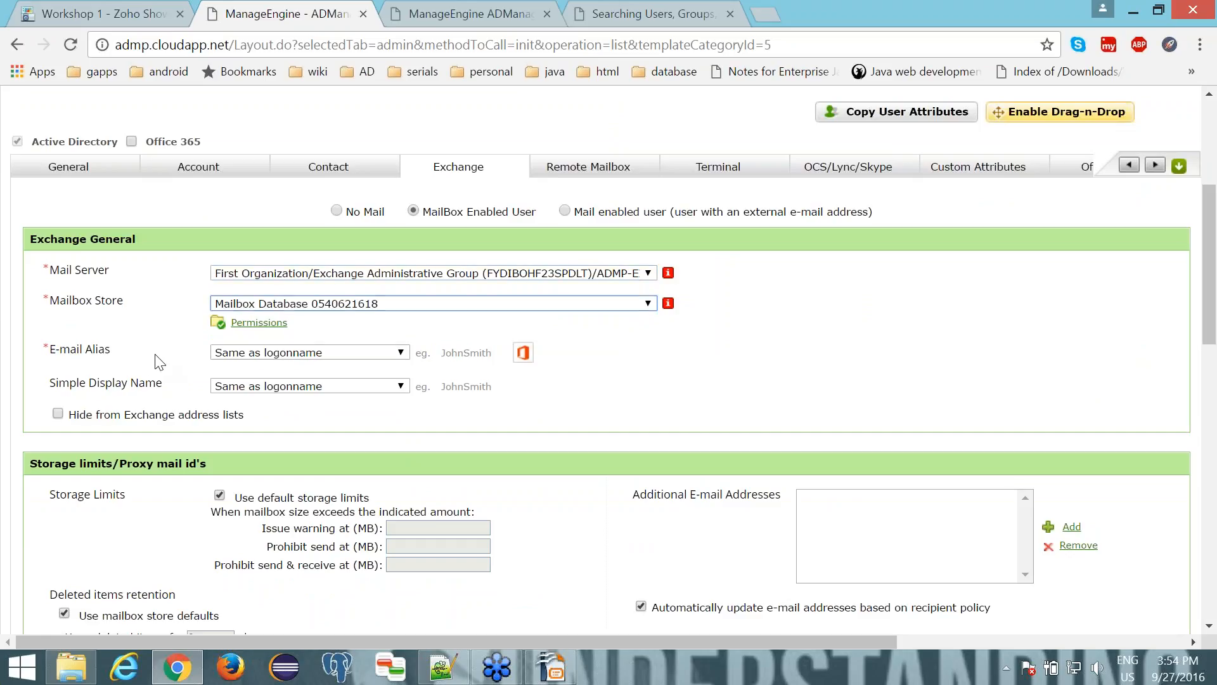
- Try FirstName +.+ LastName as the e-mail alias format, and set it back to Same as logonname
click(251, 358)
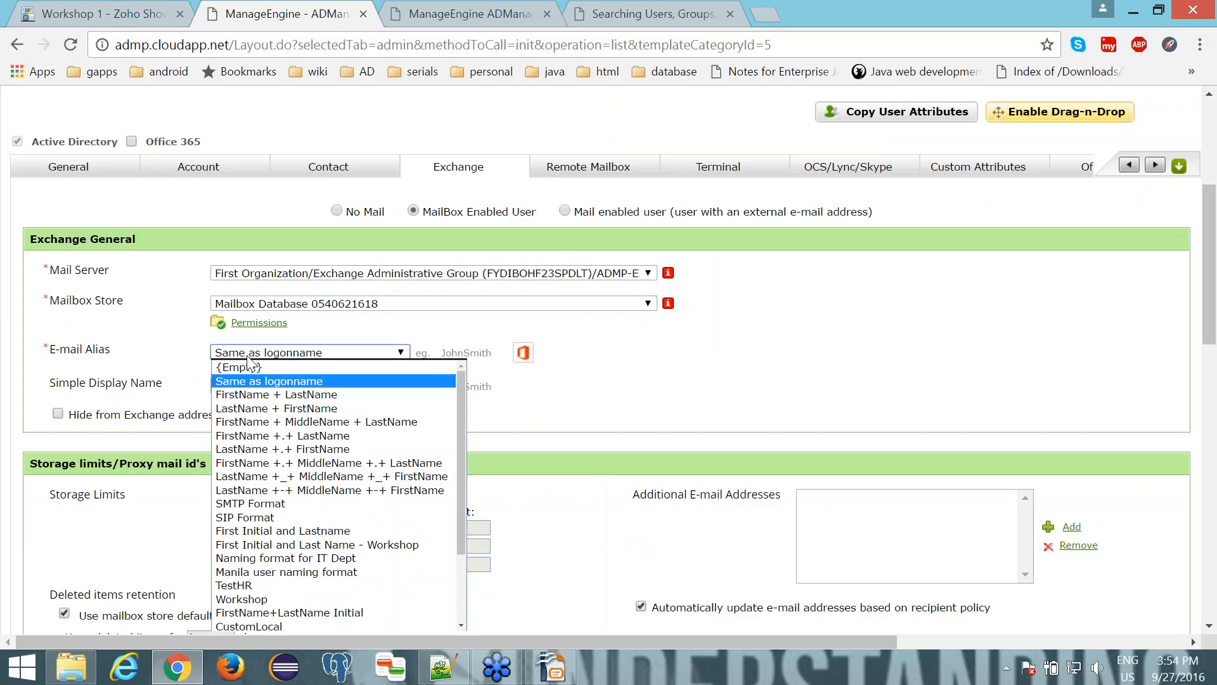
click(256, 437)
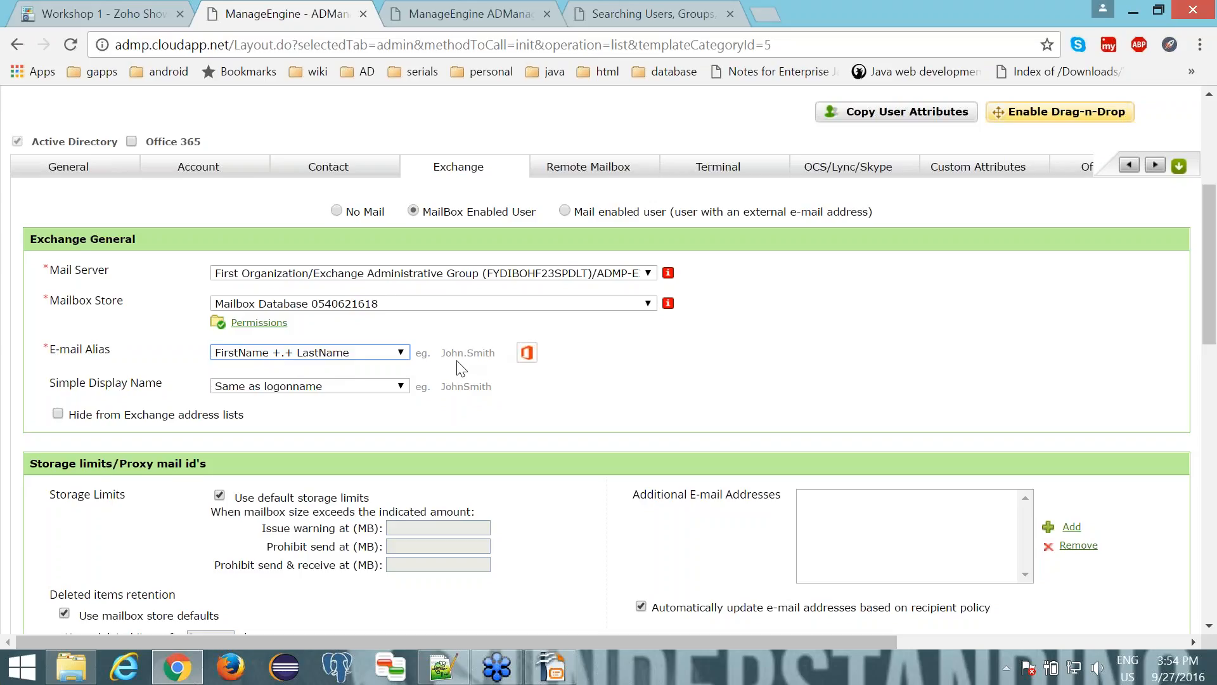
click(362, 353)
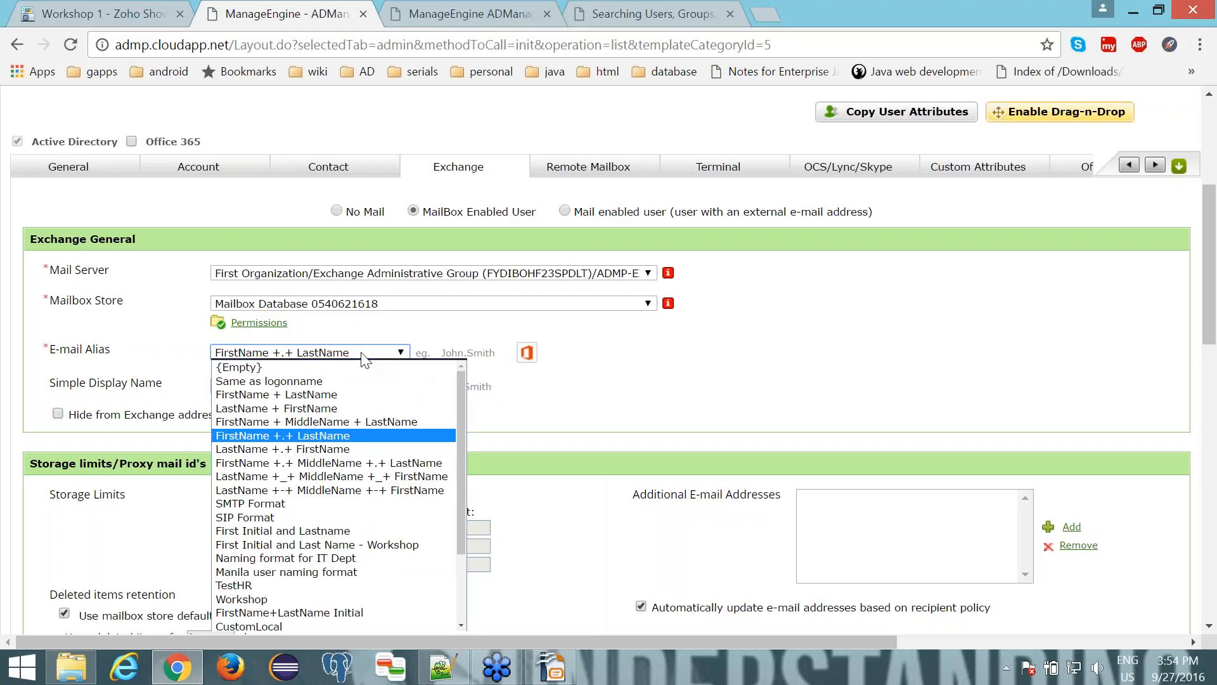
click(344, 380)
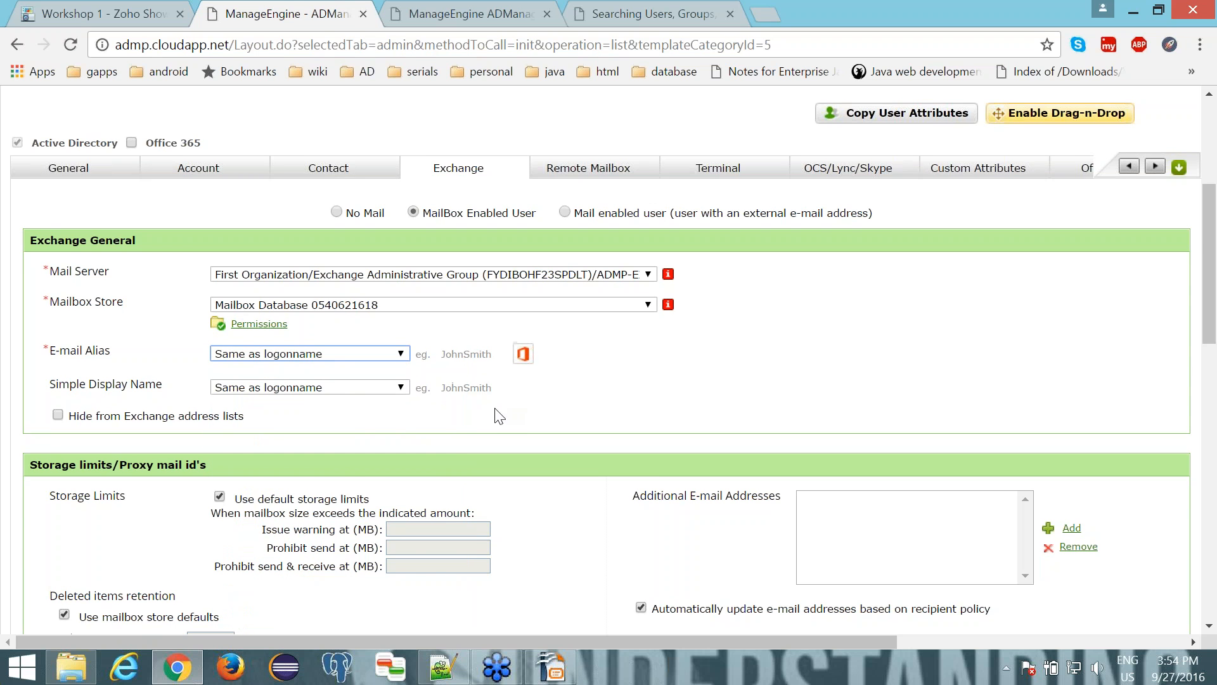
- Show the Office 365 settings of Template for UK and save the template
scroll(499, 415, up, 5)
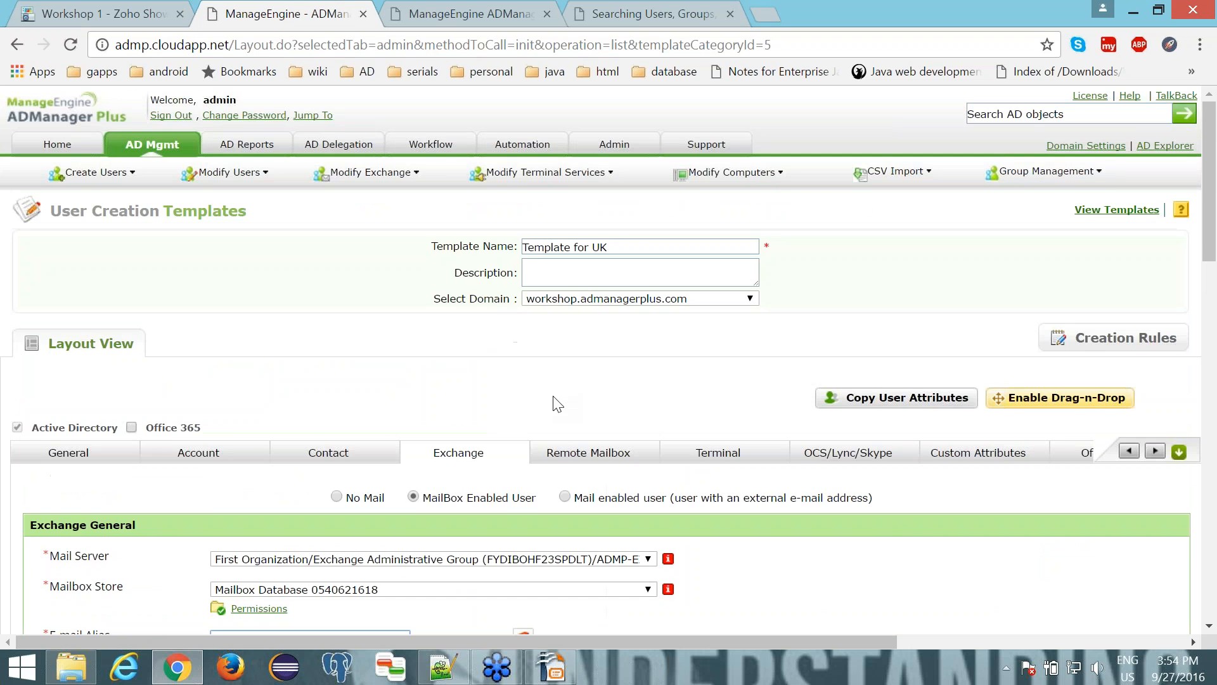
click(1179, 451)
scroll(1179, 456, down, 3)
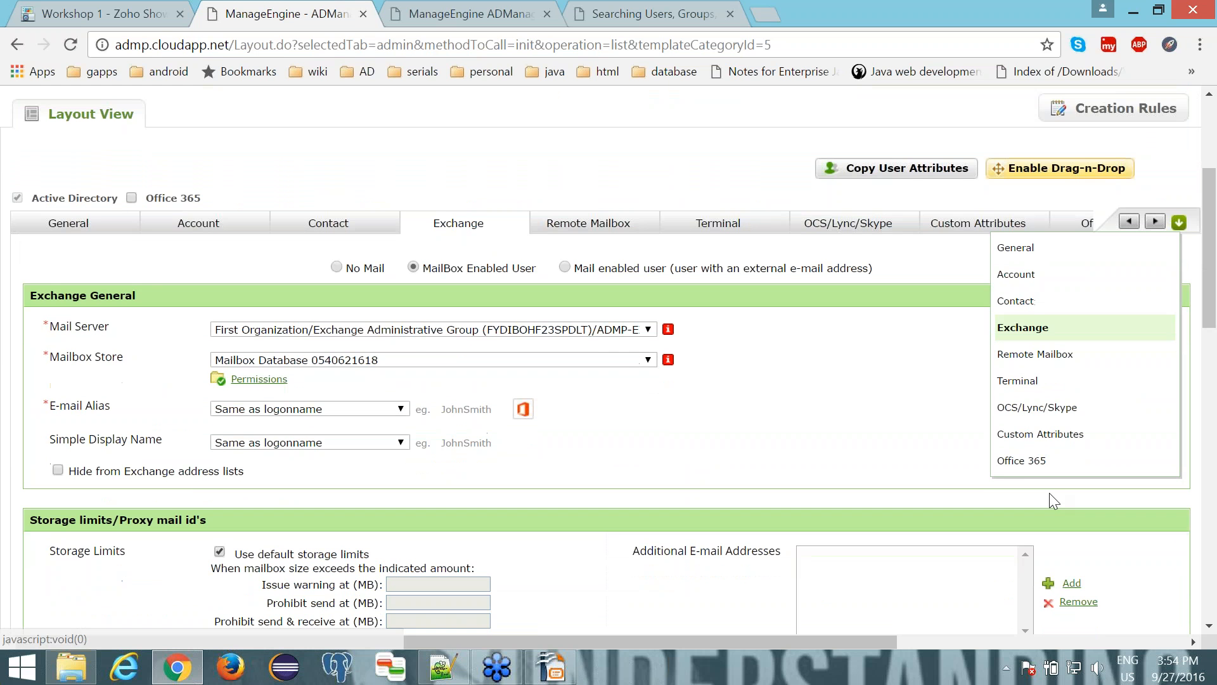
click(1030, 463)
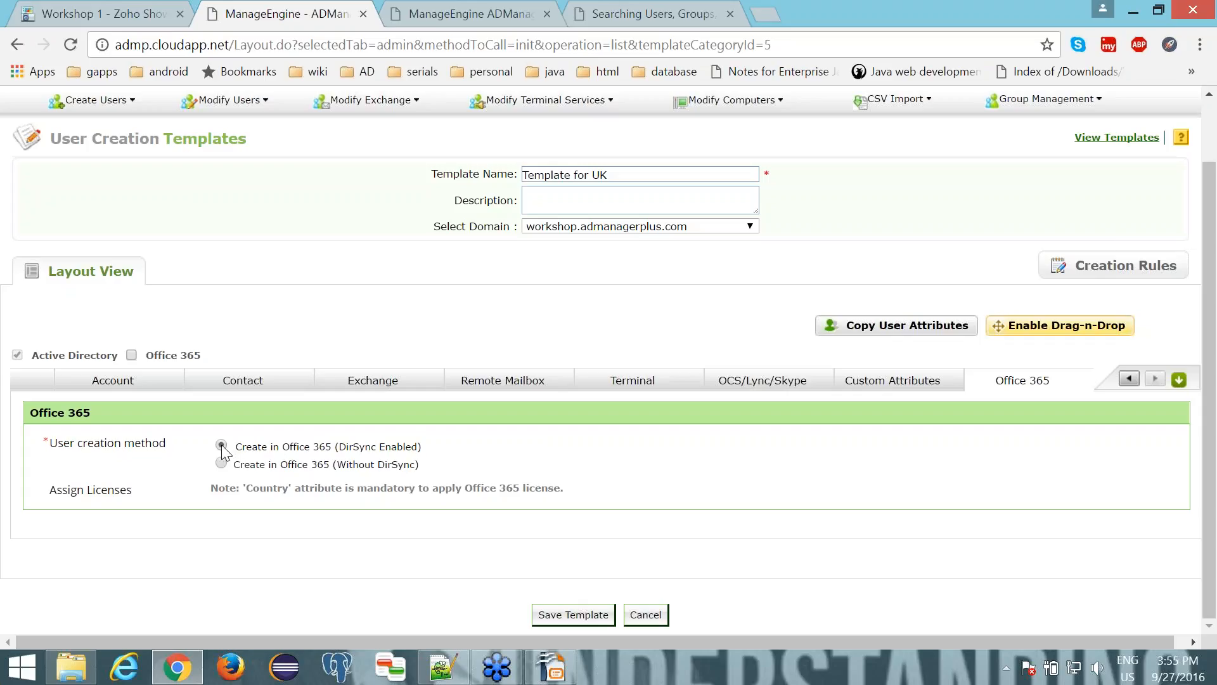
click(574, 615)
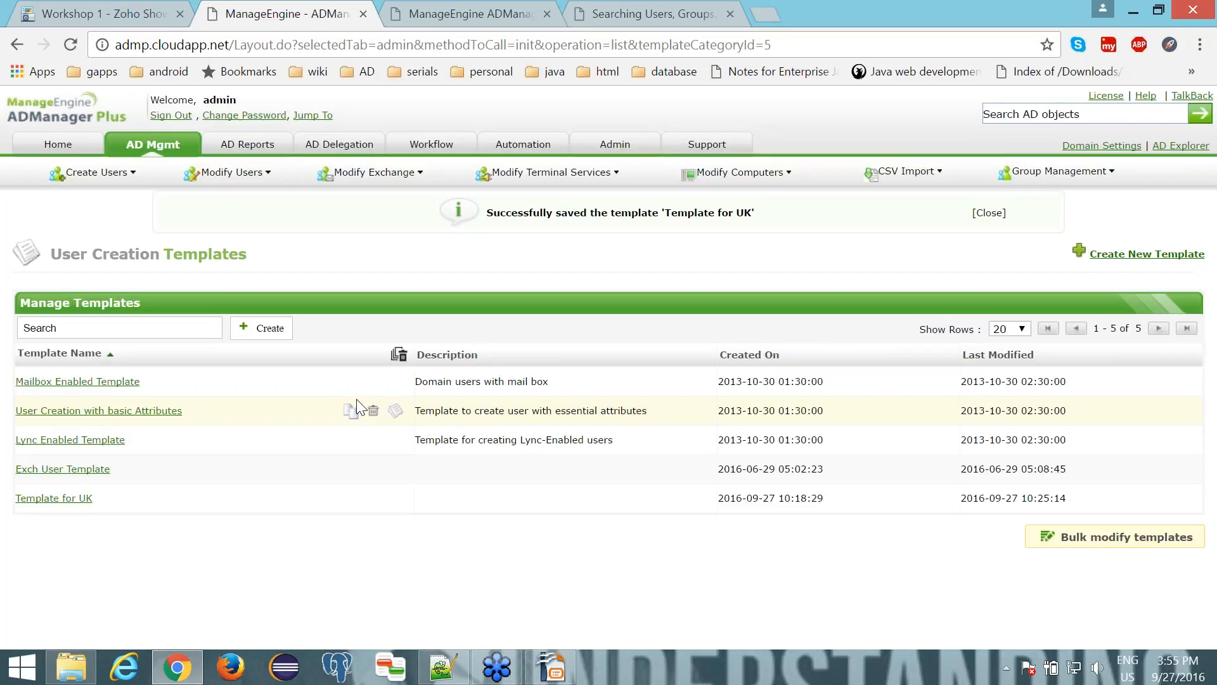
- Switch to Notepad++, append 1 to both the first and last name in createusers.csv, and save the file
click(440, 667)
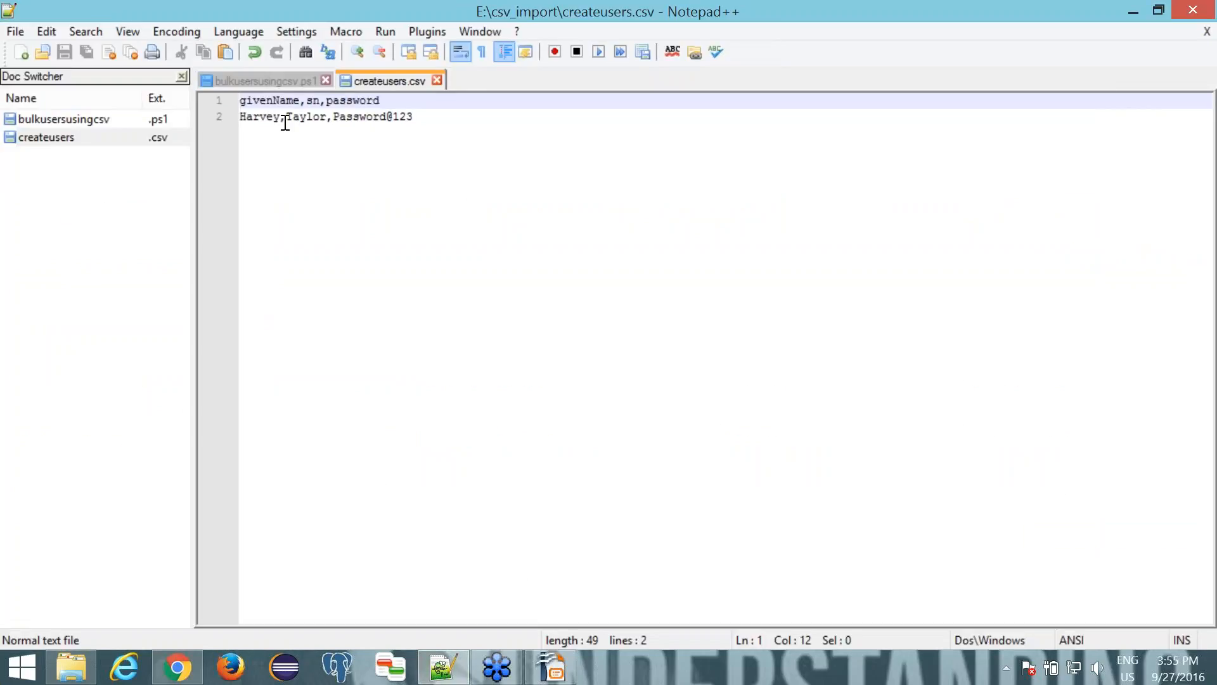
click(285, 118)
text(1)
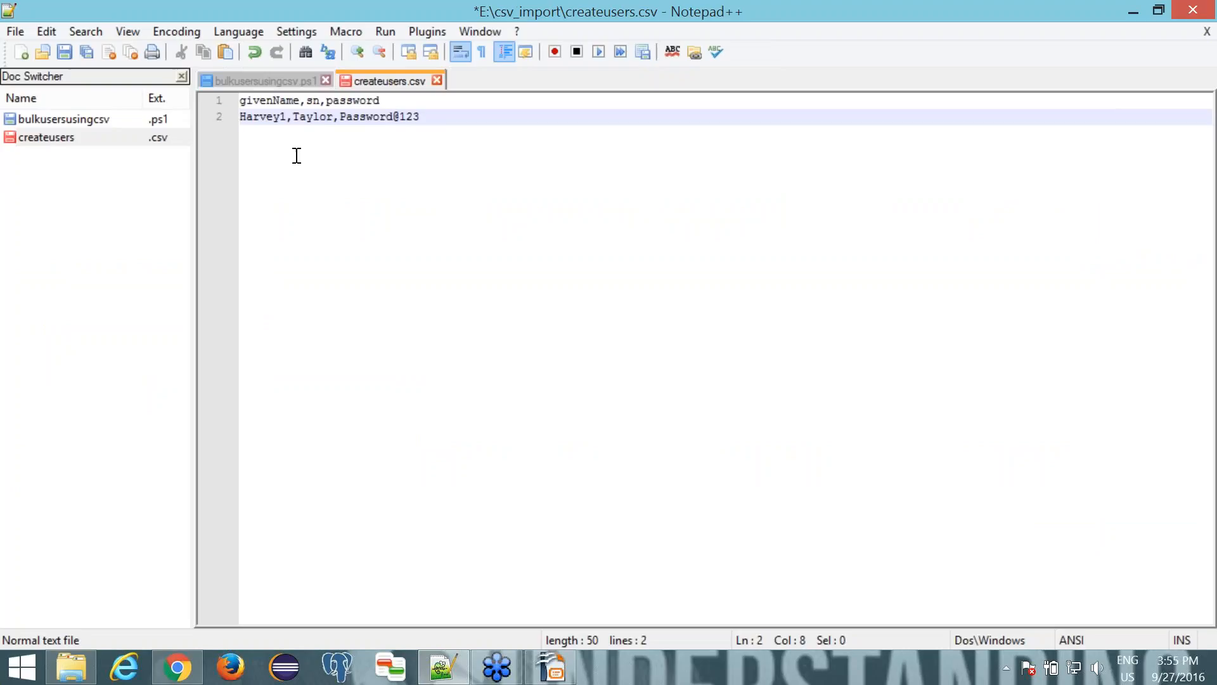
click(332, 121)
text(1)
key(ctrl+s)
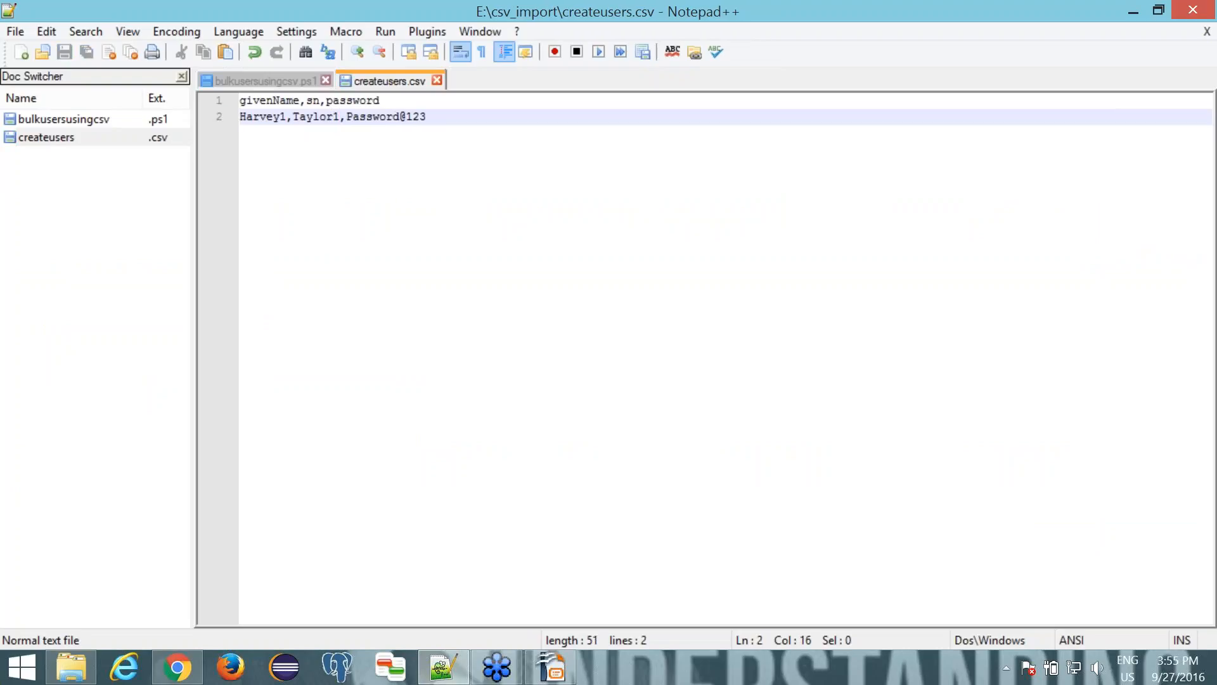
- Return to the browser, start creating bulk users, and select Template for UK as the template
key(alt+Tab)
click(165, 151)
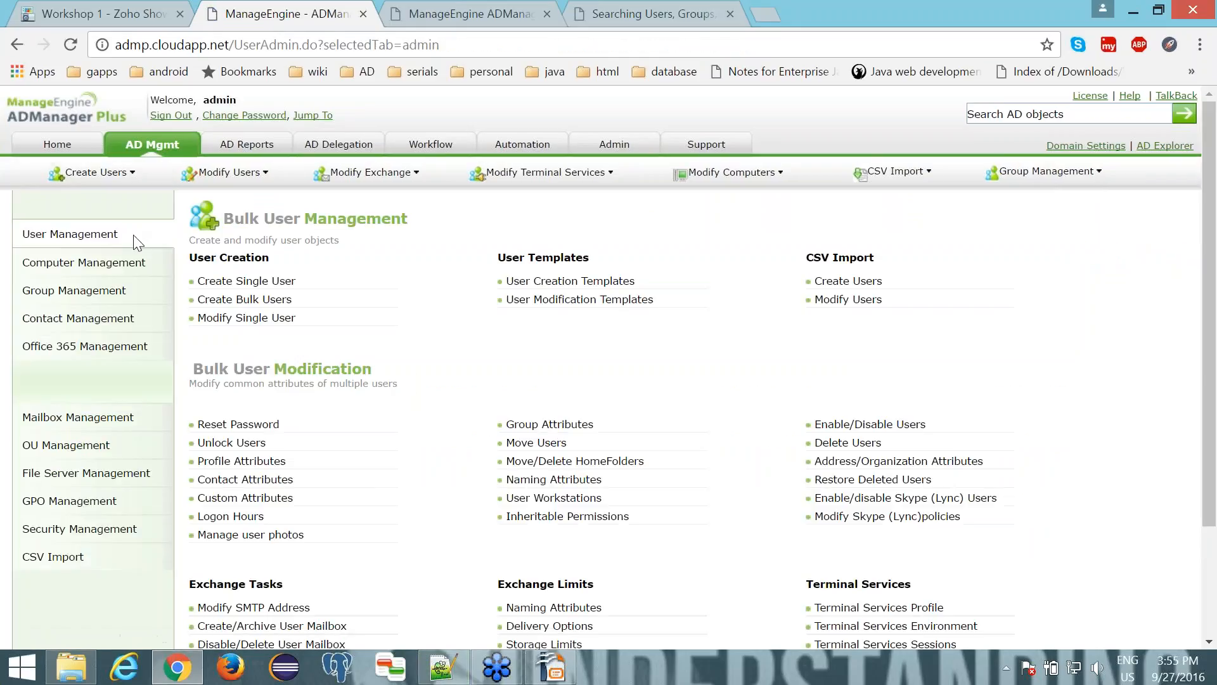
click(218, 304)
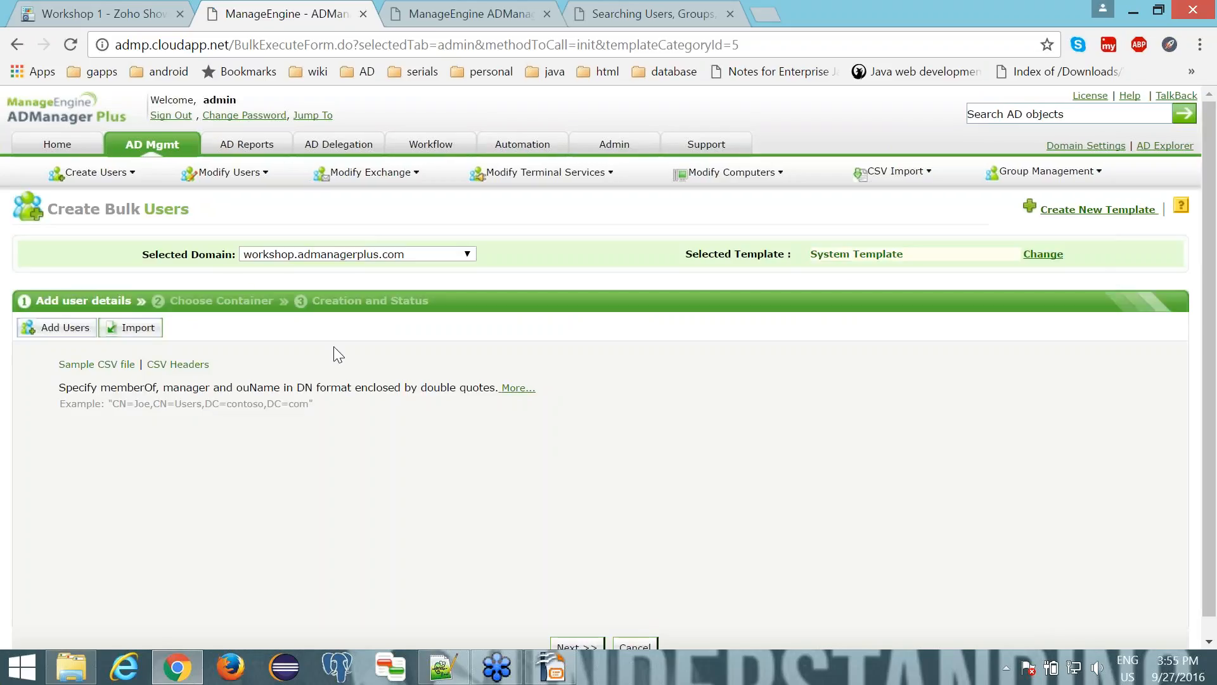
click(836, 255)
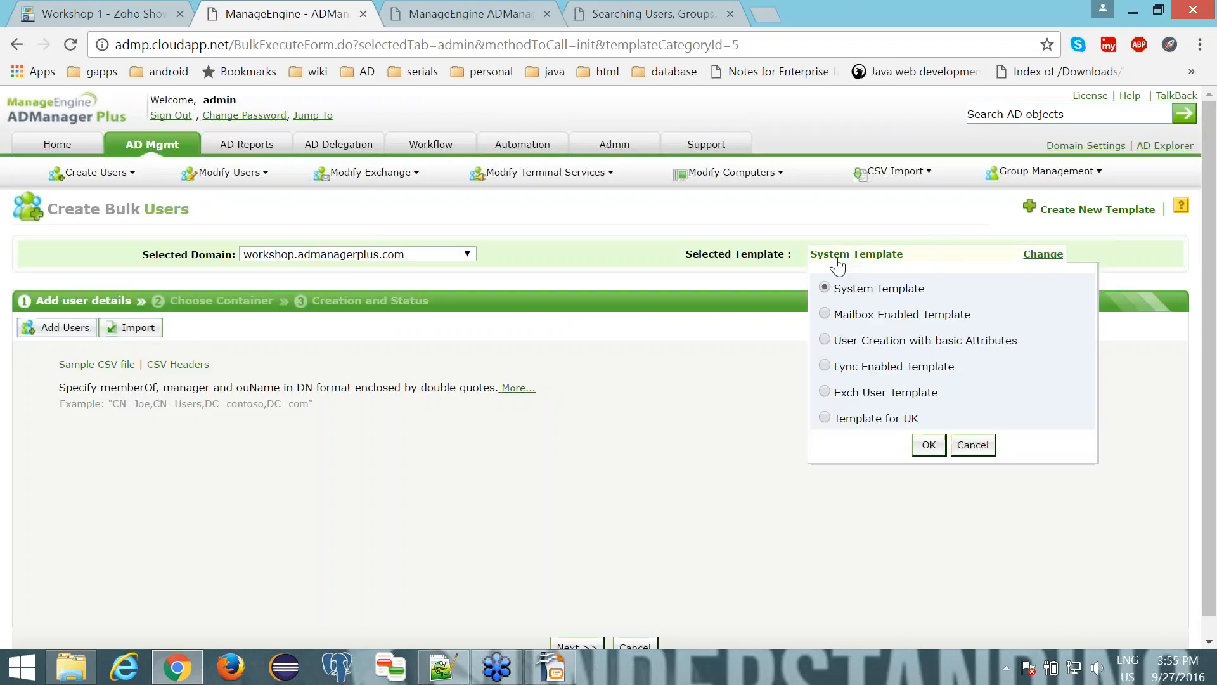
click(825, 418)
click(930, 451)
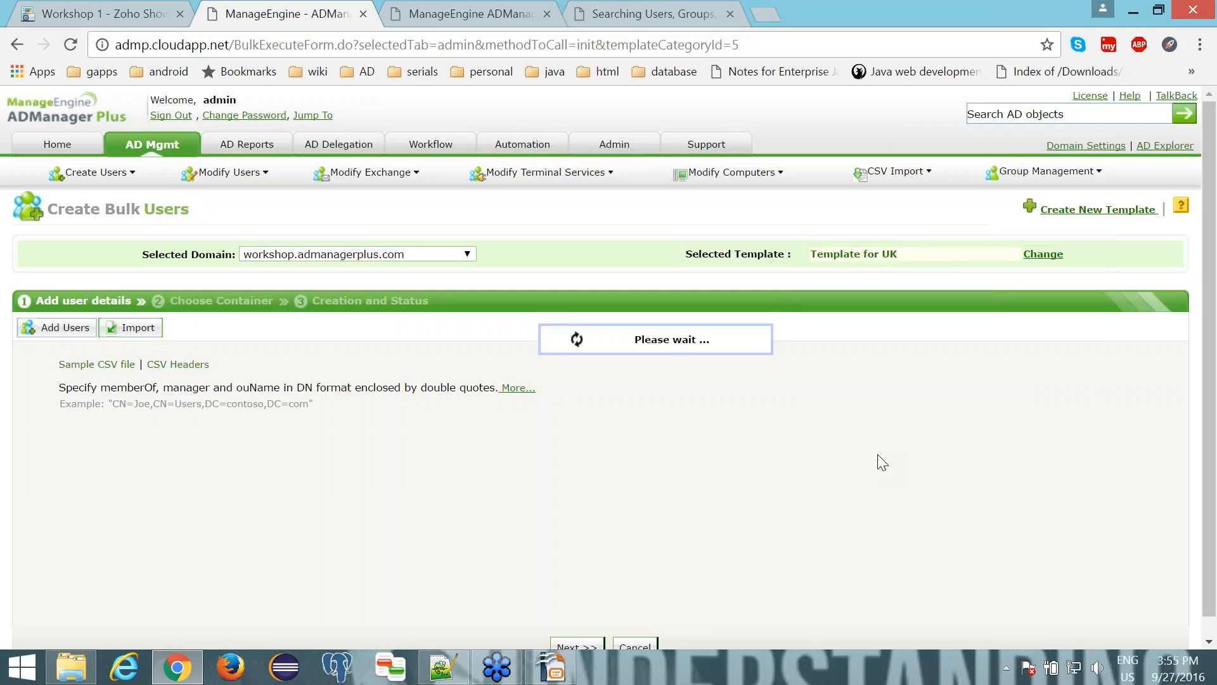
- Import createusers.csv from the csv_import folder and review the imported user's attributes, including homeMDB, mailNickname and msExchHomeServerName
click(136, 329)
click(136, 367)
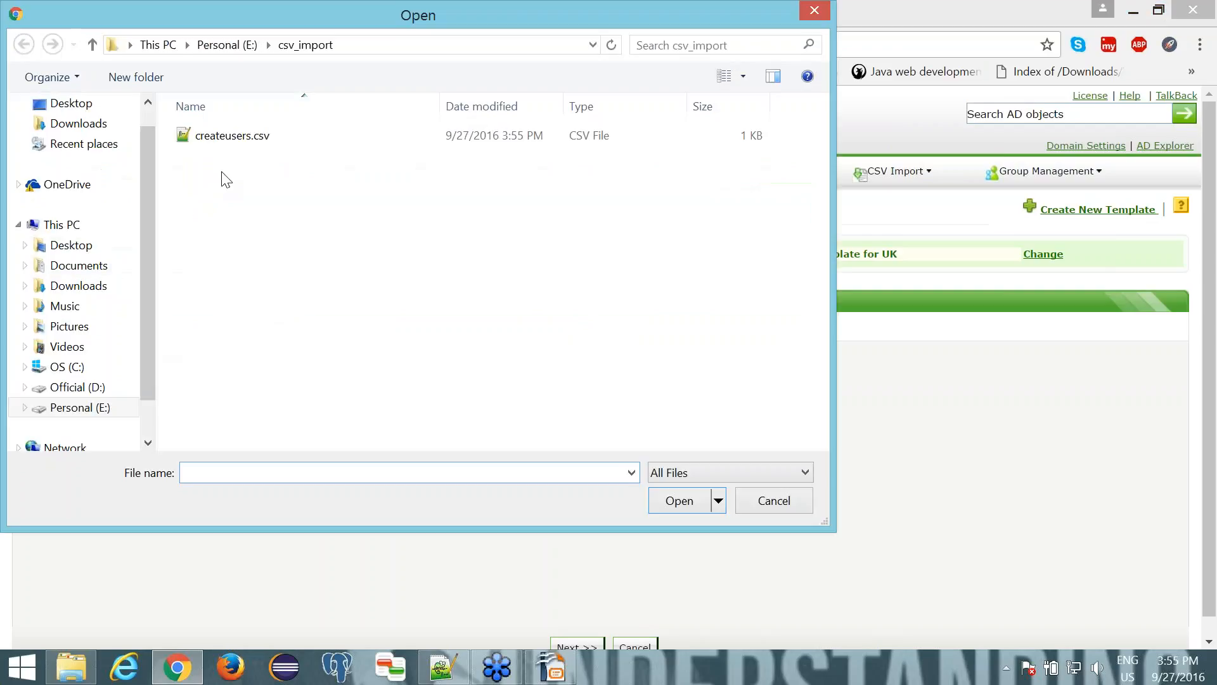
click(211, 136)
click(660, 497)
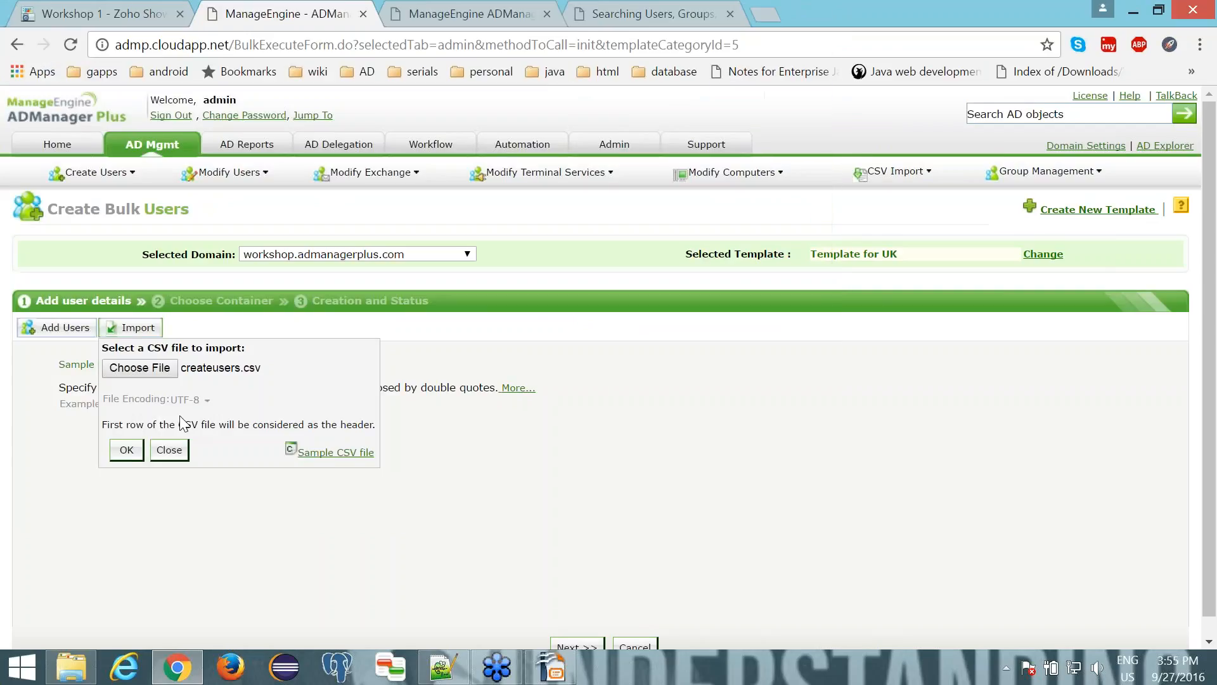
click(130, 451)
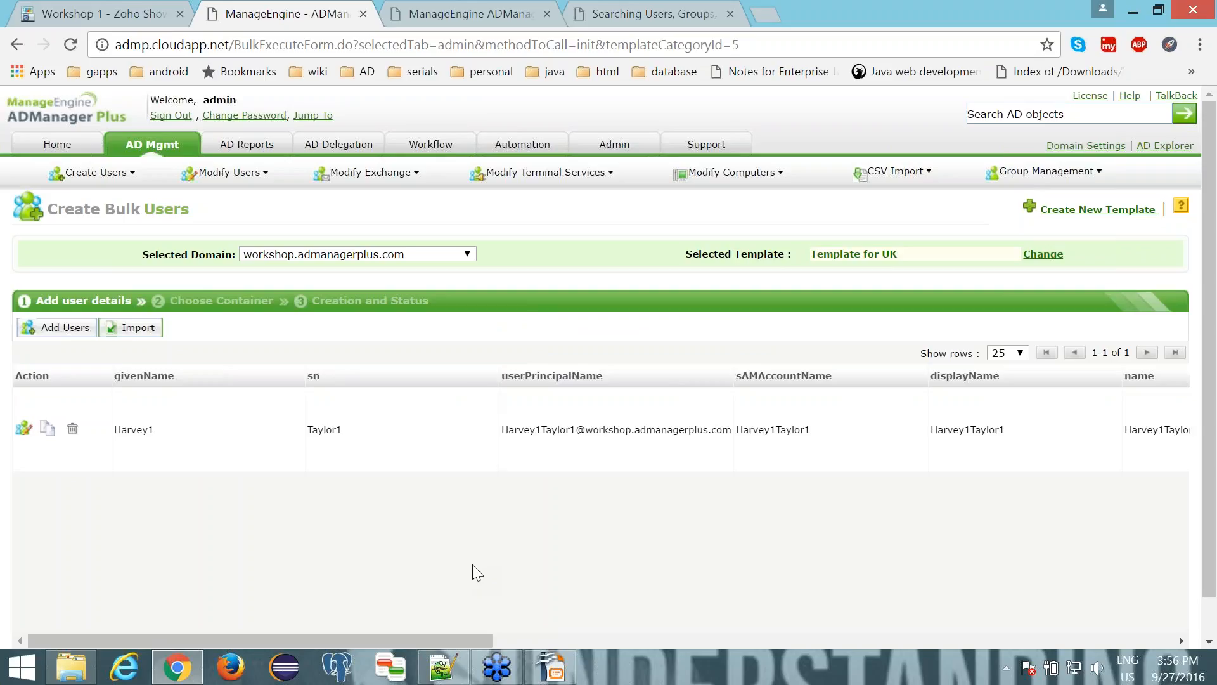
drag(444, 637, 1105, 660)
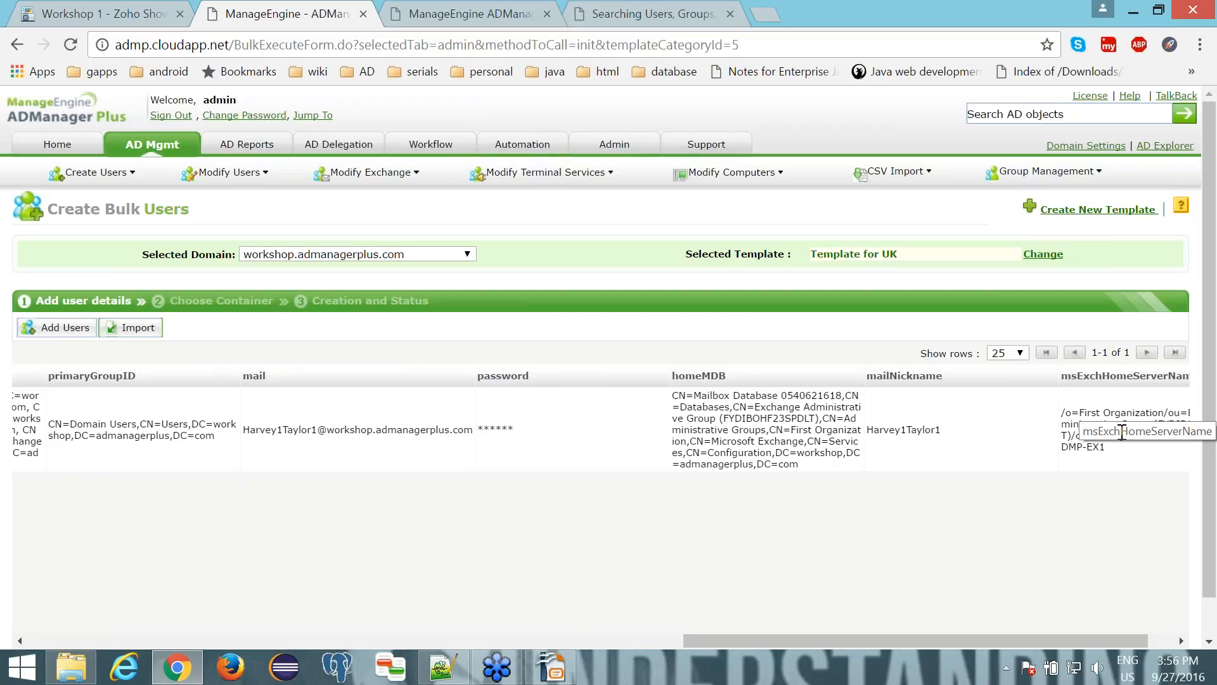
drag(965, 640, 330, 623)
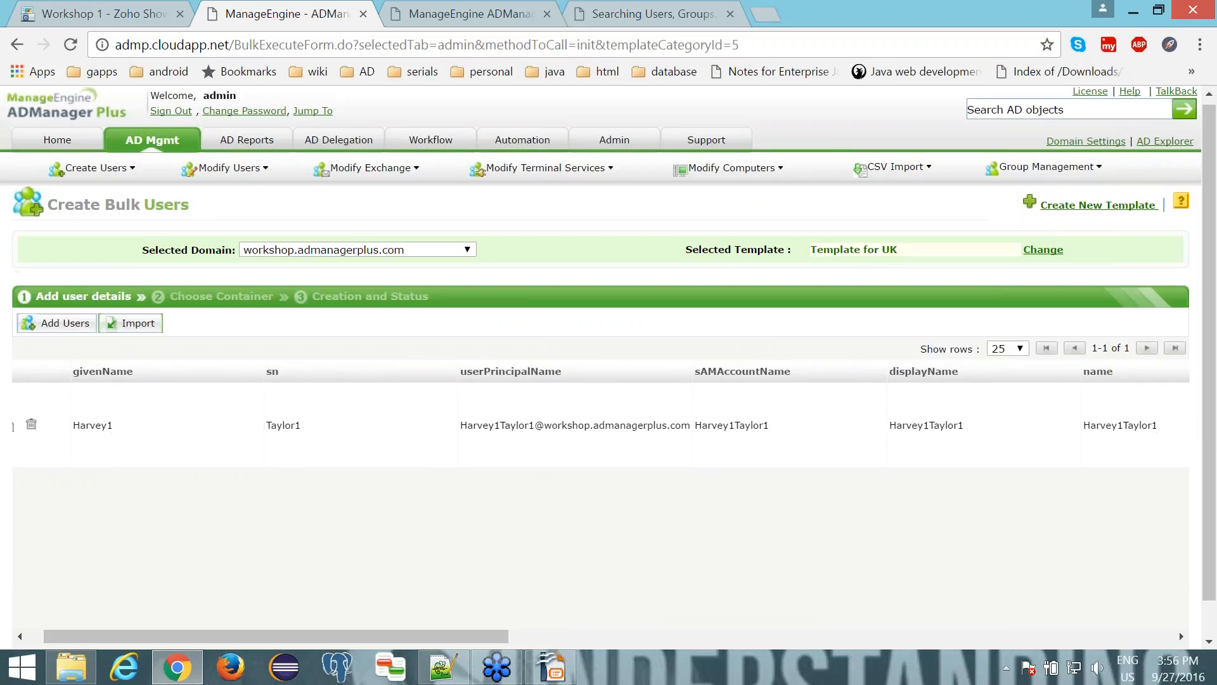
- Create the imported mailbox-enabled user in the preselected Employees - UK OU
scroll(556, 533, down, 1)
click(573, 629)
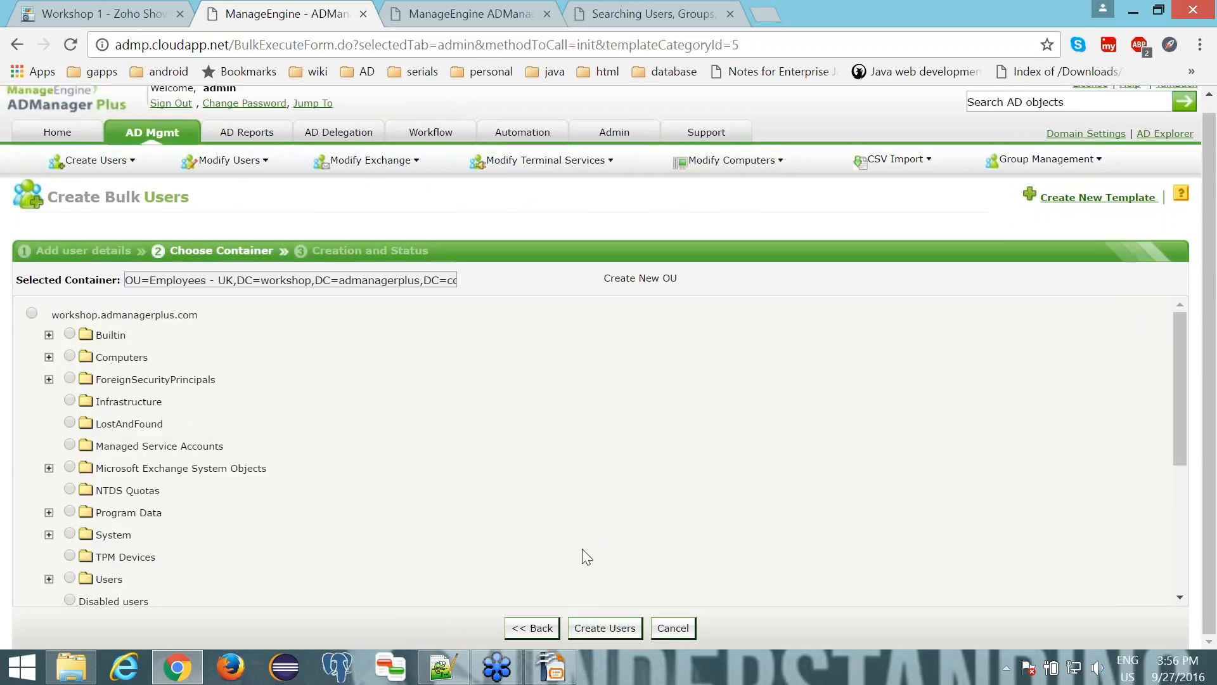
click(588, 625)
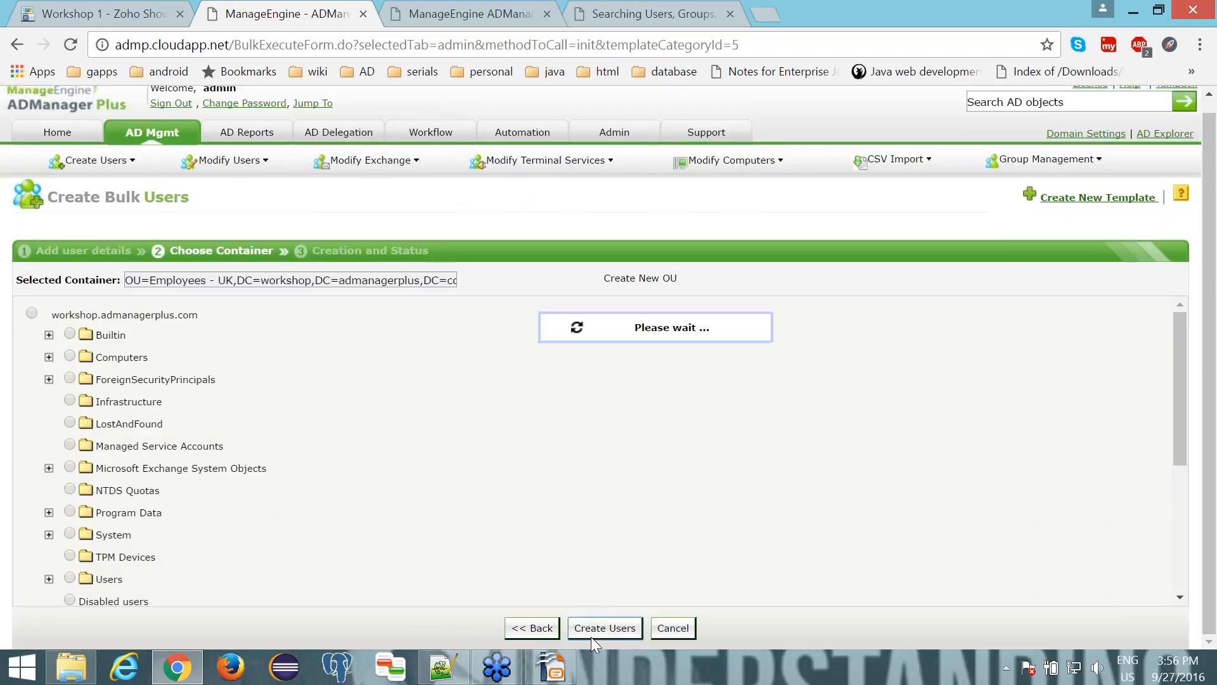
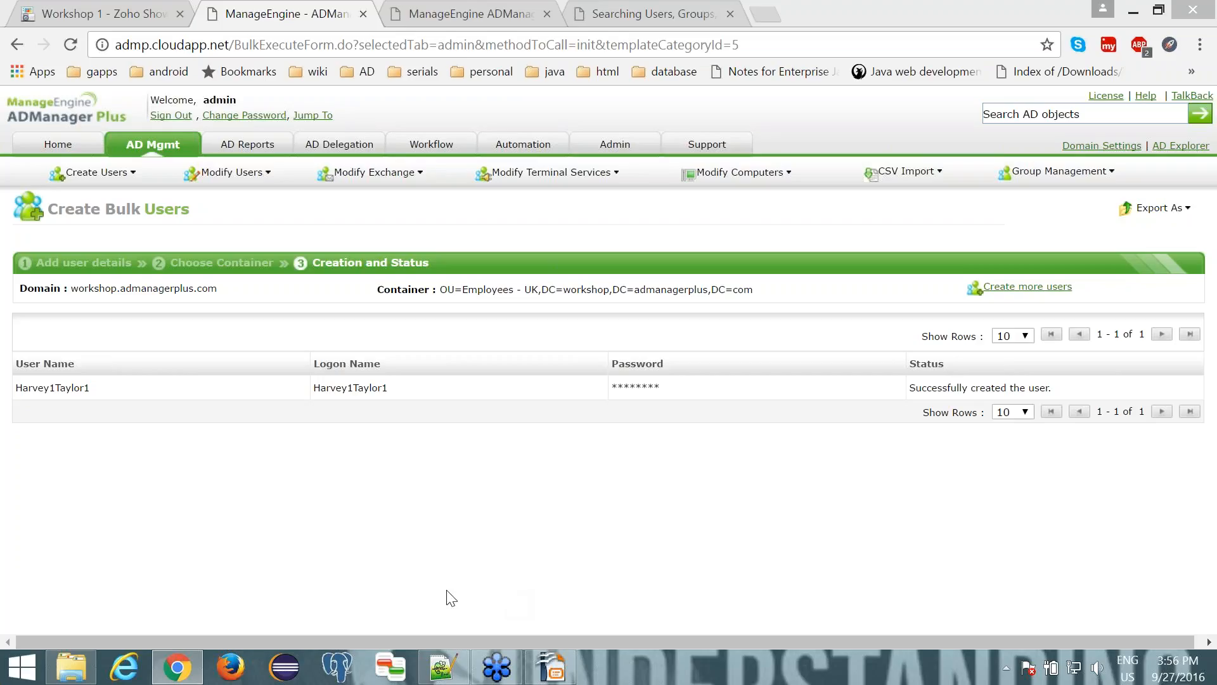
- Open the user creation template Template for UK for editing and enable drag-n-drop customization
click(158, 143)
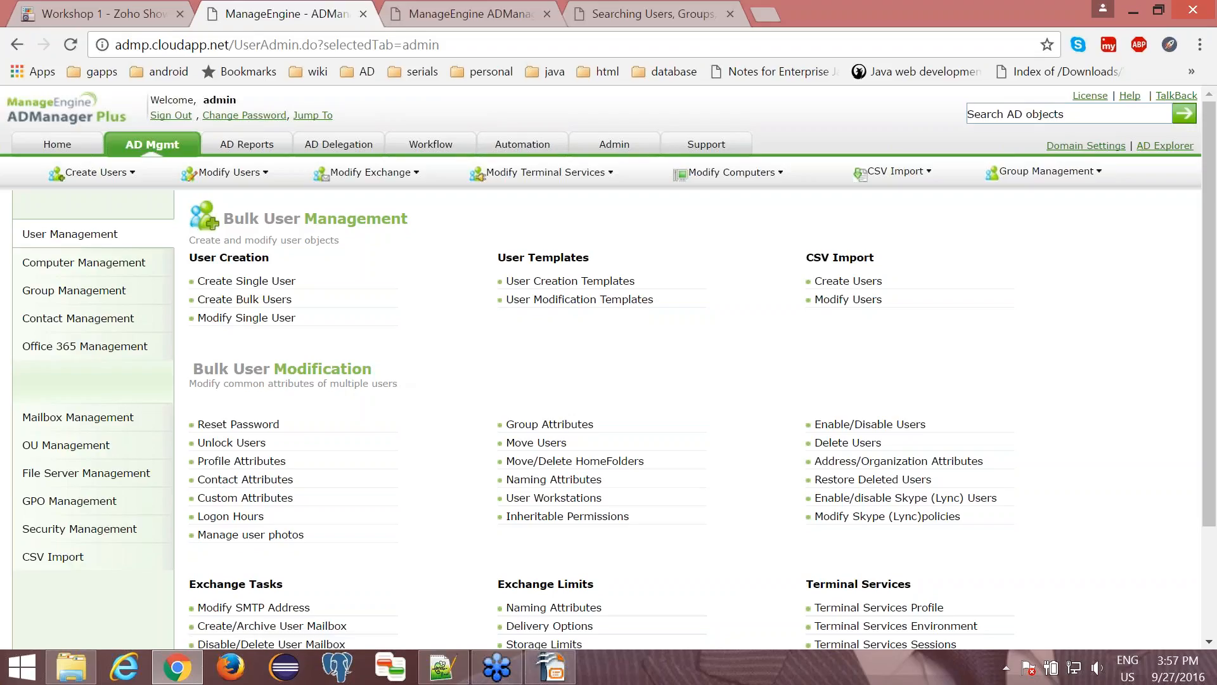
click(573, 284)
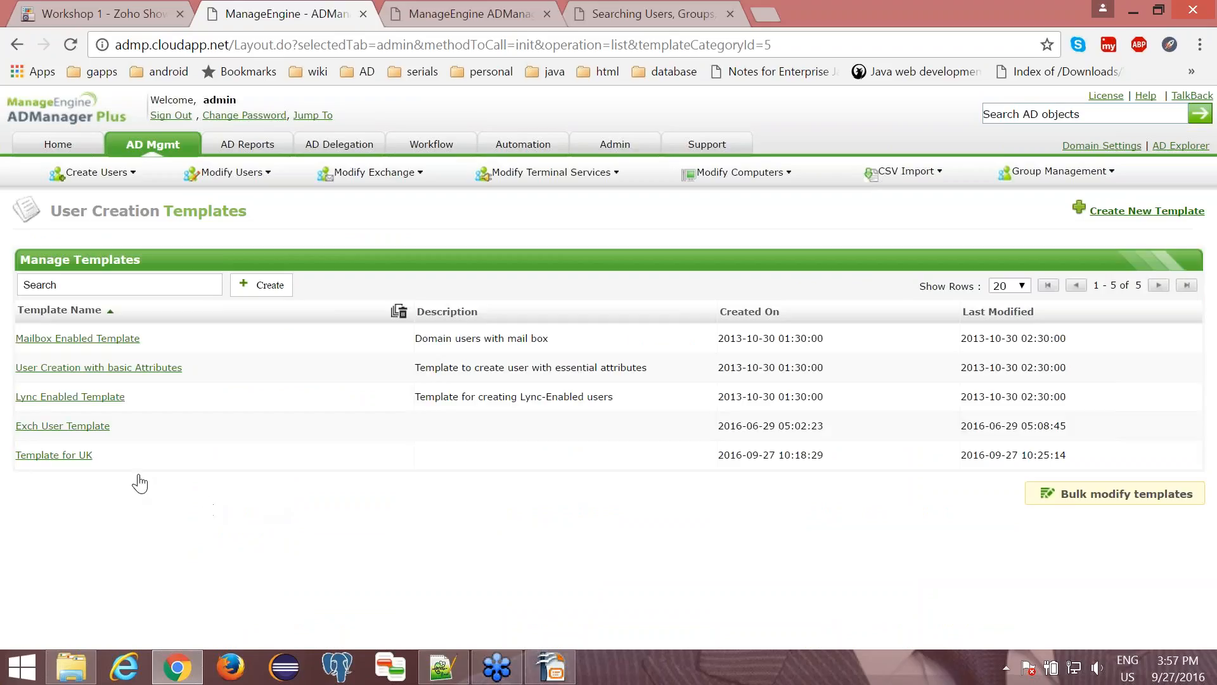
click(77, 457)
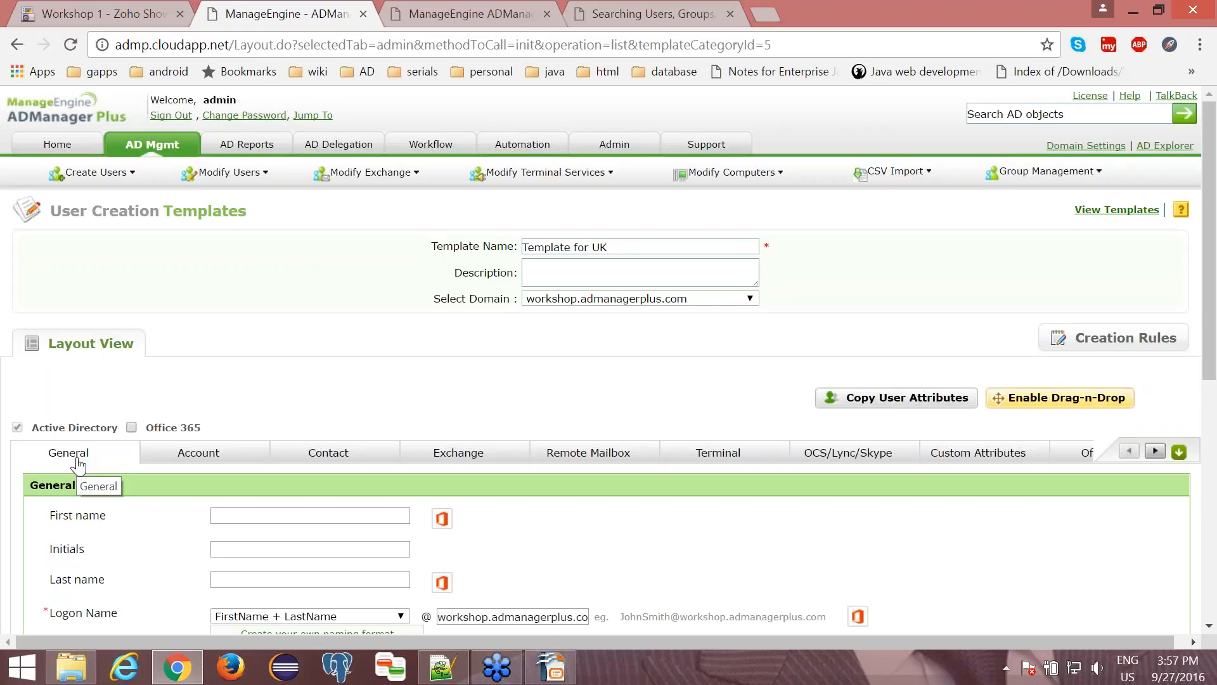
scroll(272, 386, down, 4)
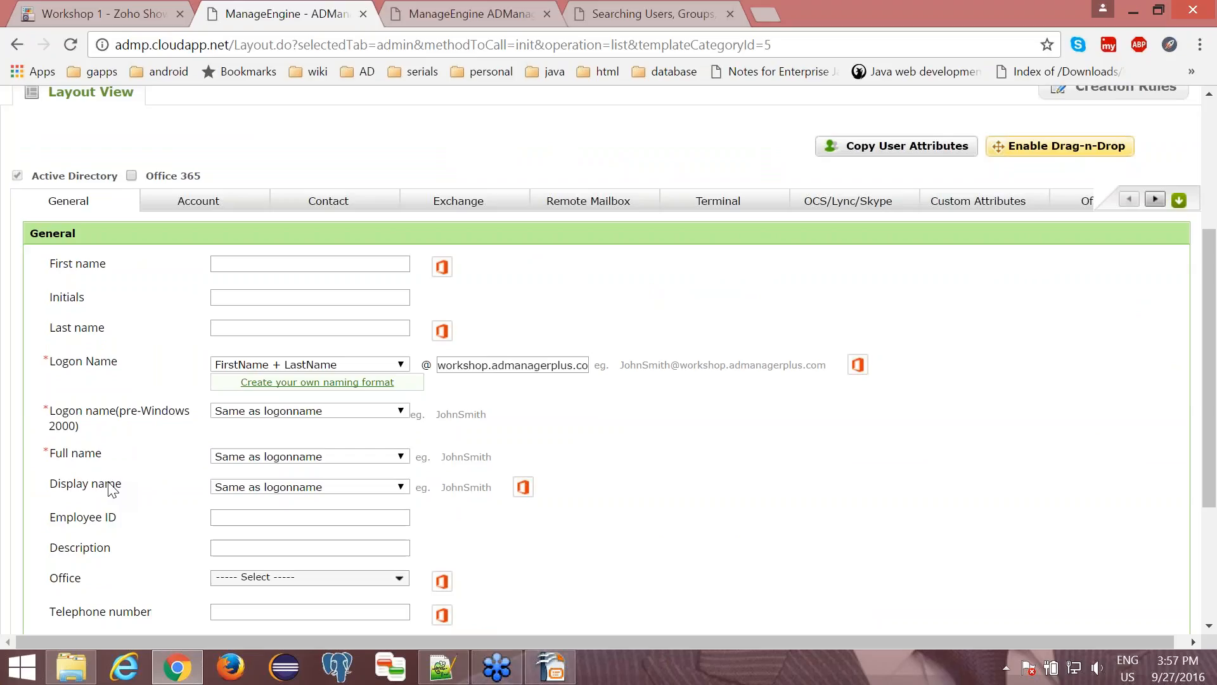
scroll(112, 488, down, 1)
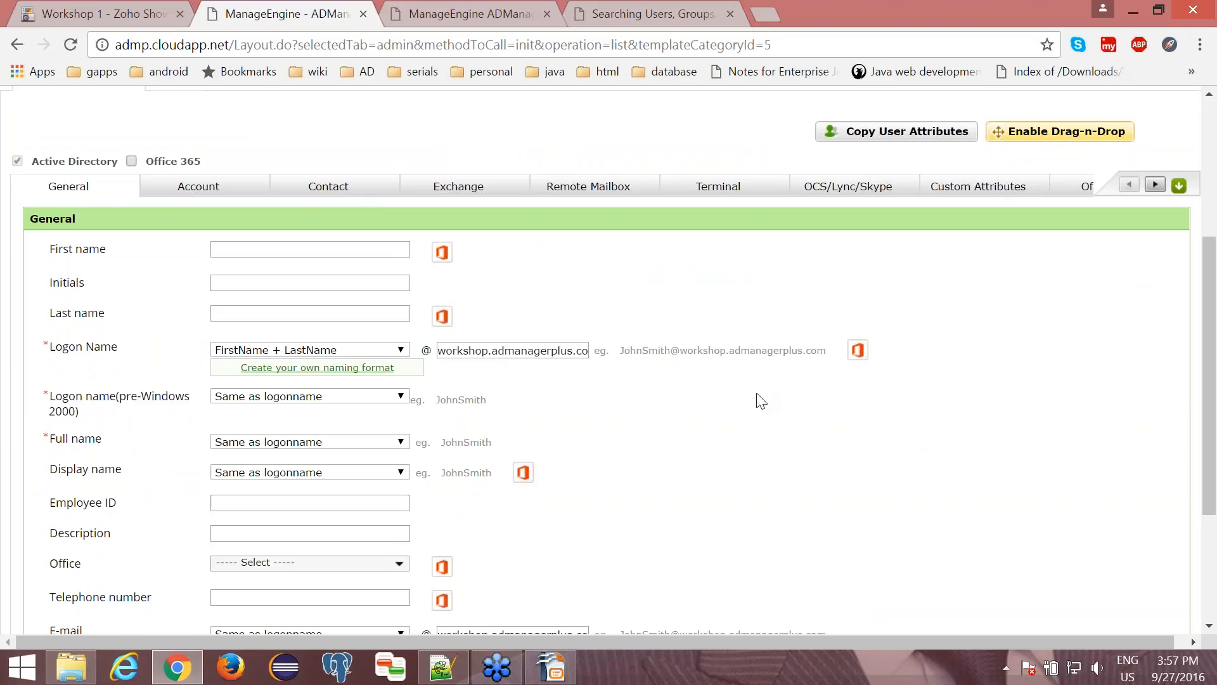
scroll(761, 402, up, 3)
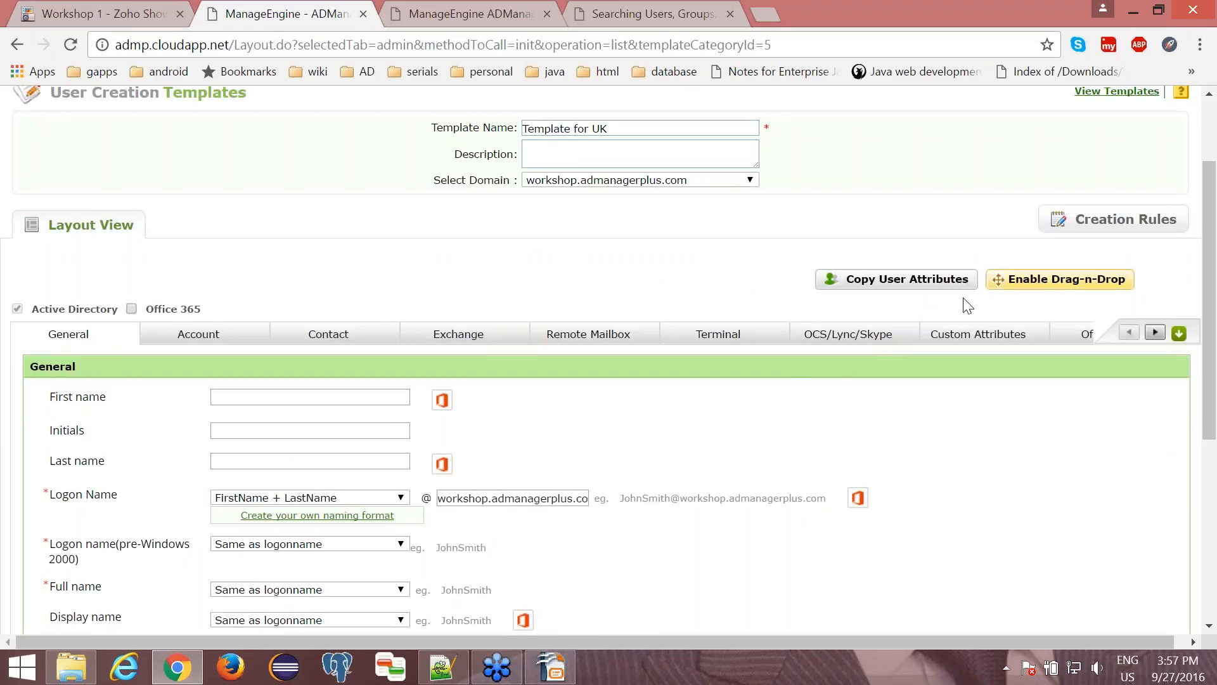
click(1014, 286)
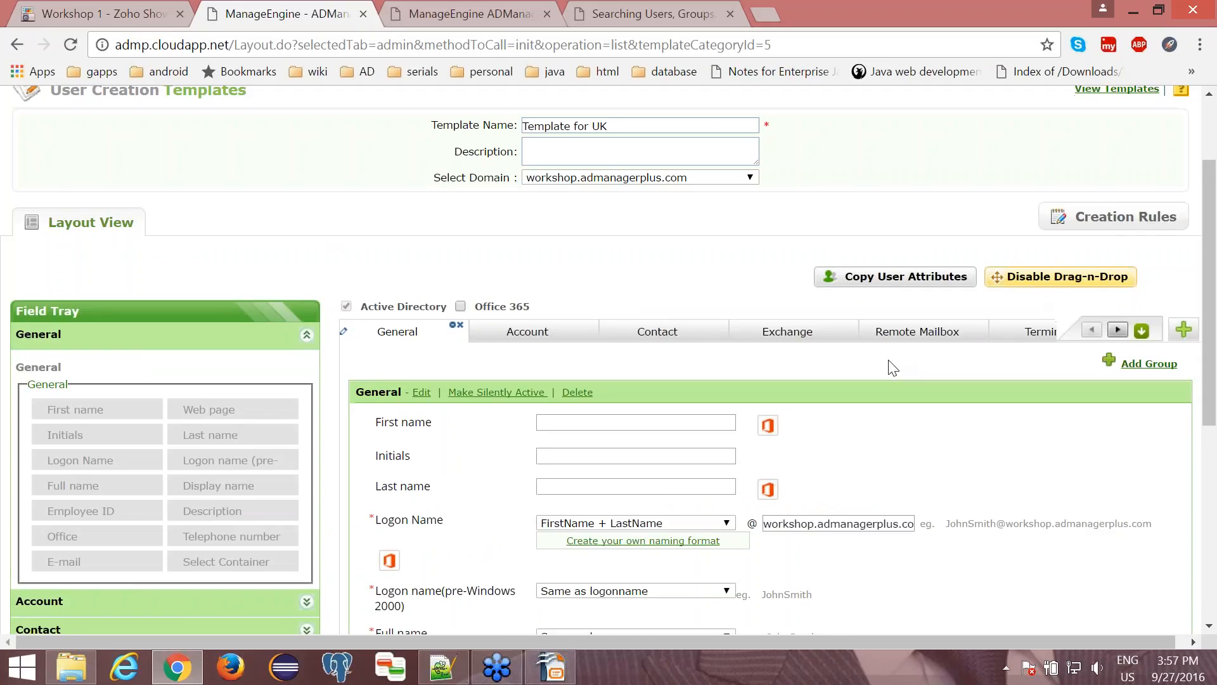
- Make the Employee ID field in the General group mandatory and give it the help card text "Enter employeeId"
scroll(893, 368, down, 2)
scroll(648, 405, down, 2)
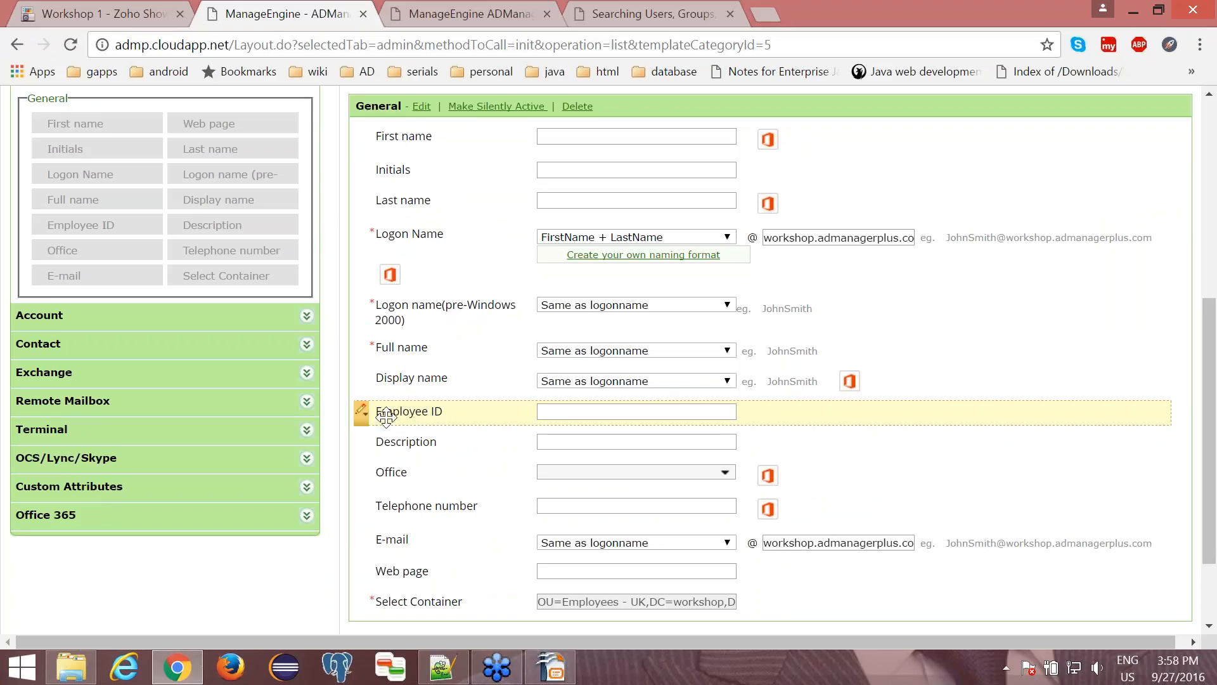
click(360, 412)
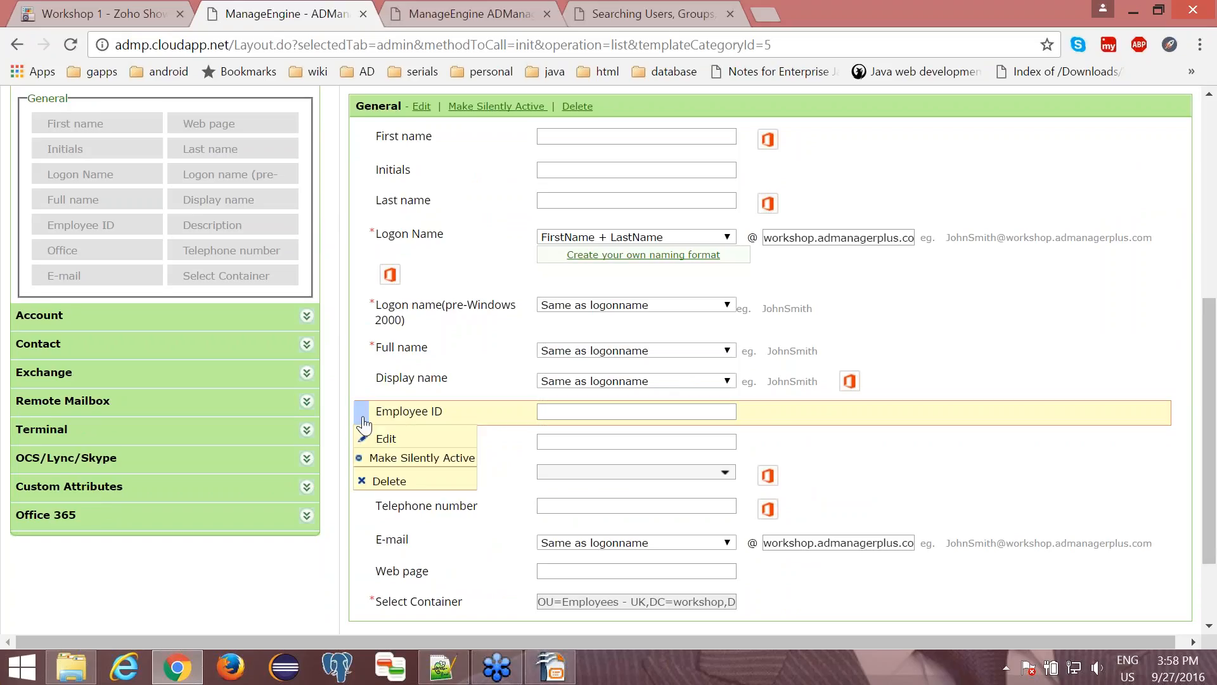
click(372, 441)
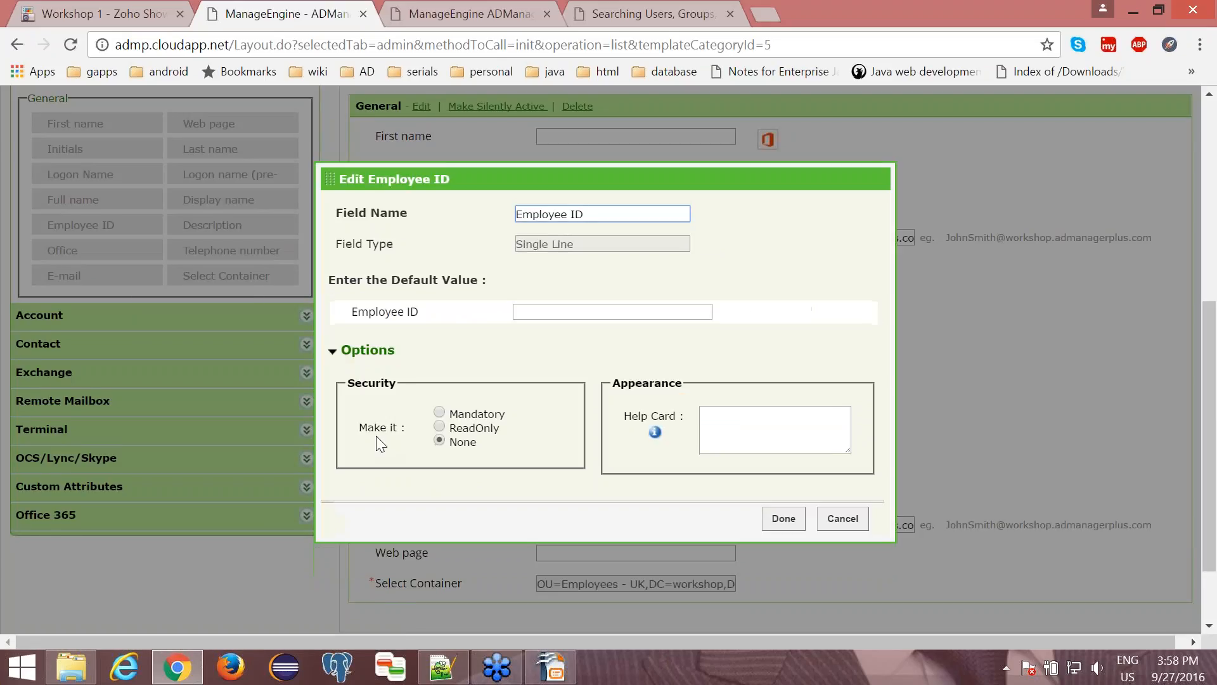
click(439, 413)
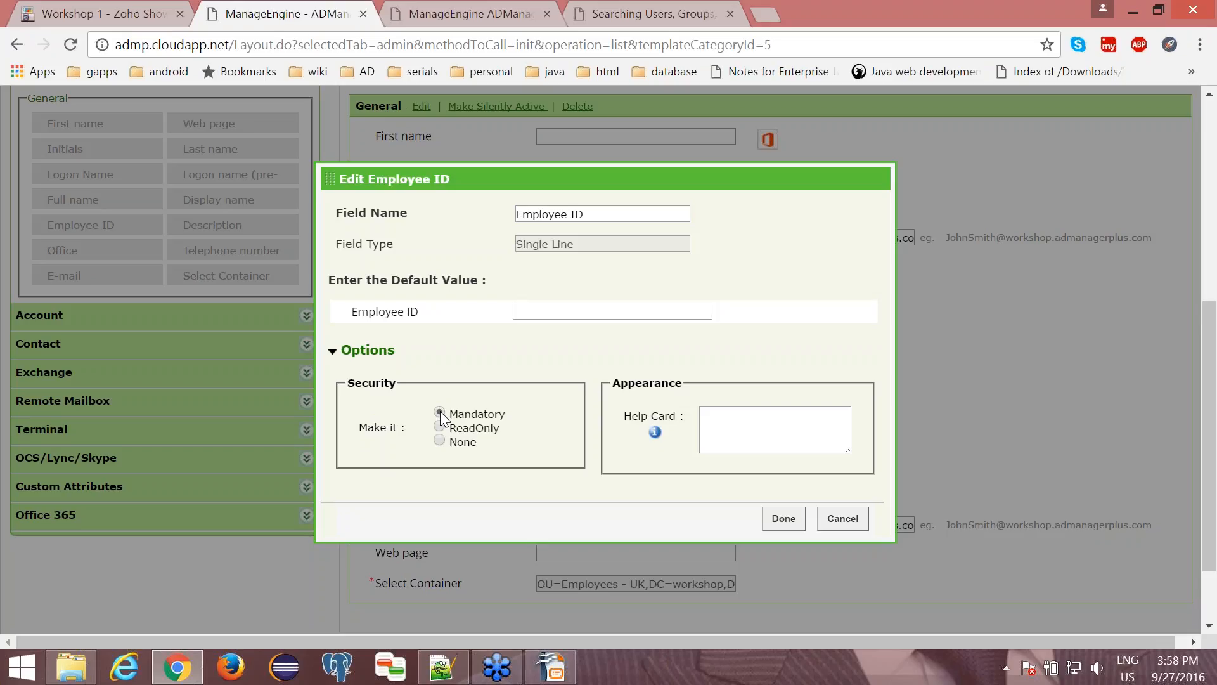
click(737, 431)
text(Enter )
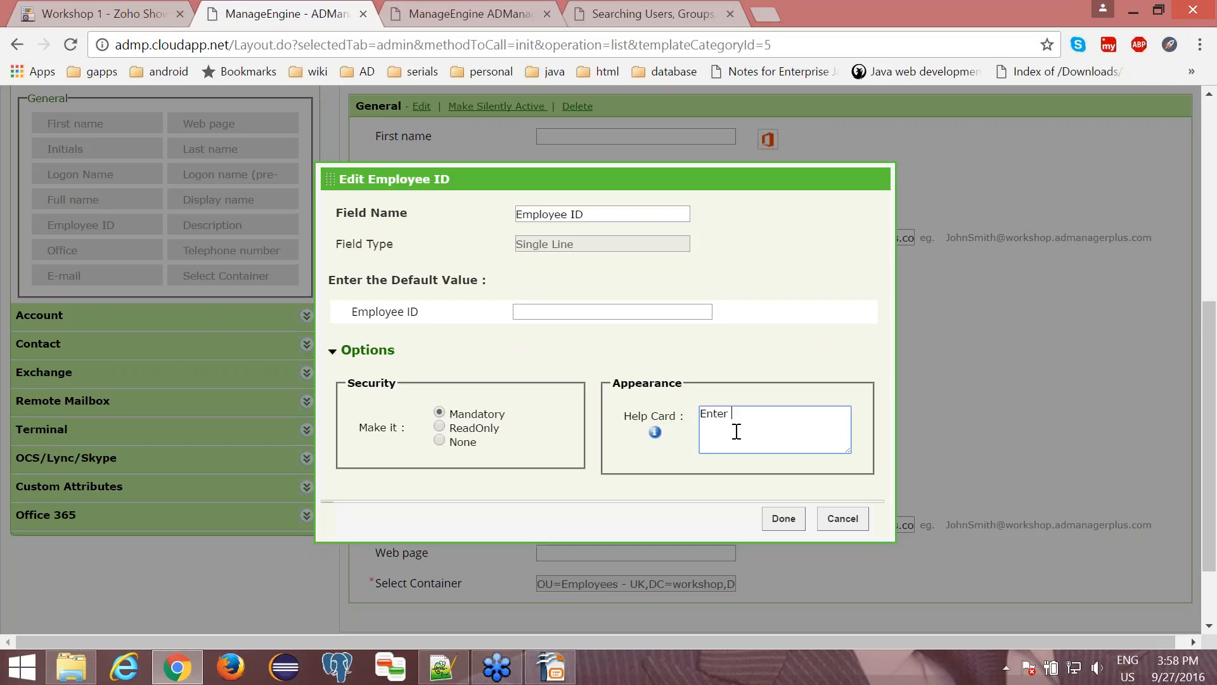
text(employeeId)
click(783, 519)
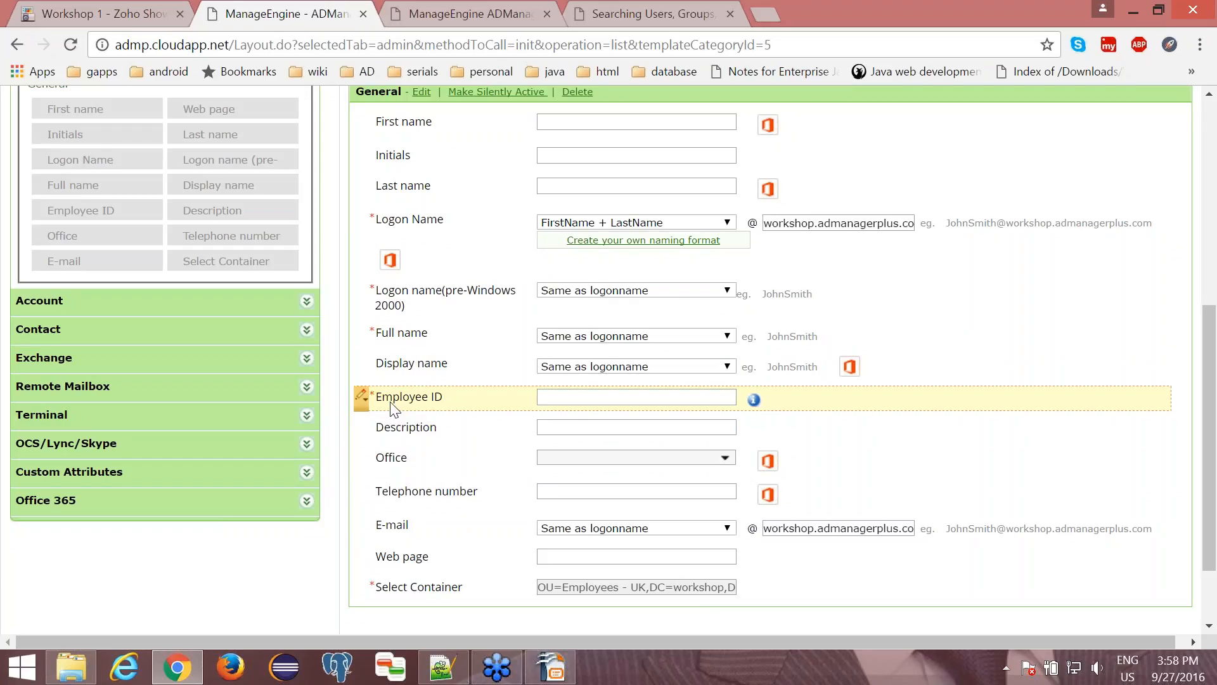
- Save Template for UK and dismiss the confirmation message
scroll(435, 416, down, 2)
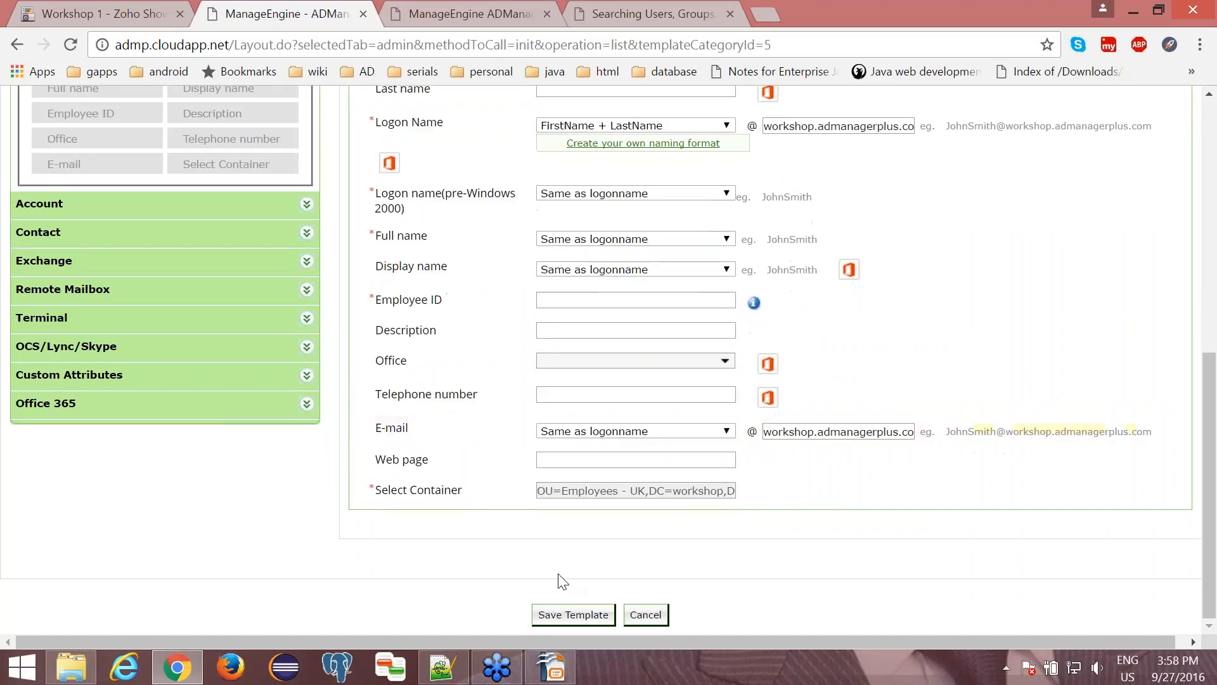
click(571, 615)
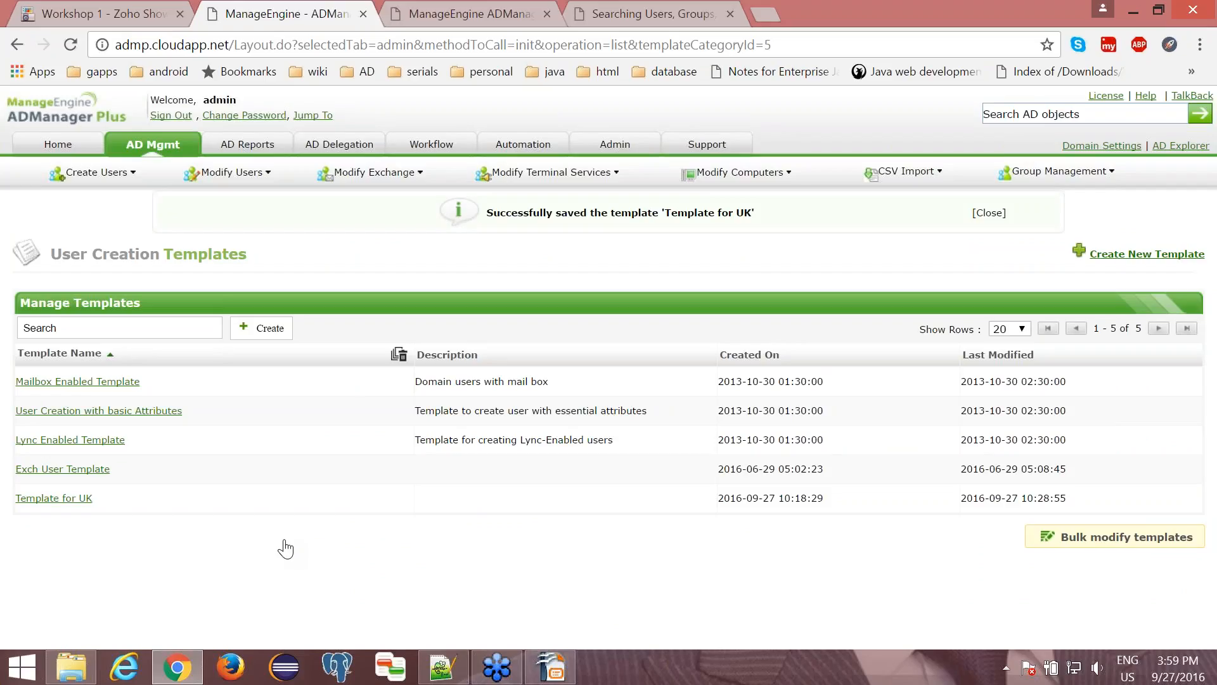
click(981, 213)
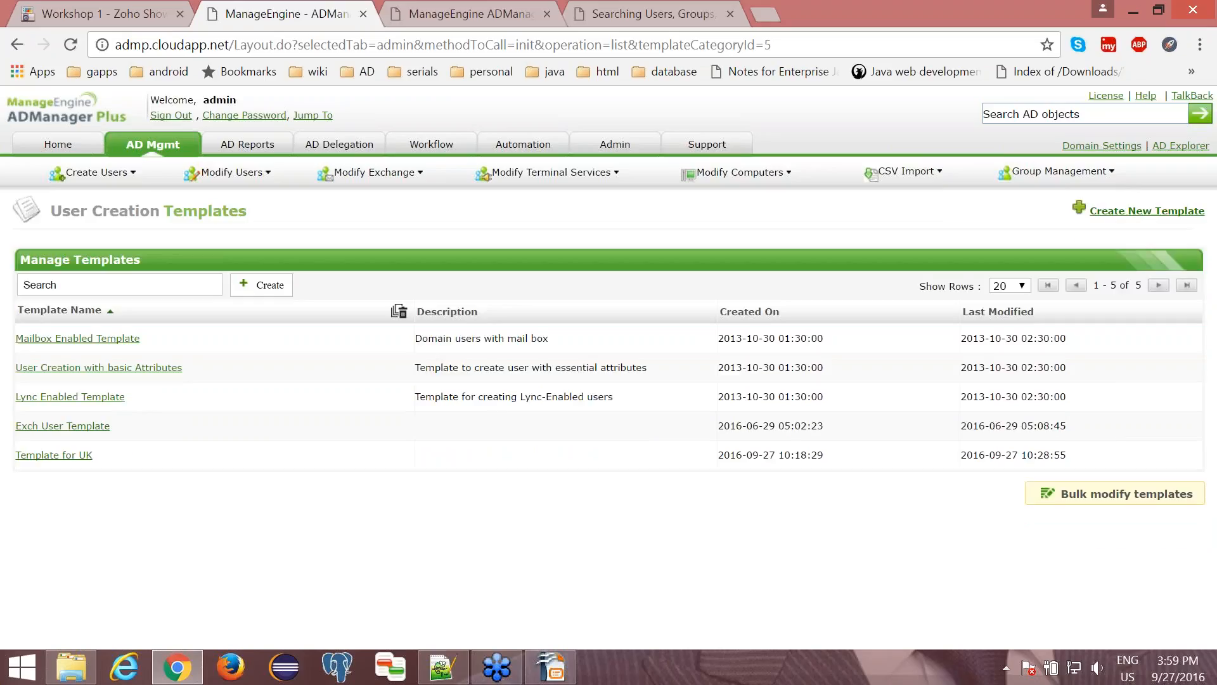
- Reopen Template for UK from the template list and turn drag-n-drop customization on again
click(45, 456)
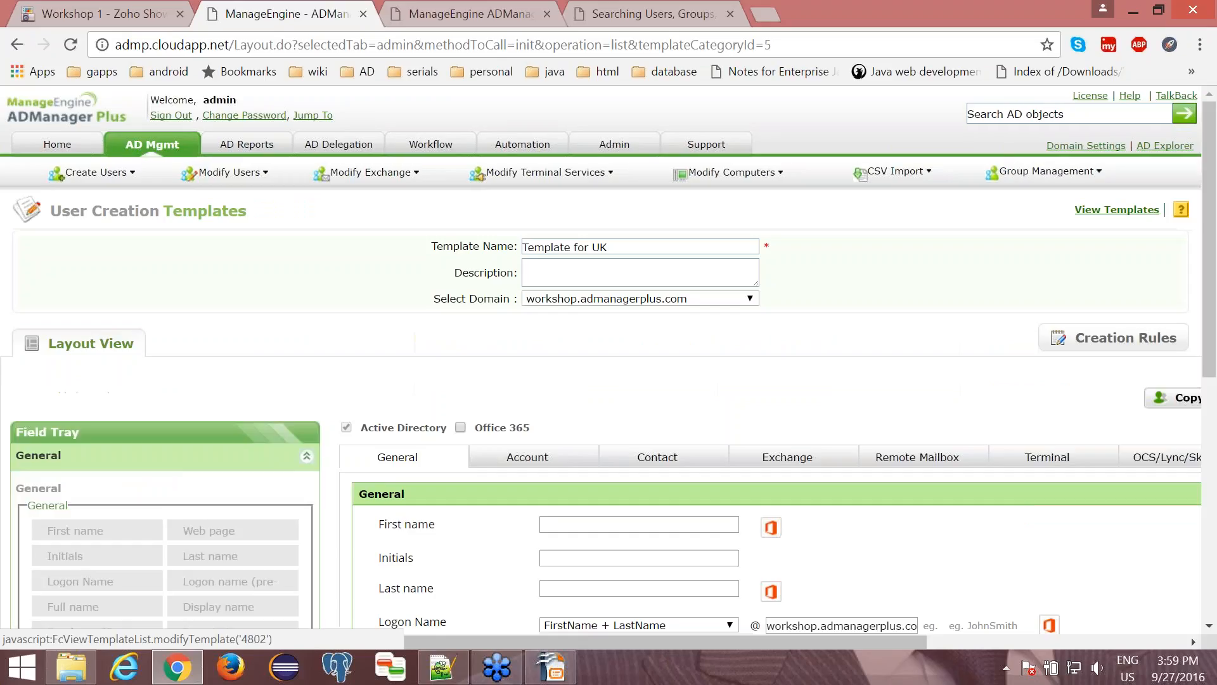
scroll(378, 348, down, 5)
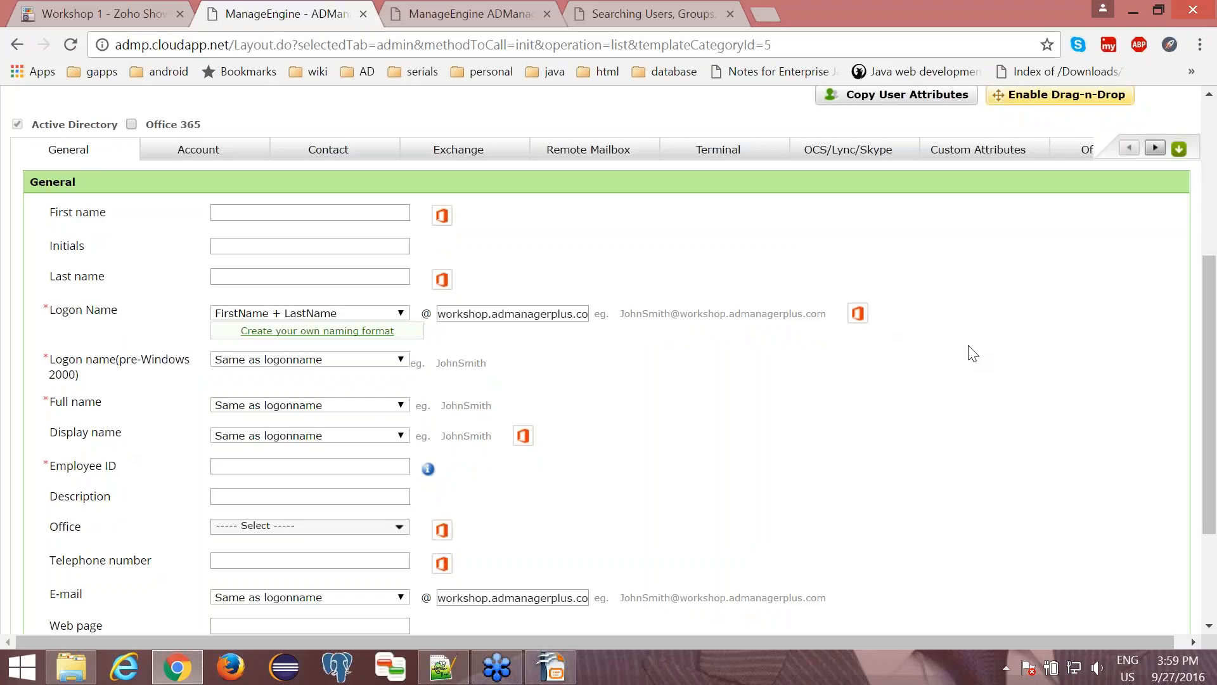
scroll(974, 353, up, 1)
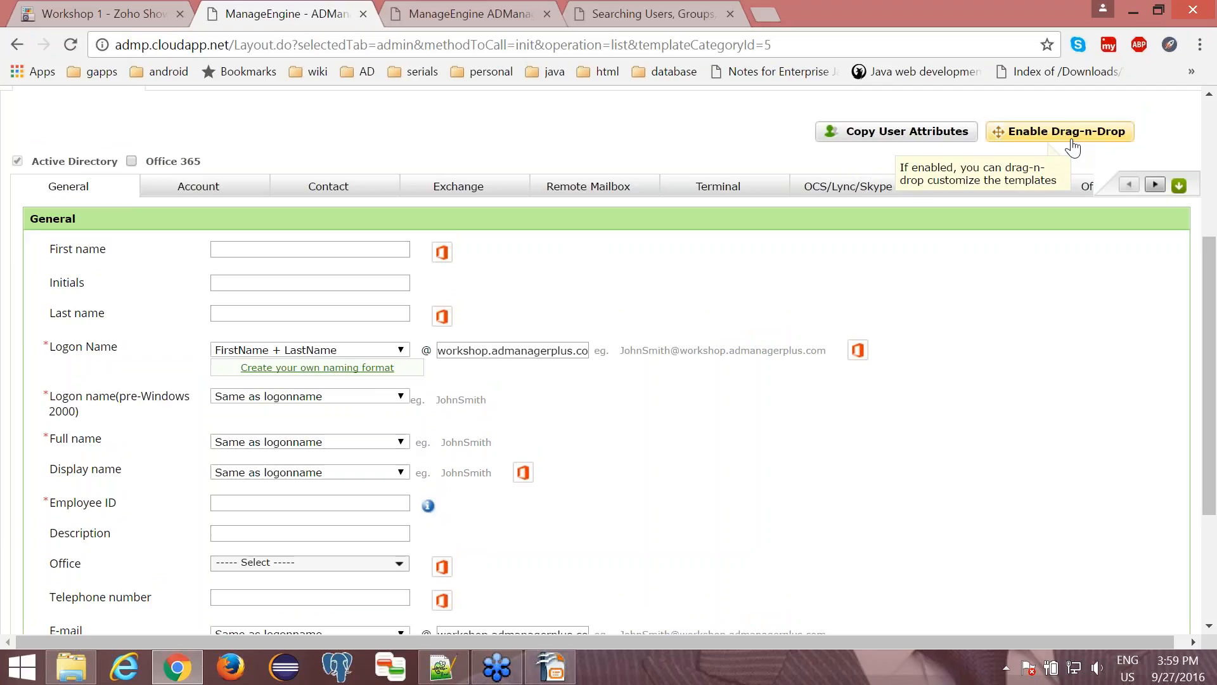
click(1027, 134)
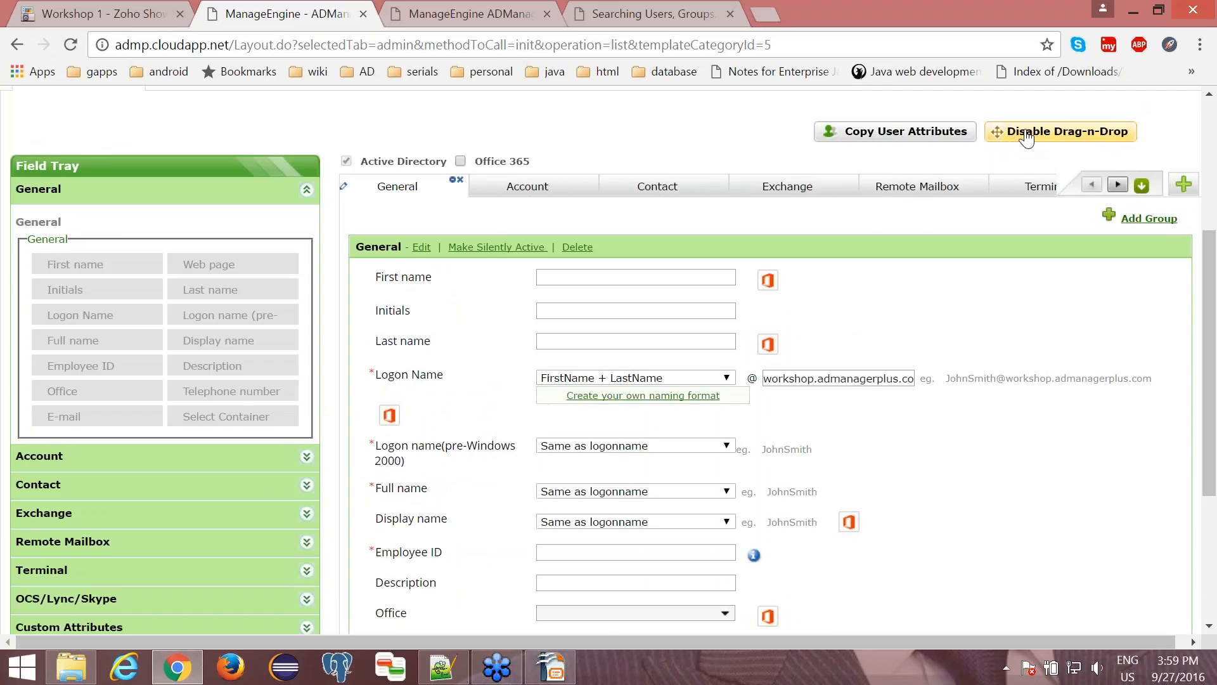
- Edit the Display name field and have it check for duplicates at Domain level
scroll(381, 551, down, 1)
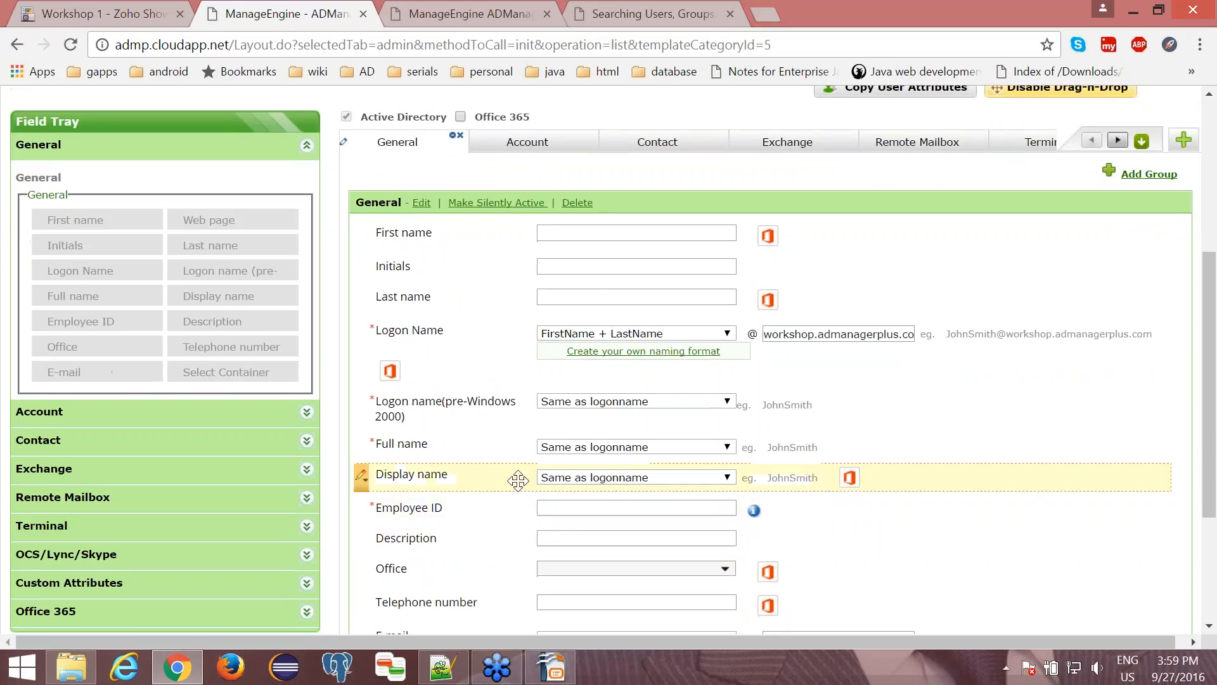
click(362, 476)
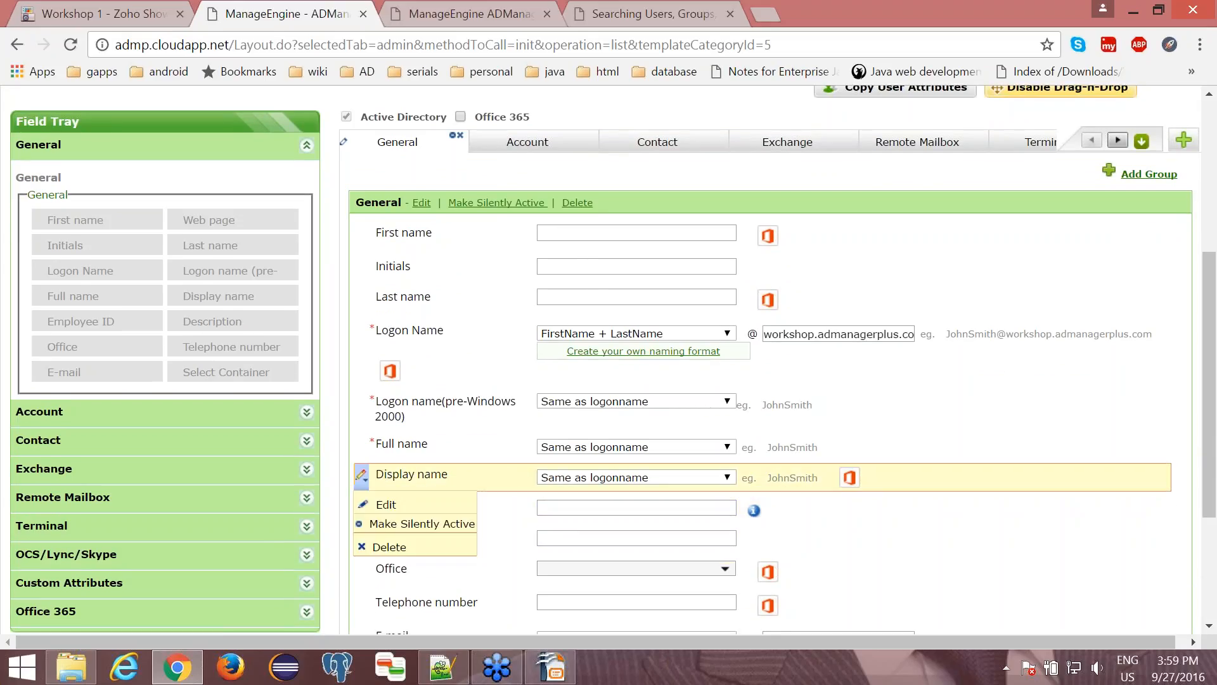
click(383, 505)
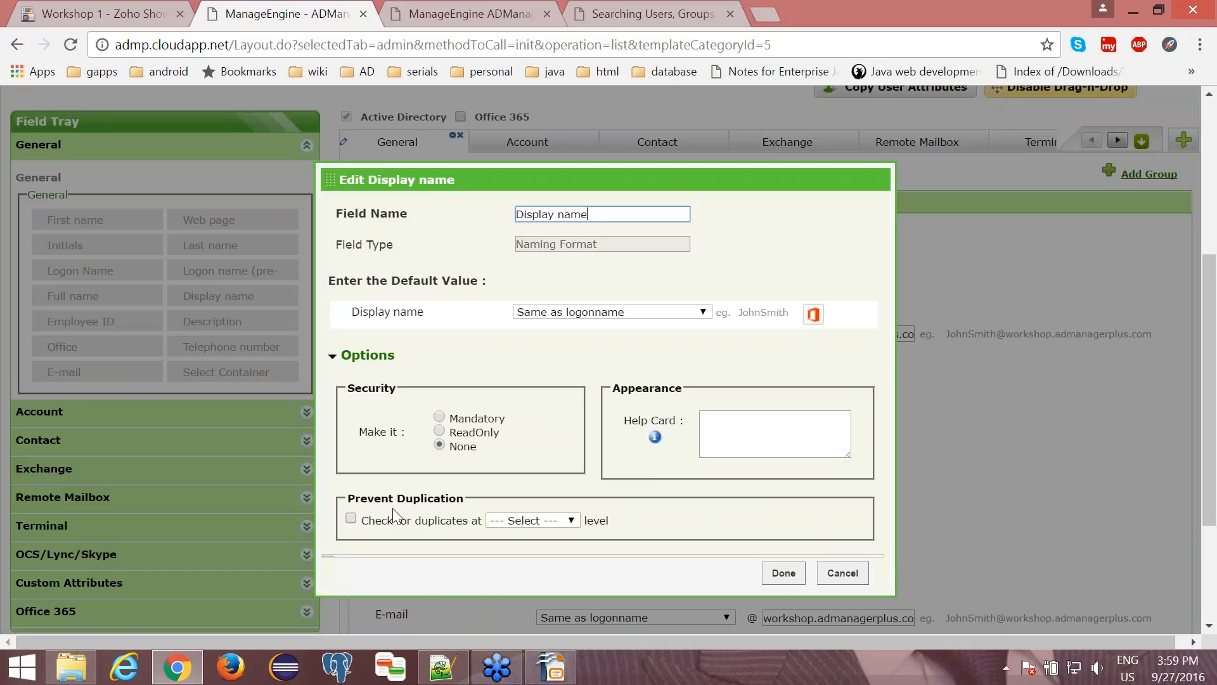
click(351, 518)
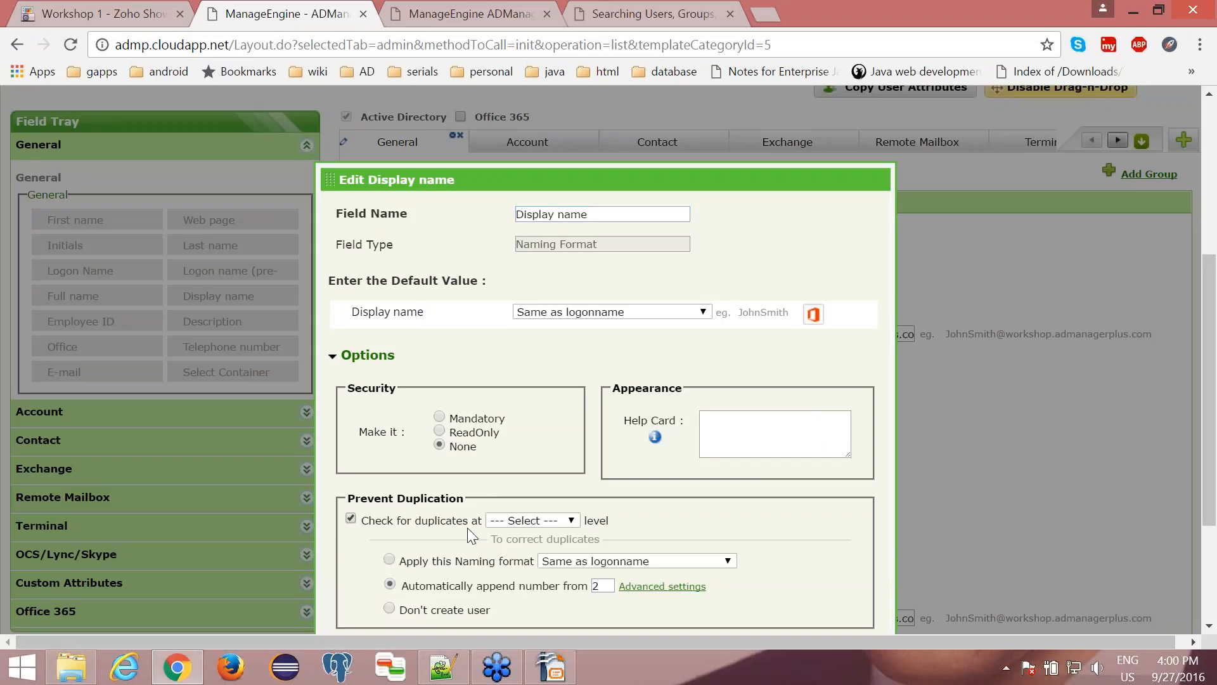
click(529, 520)
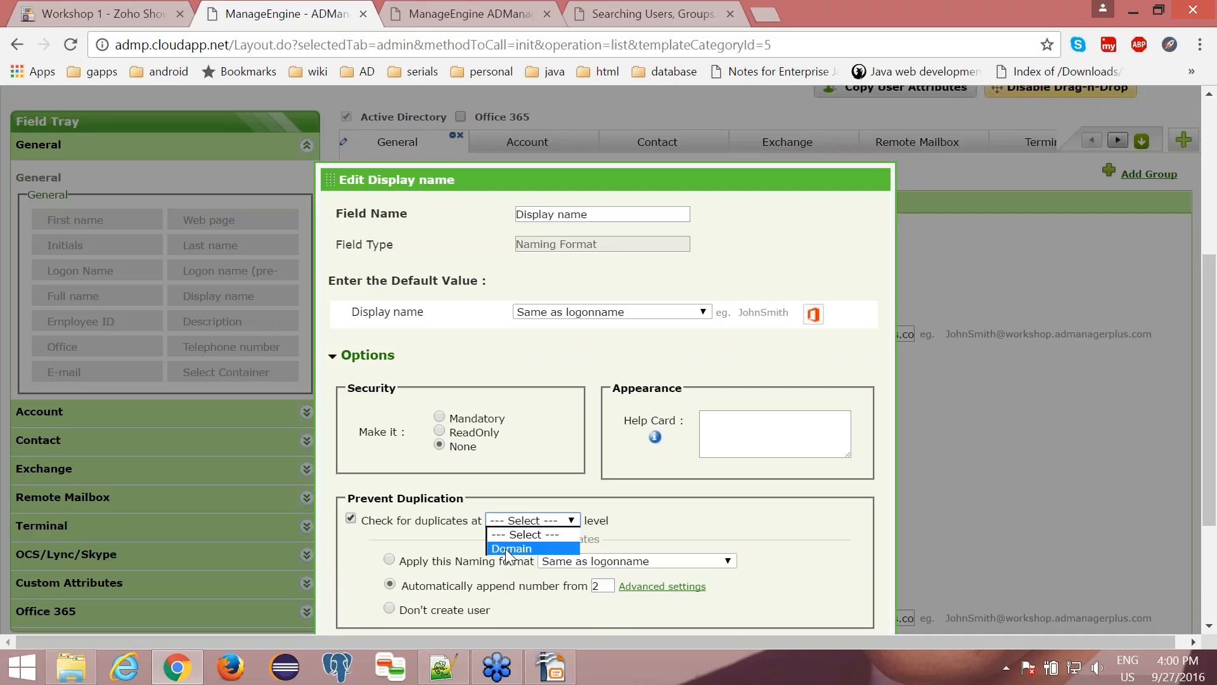
click(505, 549)
- Correct duplicate display names by applying the naming format LastName +-+ MiddleName +-+ FirstName, and accept the field settings
scroll(506, 550, down, 3)
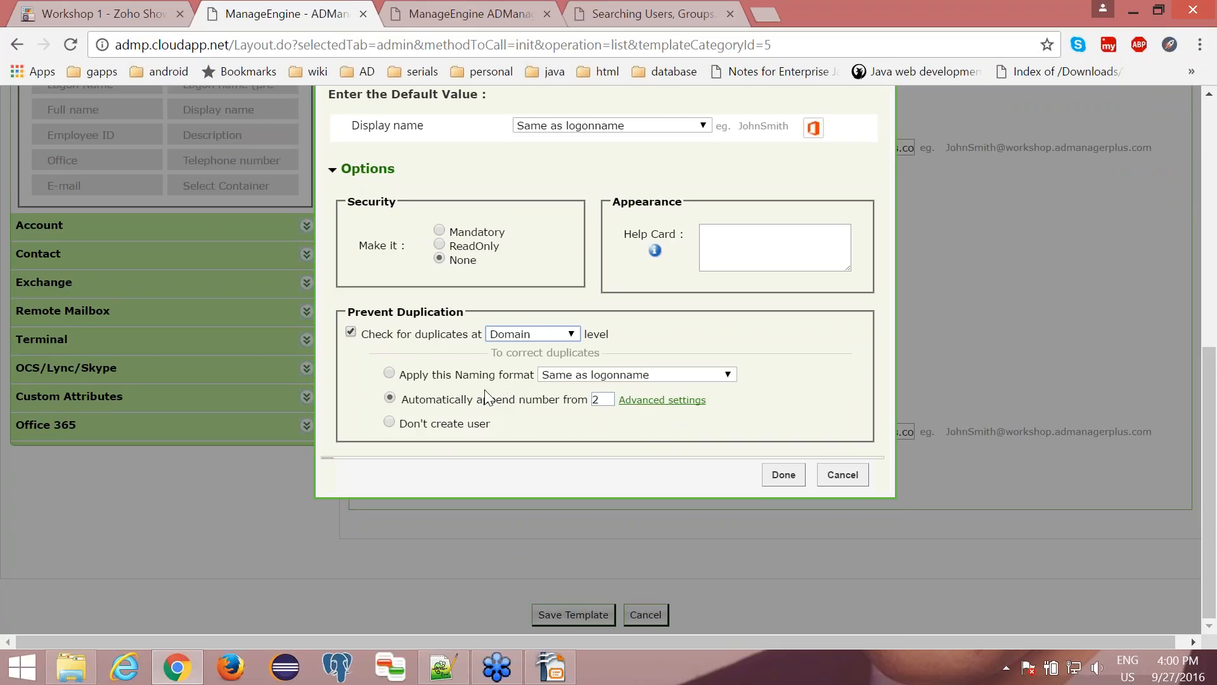
click(561, 379)
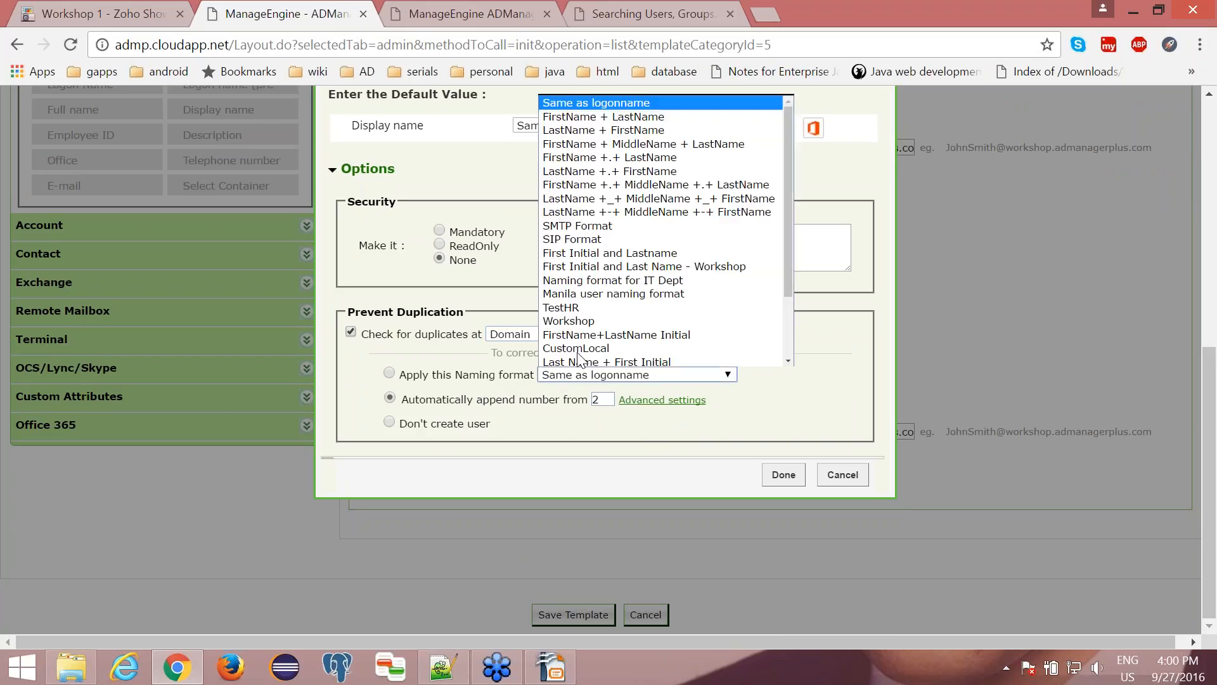
click(459, 406)
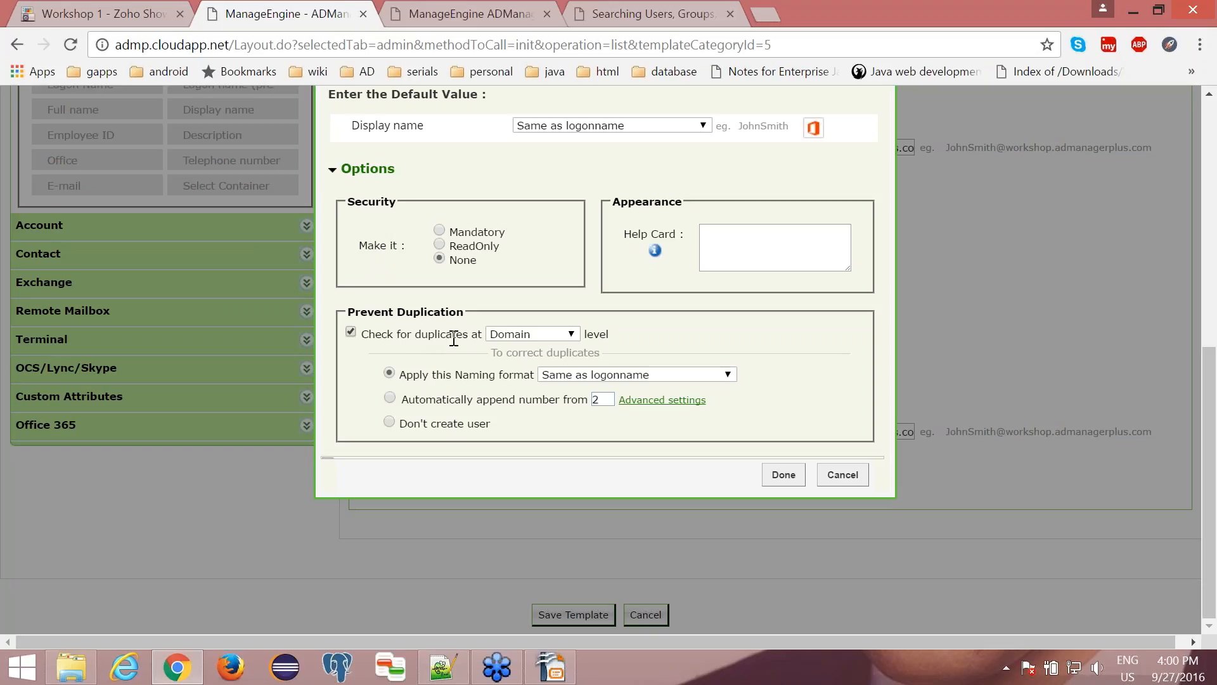
click(548, 374)
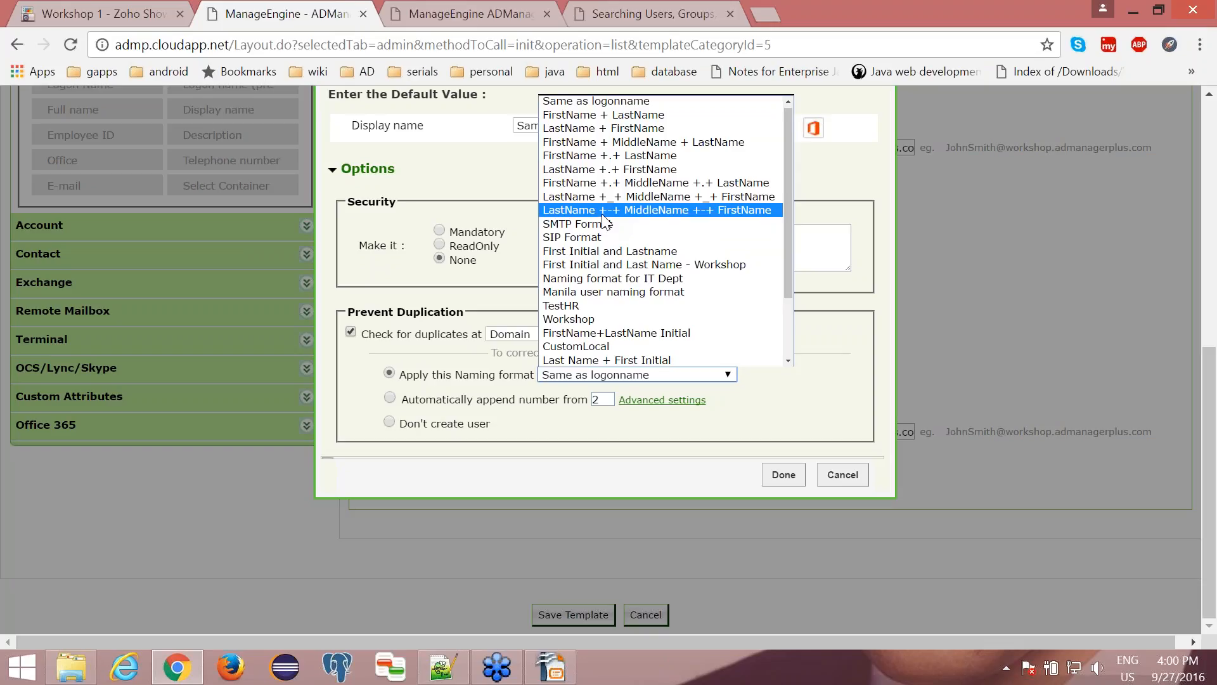
click(604, 214)
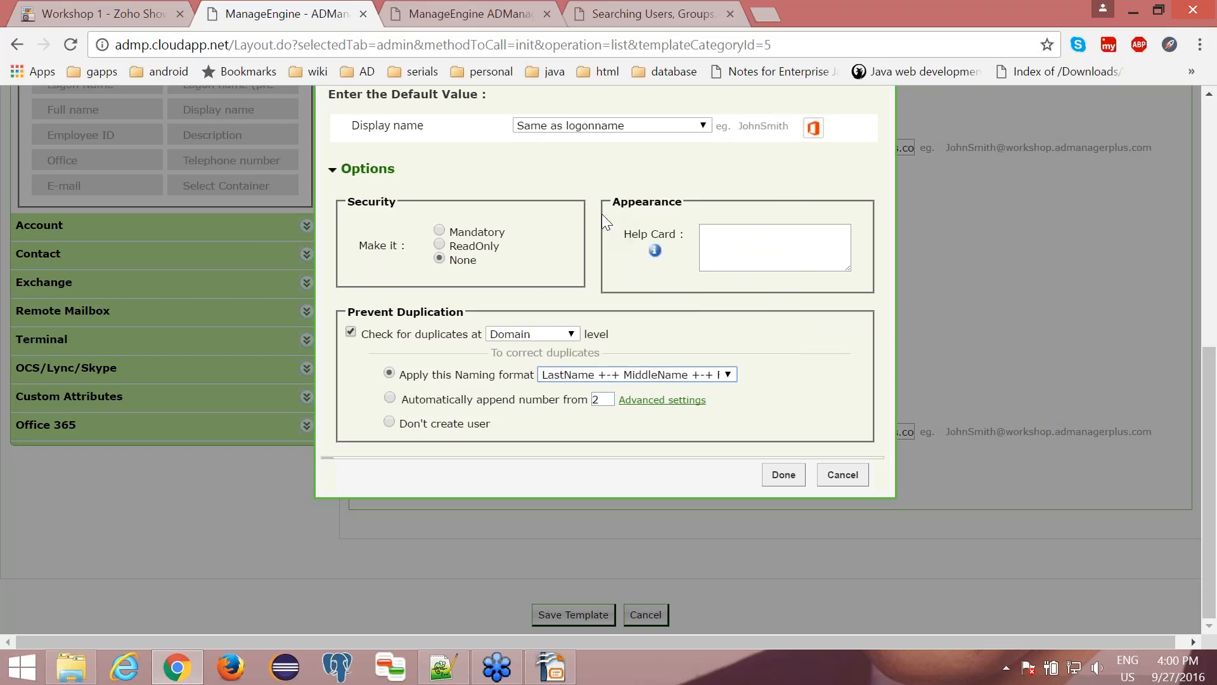
click(781, 475)
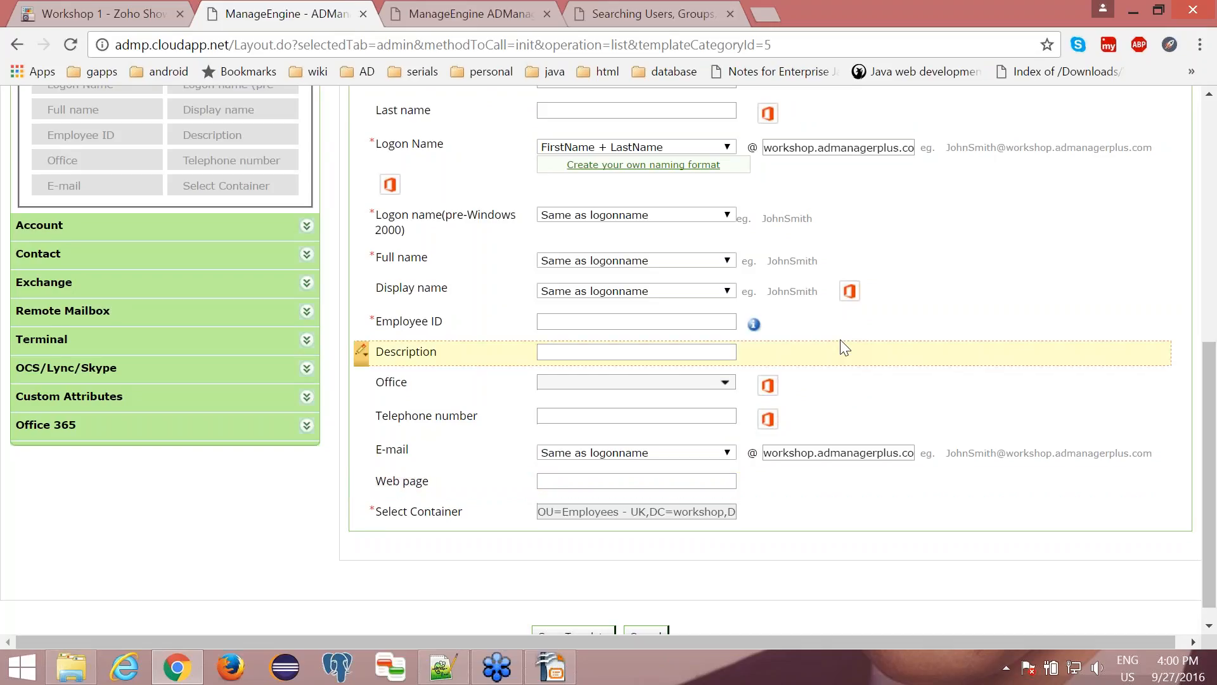
- Reopen the Display name field's settings and review its duplicate check and the available default naming formats
scroll(845, 347, up, 2)
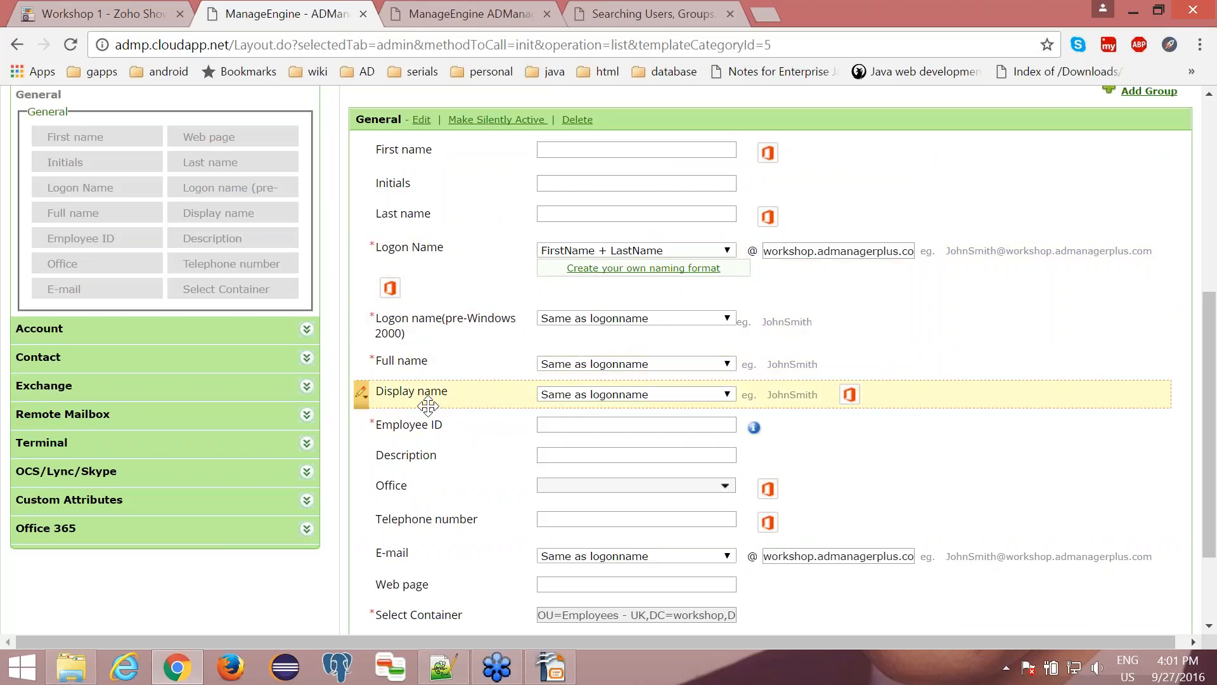
click(362, 393)
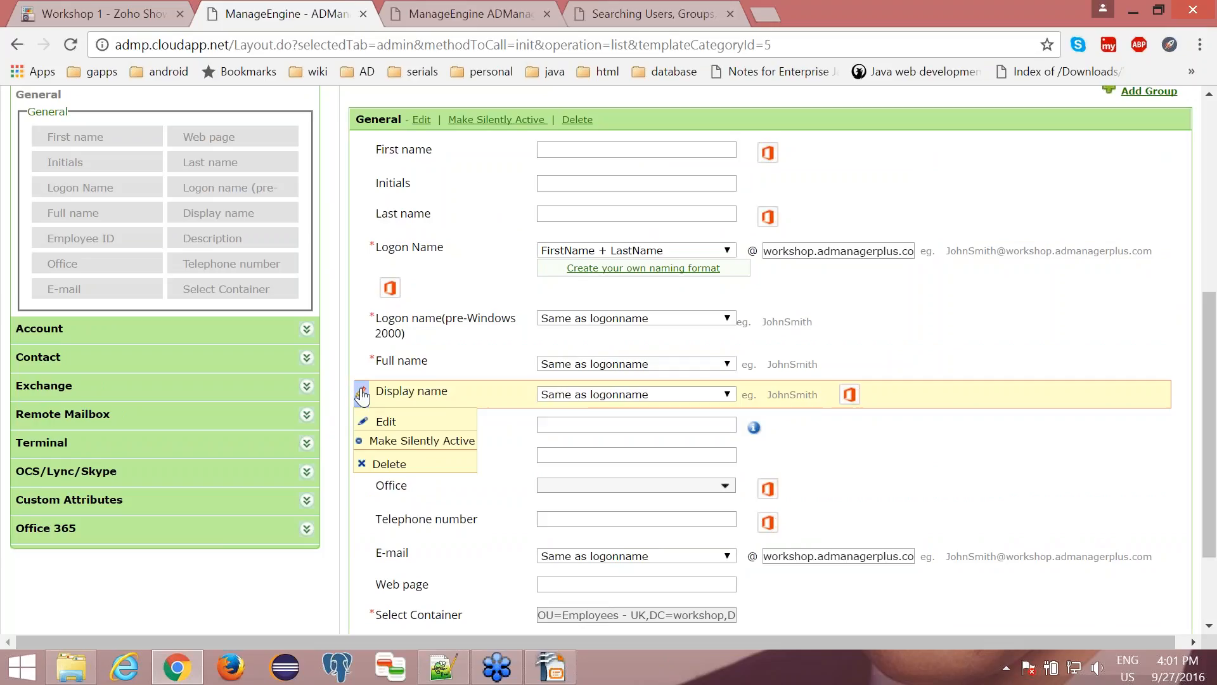
click(385, 421)
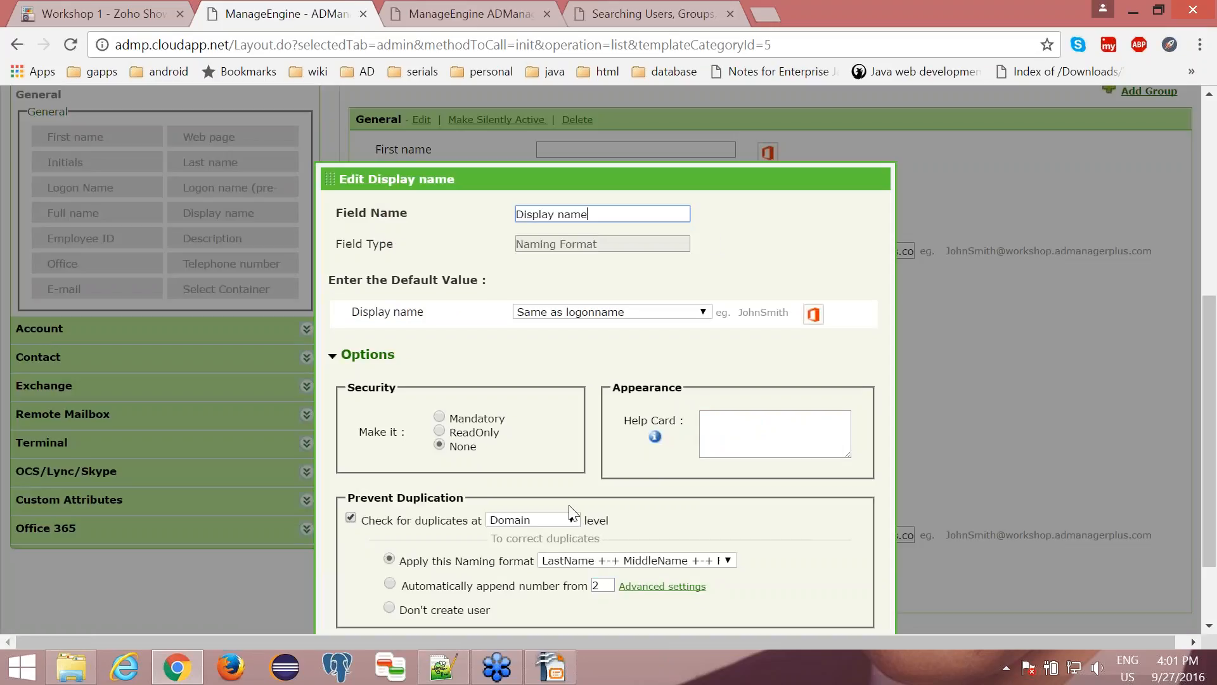
click(618, 312)
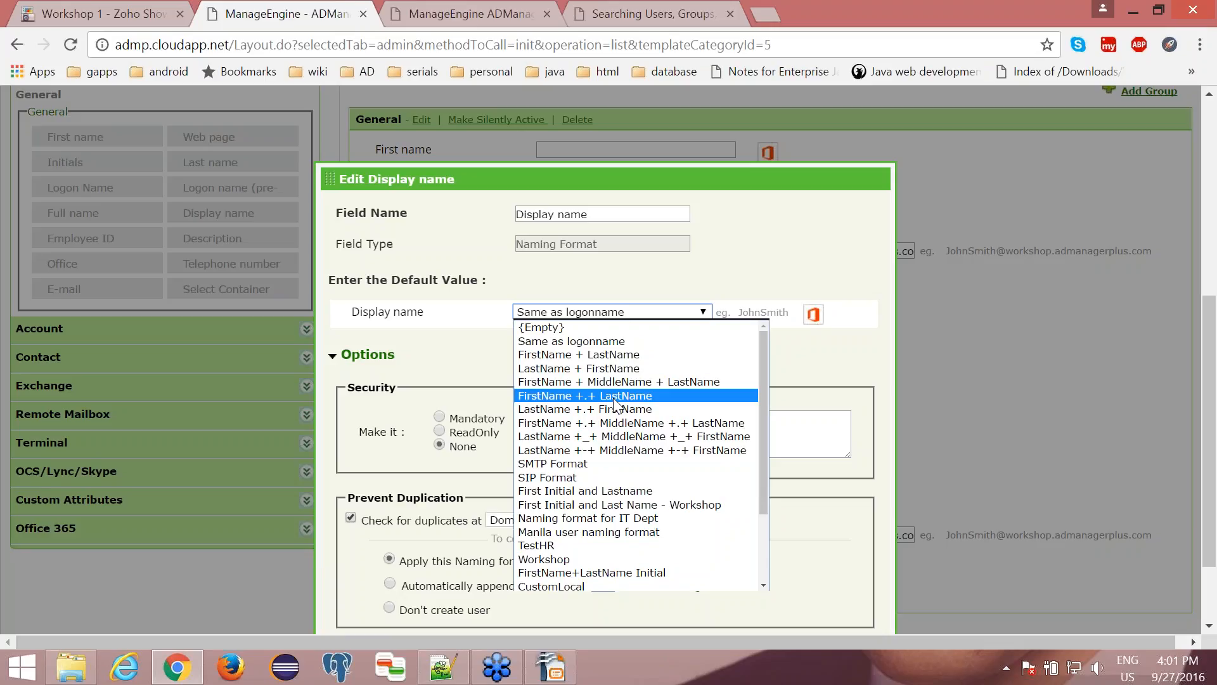
click(823, 385)
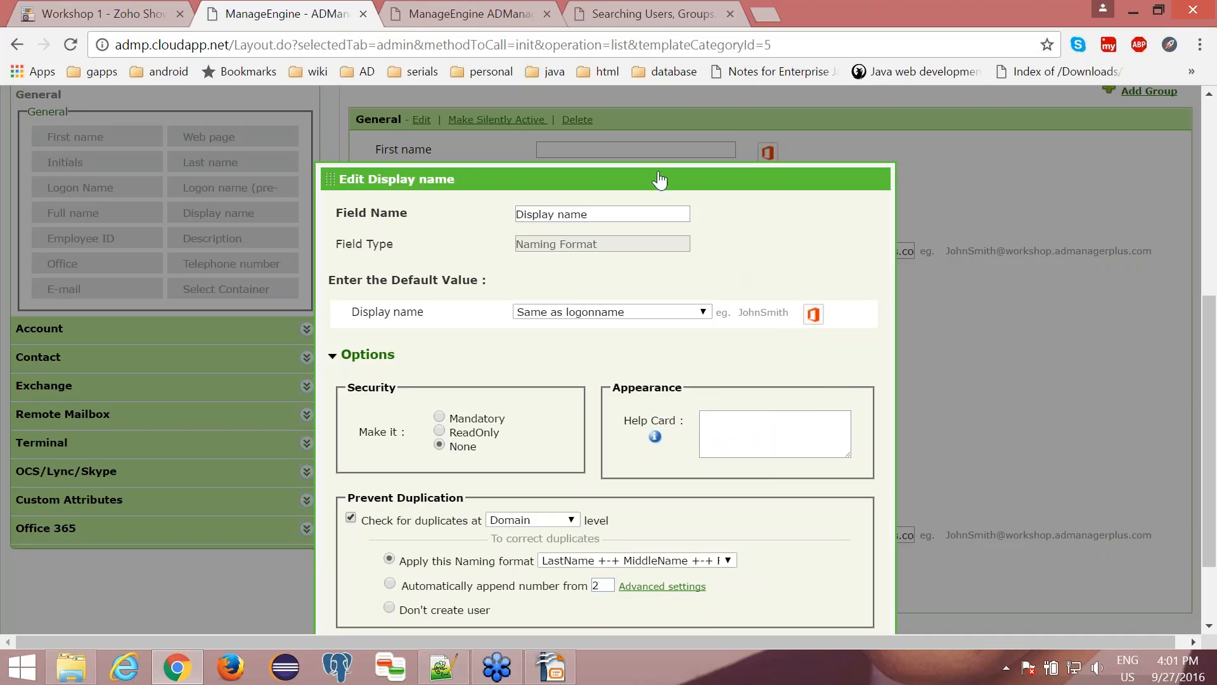
- Accept the Display name field settings and save Template for UK
drag(662, 184, 650, 143)
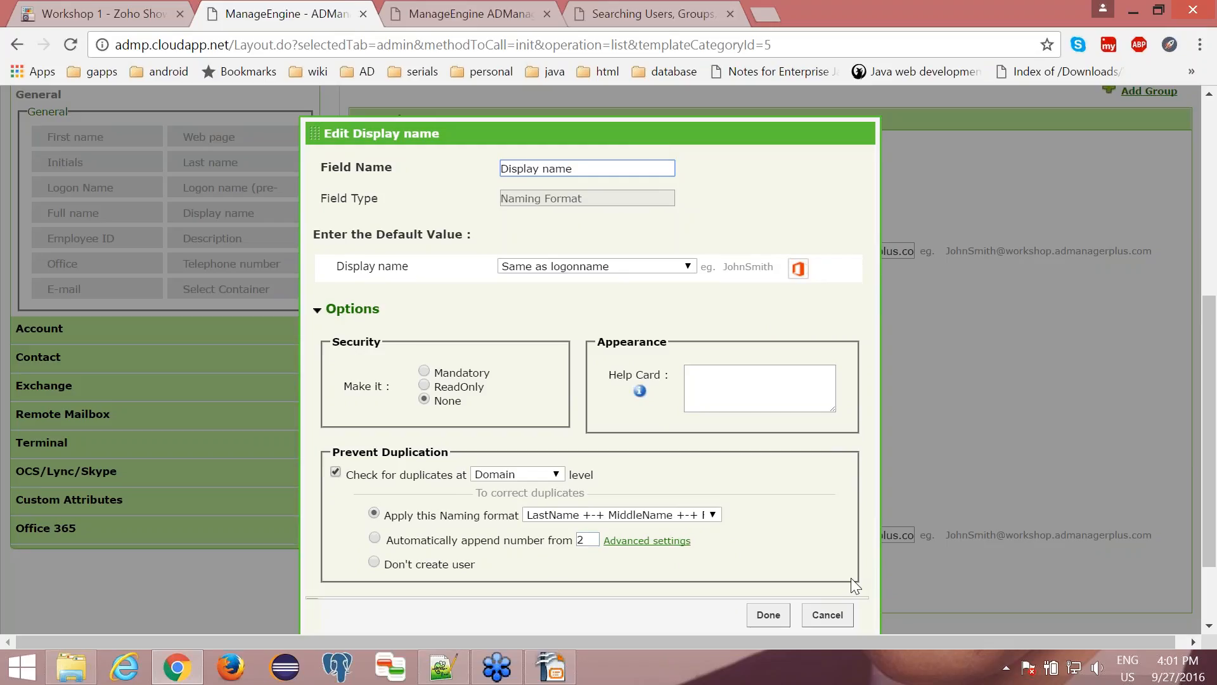
click(768, 615)
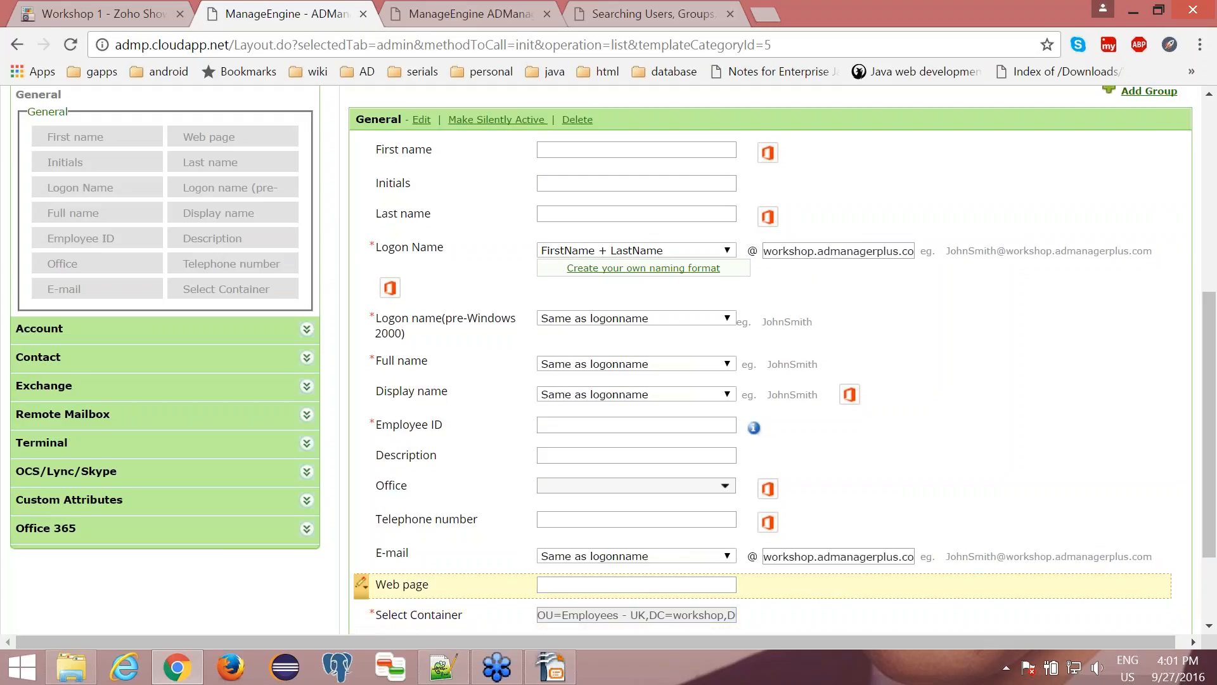
scroll(571, 523, down, 2)
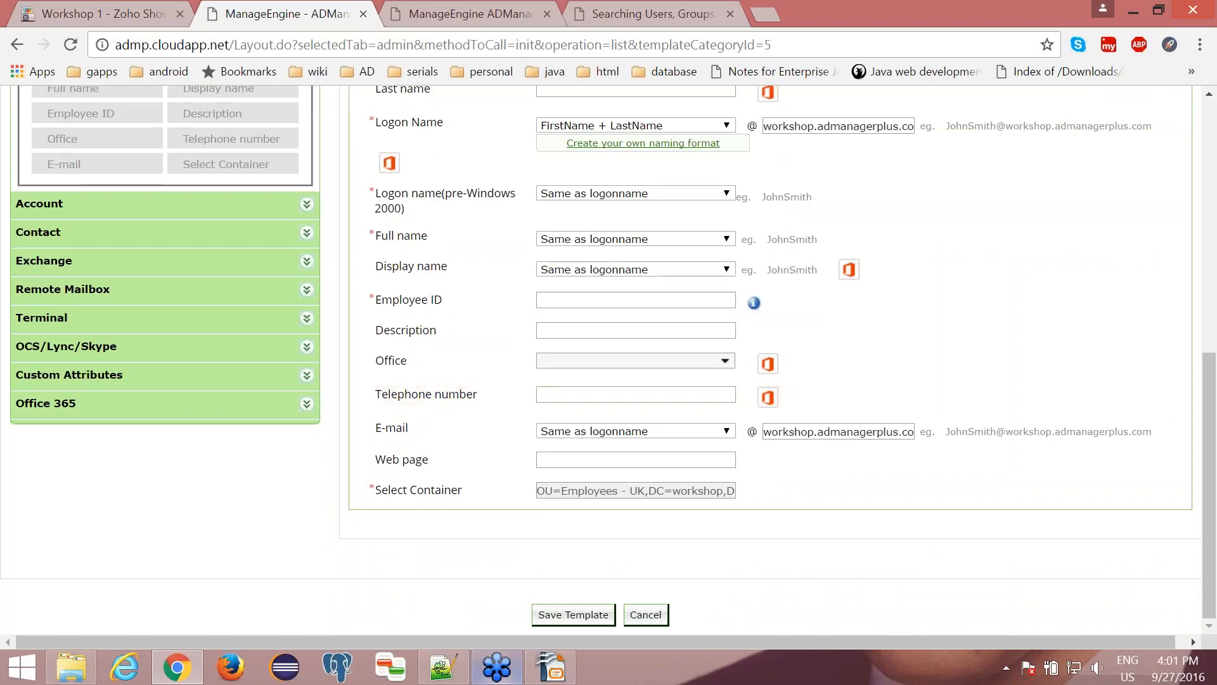
click(562, 616)
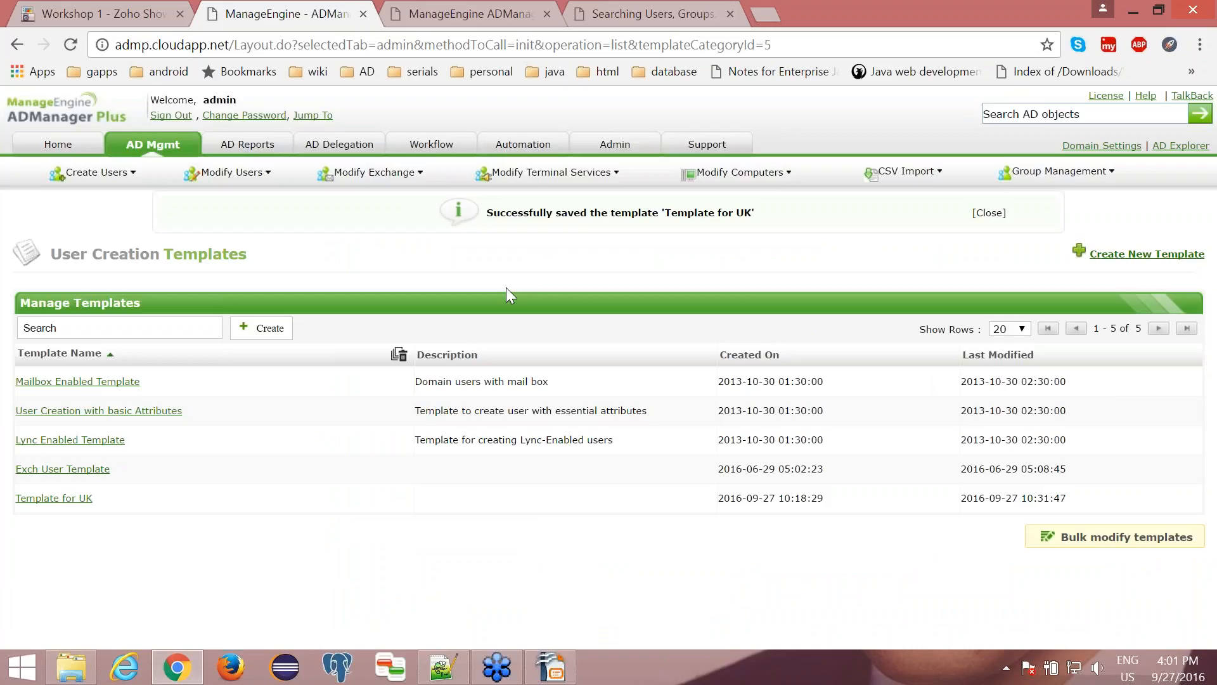
- Start a new naming format in the Admin custom settings and name it IT Admin
click(618, 145)
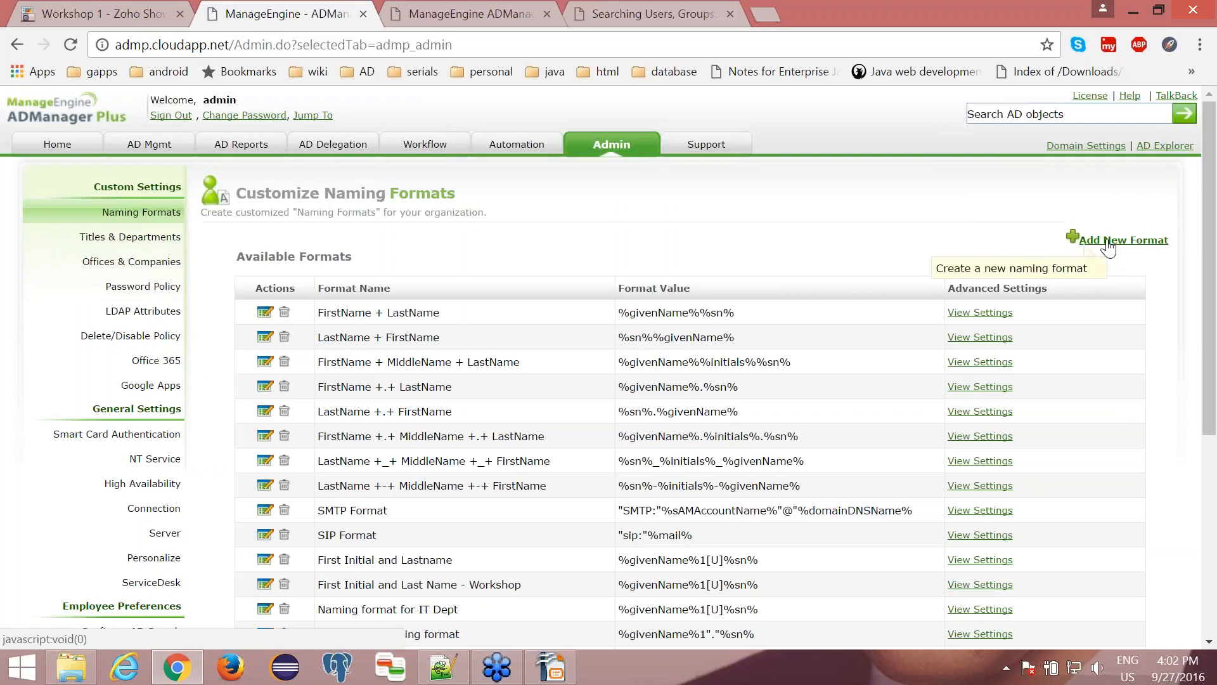
click(1110, 241)
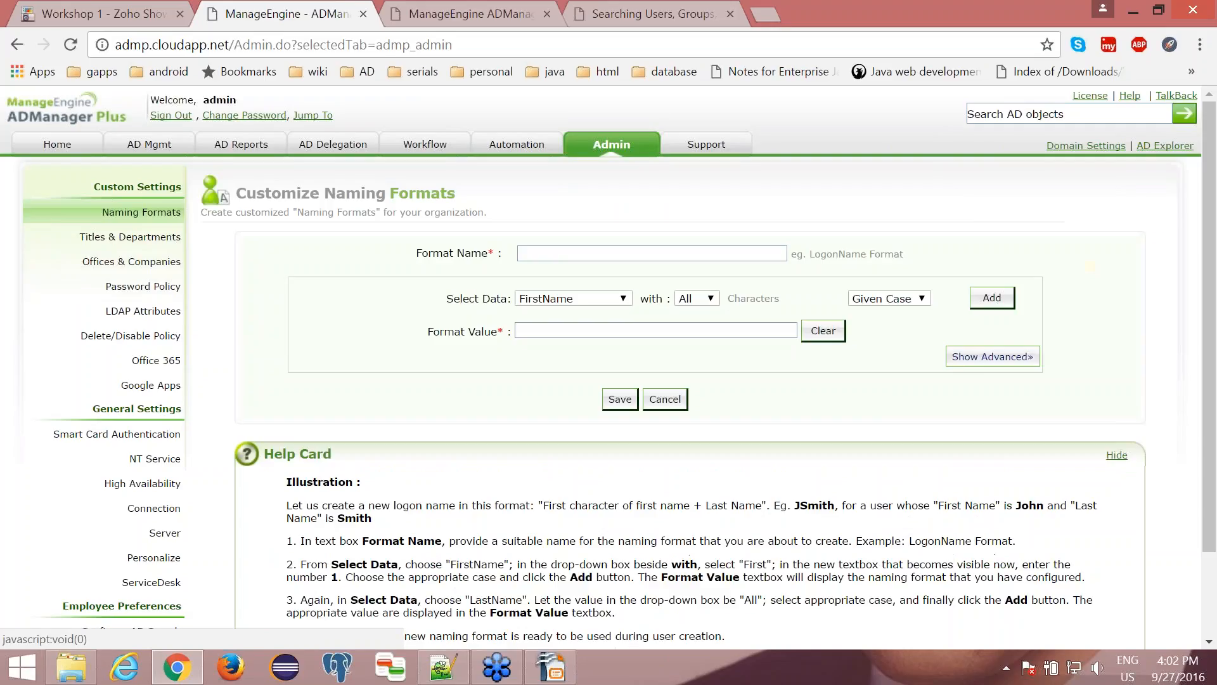
click(621, 251)
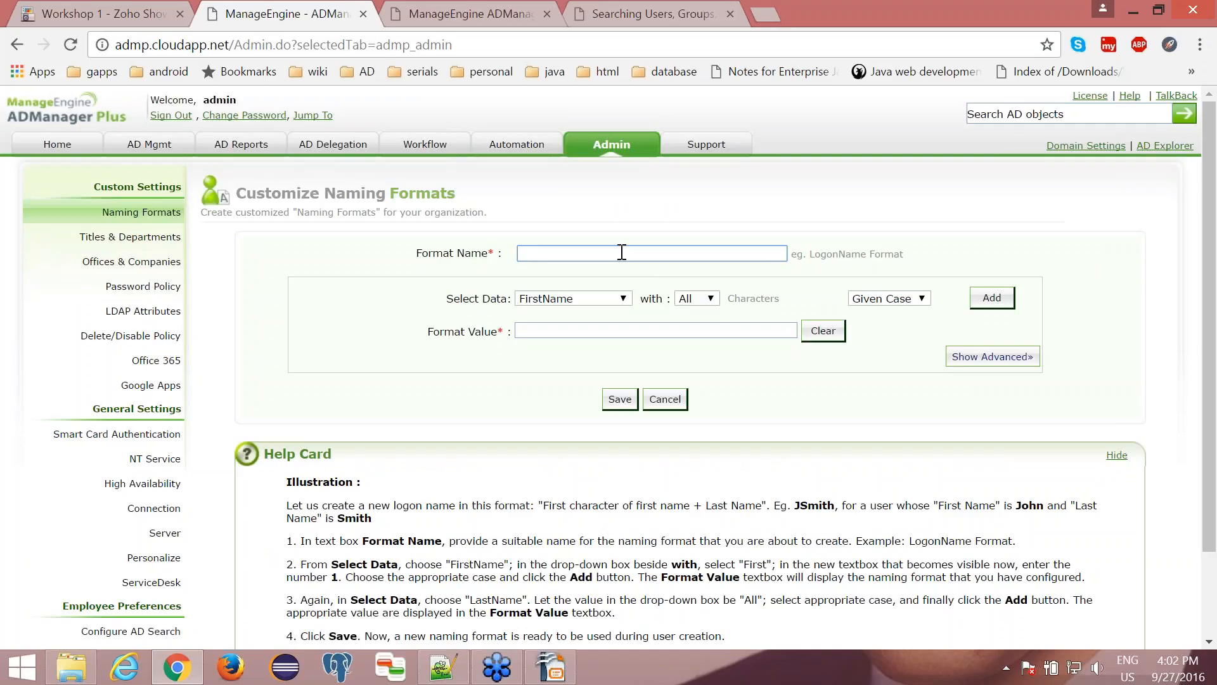
text(IT Admin)
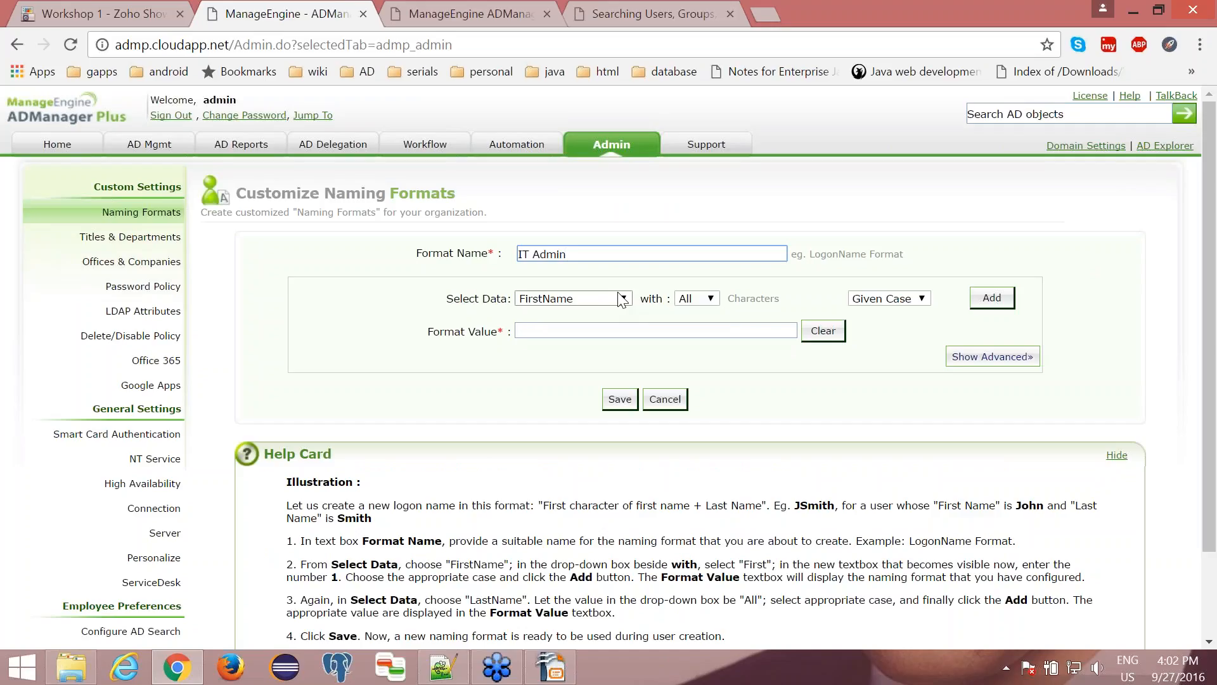
- Build the format value from the text ITAdmin followed by all characters of FirstName in Given Case
click(594, 329)
text(IT)
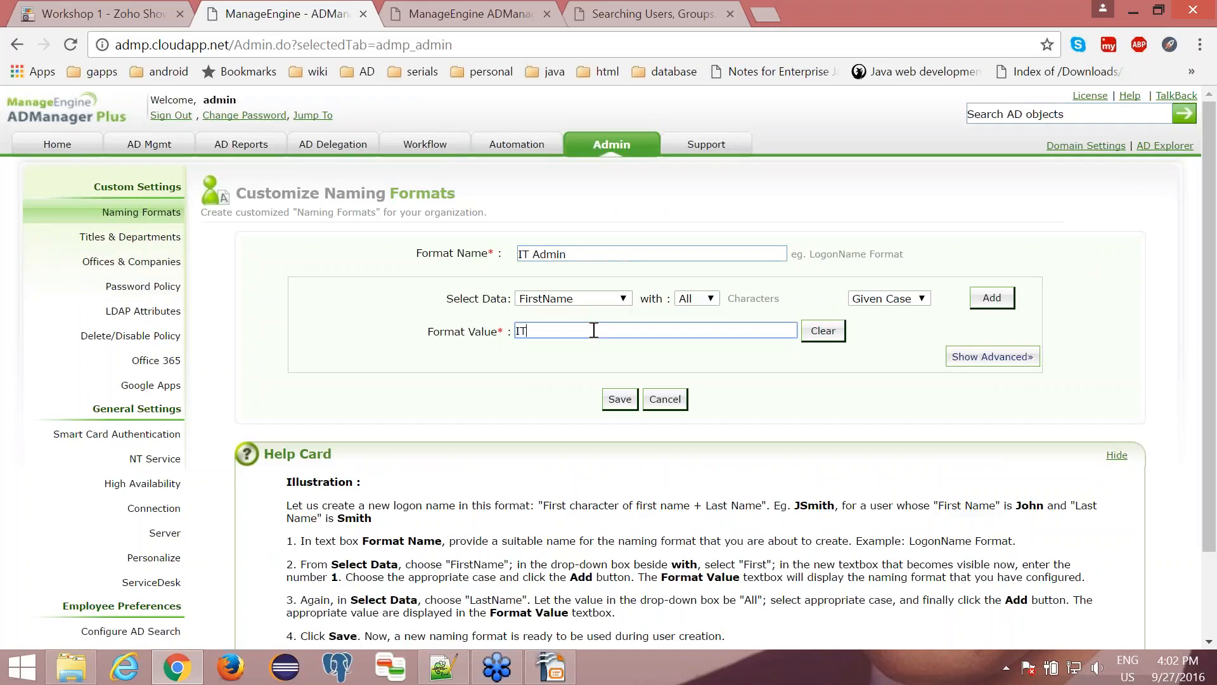
text( Admin)
click(574, 298)
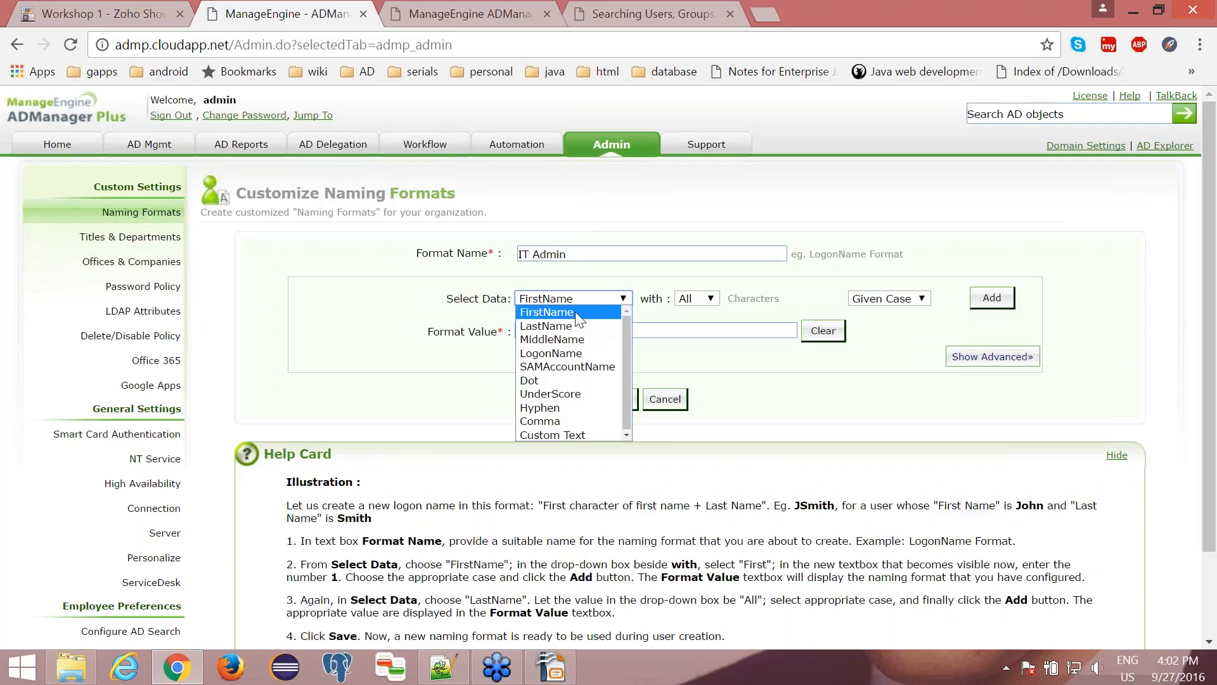
click(576, 311)
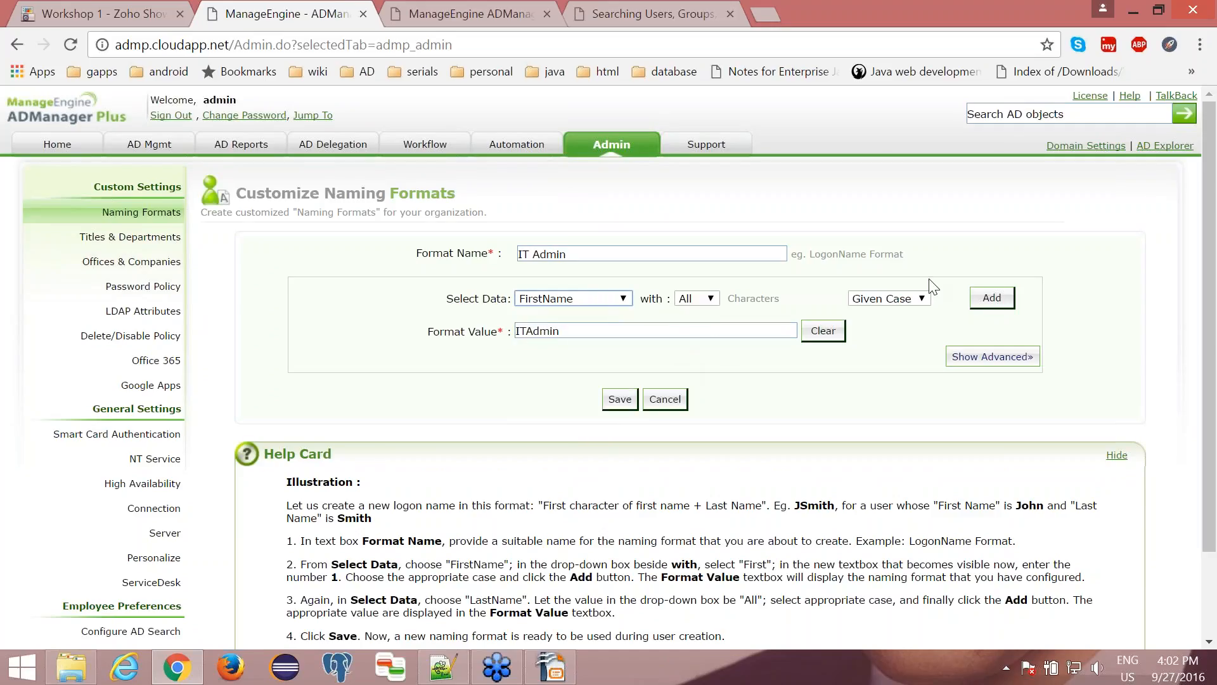
click(990, 299)
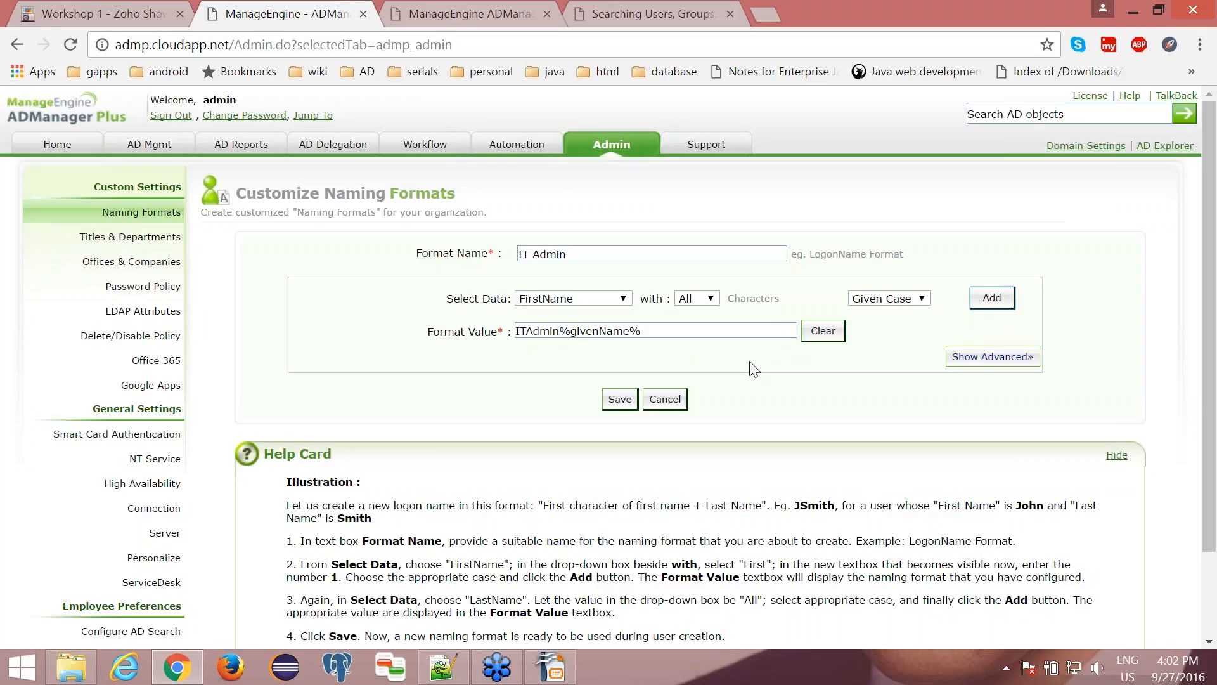
- Save the IT Admin naming format and dismiss the confirmation message
click(600, 300)
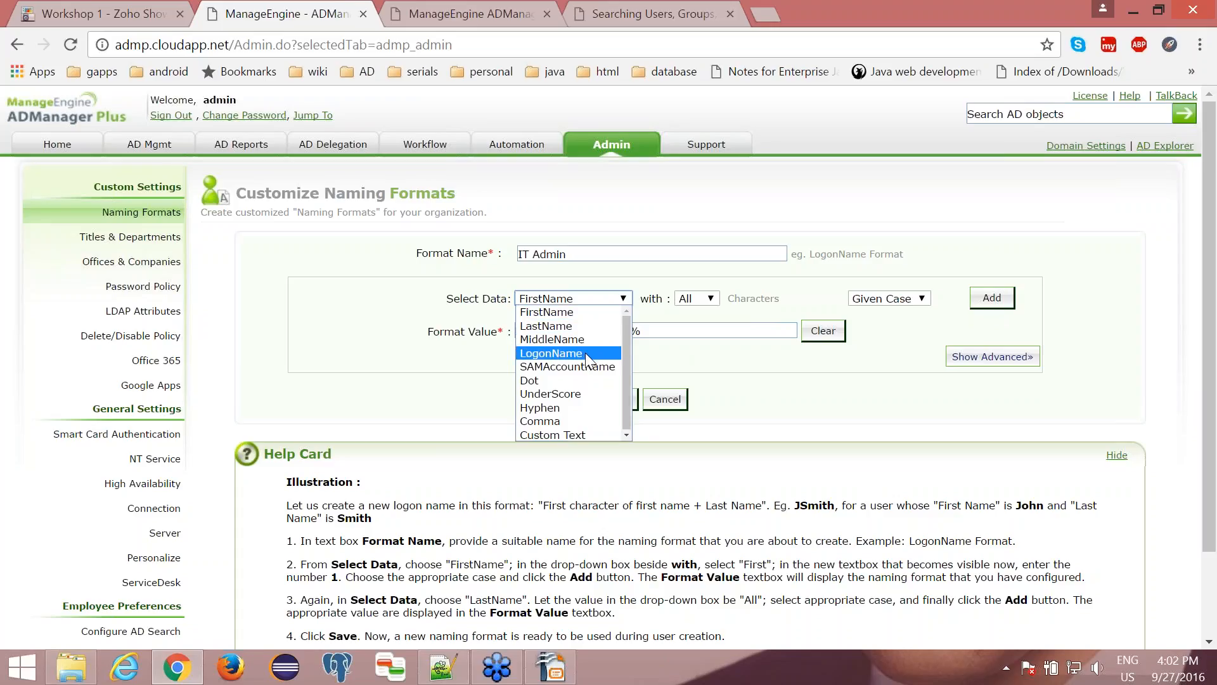
click(676, 334)
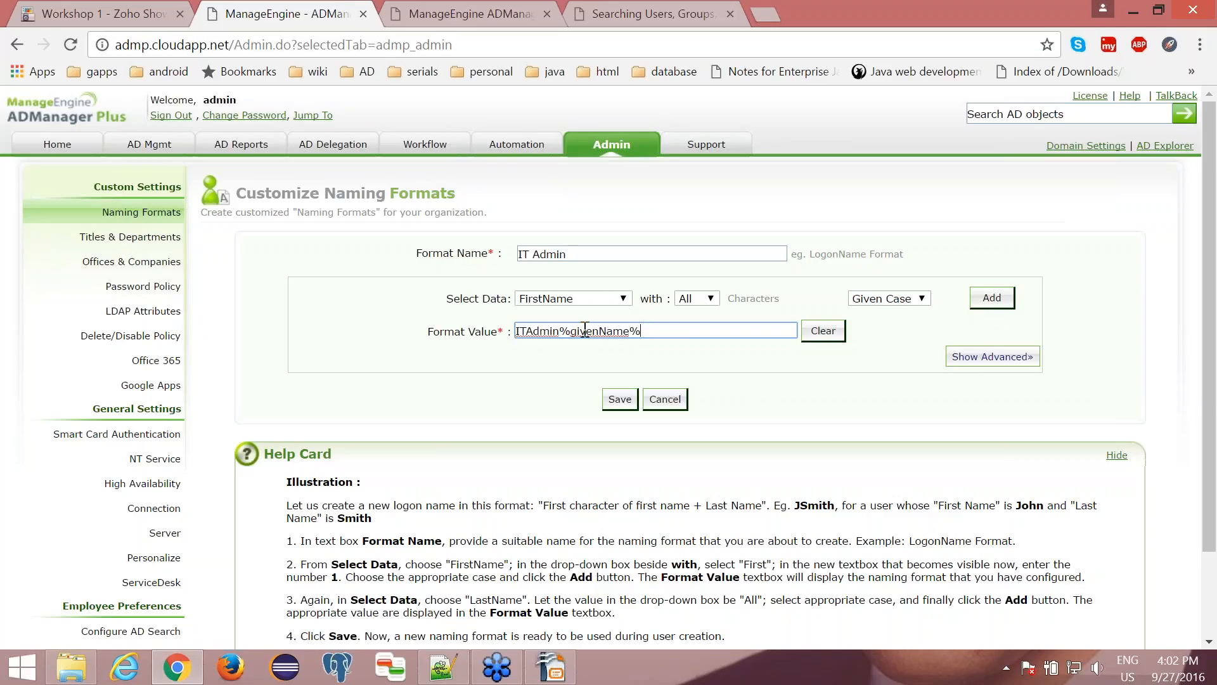
click(621, 409)
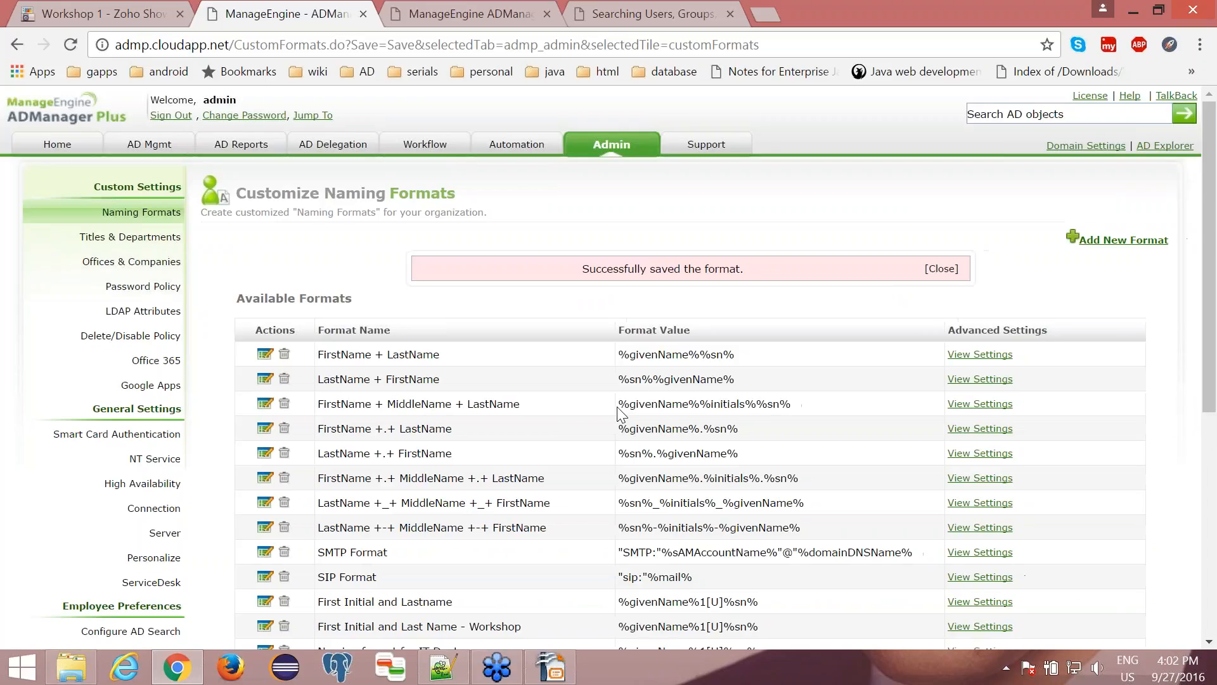
click(951, 269)
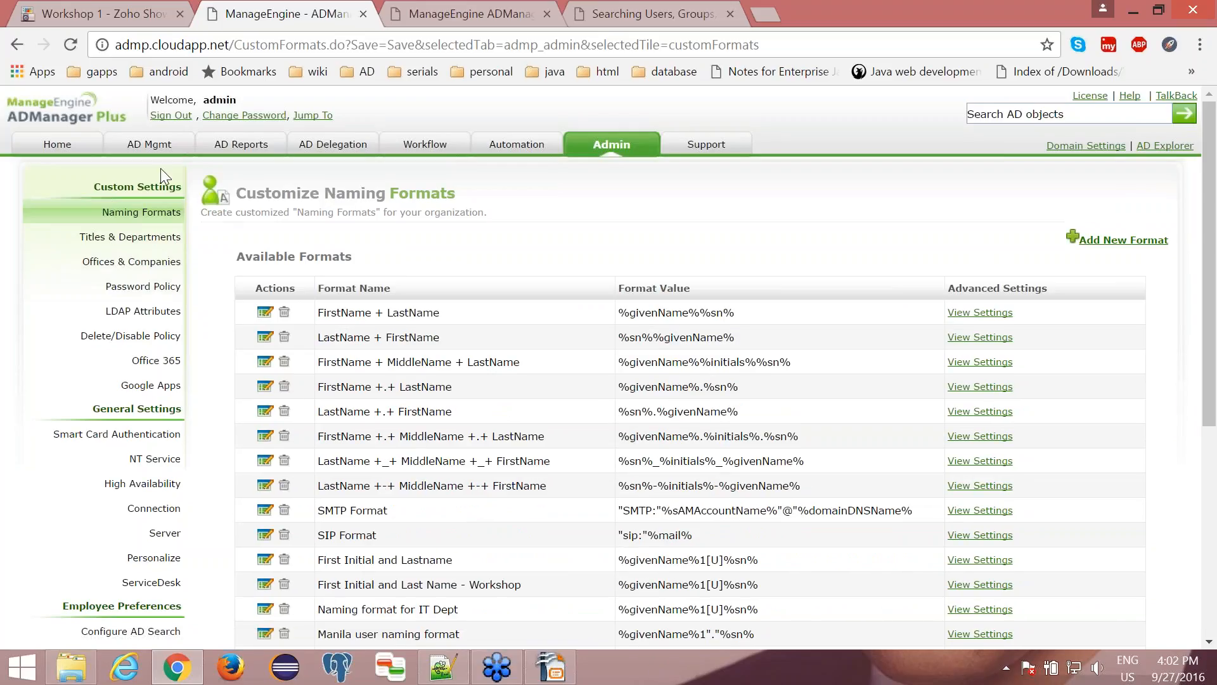
- Reopen Template for UK from the user creation templates and enable drag-n-drop customization
click(151, 147)
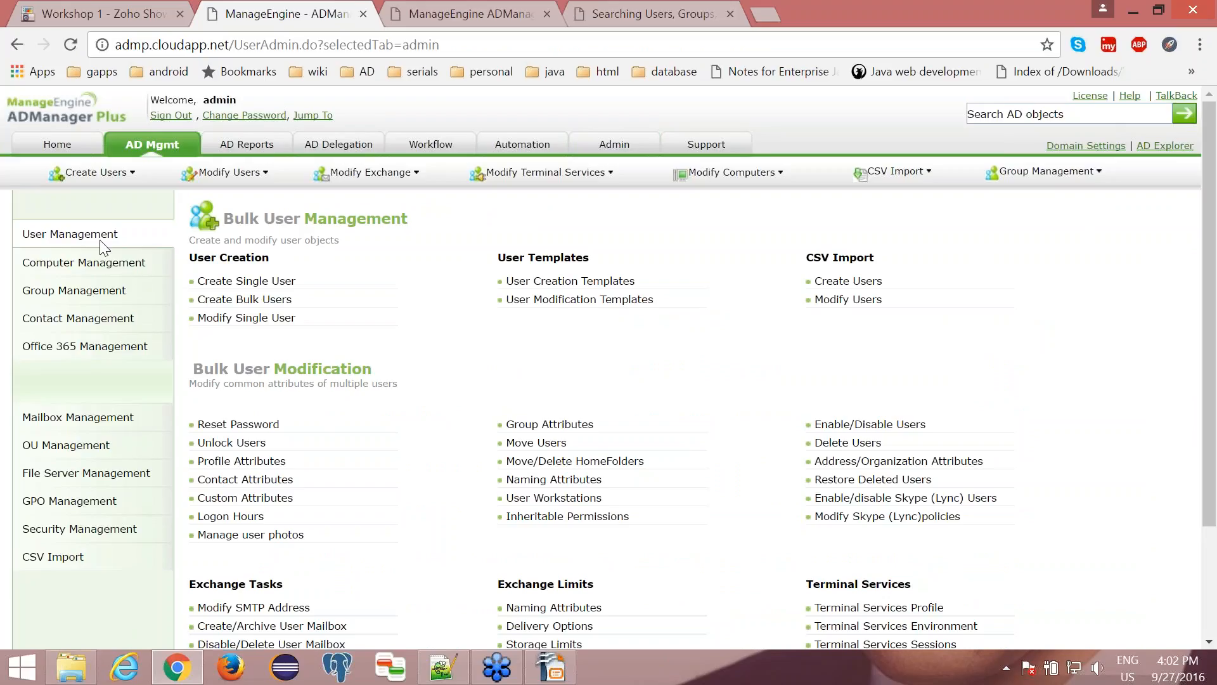
click(541, 284)
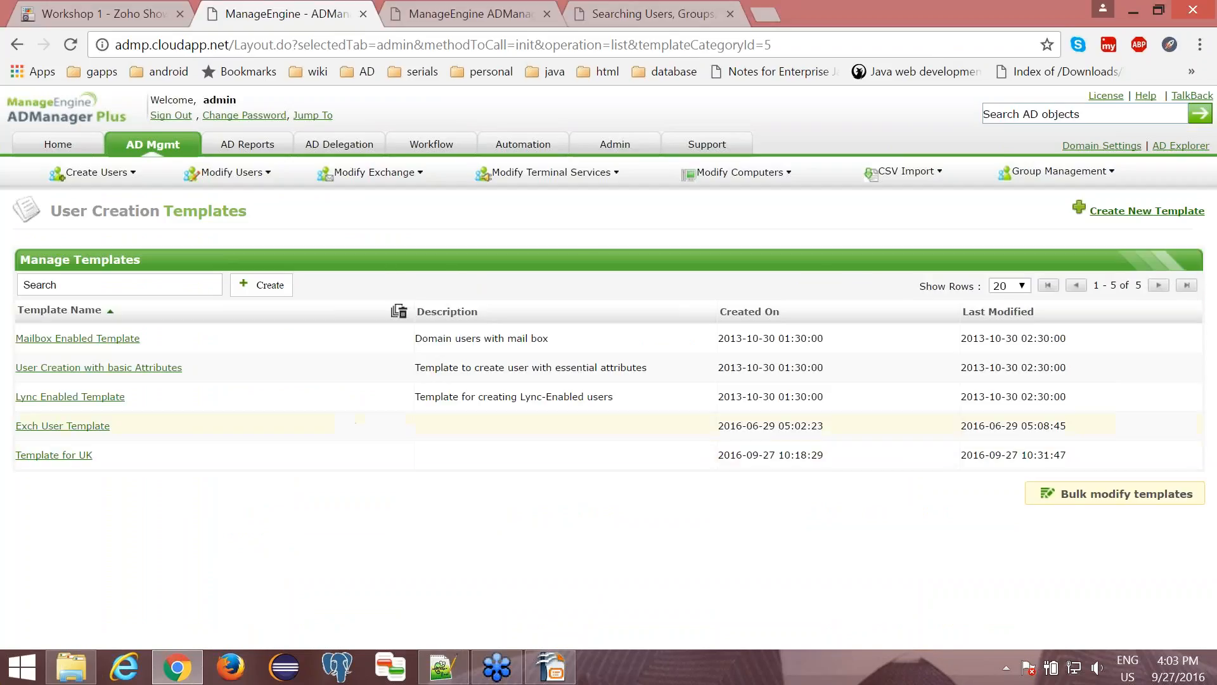
click(81, 454)
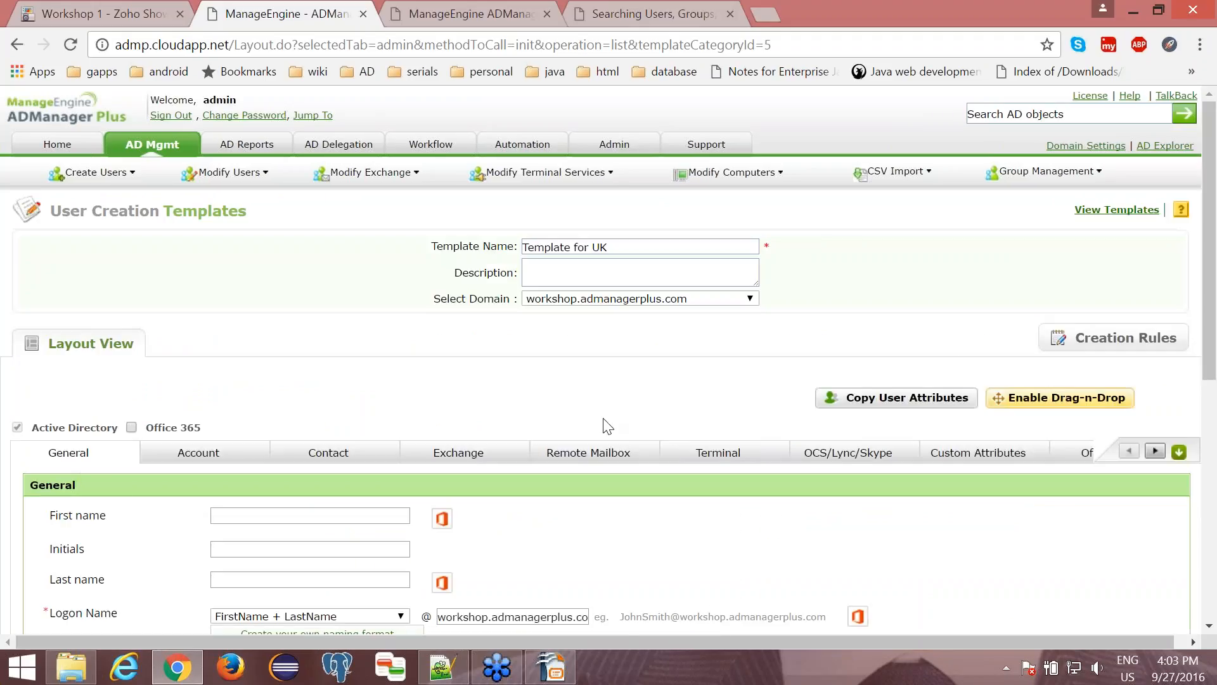
click(1028, 401)
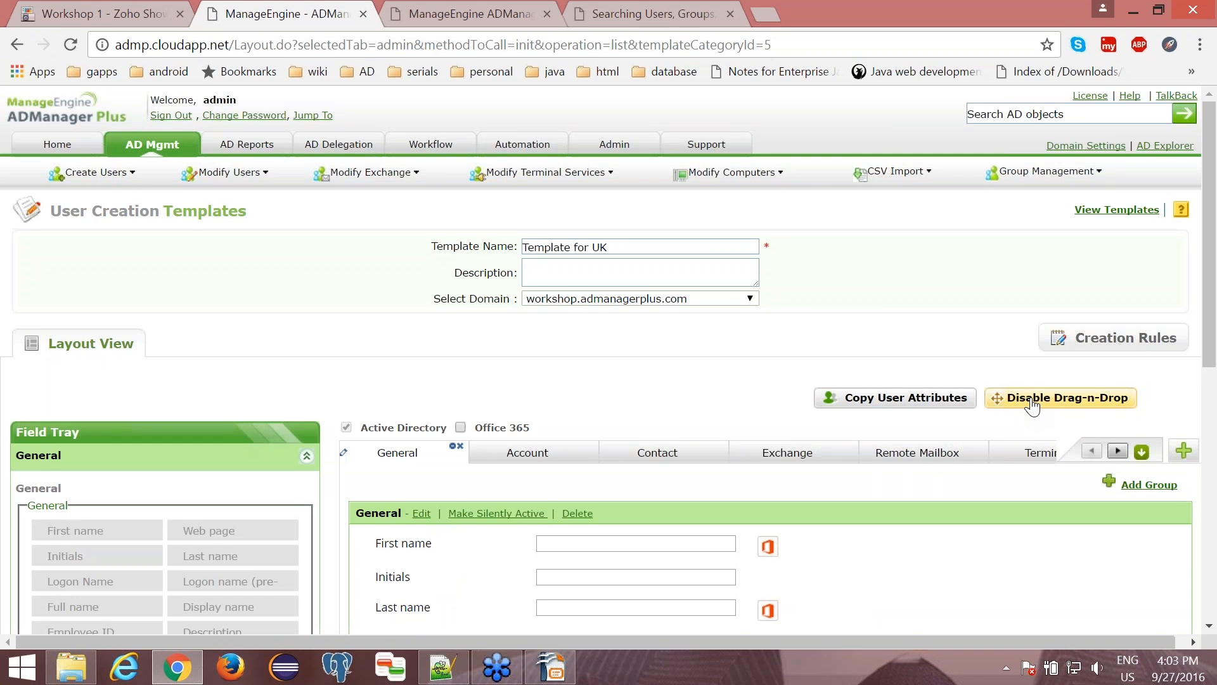
- Edit the Logon Name field to use the IT Admin naming format as its default value, and accept the settings
scroll(409, 323, down, 5)
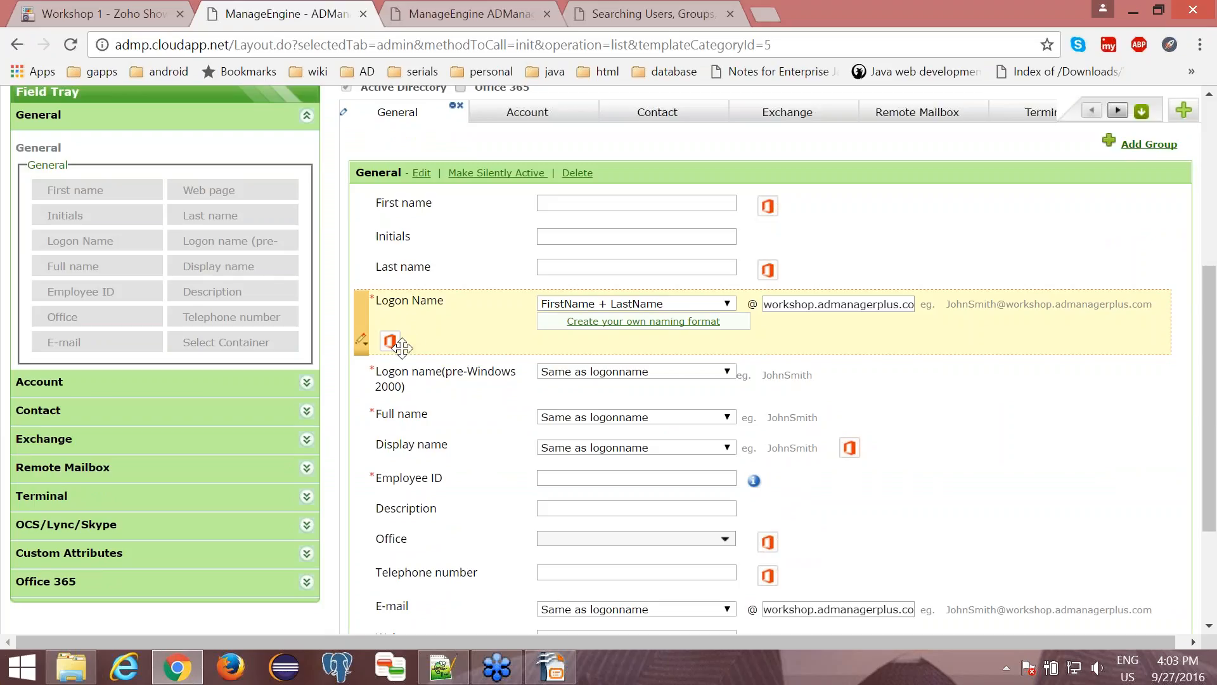
click(362, 338)
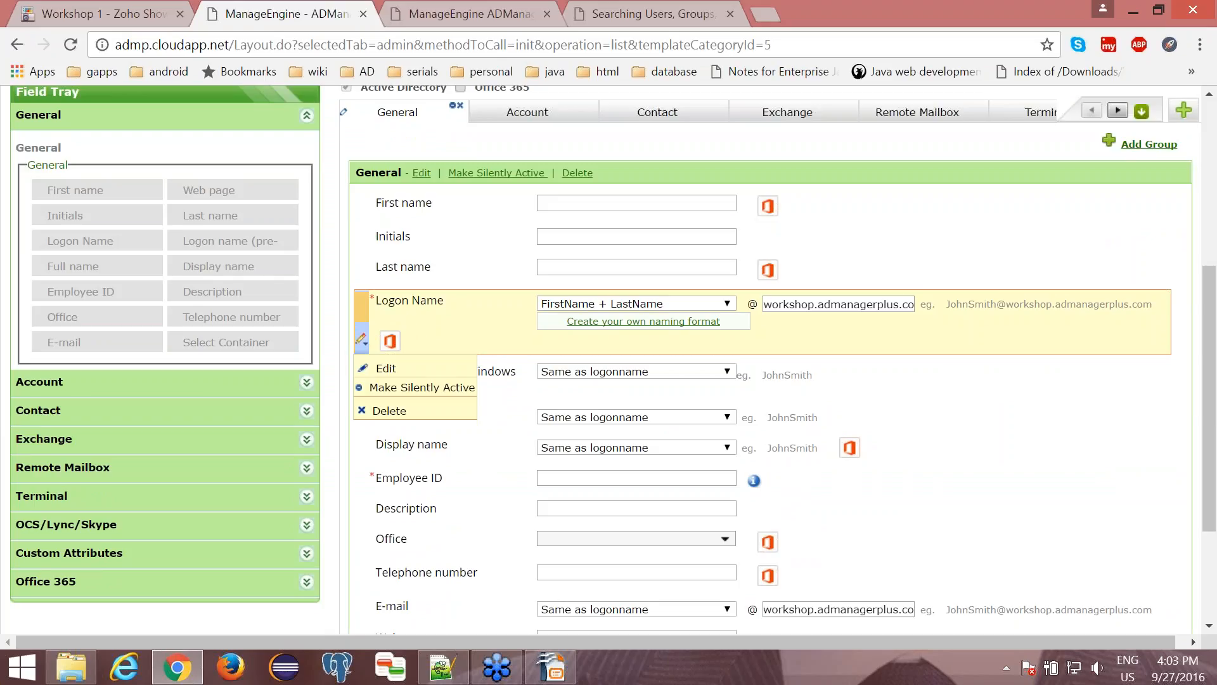
click(373, 365)
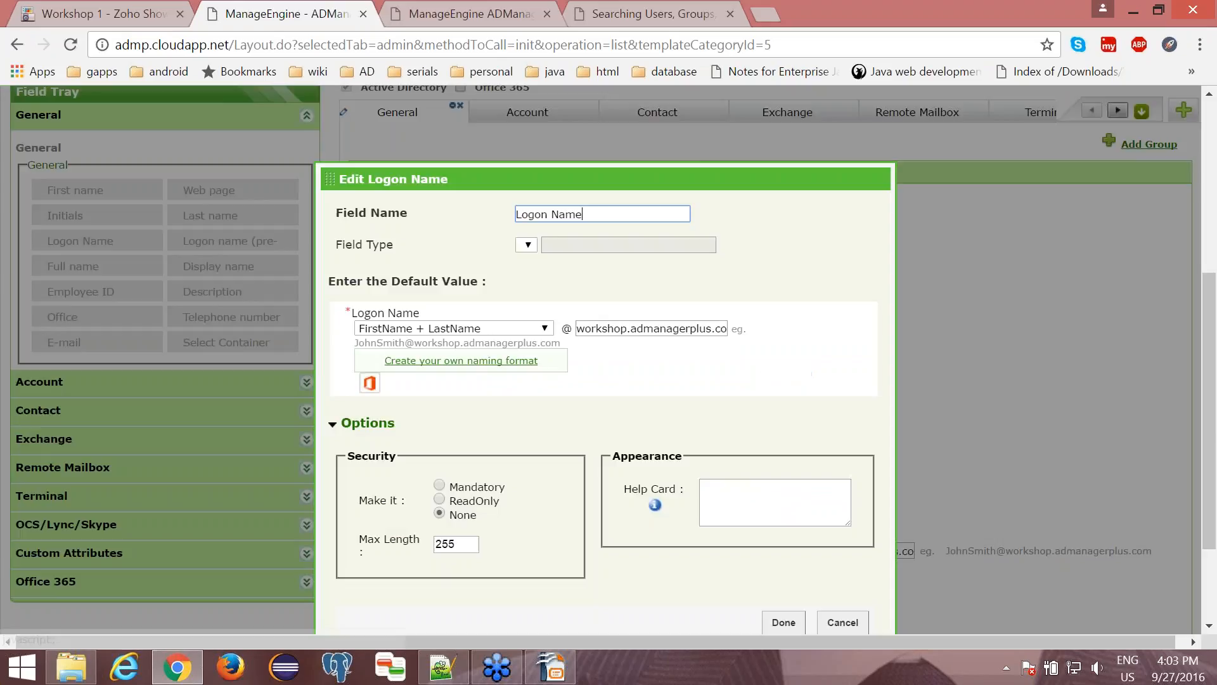
click(474, 327)
scroll(466, 461, down, 3)
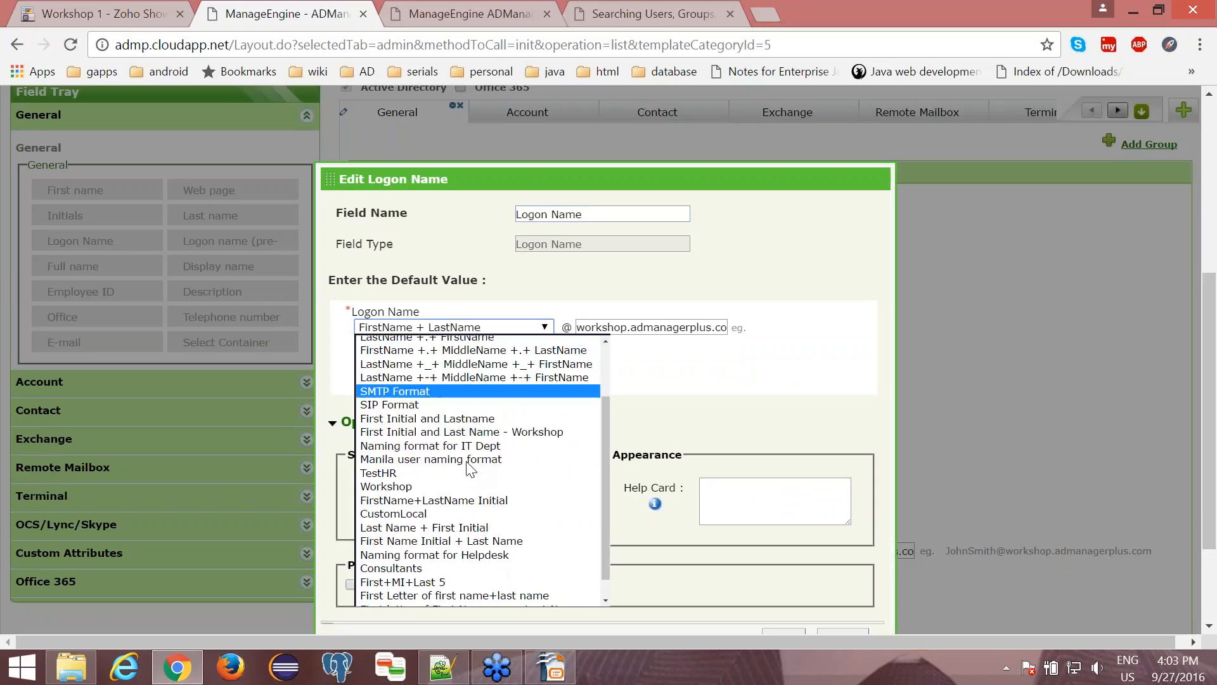
click(423, 596)
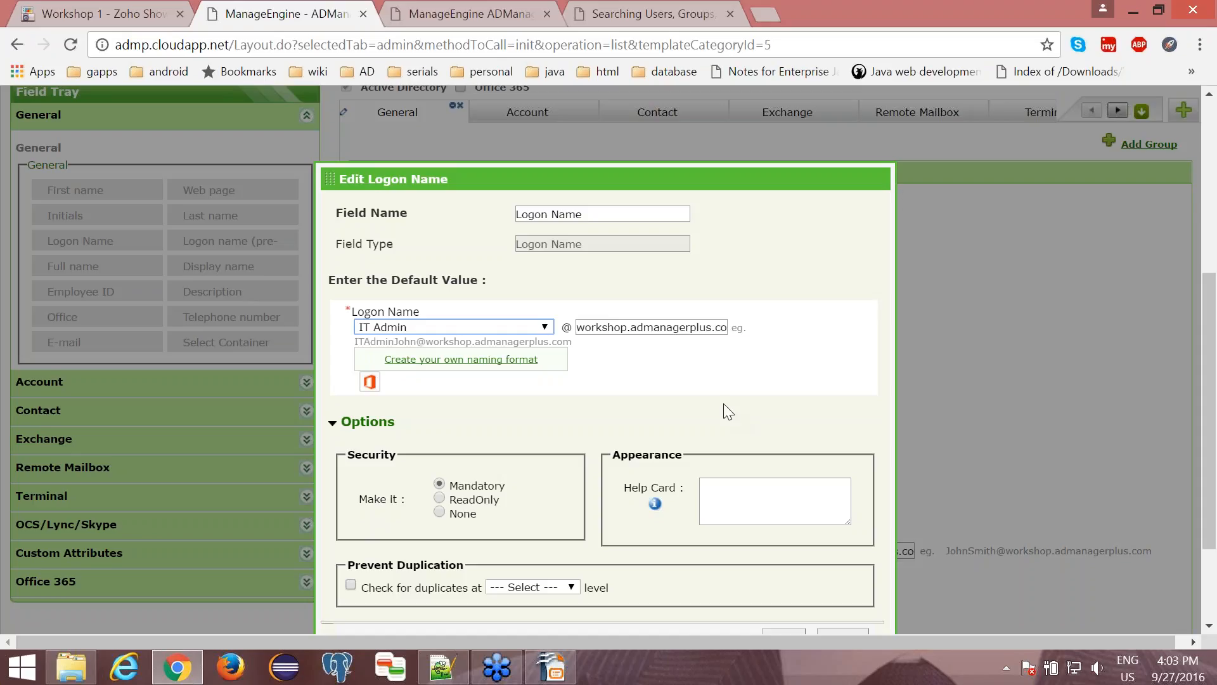
scroll(622, 541, down, 2)
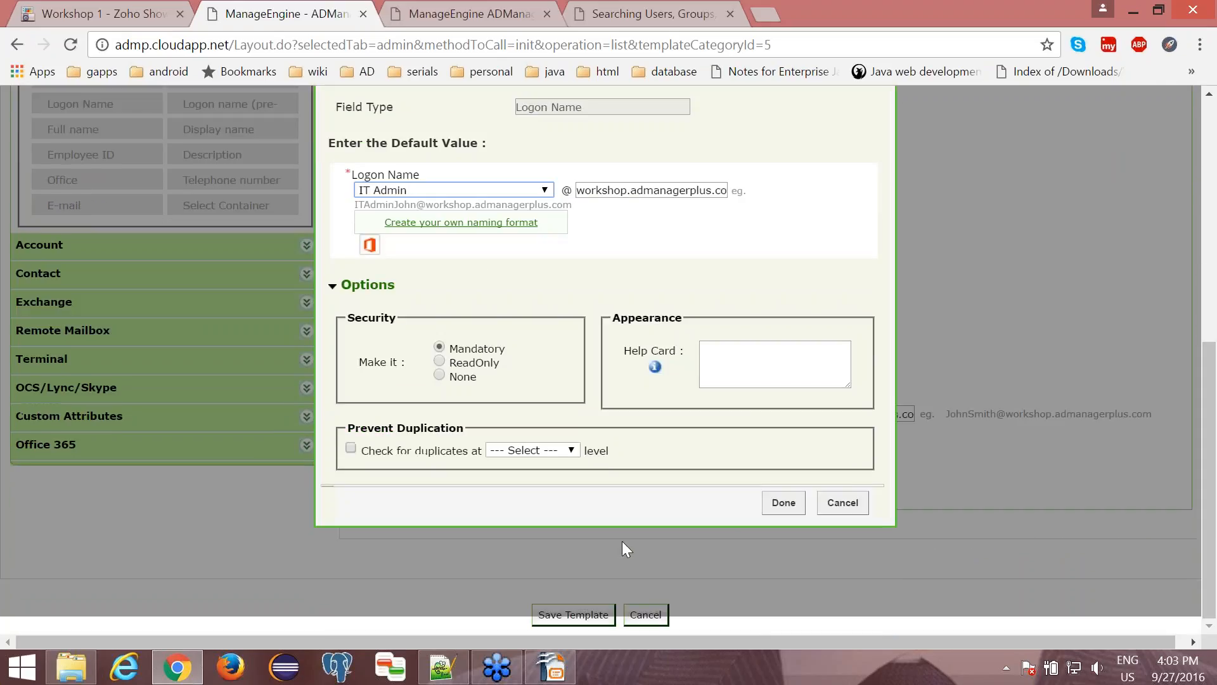
click(783, 503)
- Save Template for UK with the changed logon name format
scroll(612, 548, down, 1)
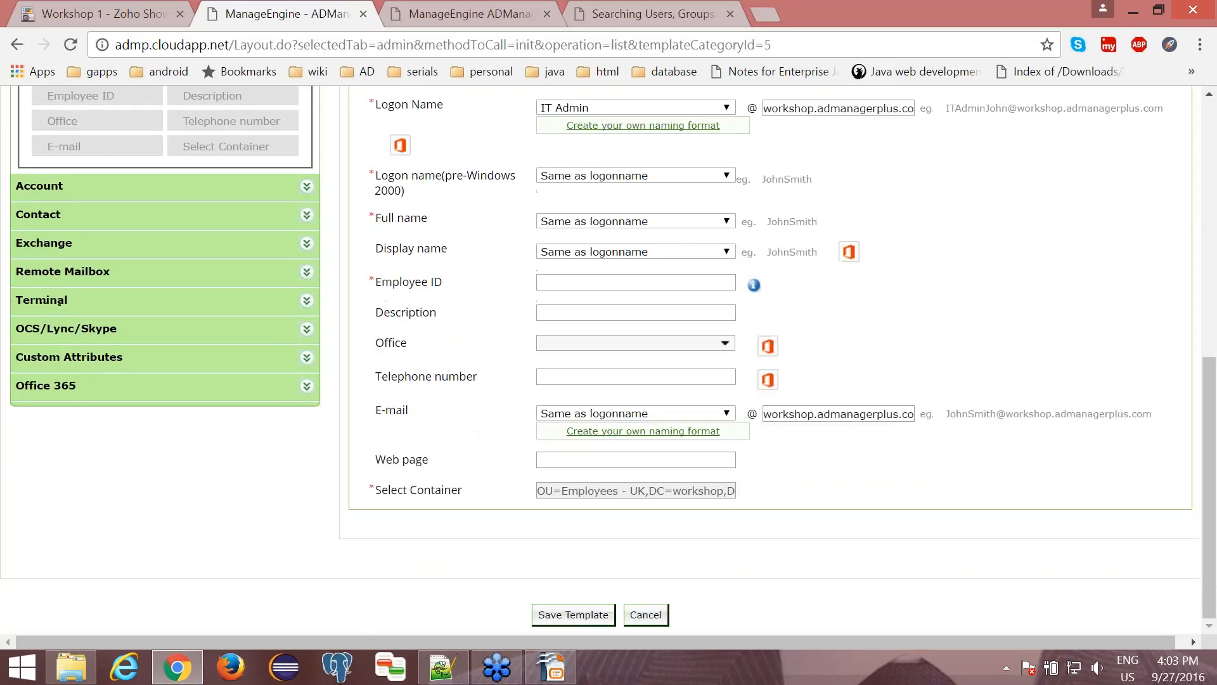
click(573, 614)
click(573, 615)
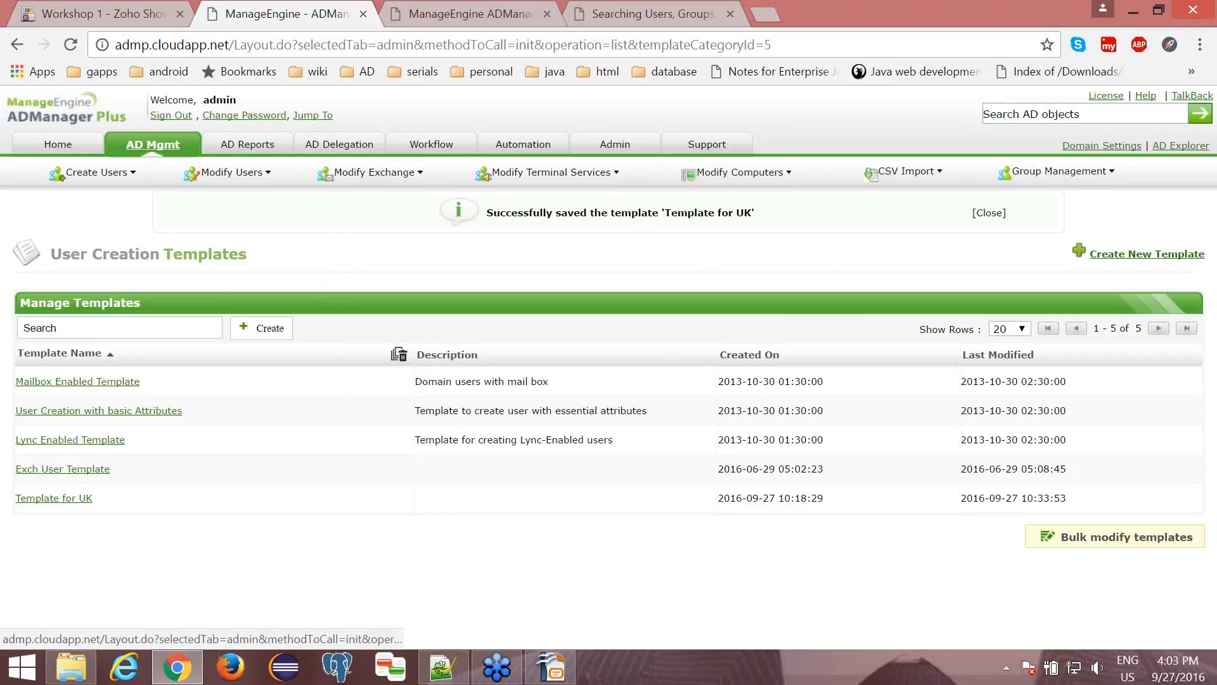
- Start bulk user creation for workshop.admanagerplus.com and choose Template for UK as the template
click(153, 145)
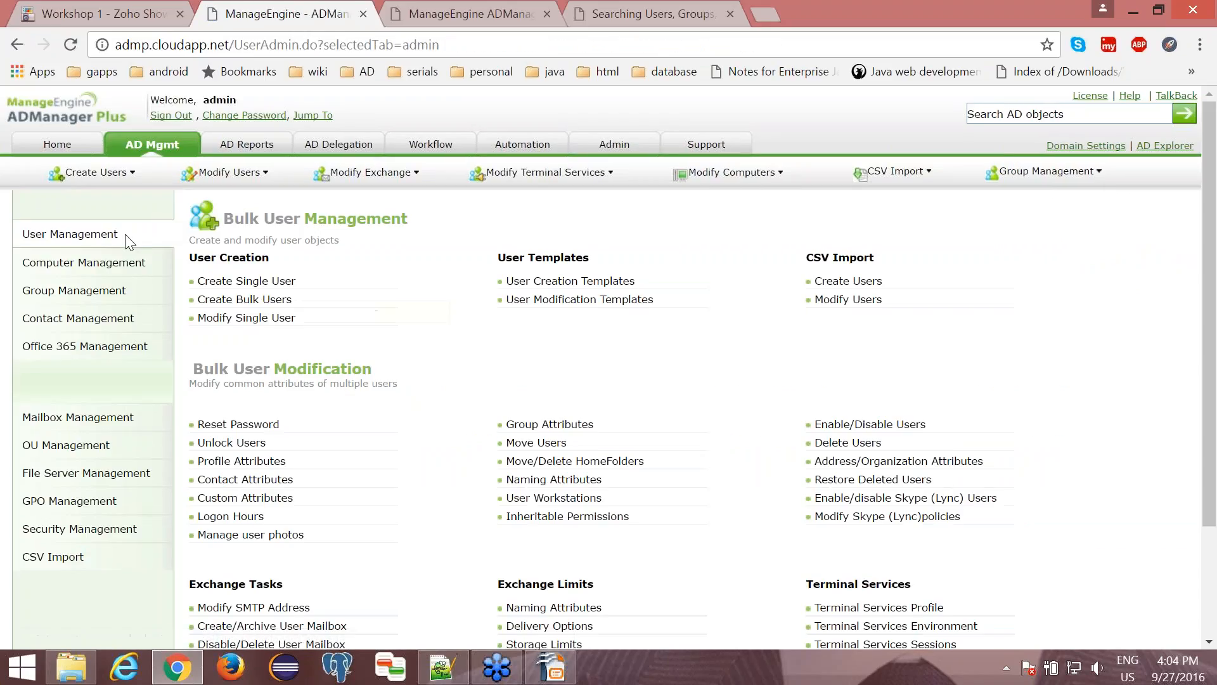
click(220, 307)
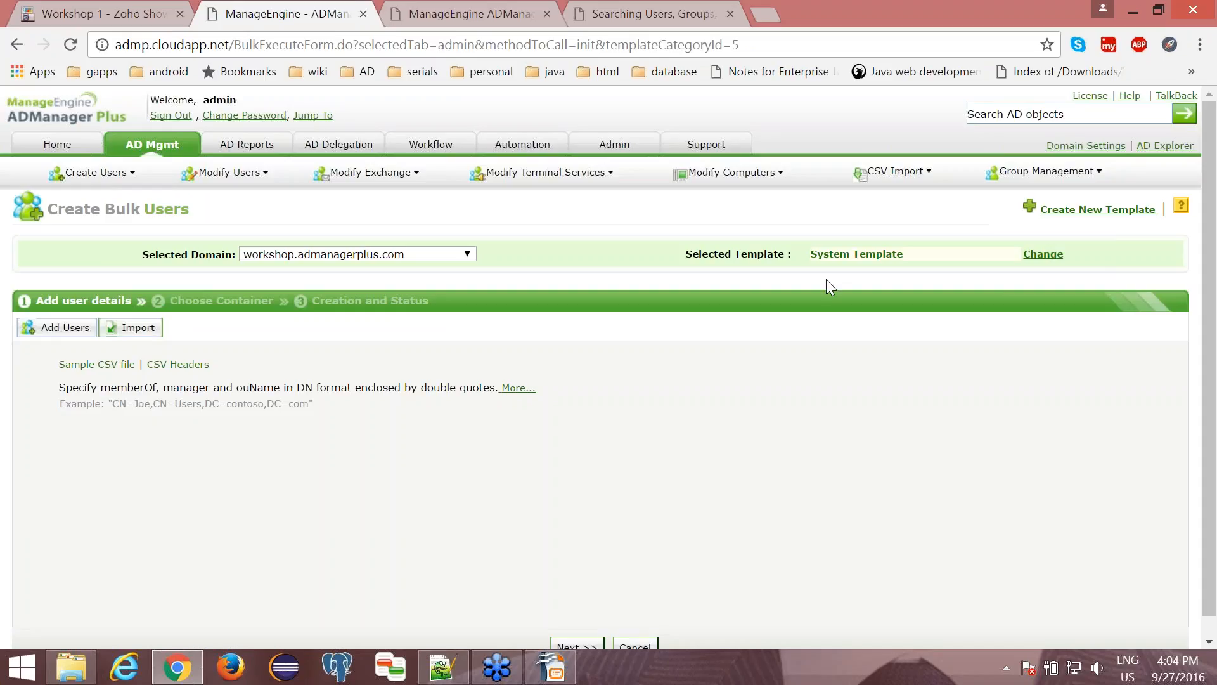
click(830, 255)
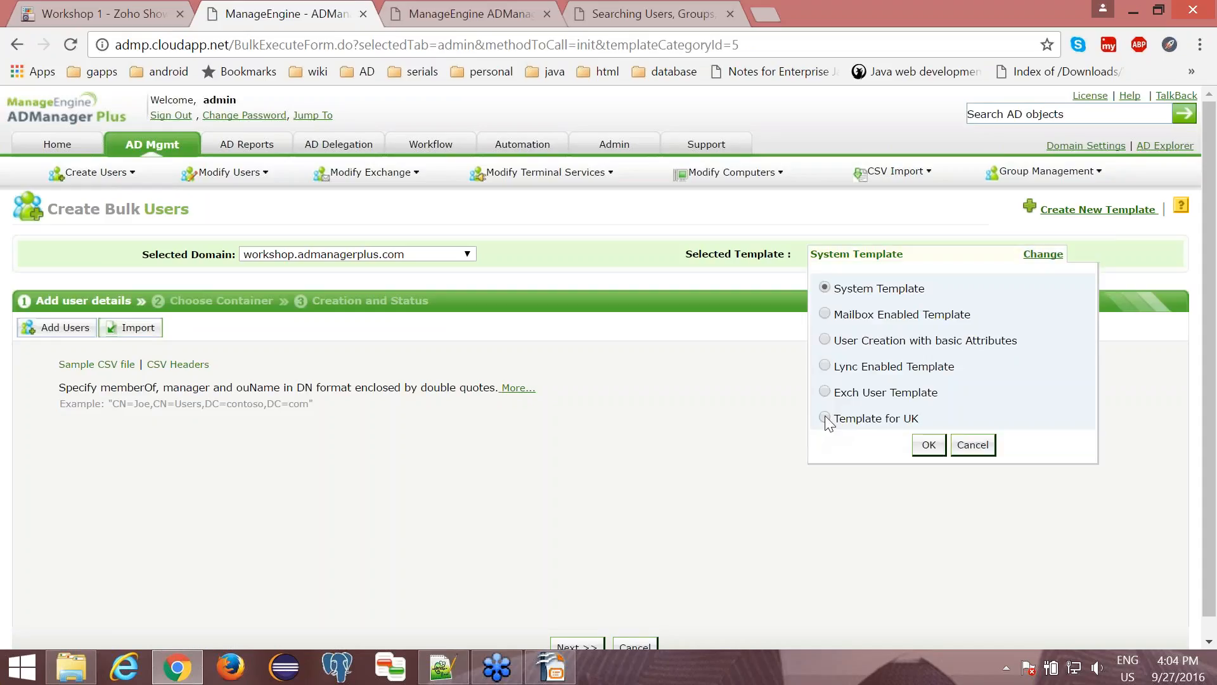
click(825, 418)
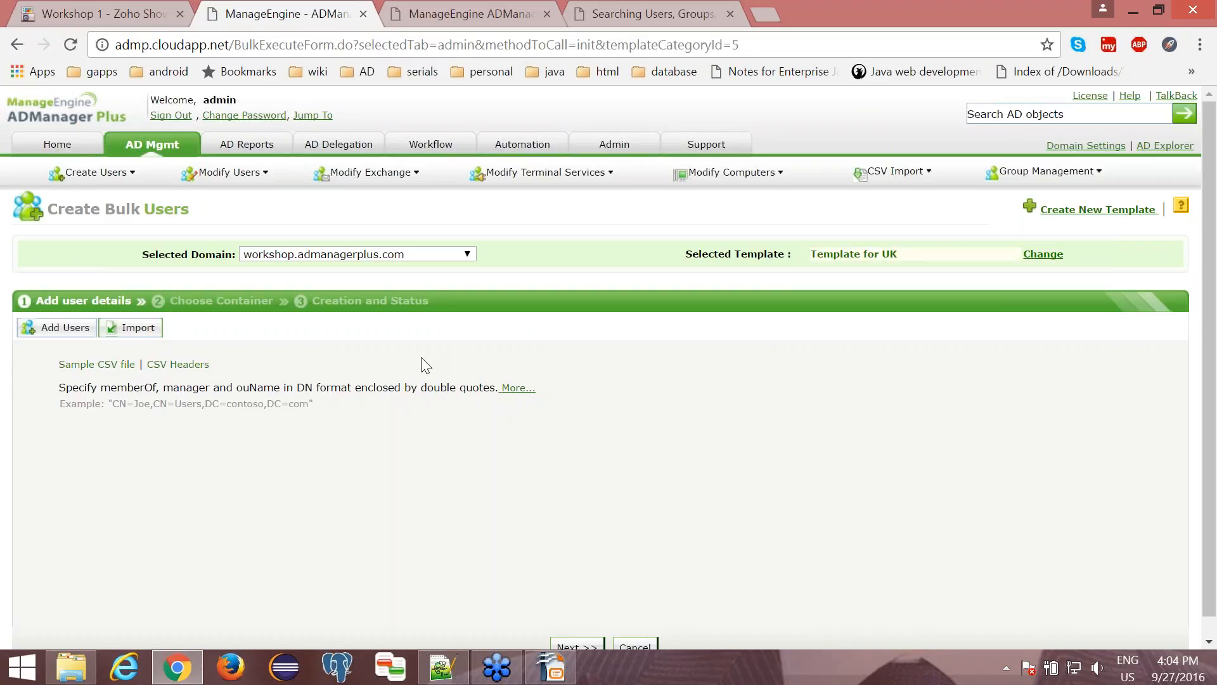
- Import createusers.csv into the bulk user list and check the imported row's validation status
click(151, 328)
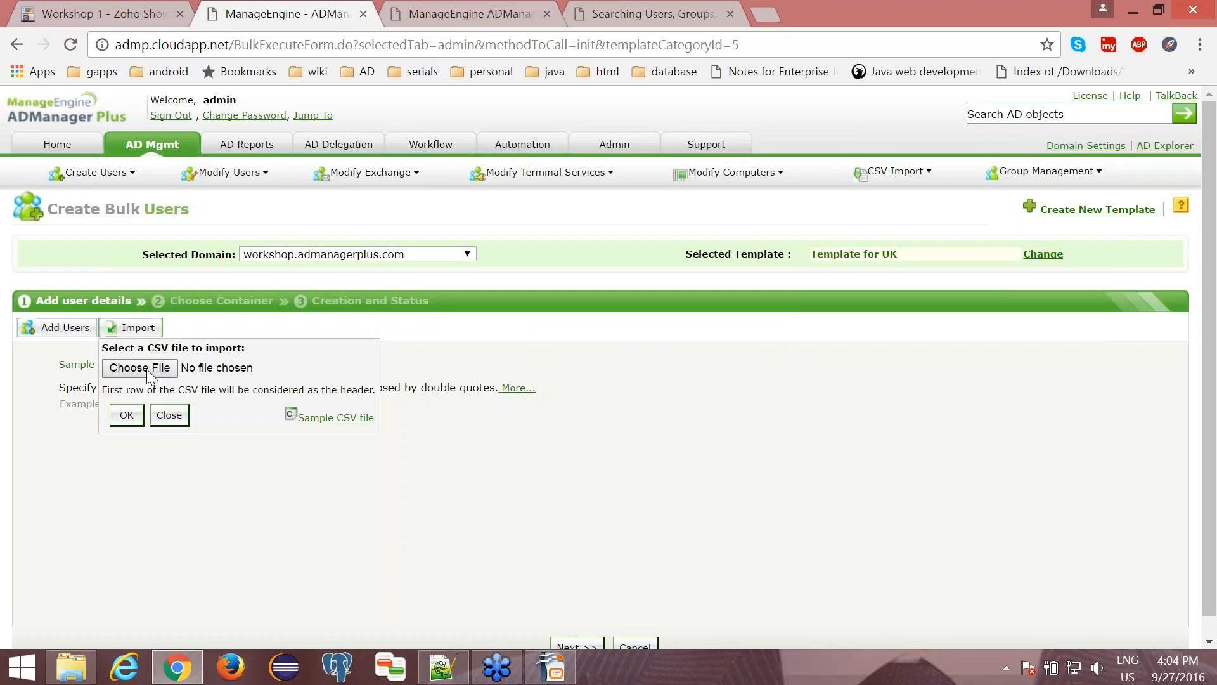
click(147, 369)
click(267, 142)
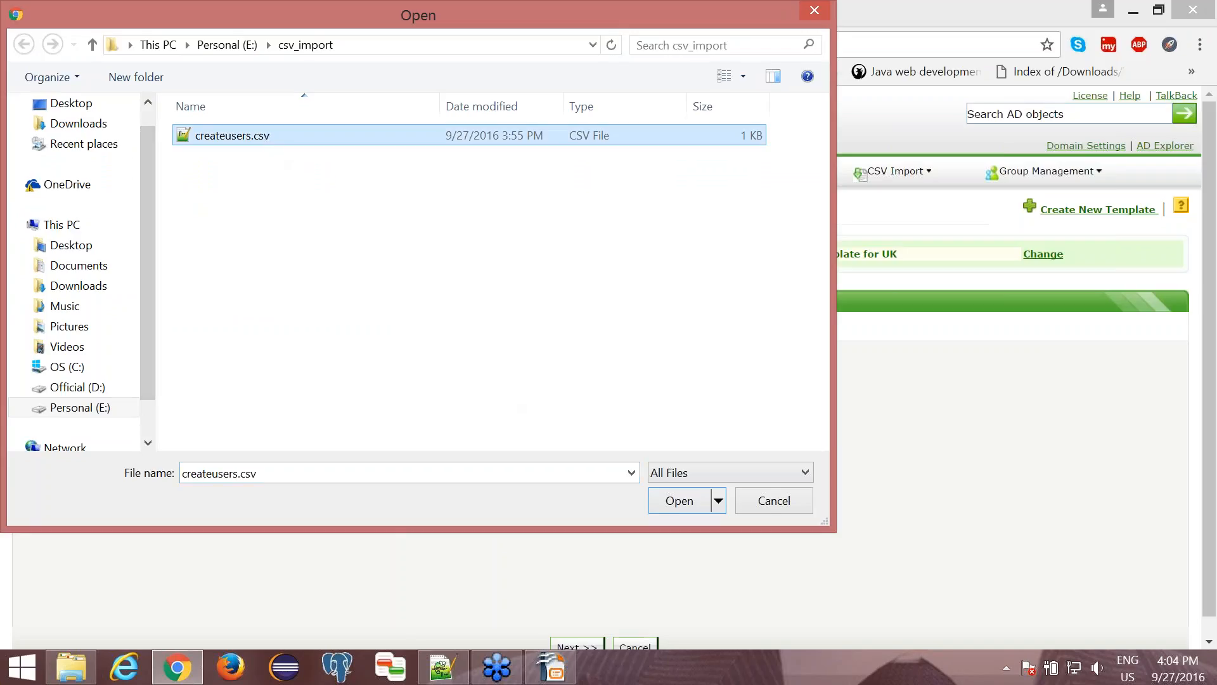
click(677, 501)
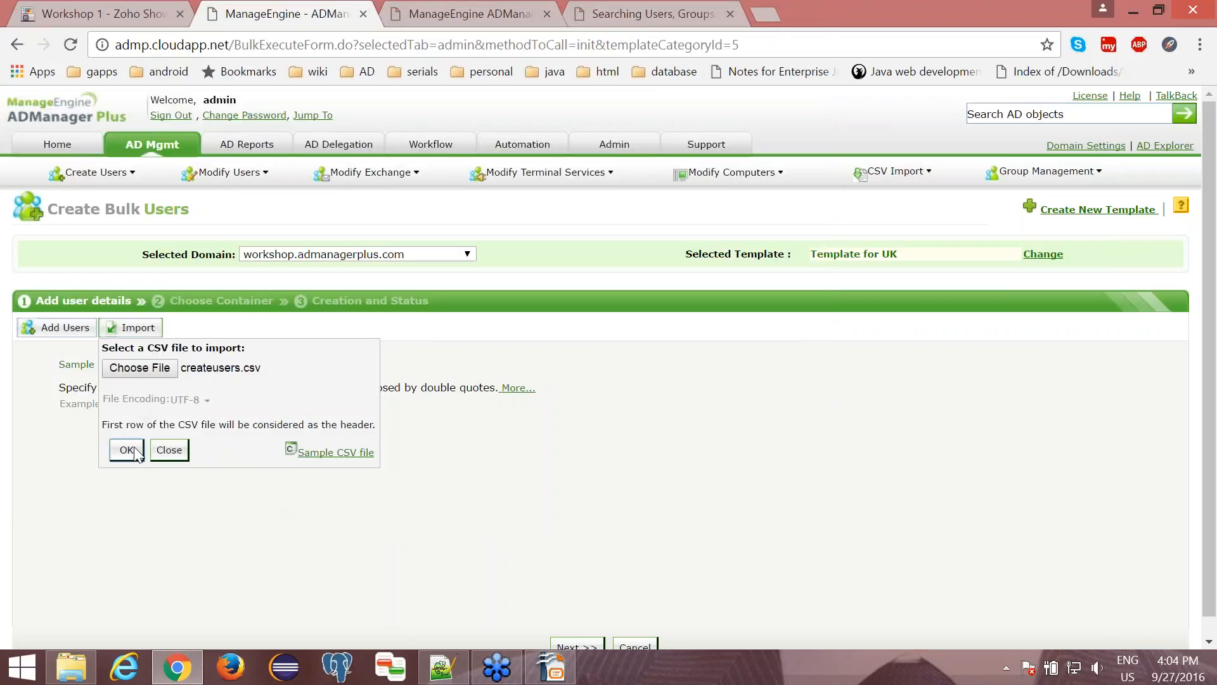
click(127, 451)
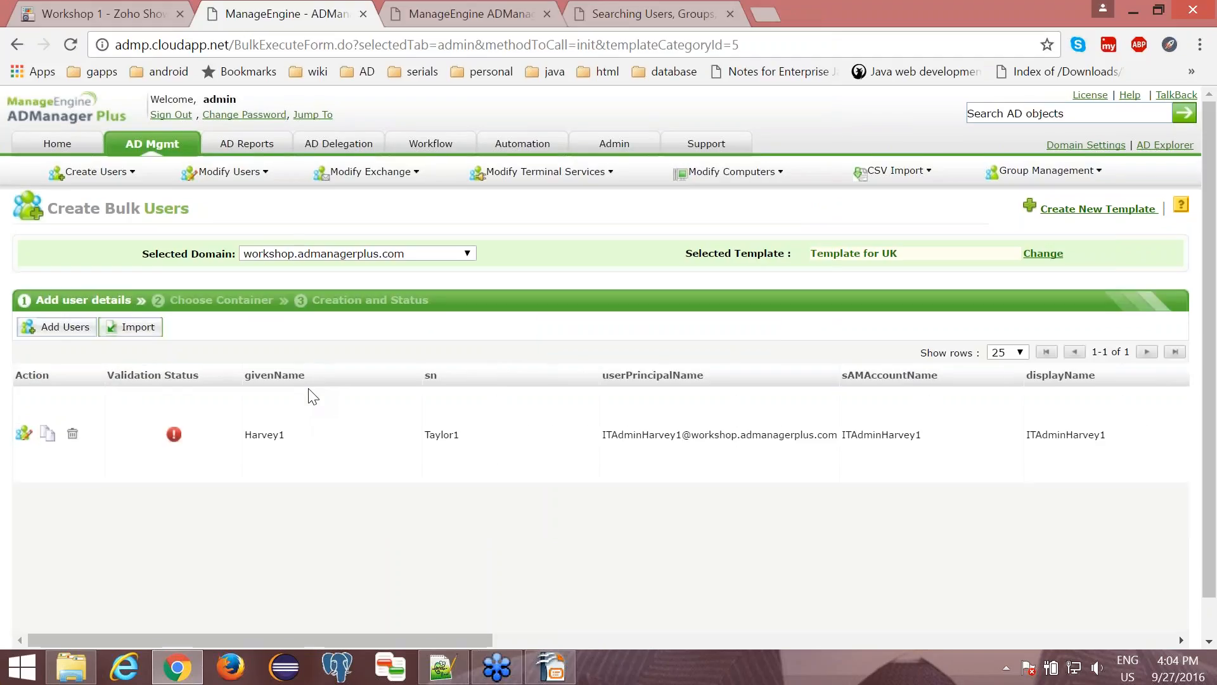
scroll(304, 400, down, 1)
mouse_move(173, 389)
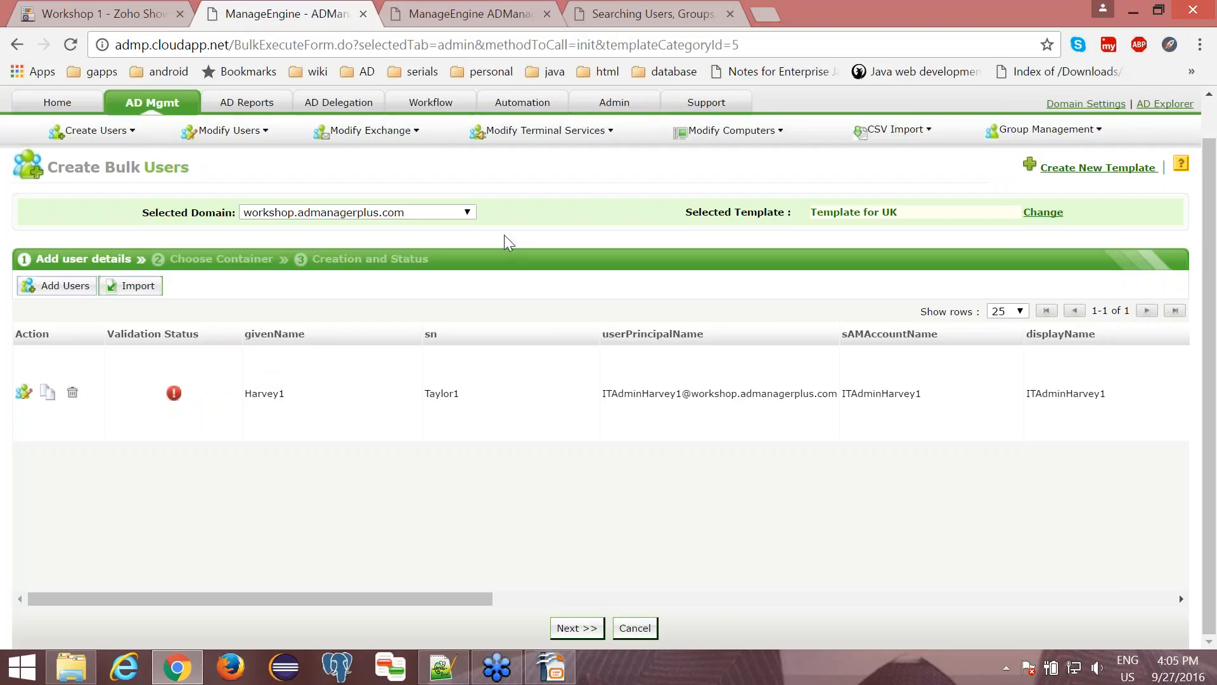
- Switch to createusers.csv in Notepad++, add an employeeId column with the user's employee ID, and save the file
click(455, 667)
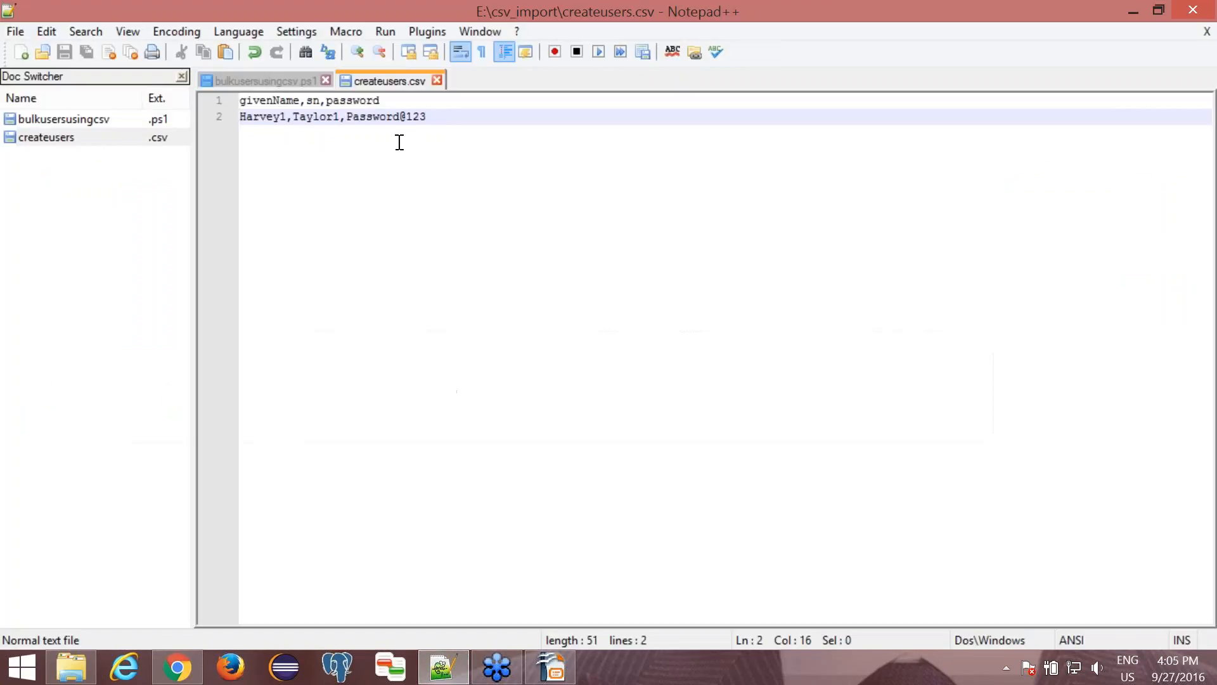
click(394, 103)
text(,employee)
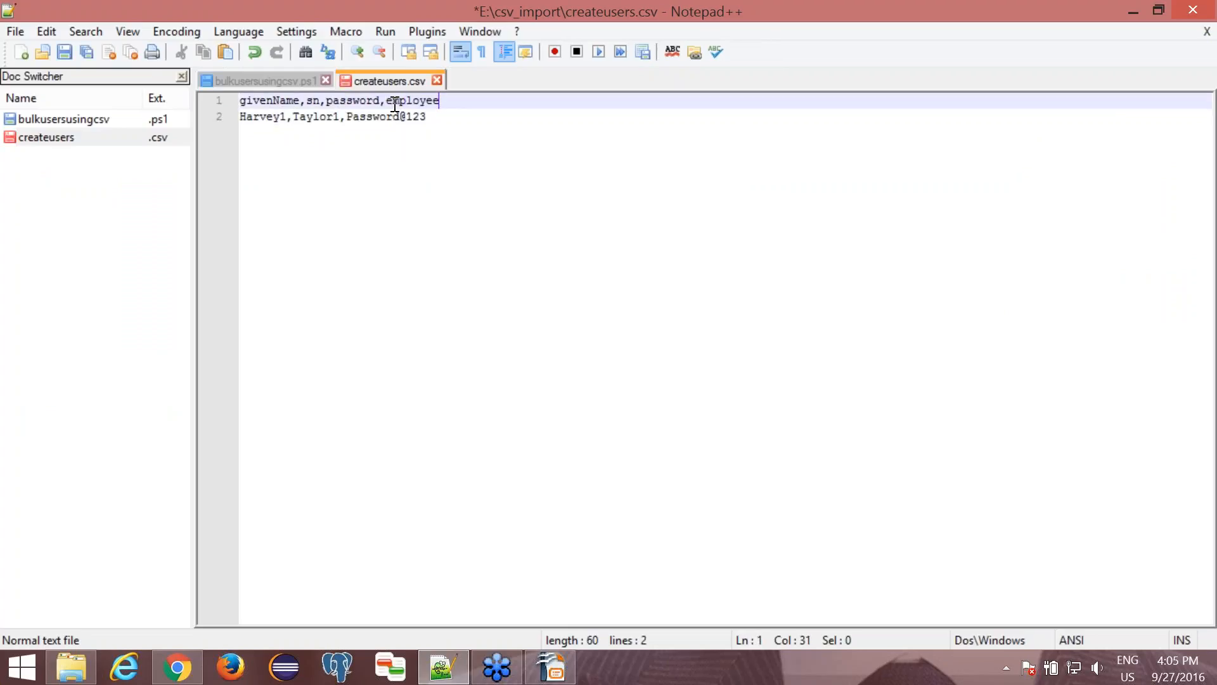
text(Id)
key(Down)
text(,1234)
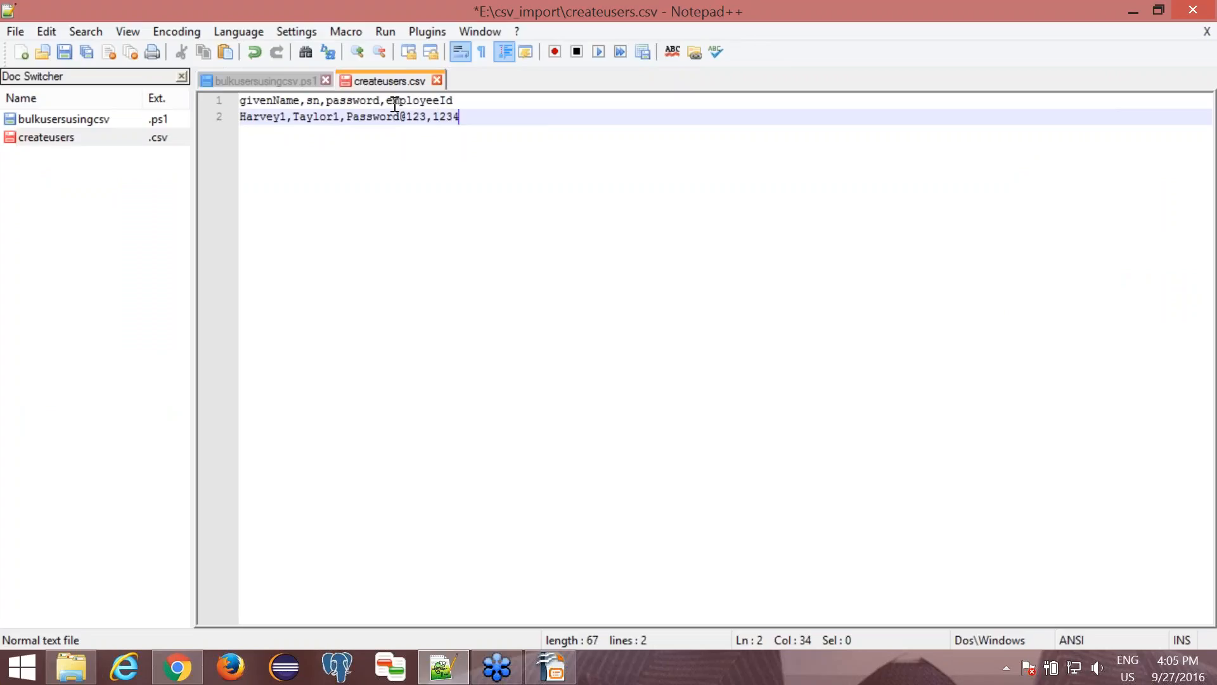
key(ctrl+s)
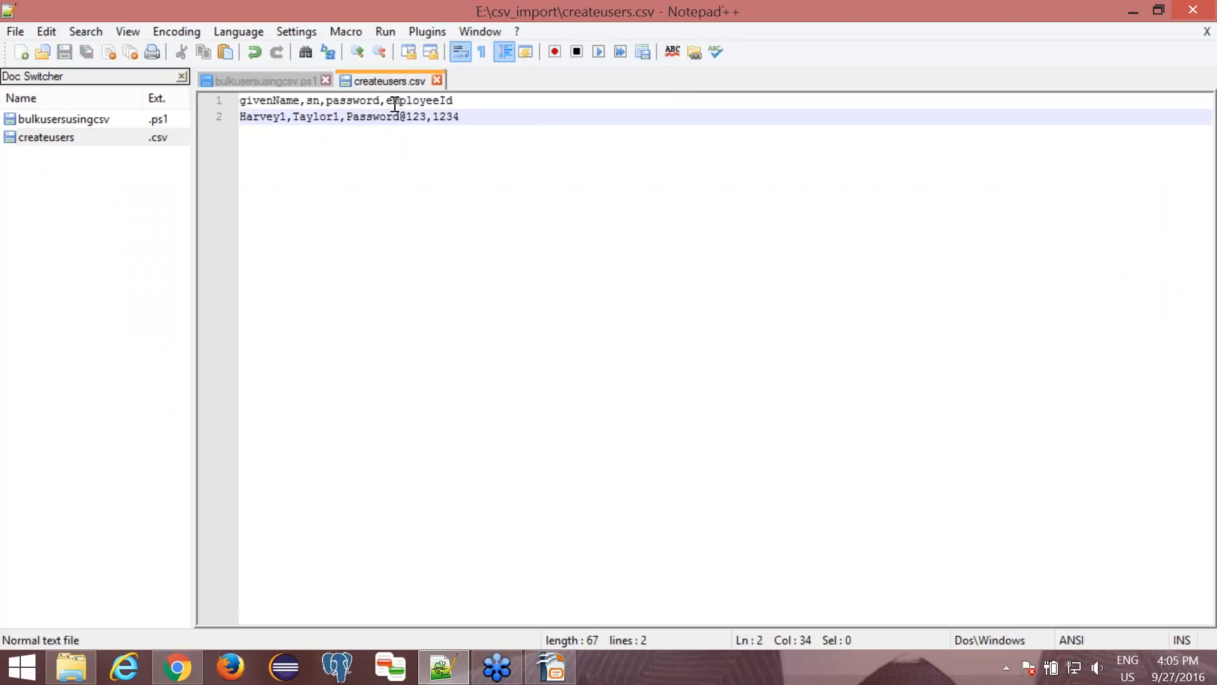
- Switch back to Chrome, delete the flagged row from the bulk user list, and import the updated createusers.csv
click(442, 666)
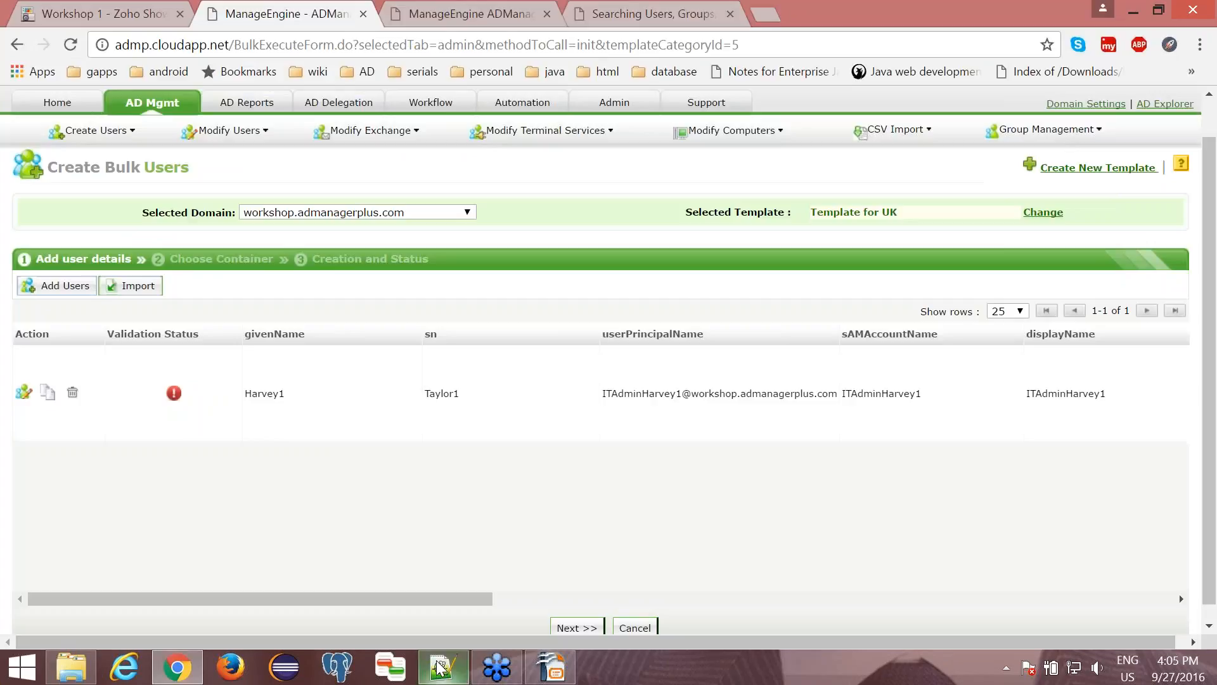
click(72, 394)
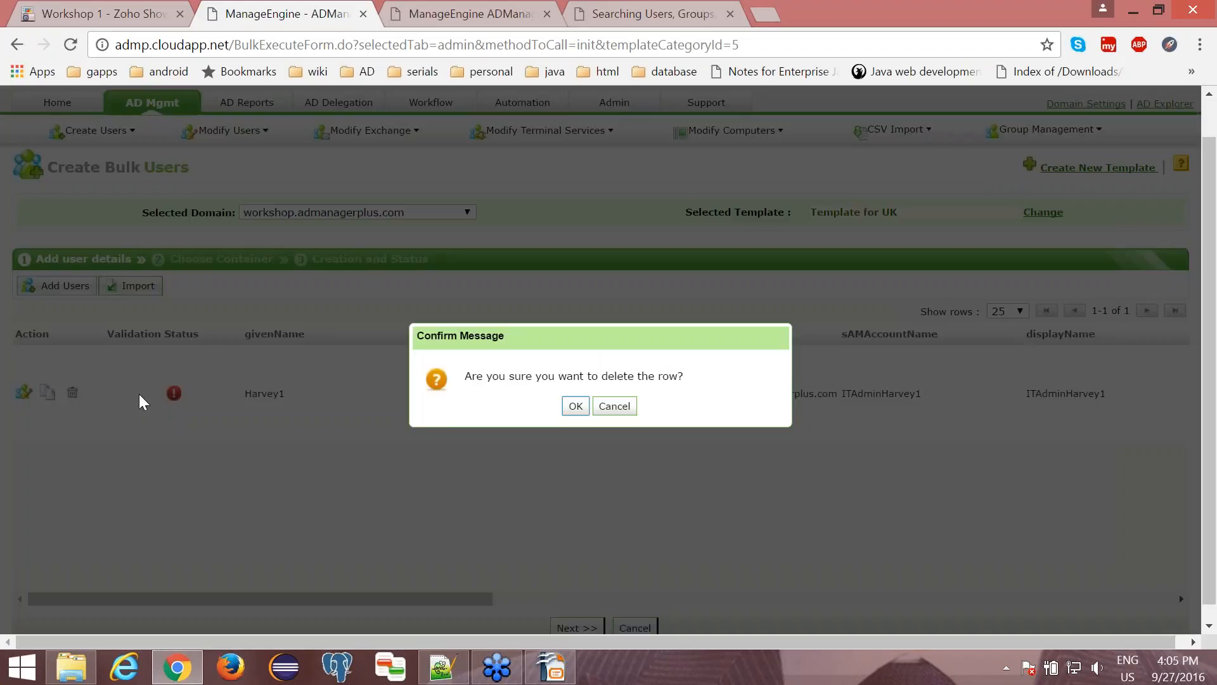
click(576, 406)
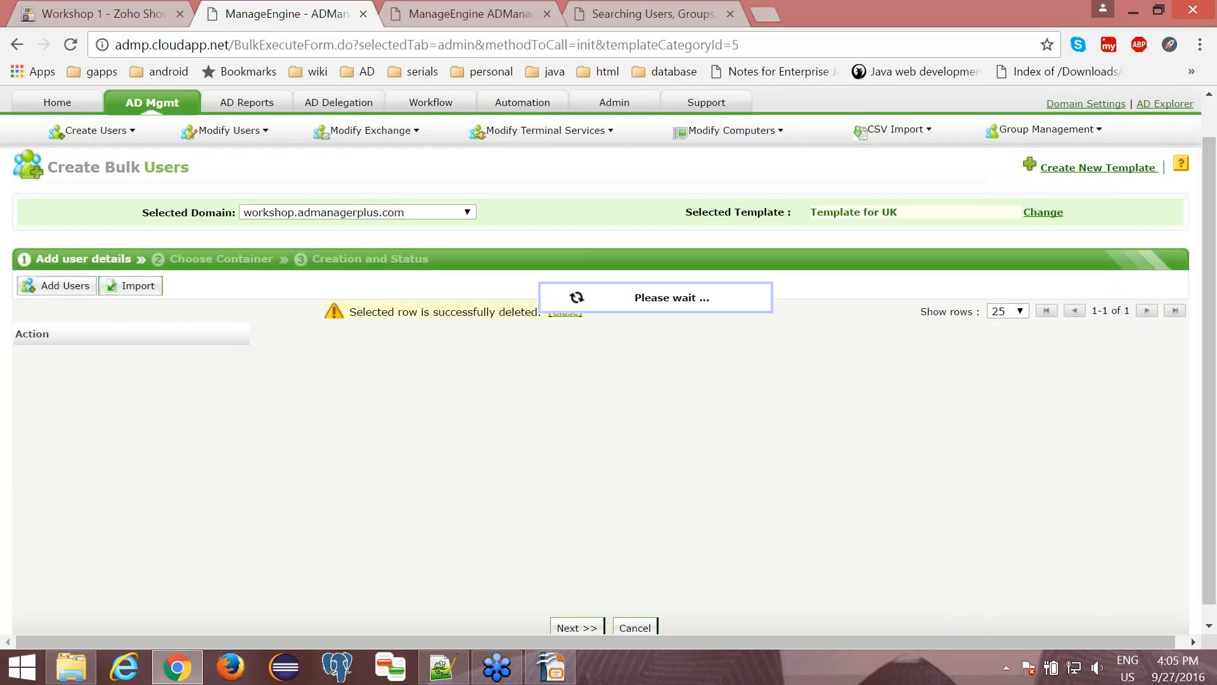
click(136, 295)
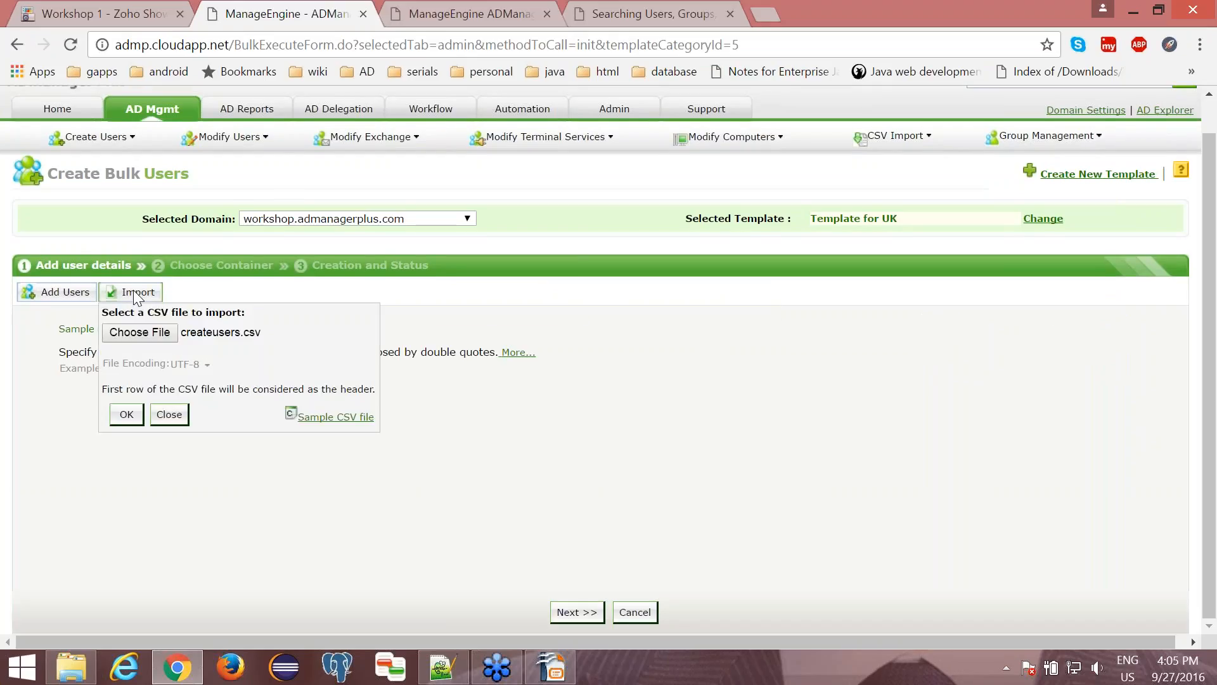
click(132, 334)
click(344, 136)
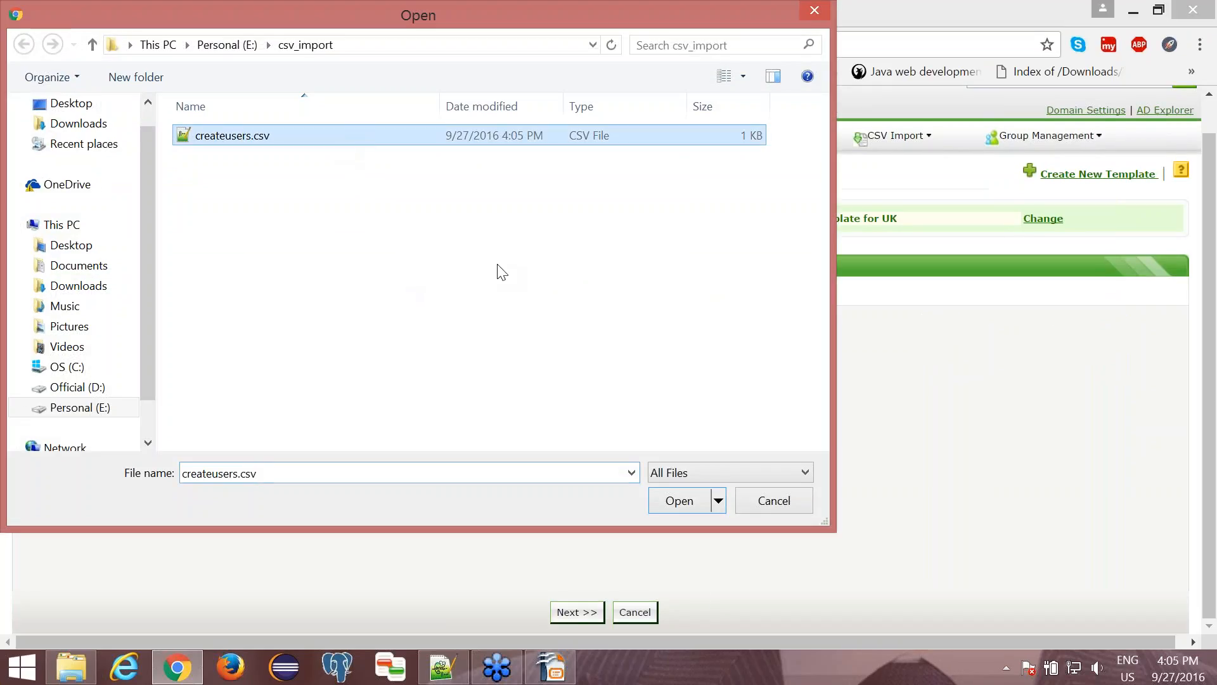
click(675, 502)
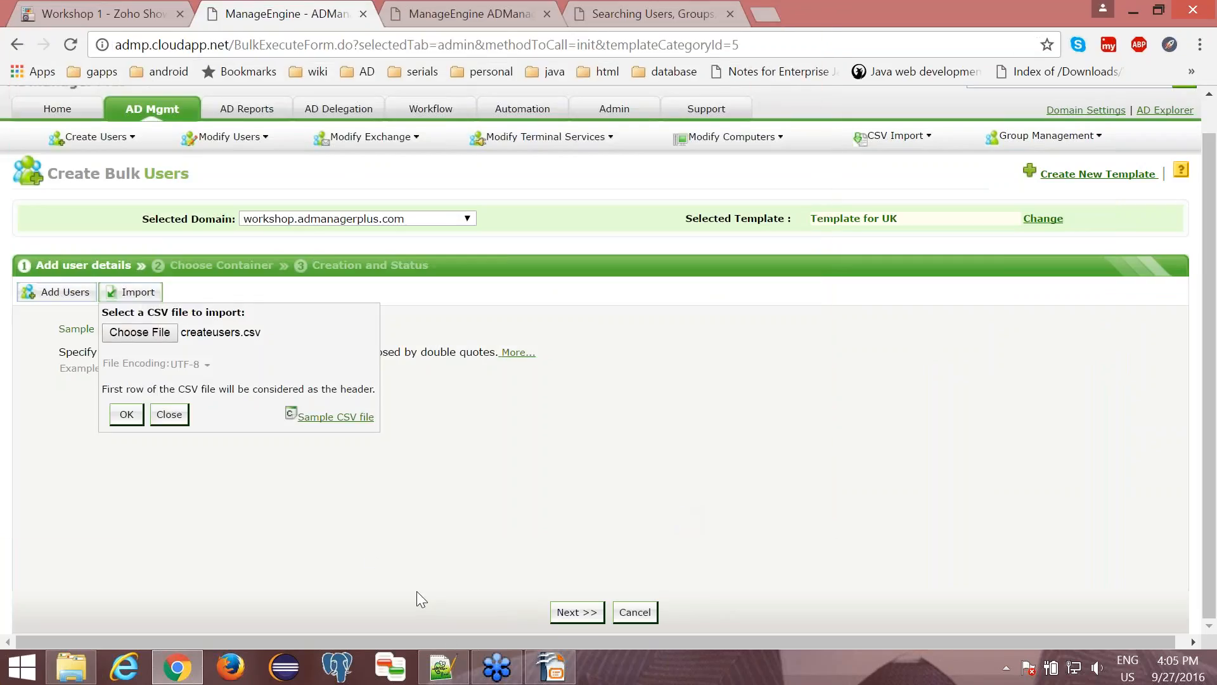
click(118, 418)
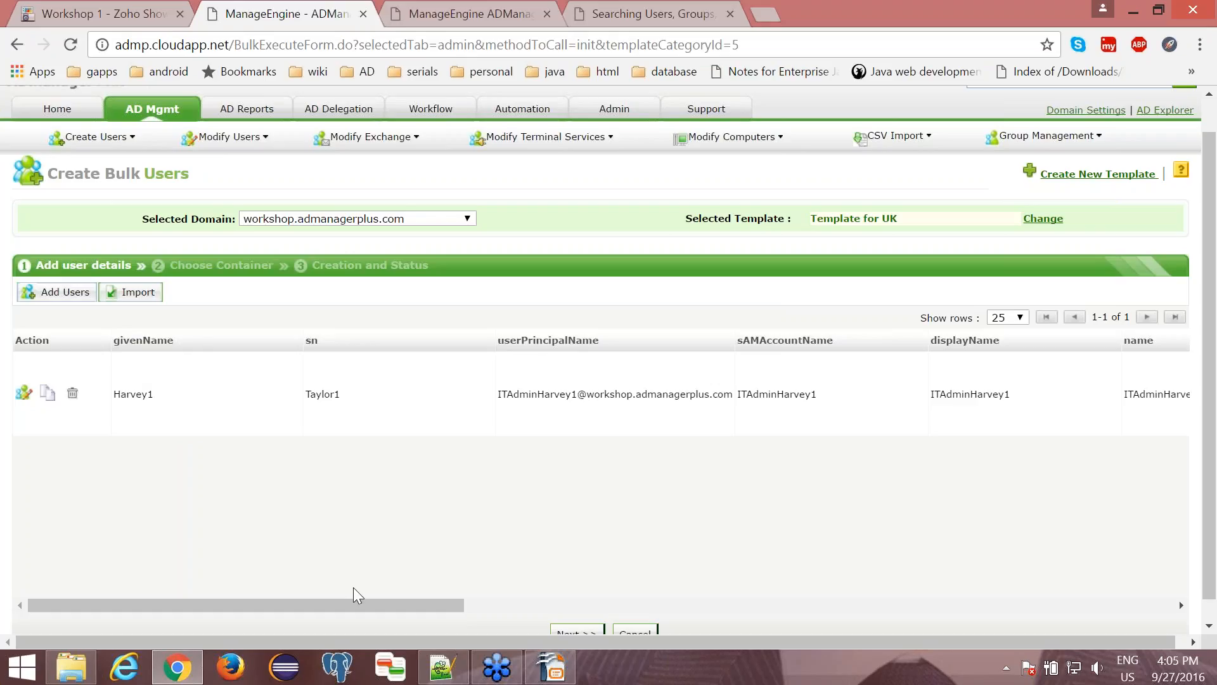
- Review the imported user's attributes and create the user in the preselected Employees - UK container
drag(370, 603, 402, 609)
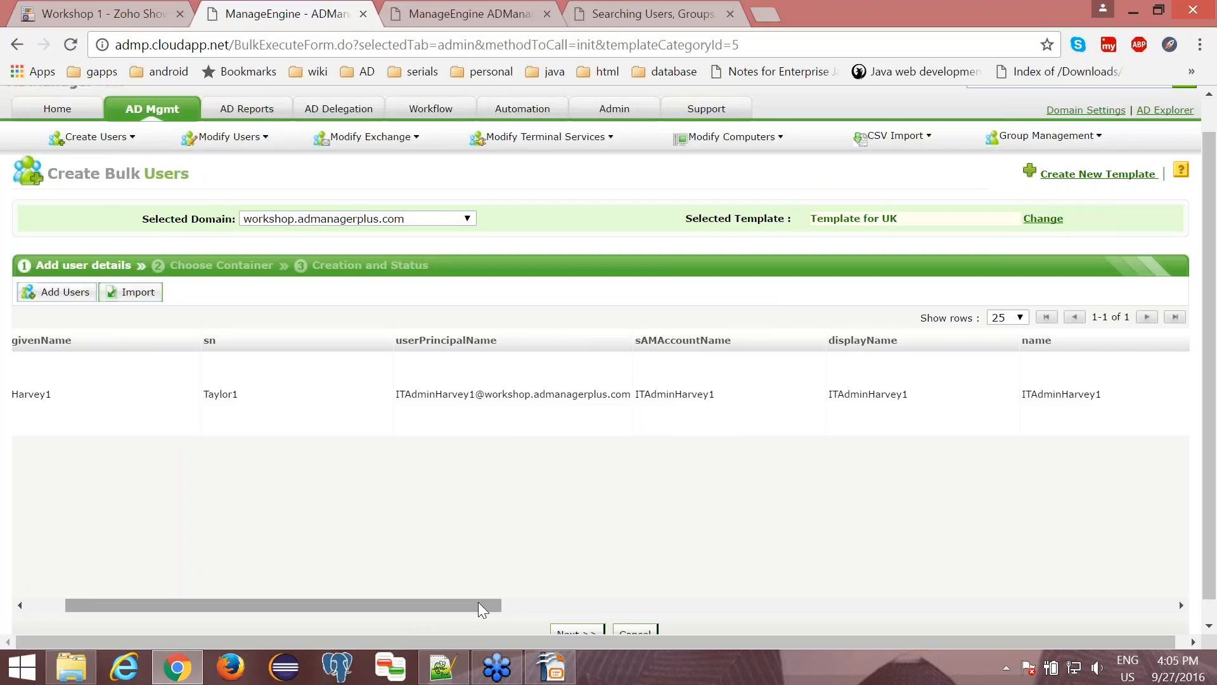
drag(478, 604, 503, 604)
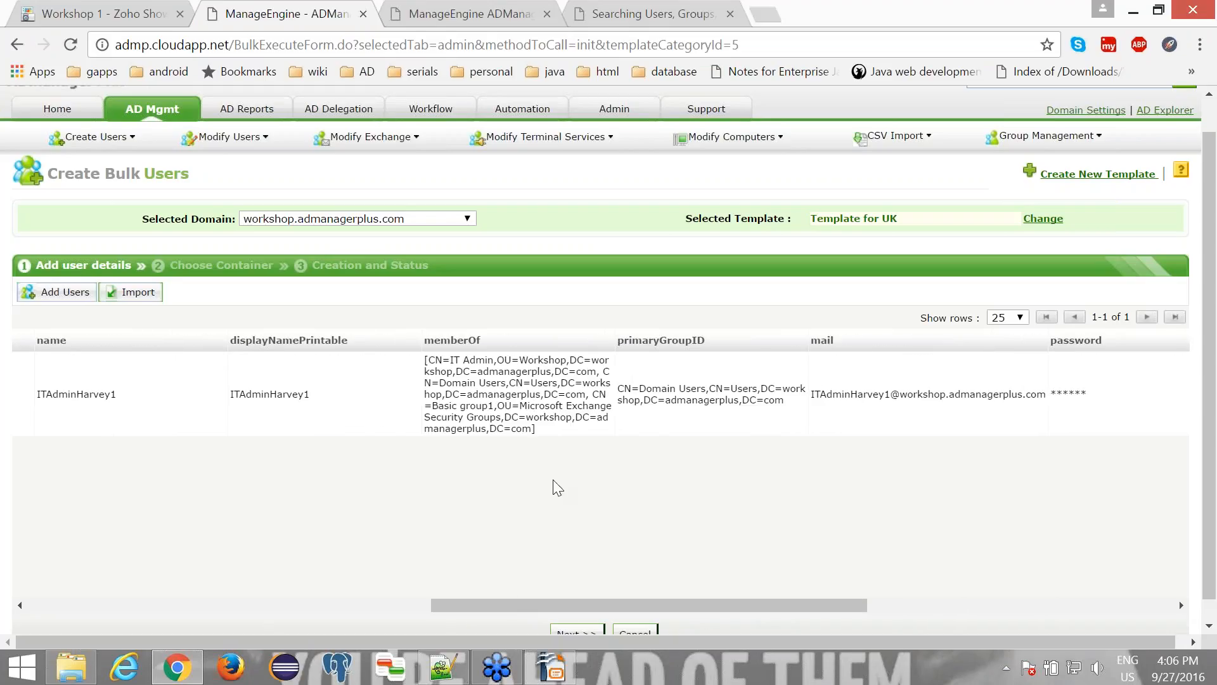
drag(717, 606, 875, 615)
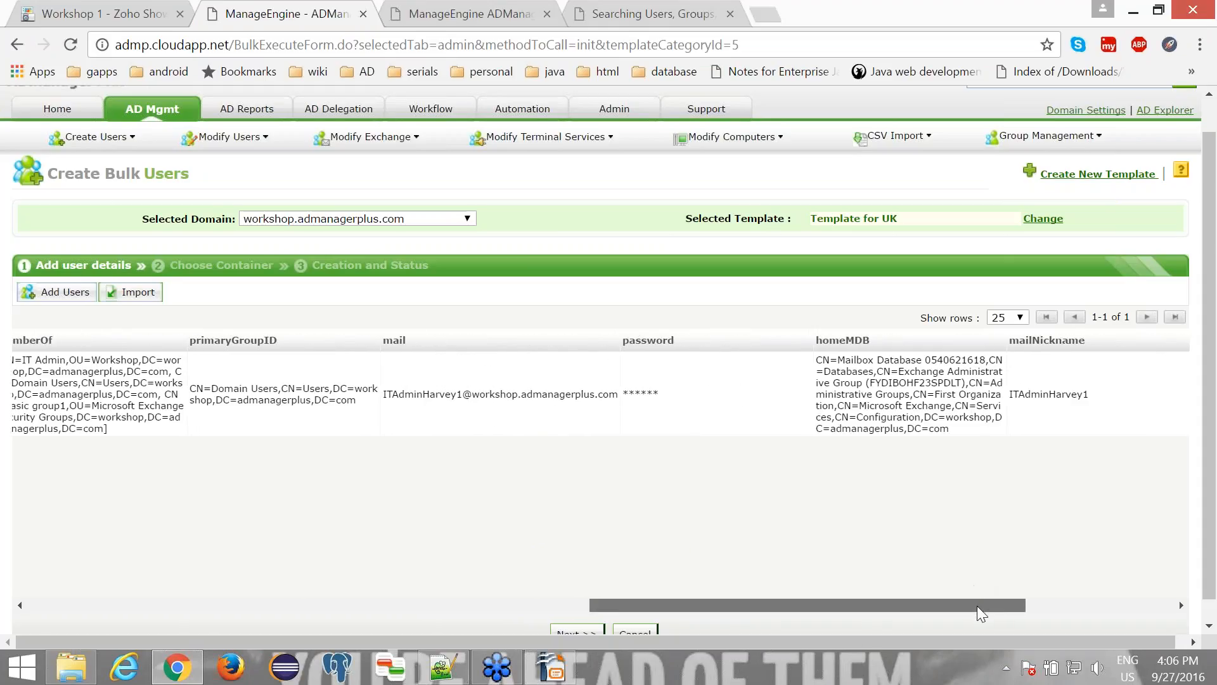
drag(976, 606, 125, 490)
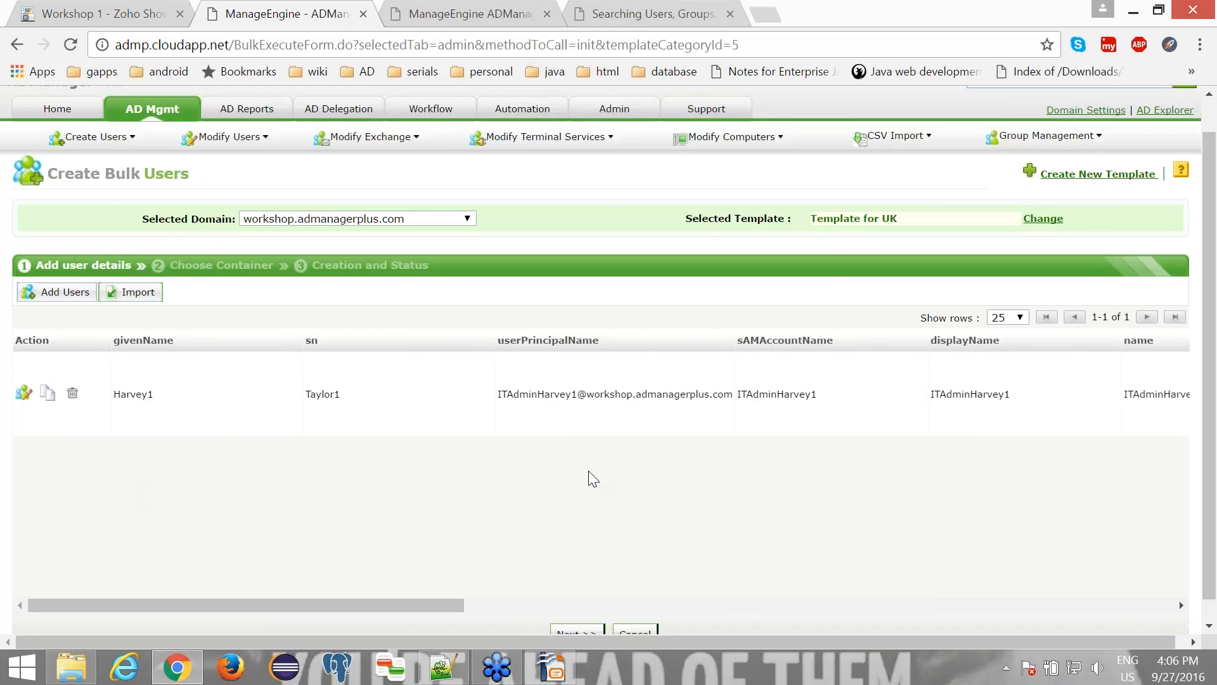
scroll(588, 514, down, 1)
click(577, 612)
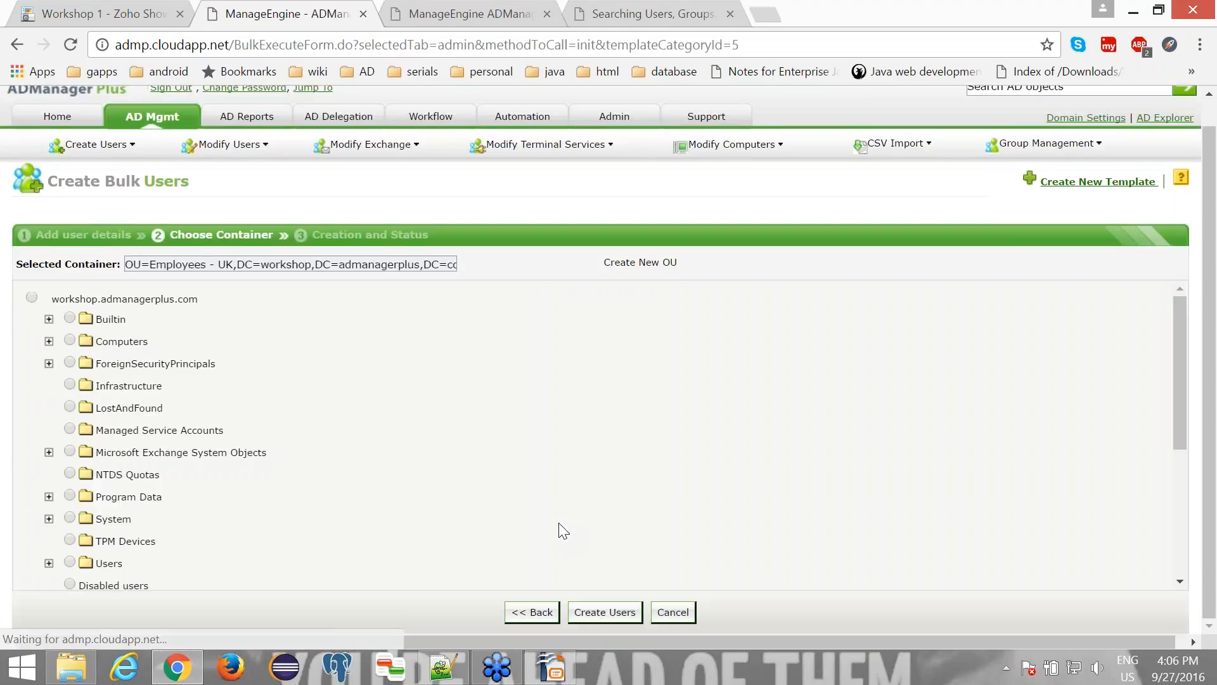
click(606, 613)
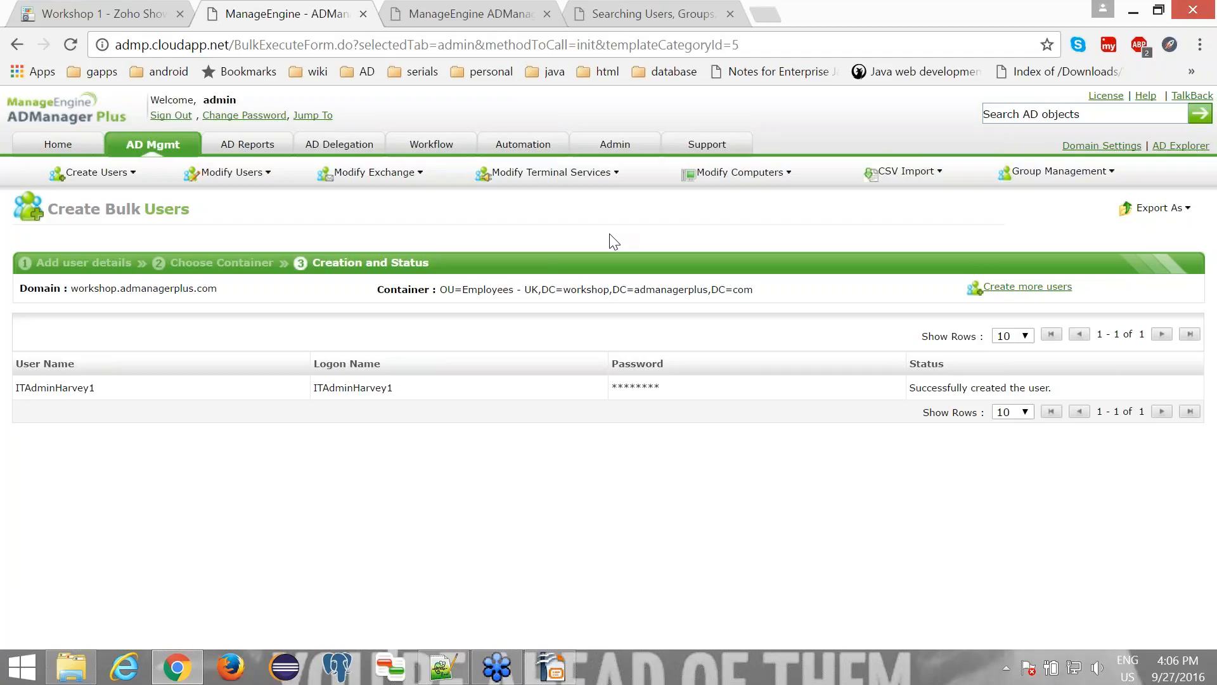
- Start a custom LDAP attribute in the admin settings with display name Employee Type and LDAP name employeeType
click(615, 145)
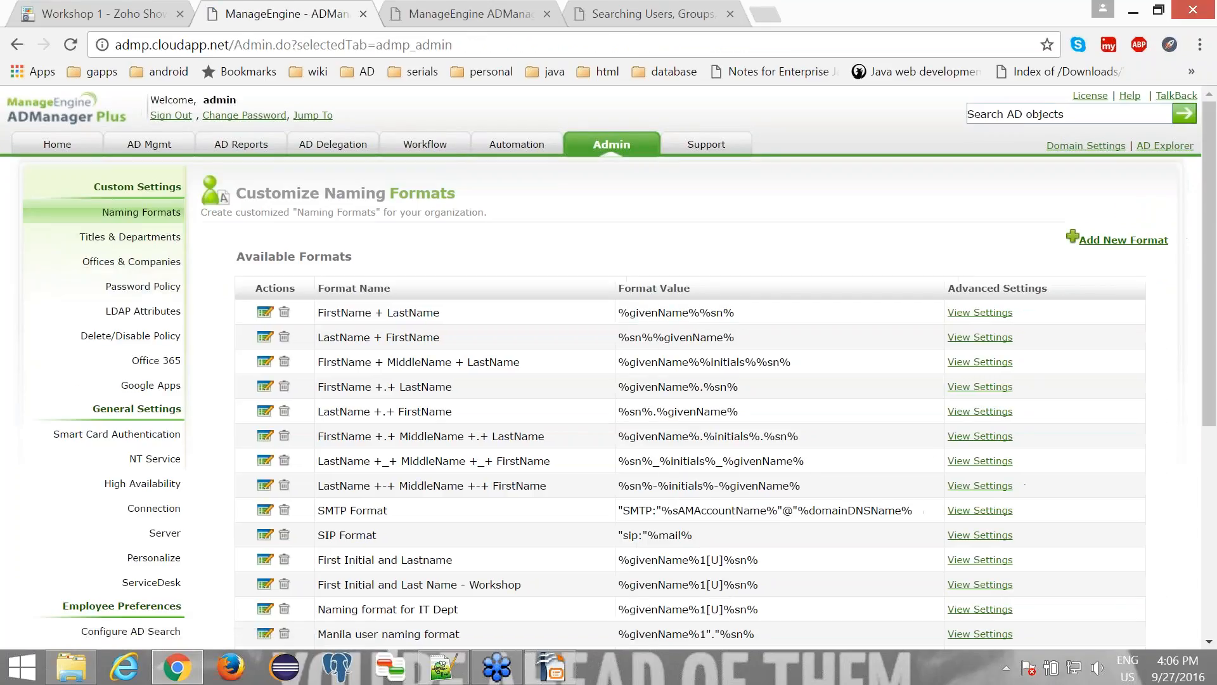
click(162, 312)
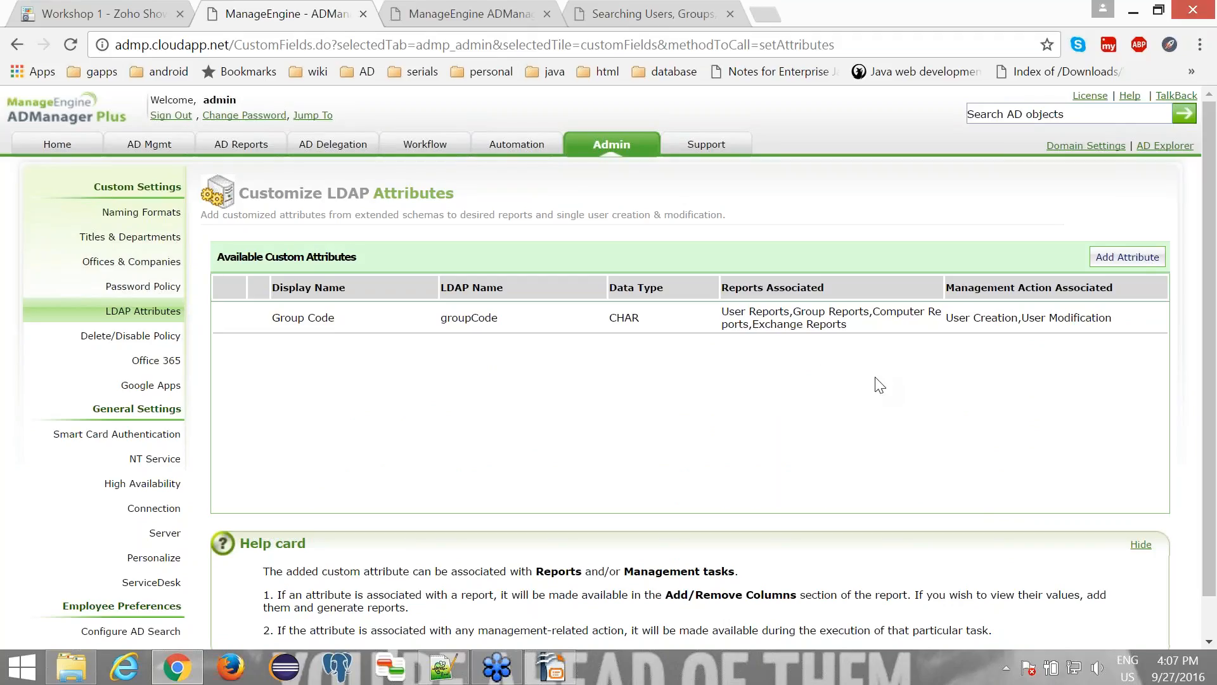
click(1128, 257)
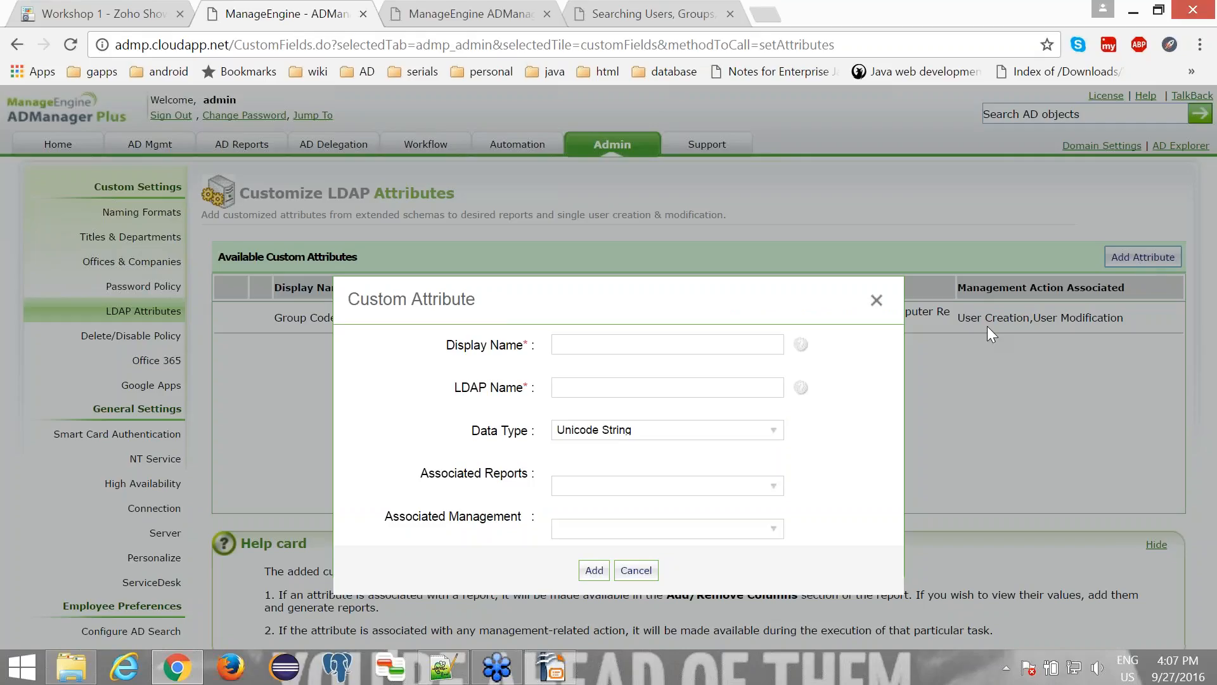
click(642, 348)
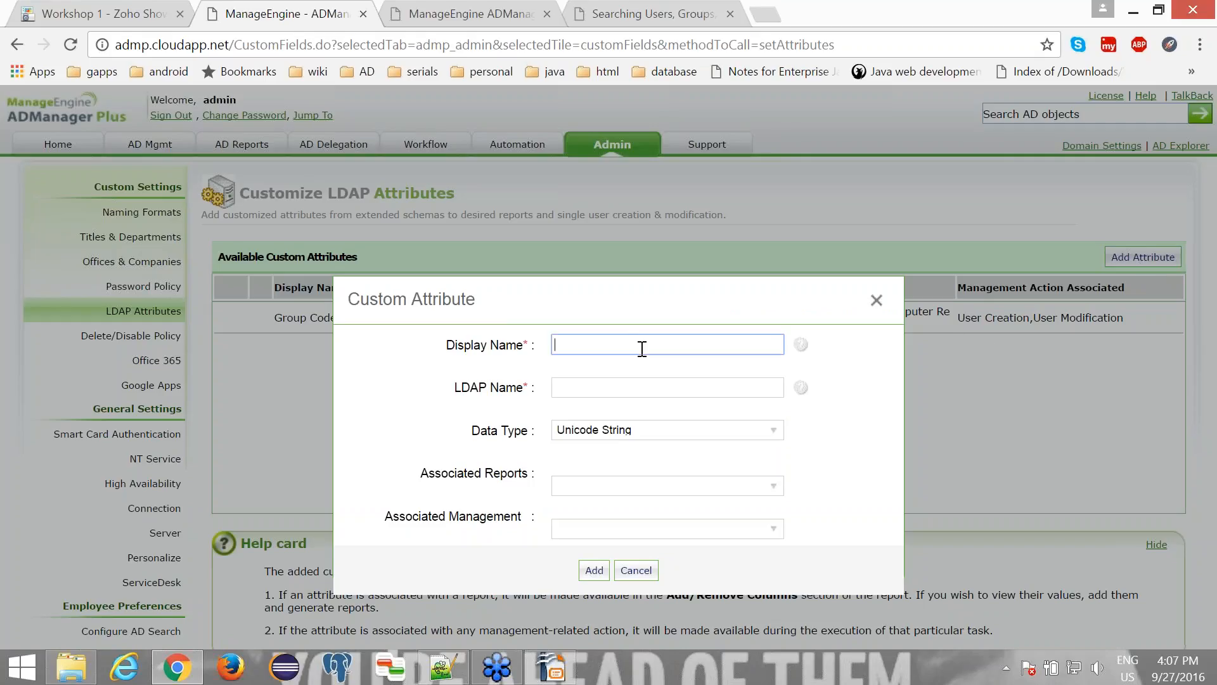
text(Employee Type)
click(614, 386)
text(emplo)
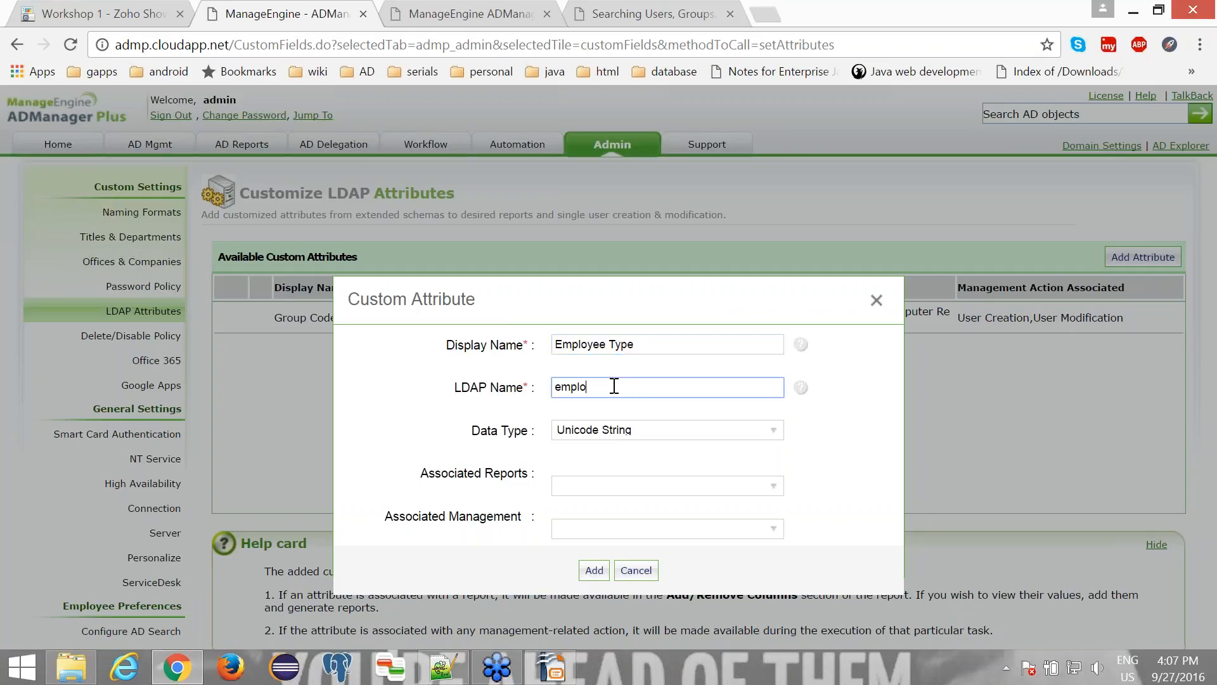
text(yeeType)
- Associate the Employee Type attribute with the User Creation and User Modification management actions
click(567, 534)
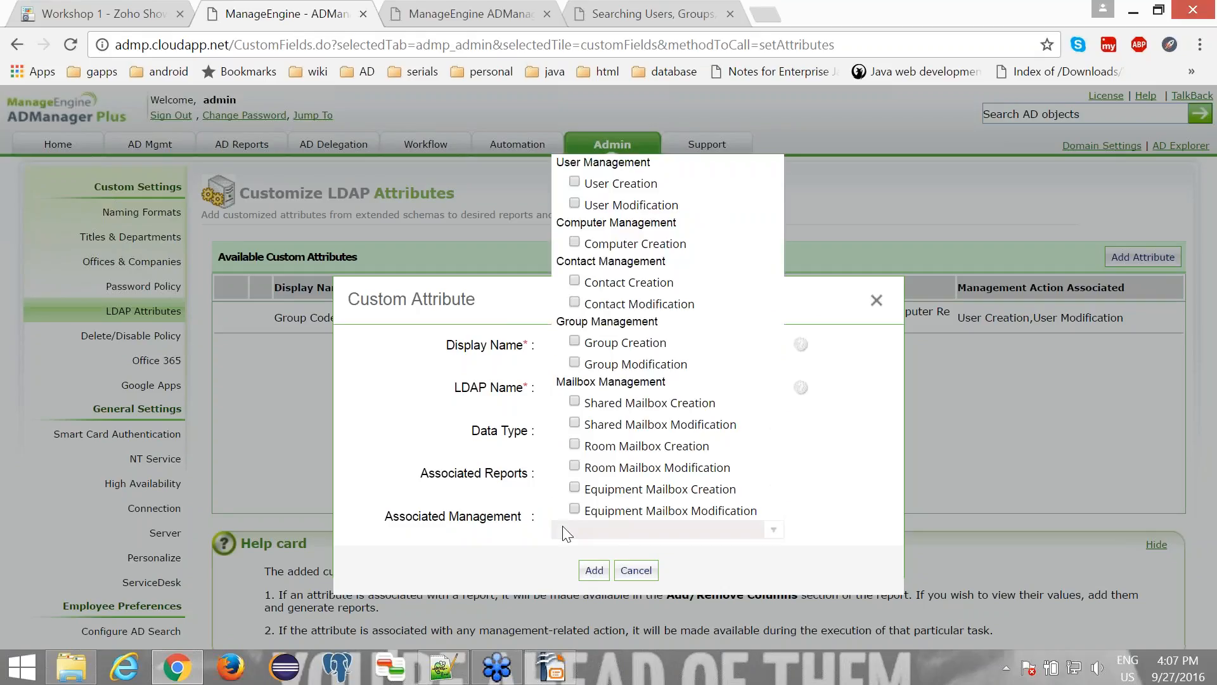
click(574, 182)
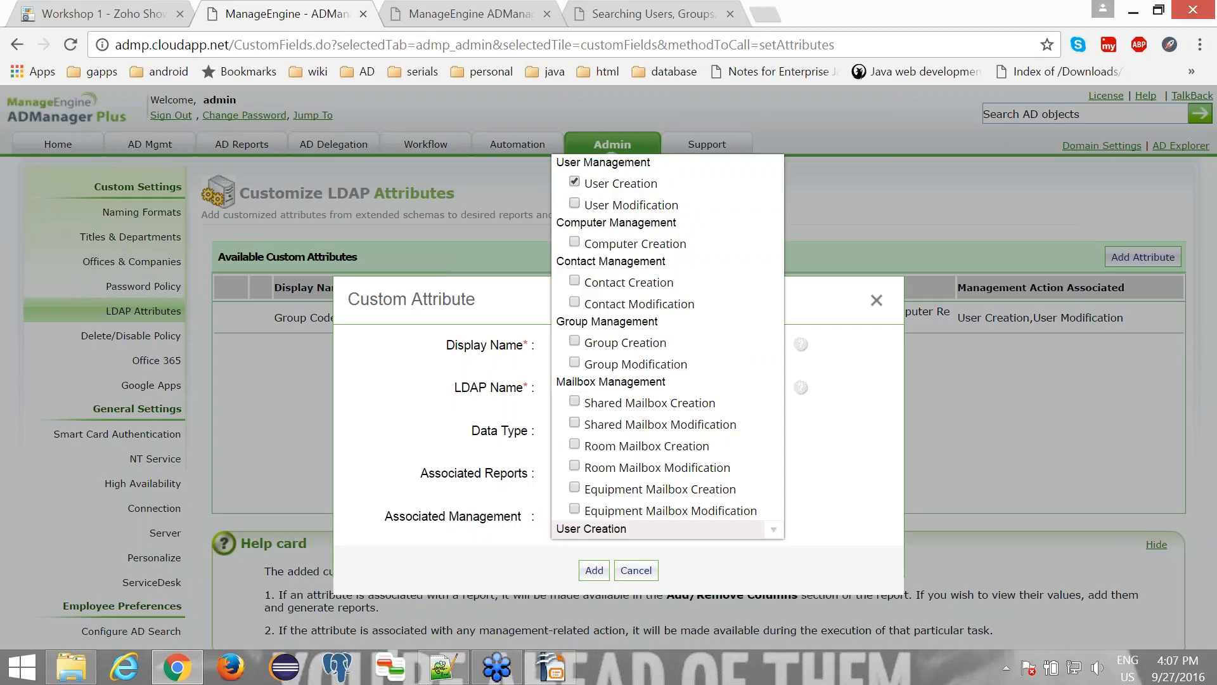
click(574, 203)
click(831, 472)
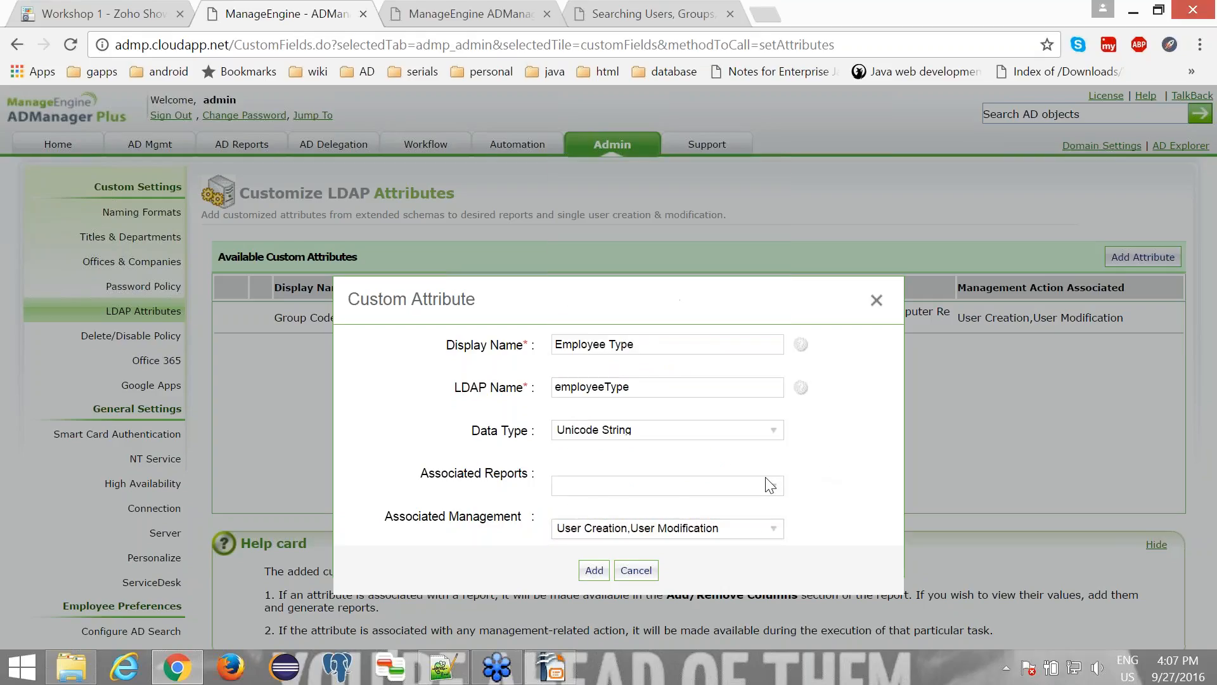
- Check the available report associations, leave them unselected, and add the Employee Type custom attribute
click(584, 491)
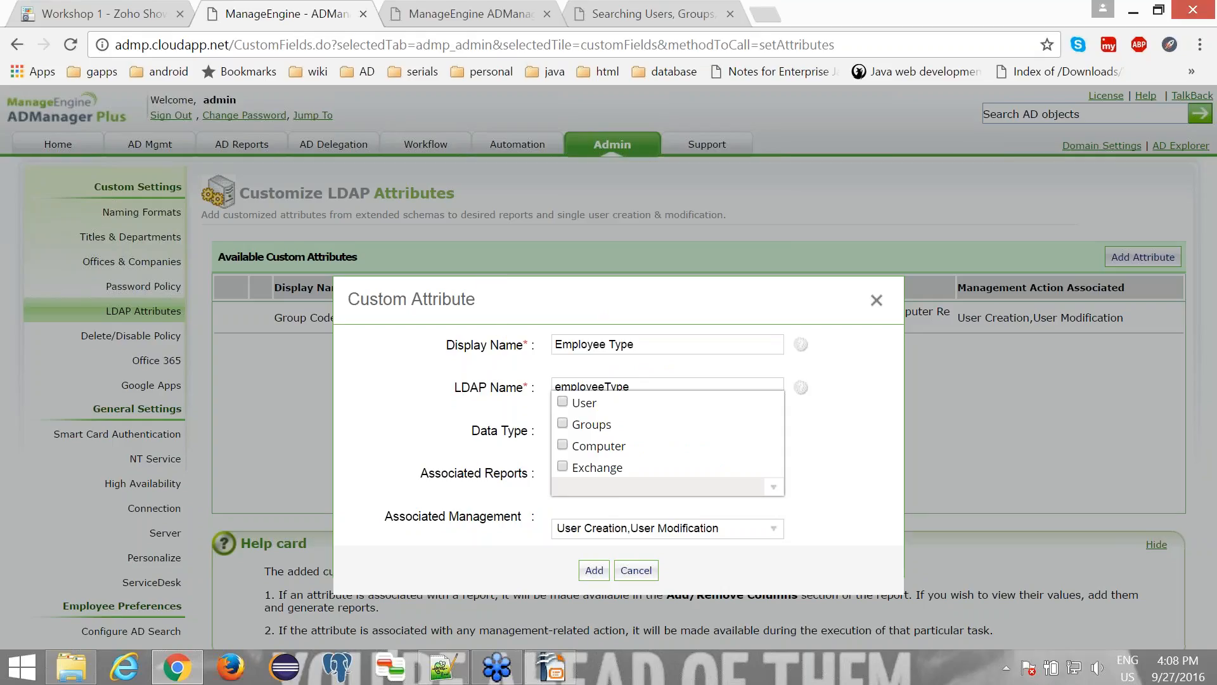
click(836, 445)
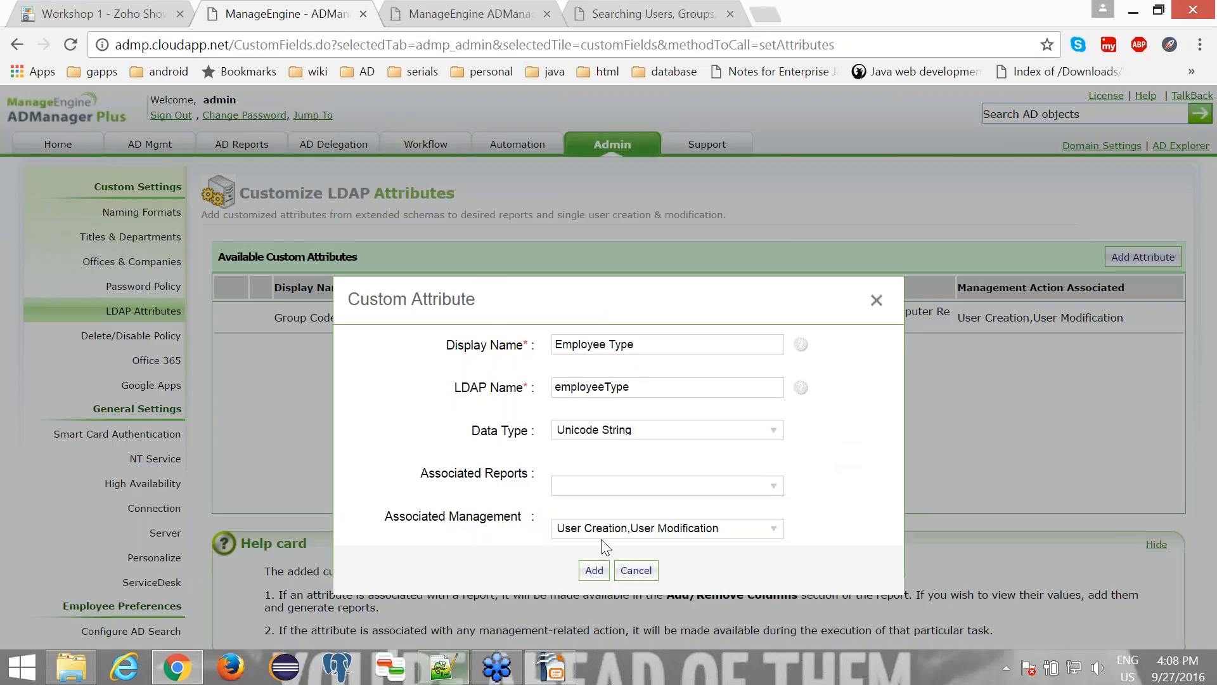
click(593, 569)
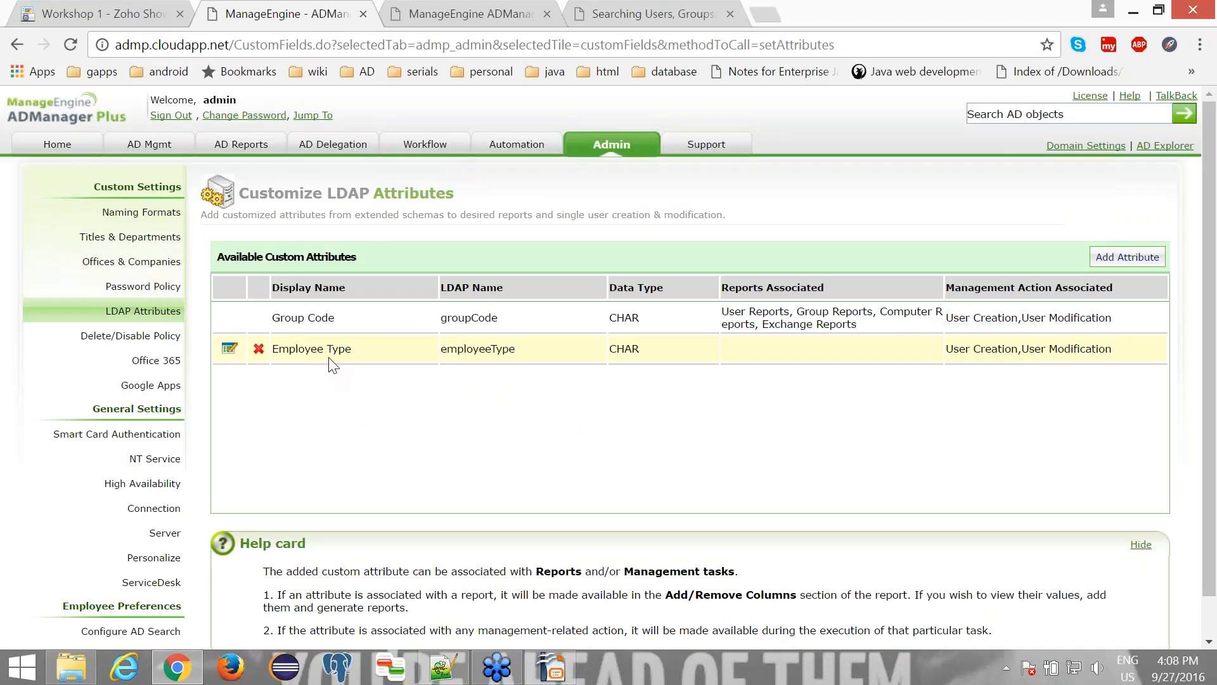
- Open the user creation template "Template for UK" at its custom attributes and enable drag-and-drop layout editing
click(151, 144)
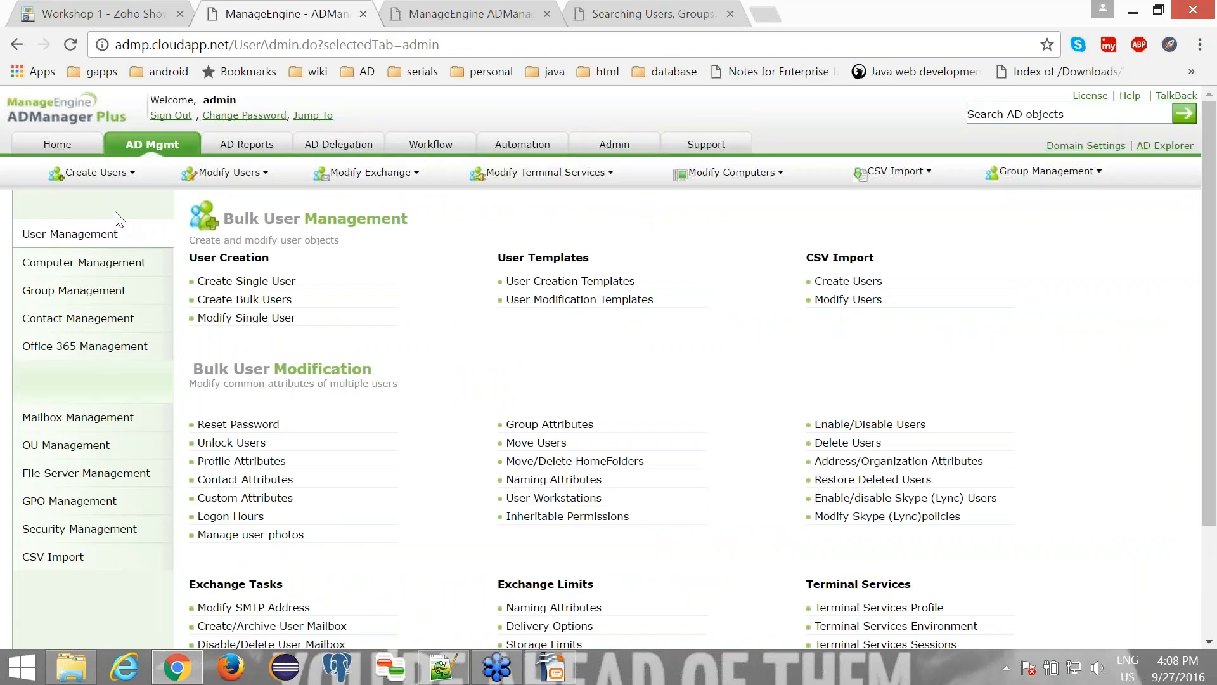
click(573, 287)
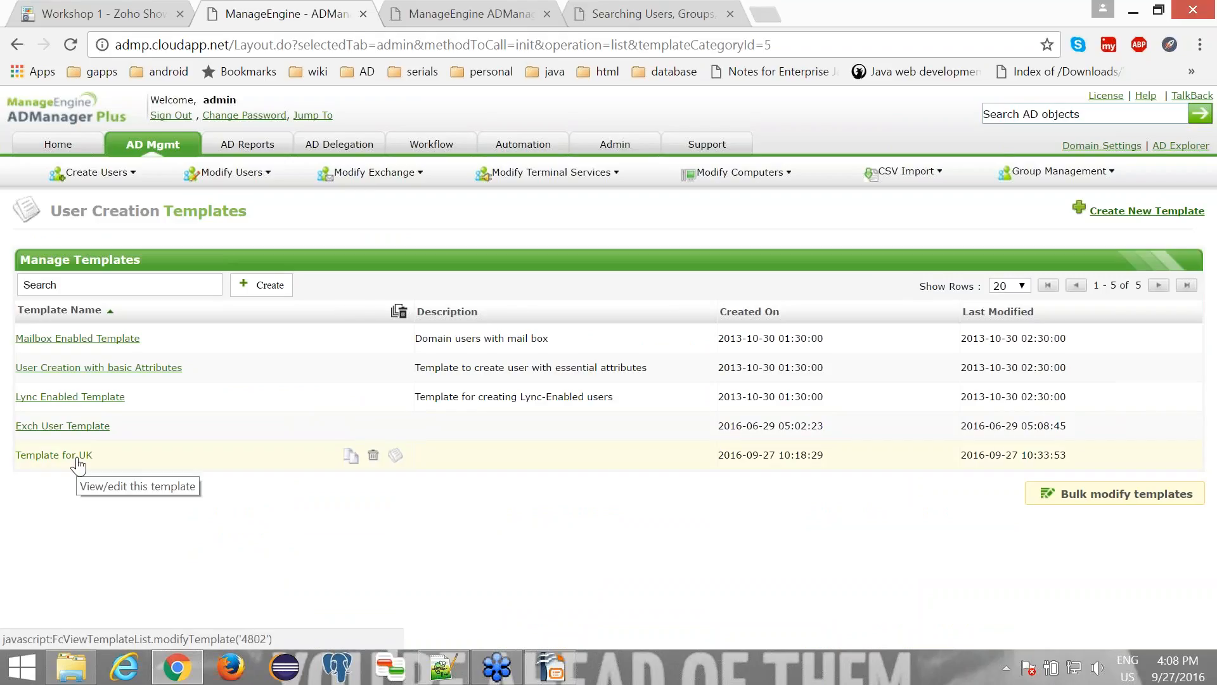
click(79, 466)
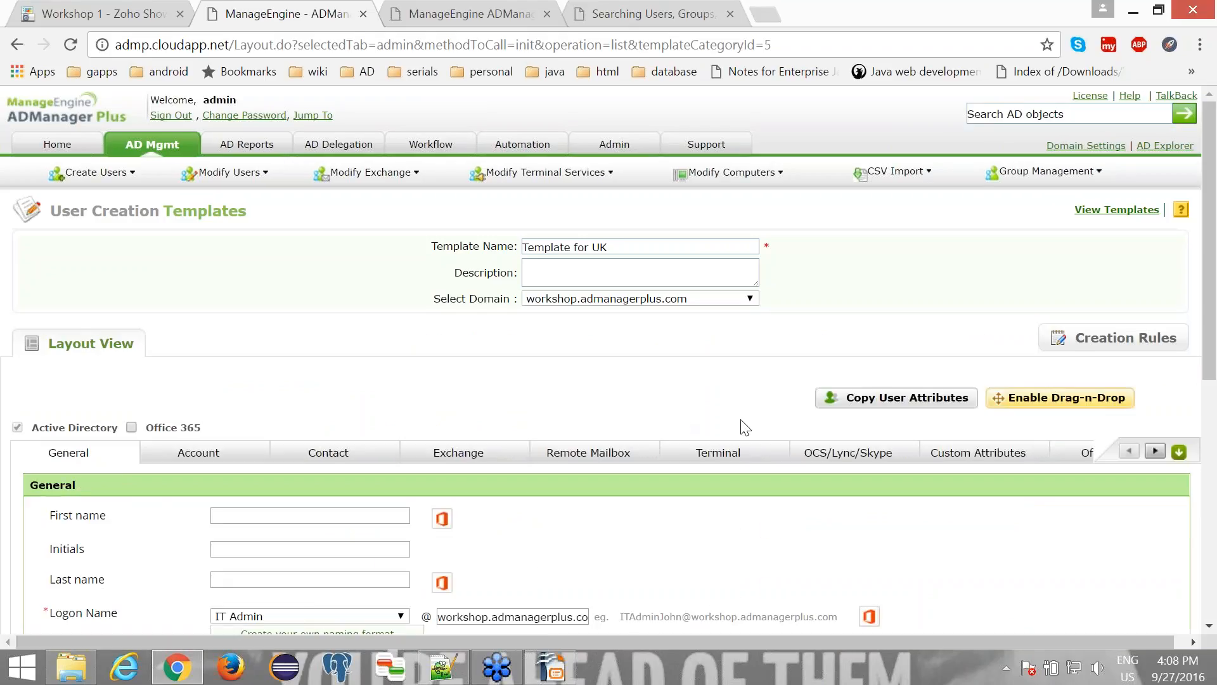
click(958, 460)
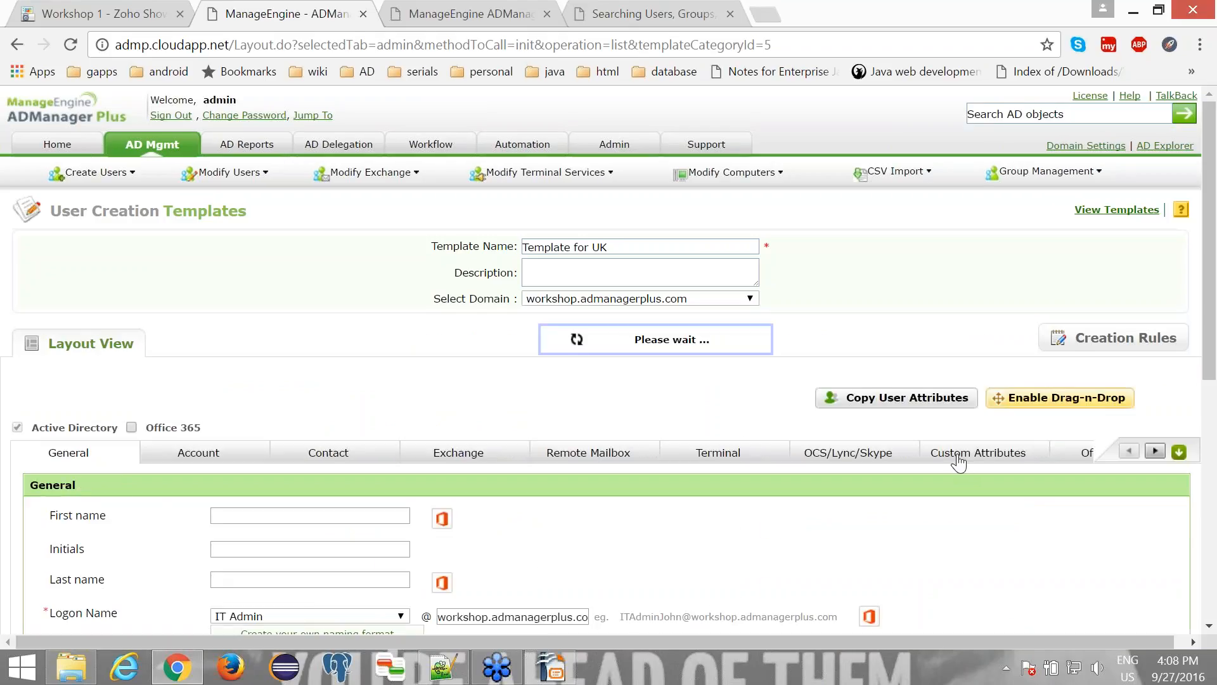
scroll(601, 574, down, 2)
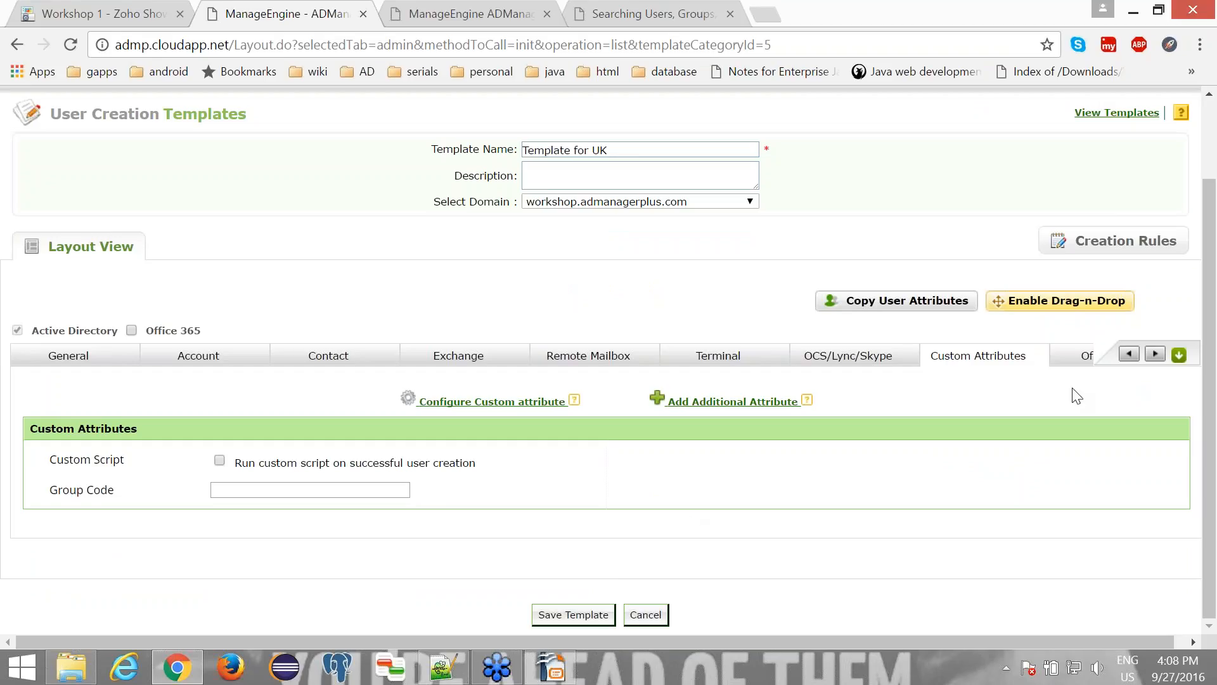
click(1077, 306)
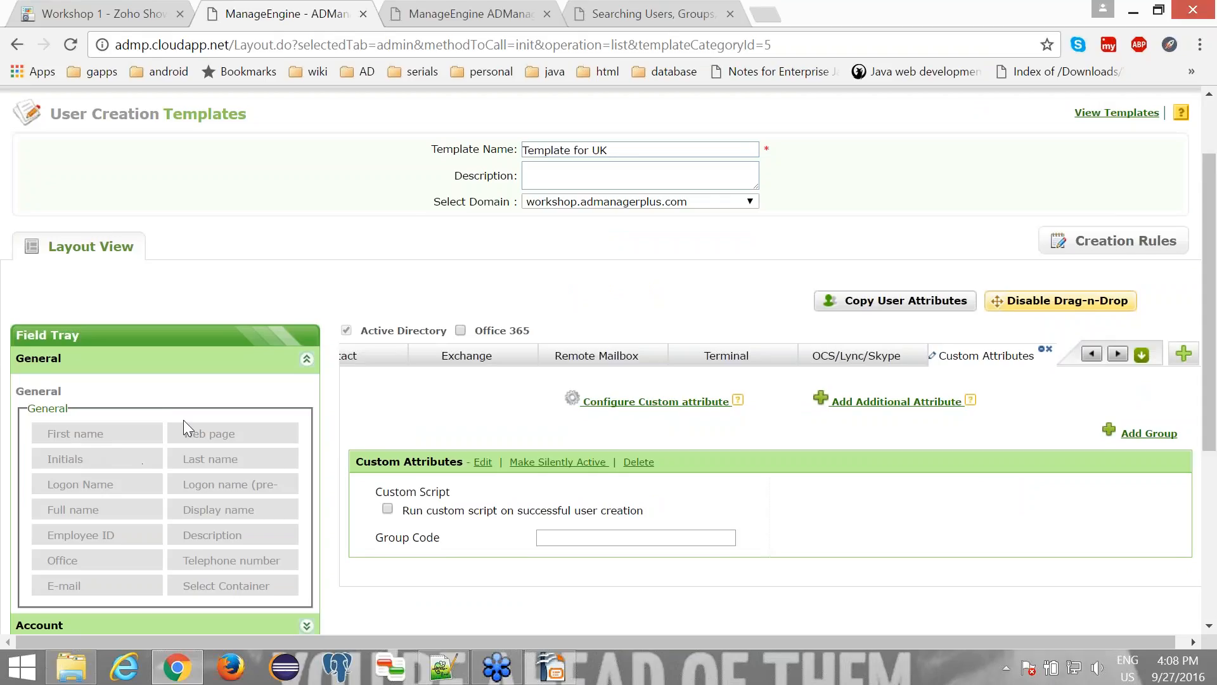
- Place the configured Employee Type field in the template's Custom Attributes group, below Group Code
scroll(183, 419, down, 2)
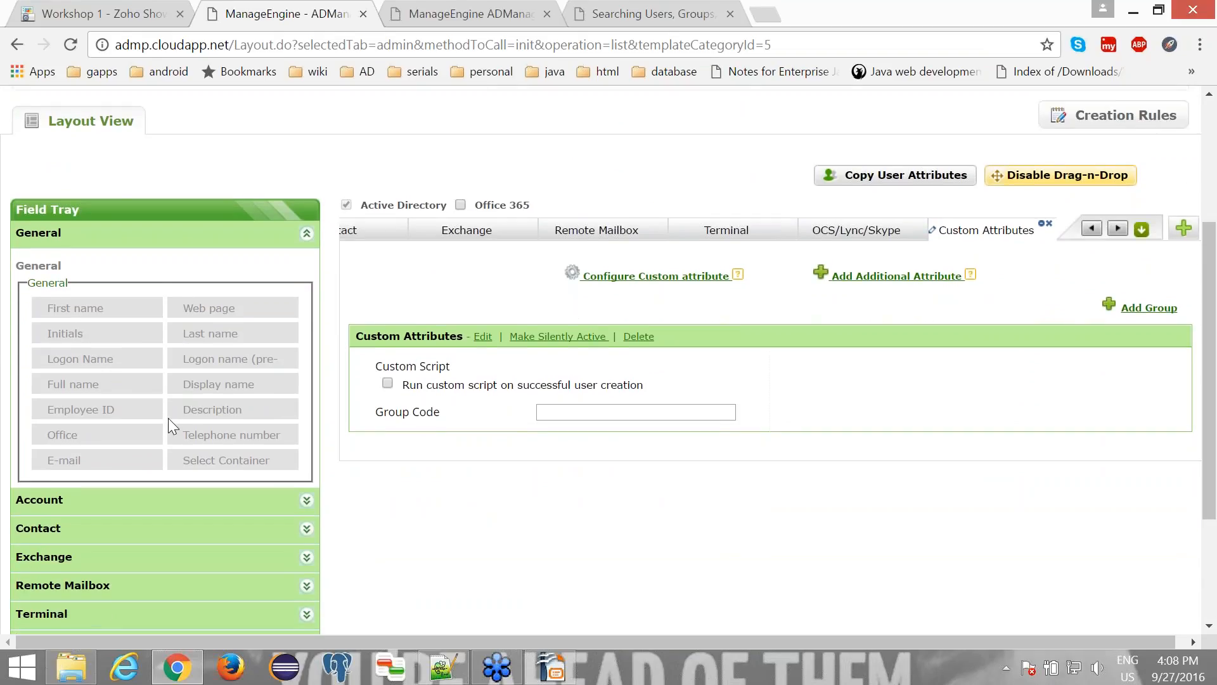
scroll(97, 254, down, 1)
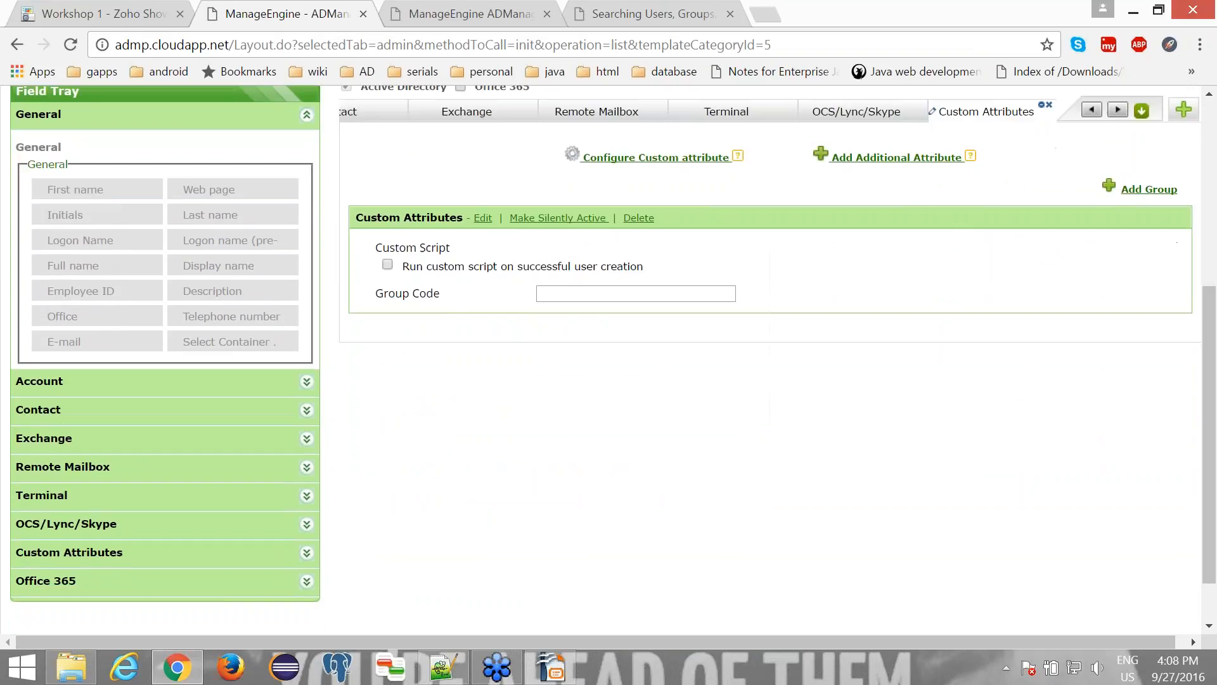
click(114, 552)
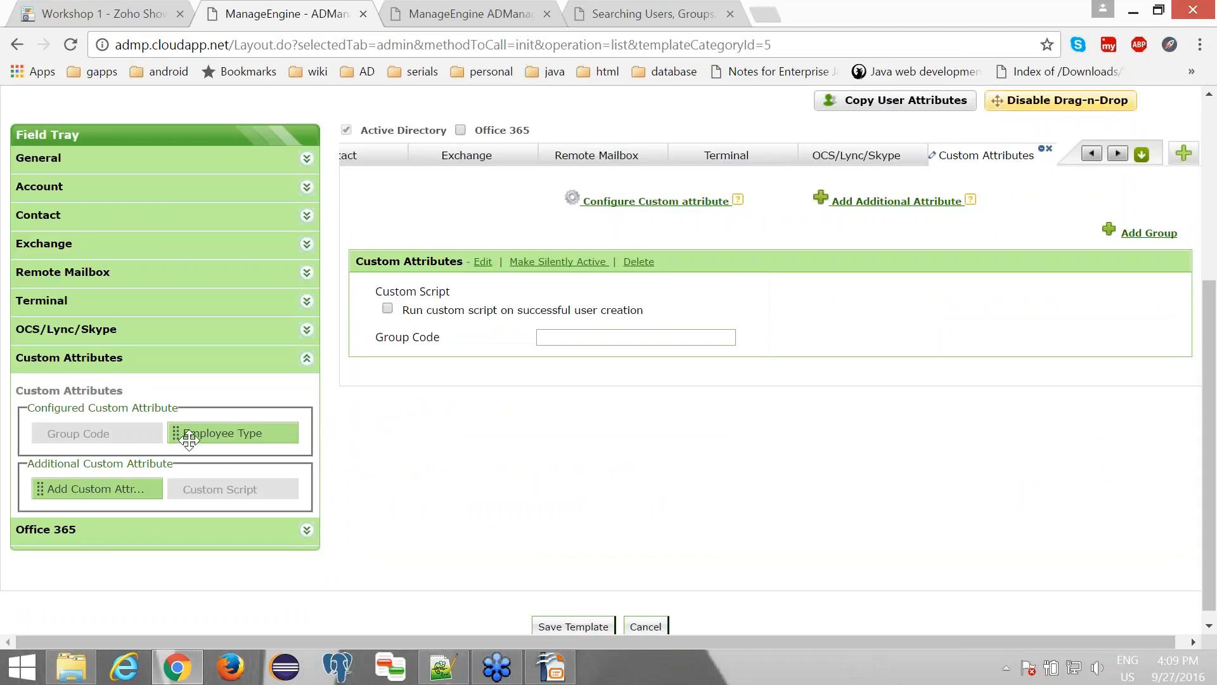
drag(203, 435, 417, 373)
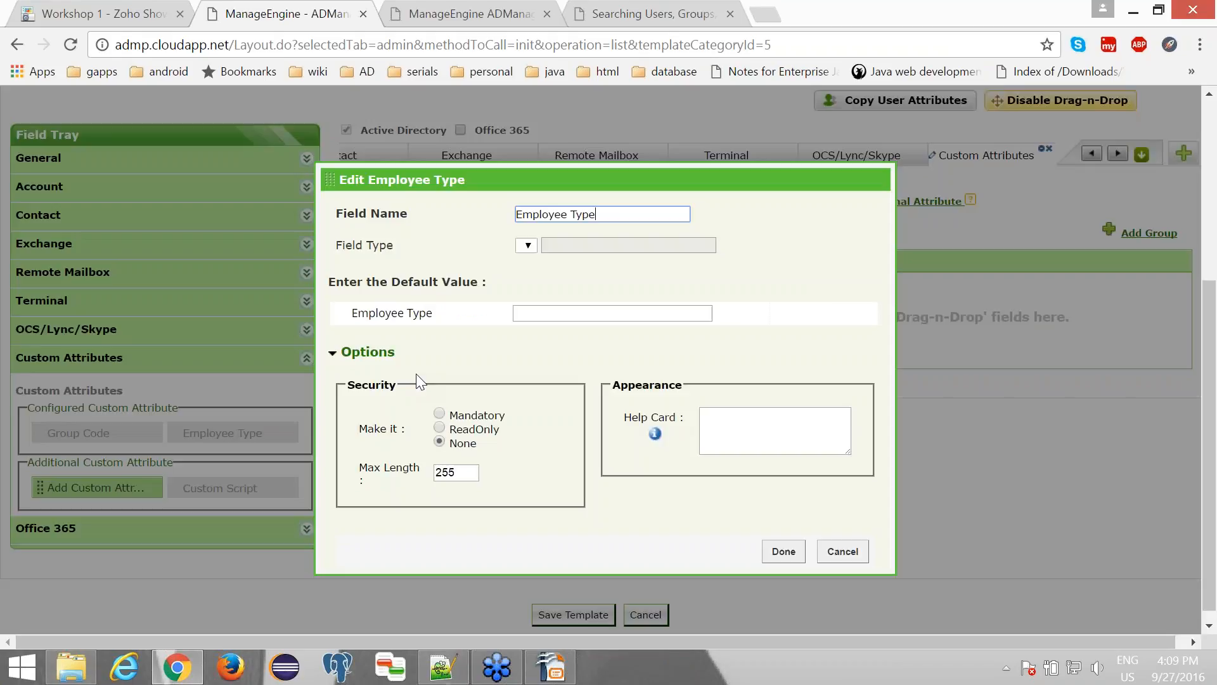
- Set the Employee Type field's default value to Contract Employee and finish editing the field
click(531, 312)
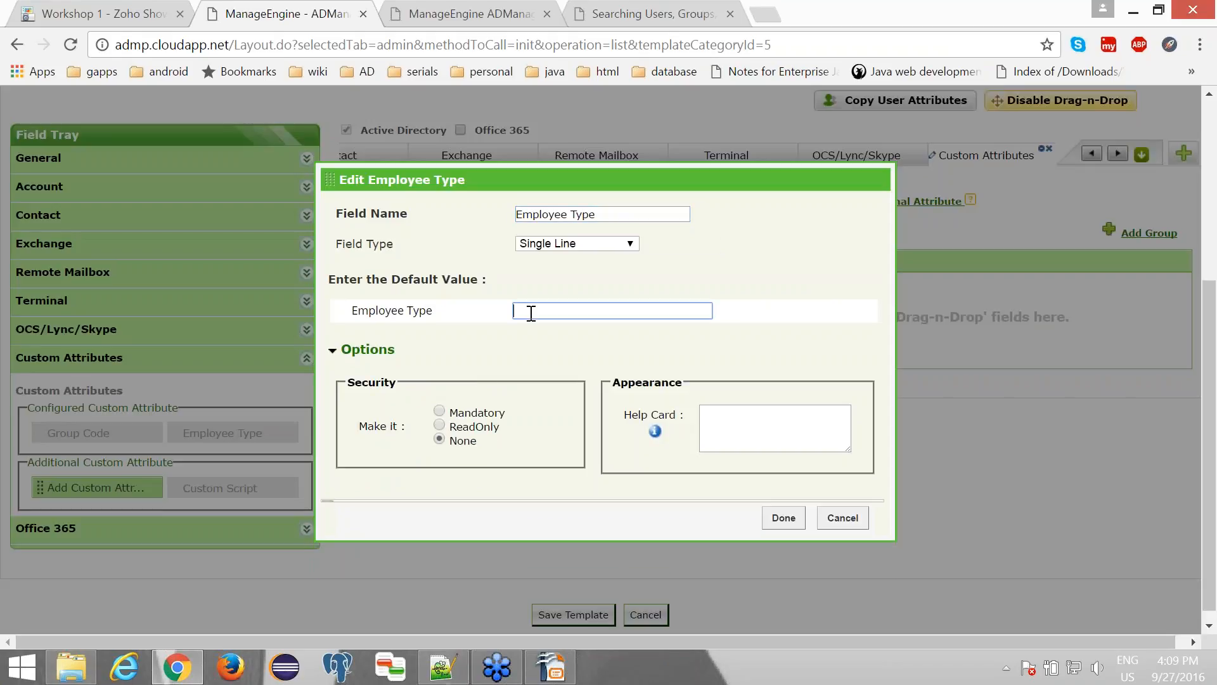
text(Contract EMployee)
key(Left)
key(Left)
key(Left)
key(Delete)
text(m)
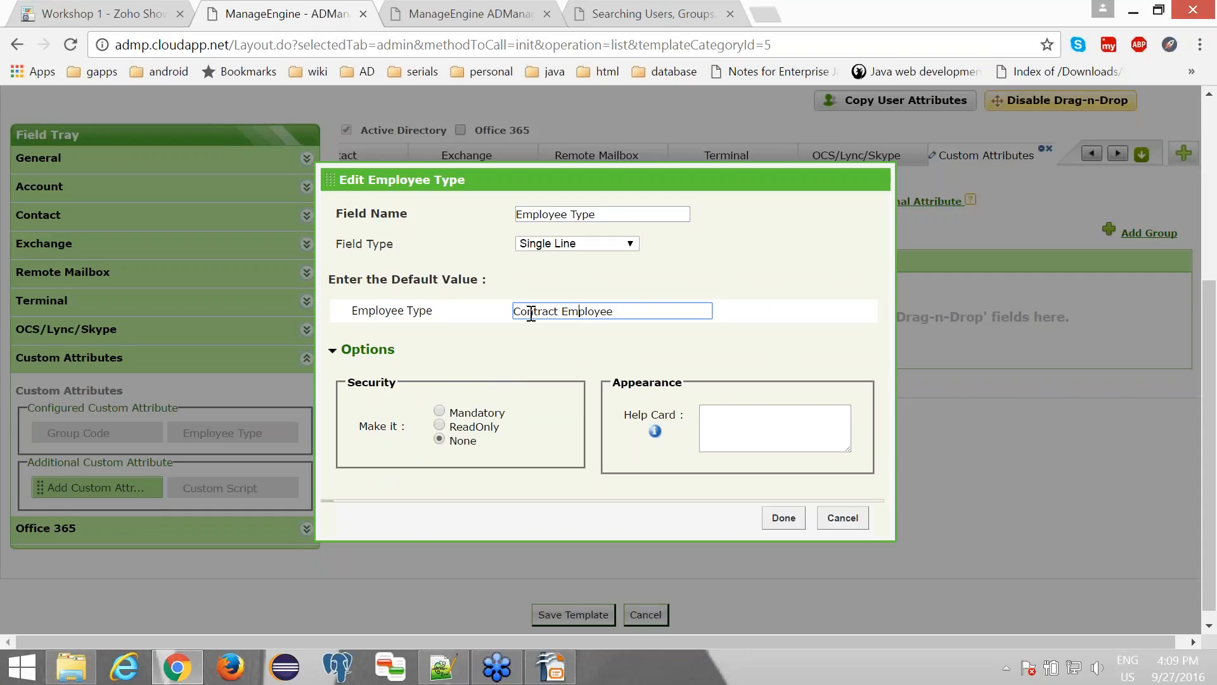
click(765, 534)
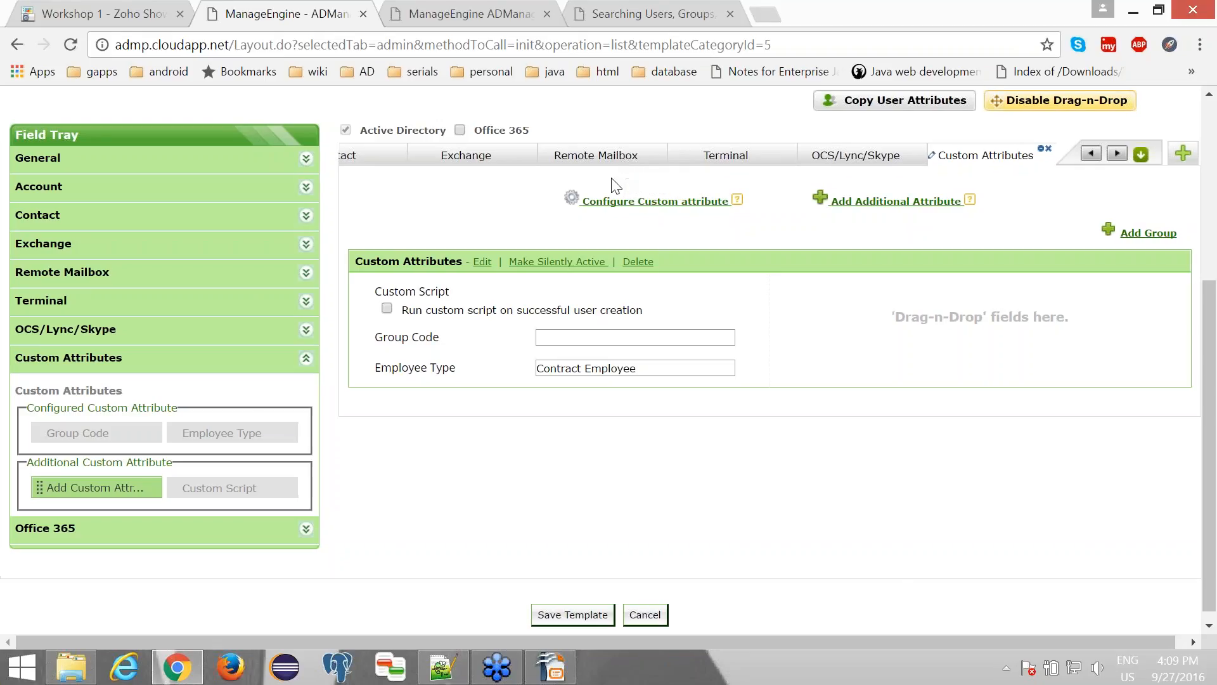
- Delete the entire Exchange tab from the template layout, returning its fields to the field tray
scroll(617, 186, right, 1)
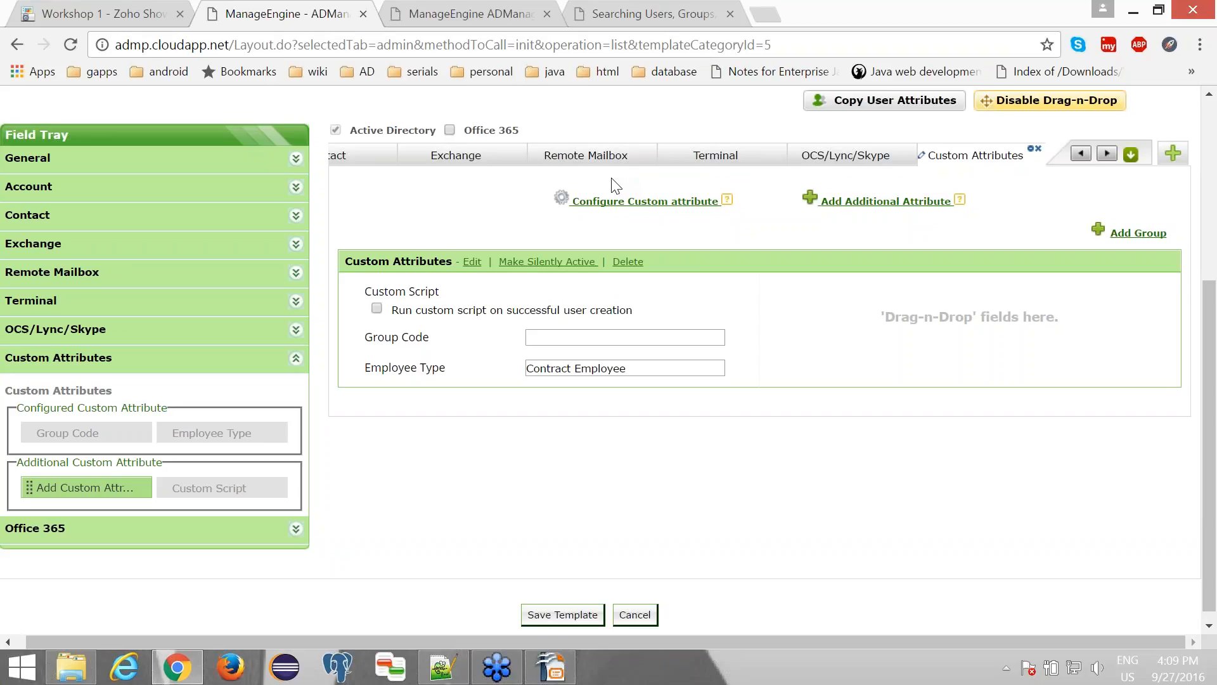
click(479, 165)
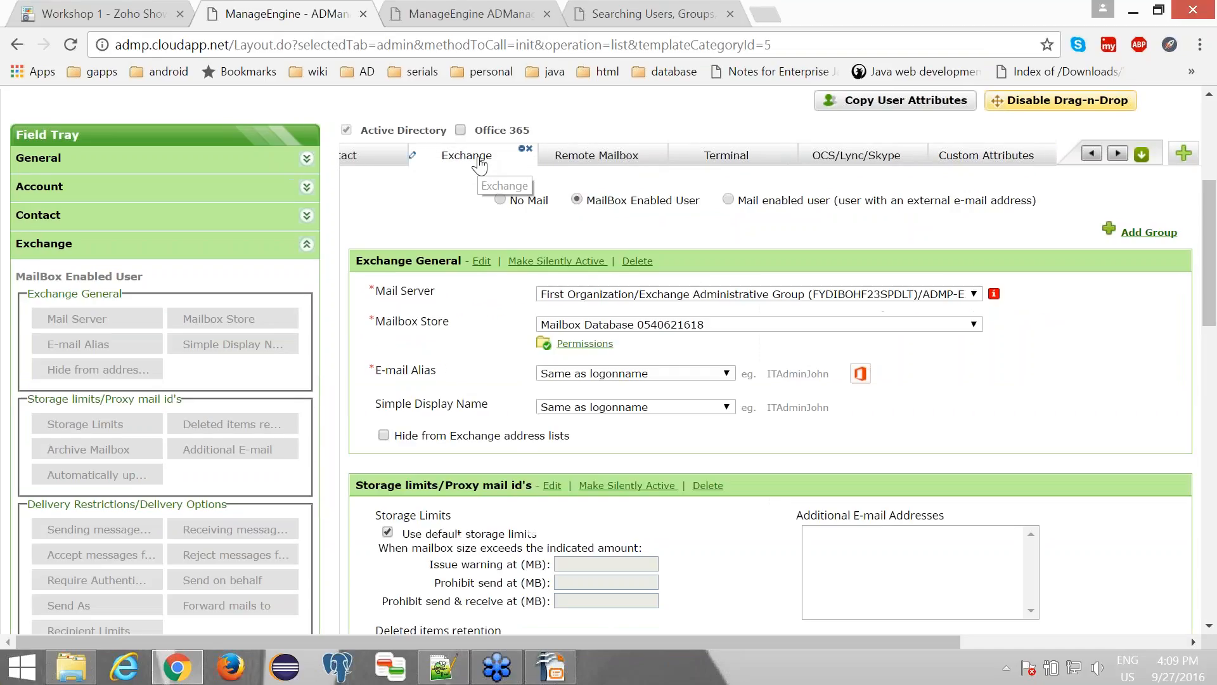
click(530, 155)
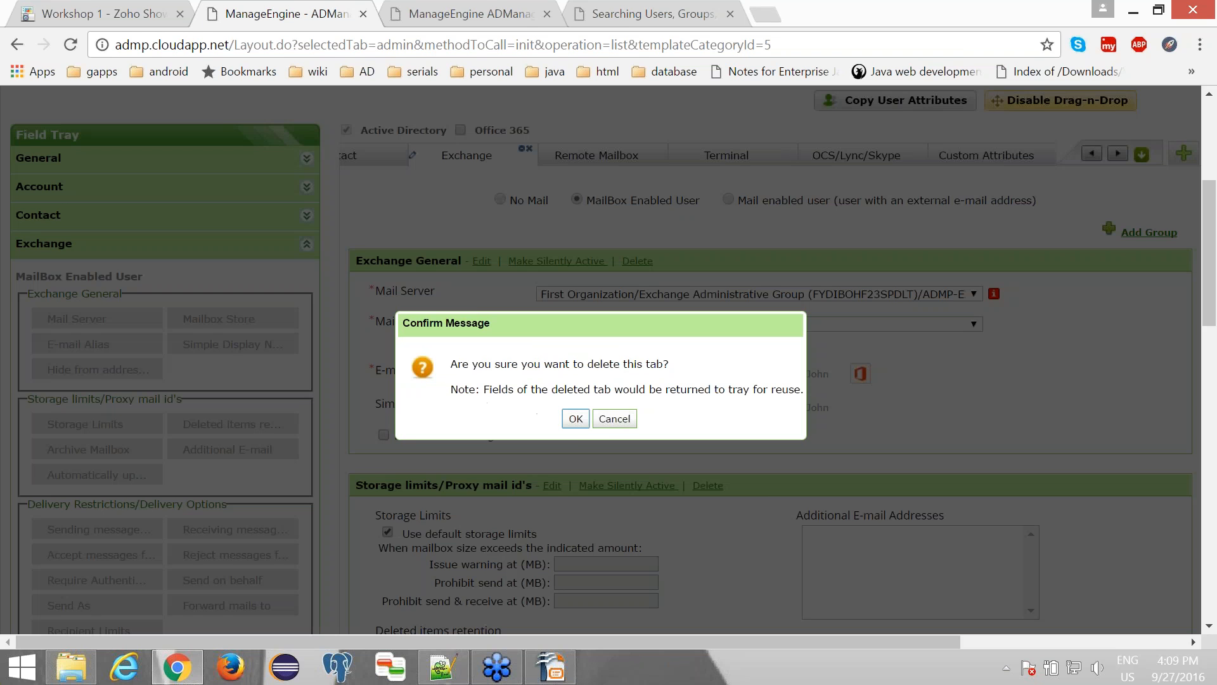
click(576, 419)
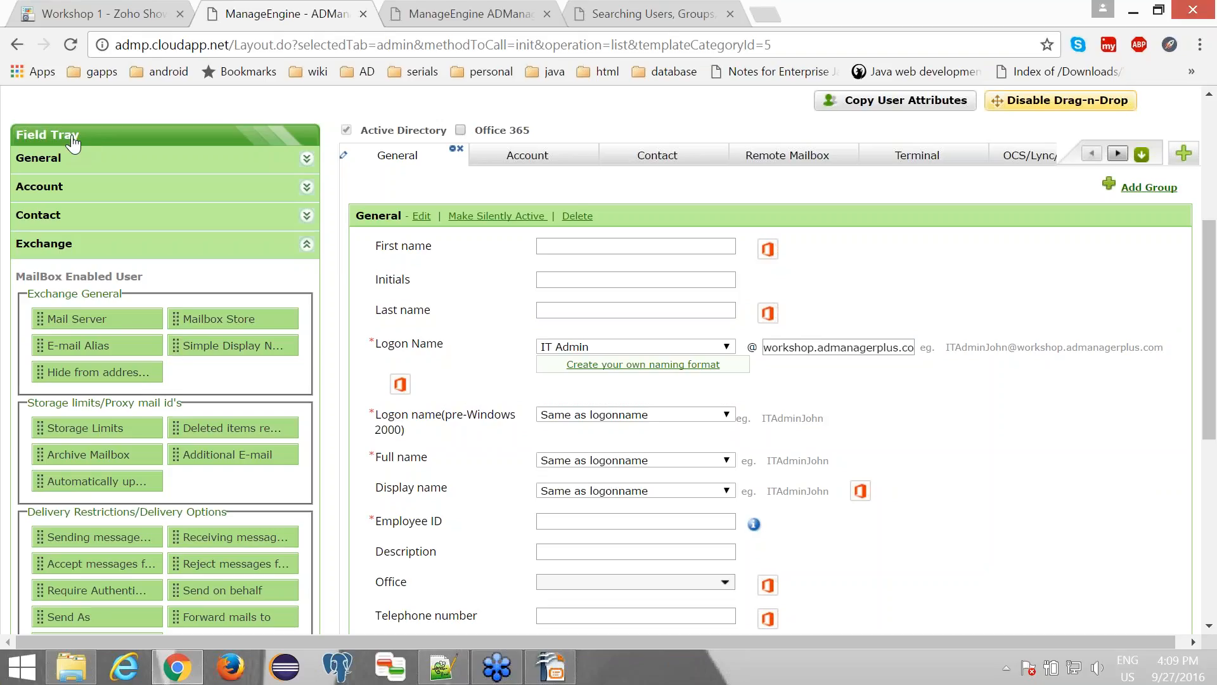
- Try to move the Mail Server field from the field tray into the template's General group
scroll(114, 272, down, 2)
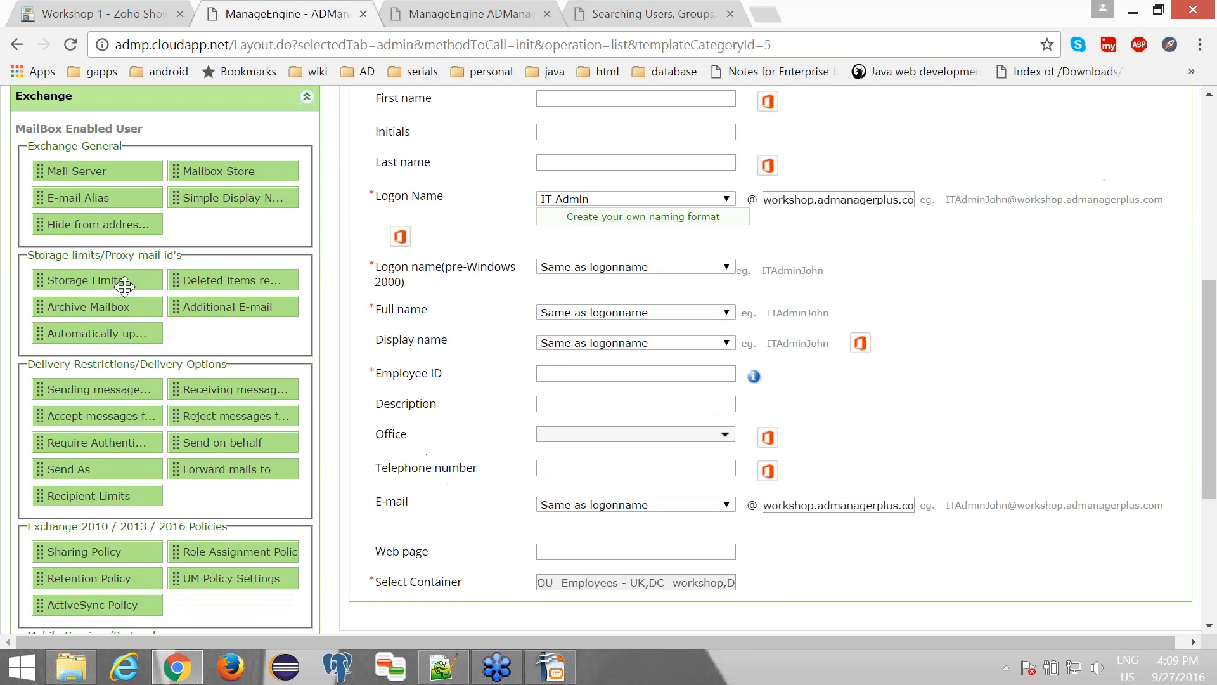
drag(108, 171, 433, 222)
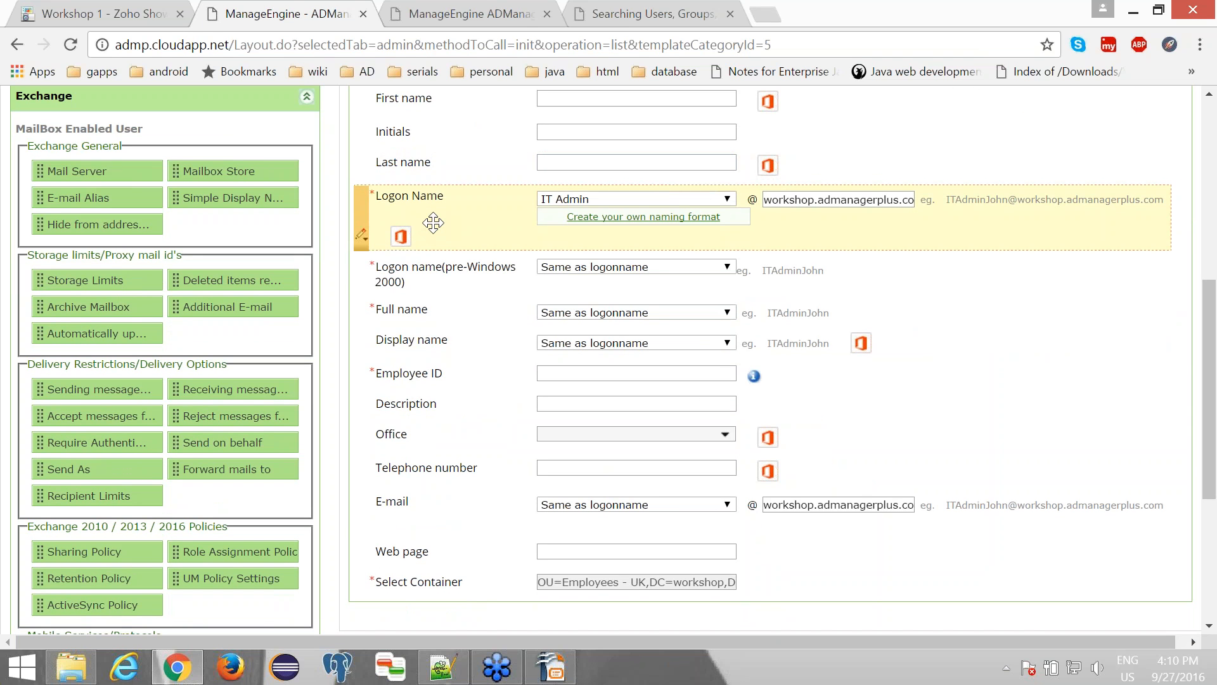
scroll(434, 222, up, 4)
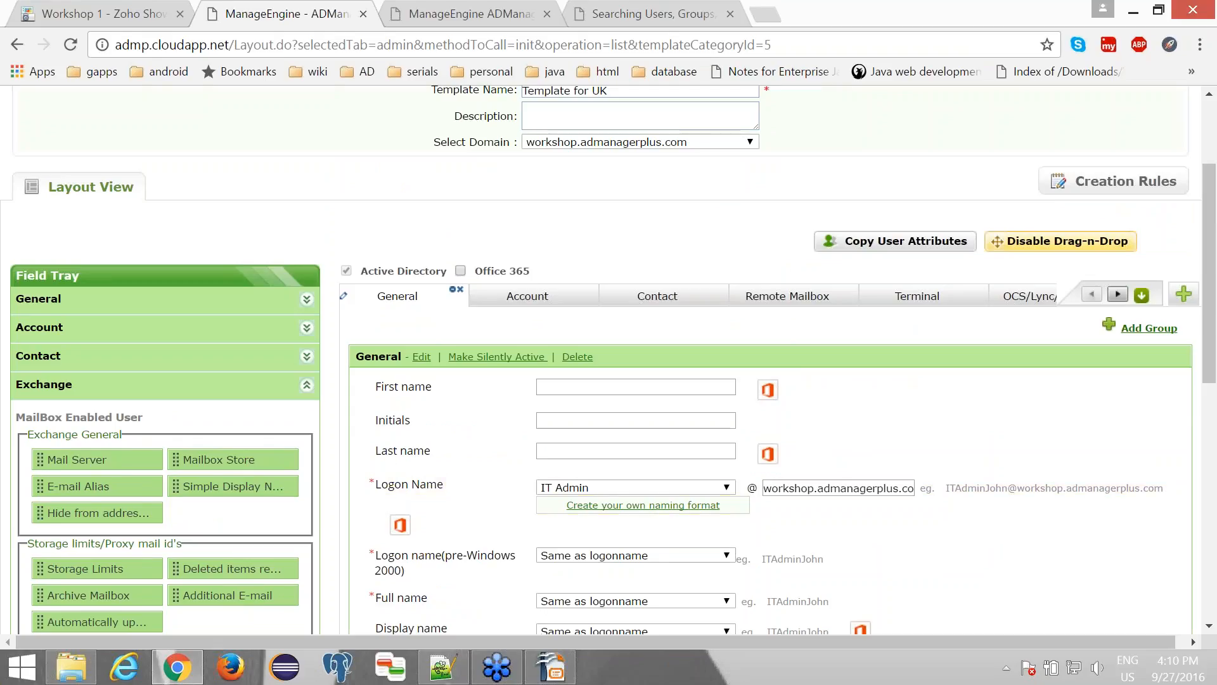
- Delete the Telephone number field from the General group and save the UK template
scroll(660, 329, down, 1)
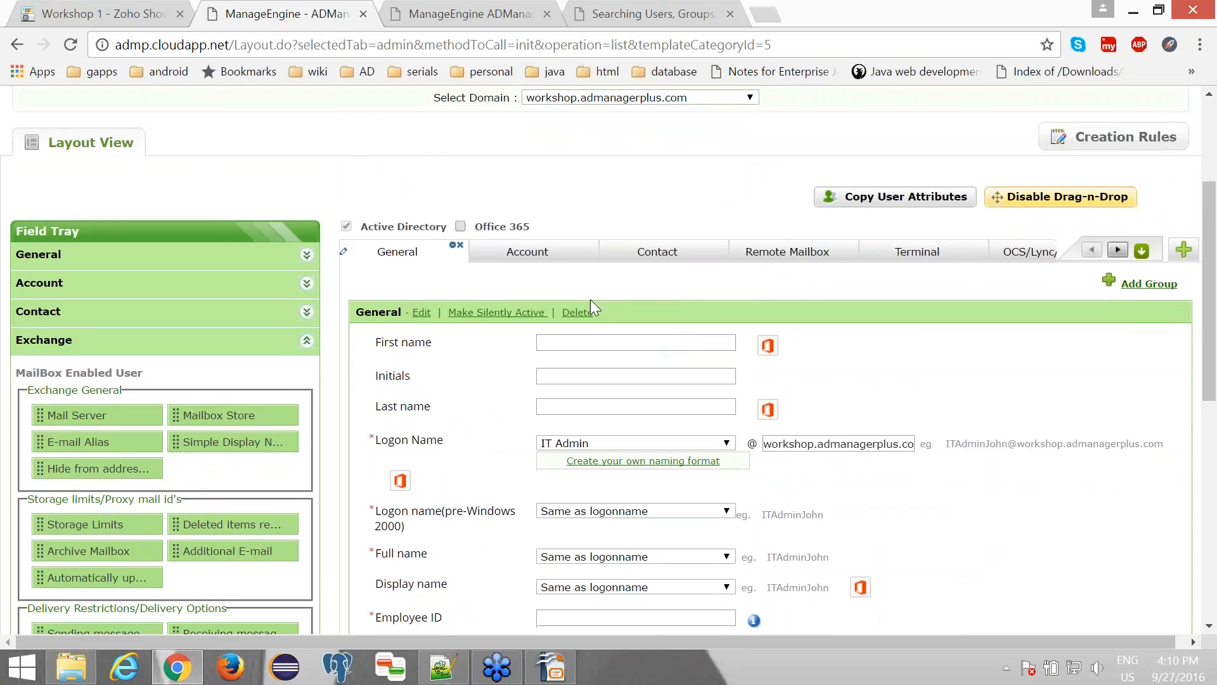
scroll(591, 301, down, 5)
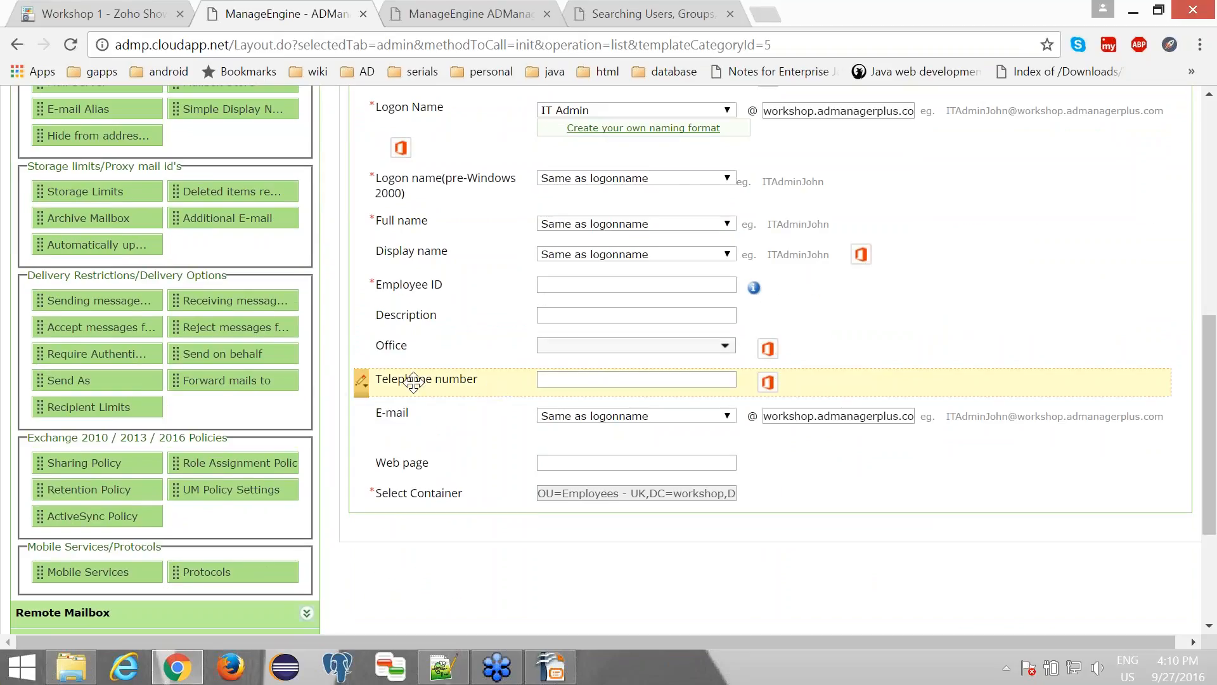
click(361, 381)
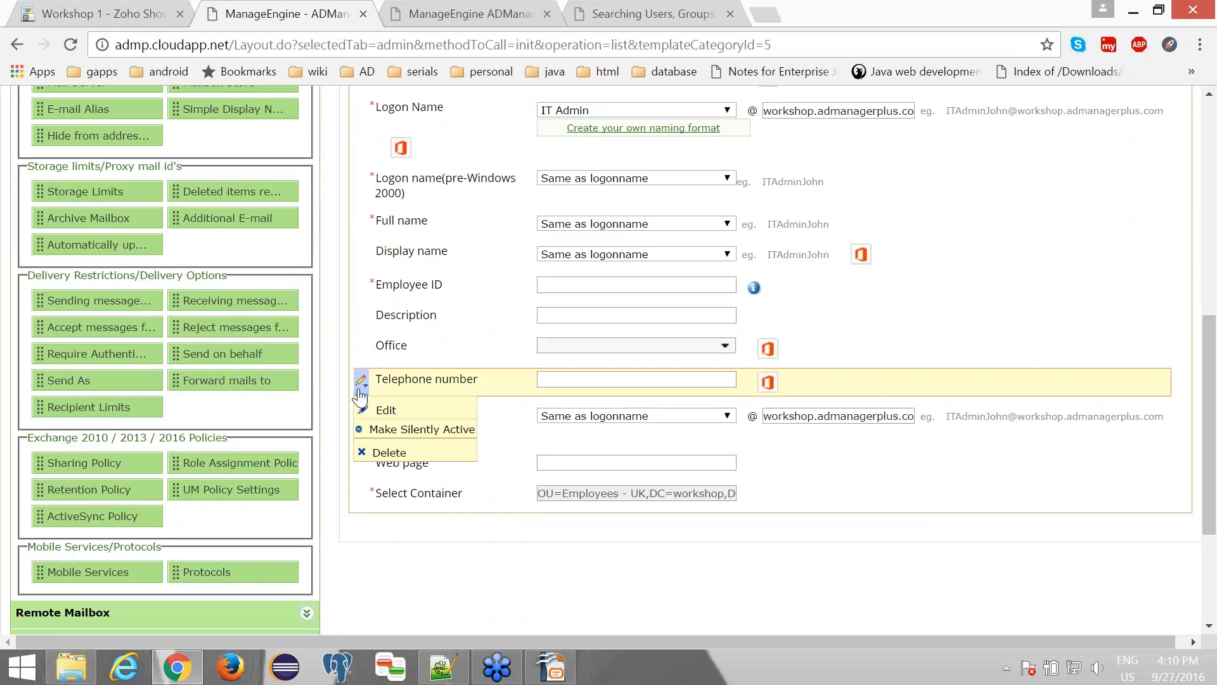
click(390, 450)
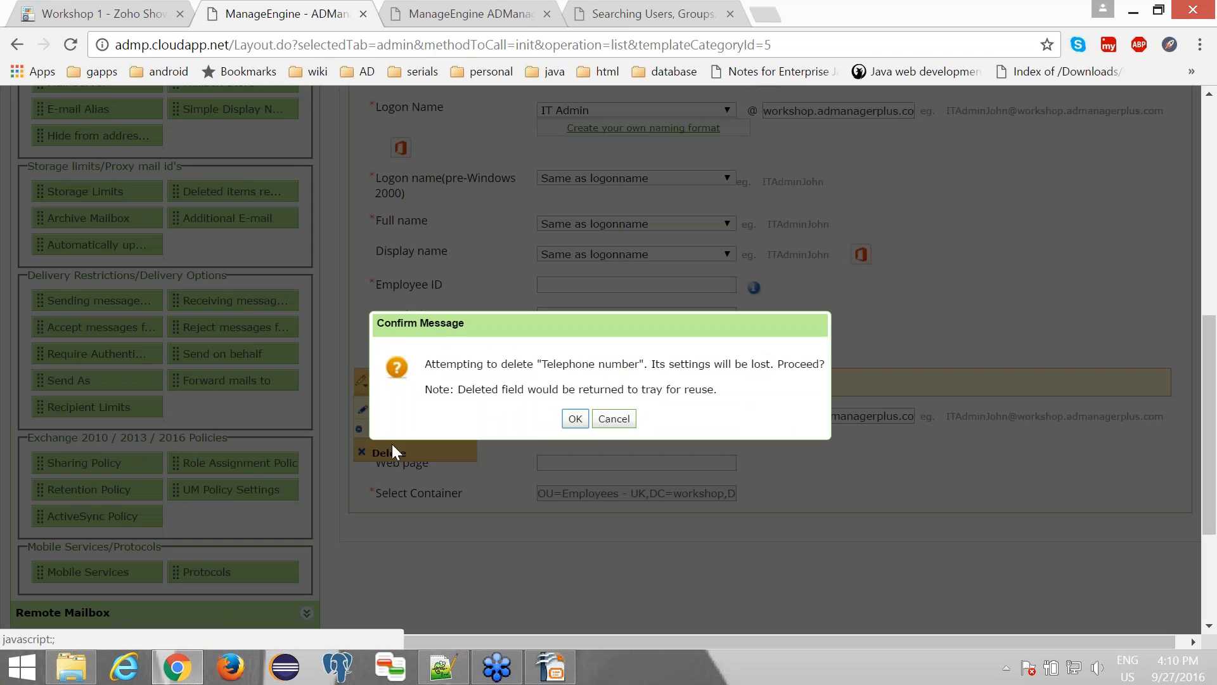
click(575, 419)
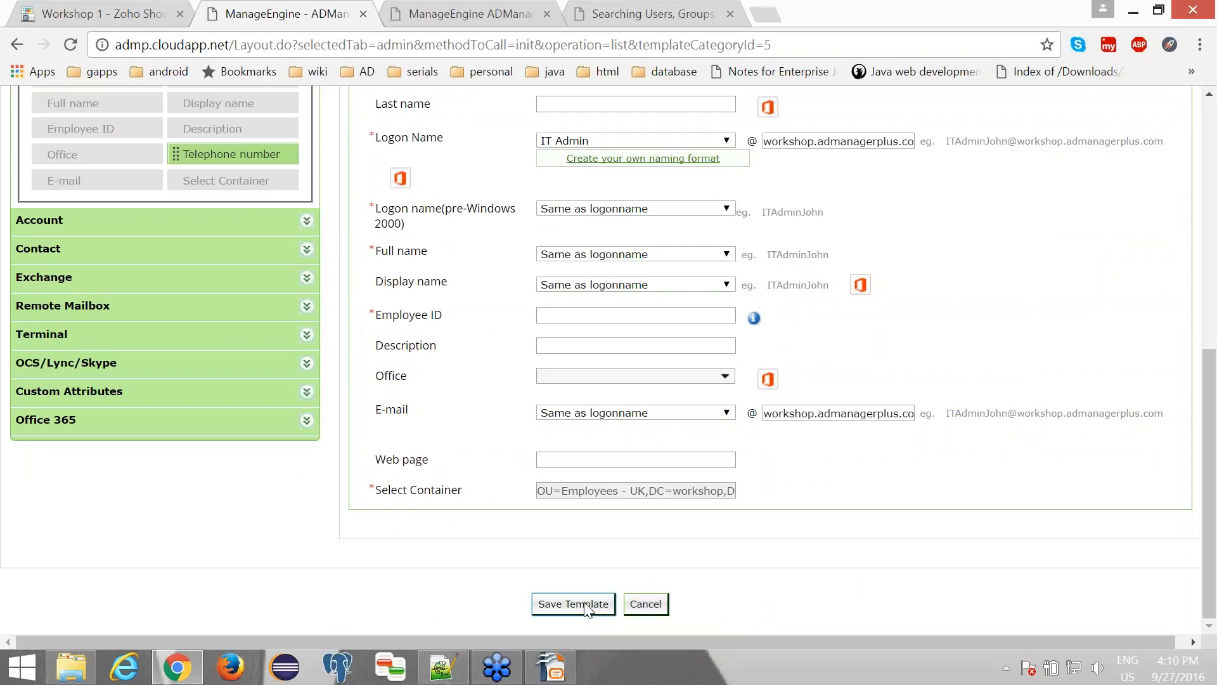
click(587, 608)
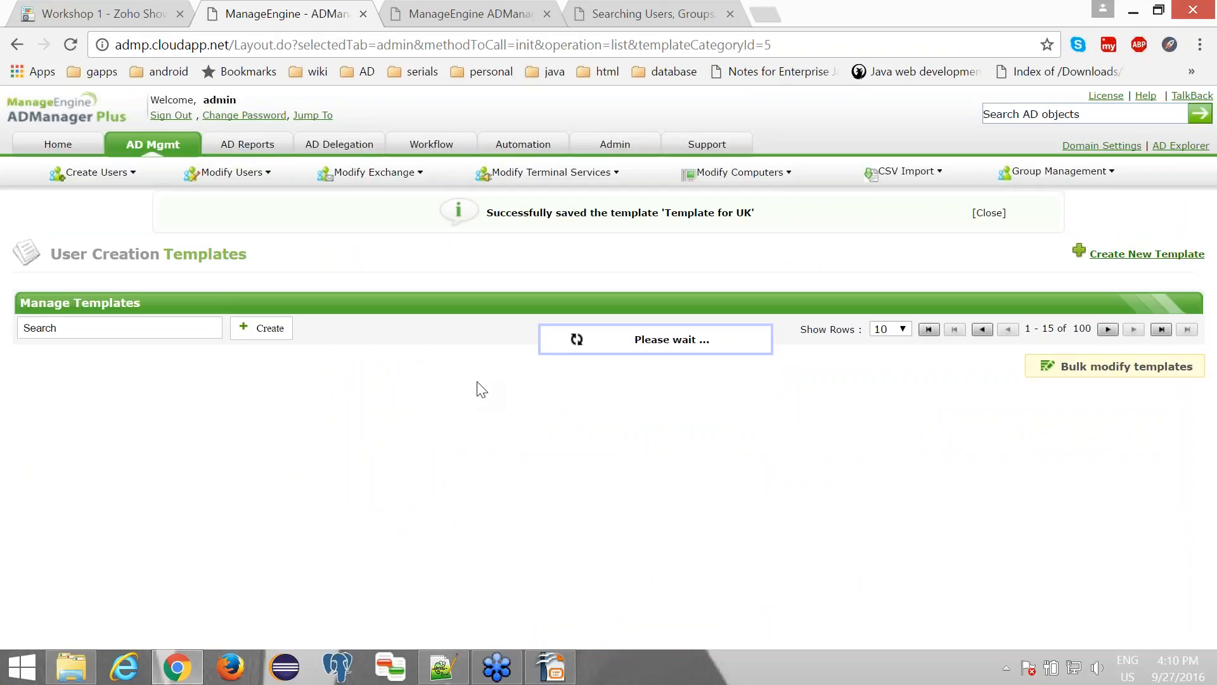
- Start a bulk user creation for workshop.admanagerplus.com using the template "Template for UK"
click(151, 147)
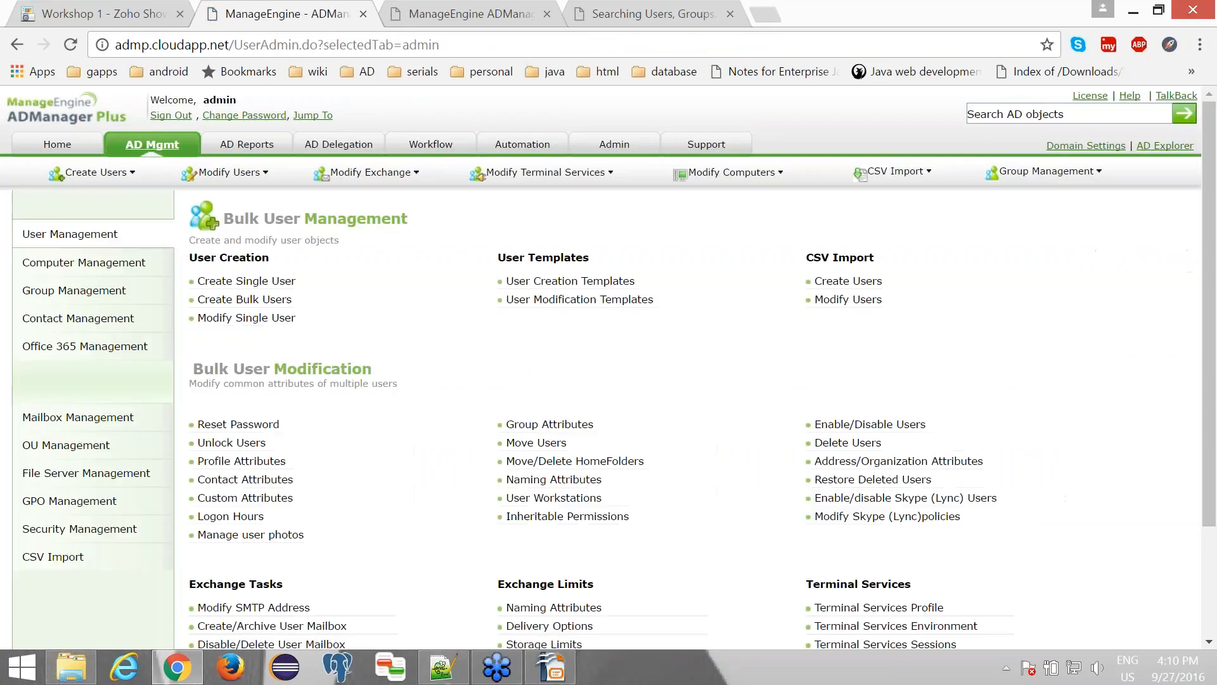
click(228, 303)
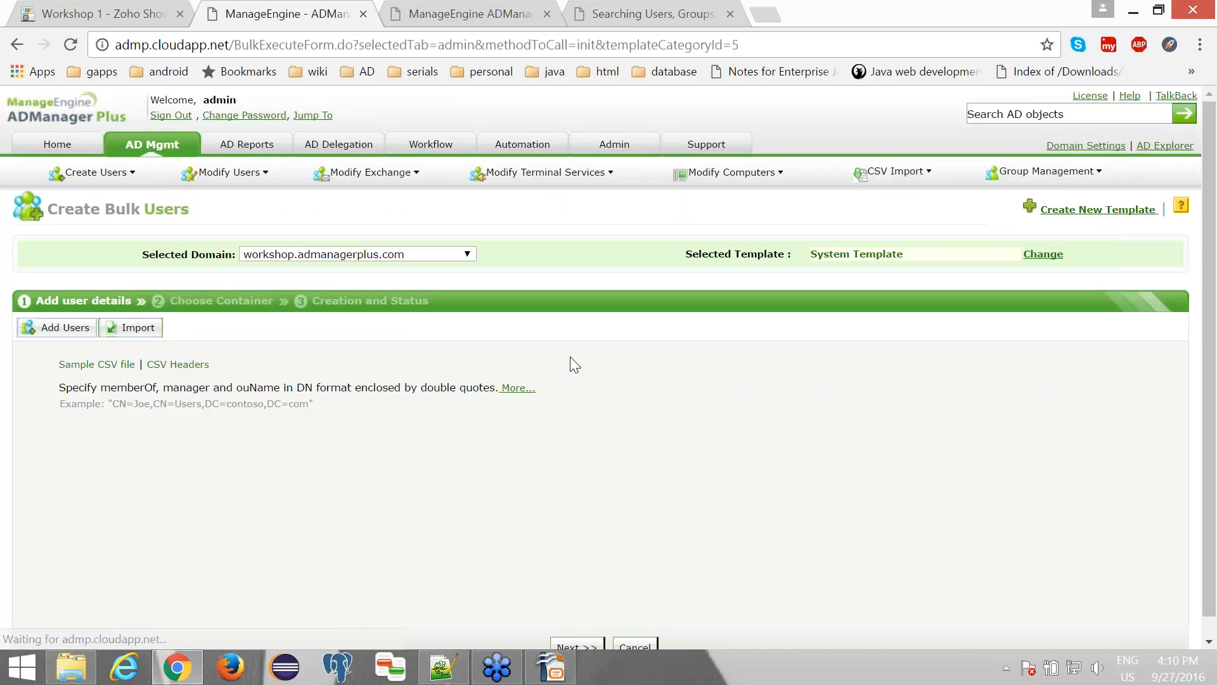
click(881, 257)
click(825, 417)
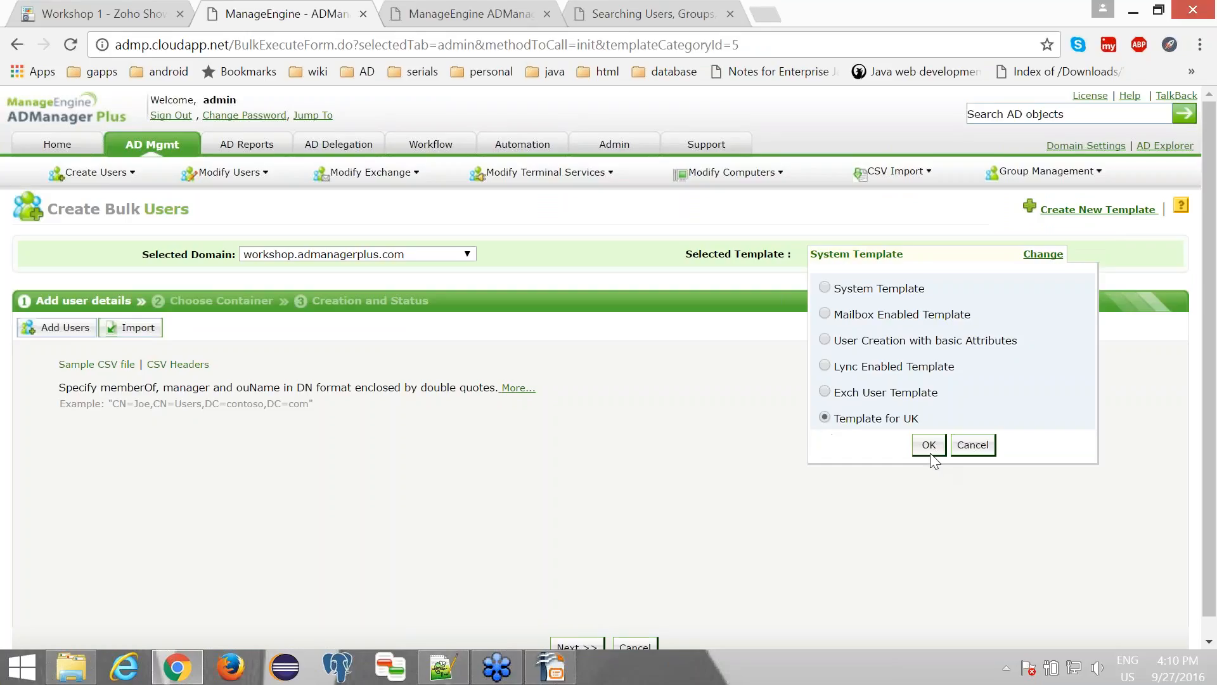
- Import createusers.csv from the csv_import folder into the bulk user list
click(150, 334)
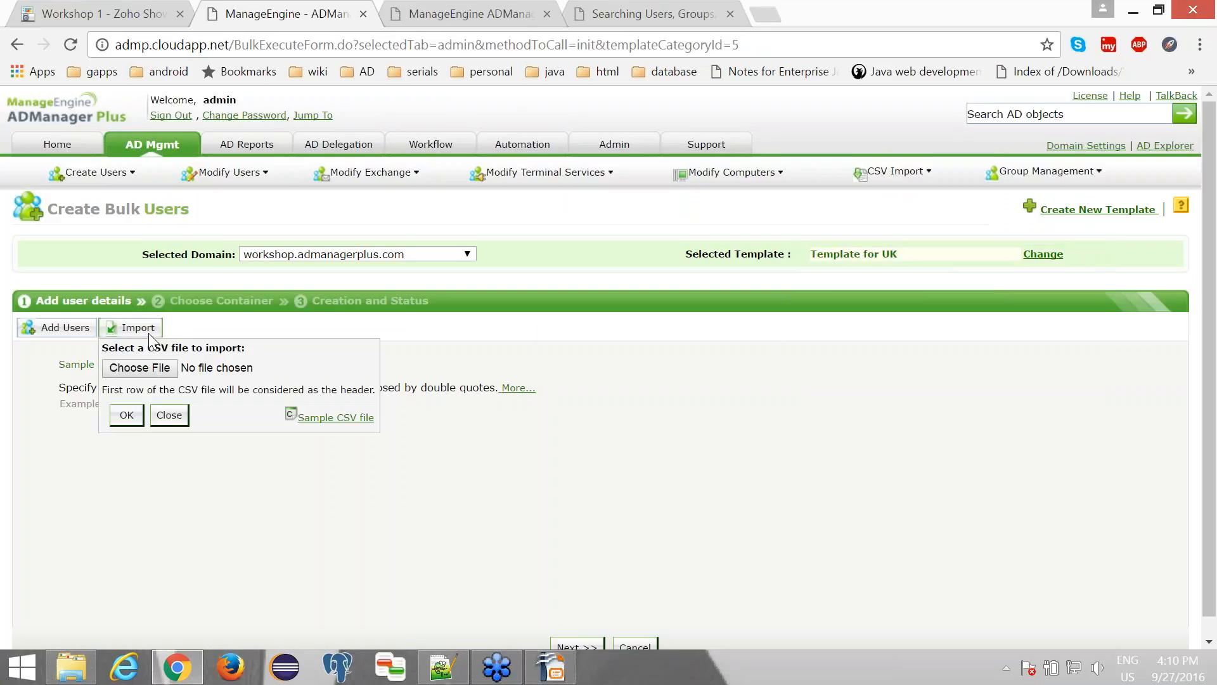
click(135, 366)
click(229, 135)
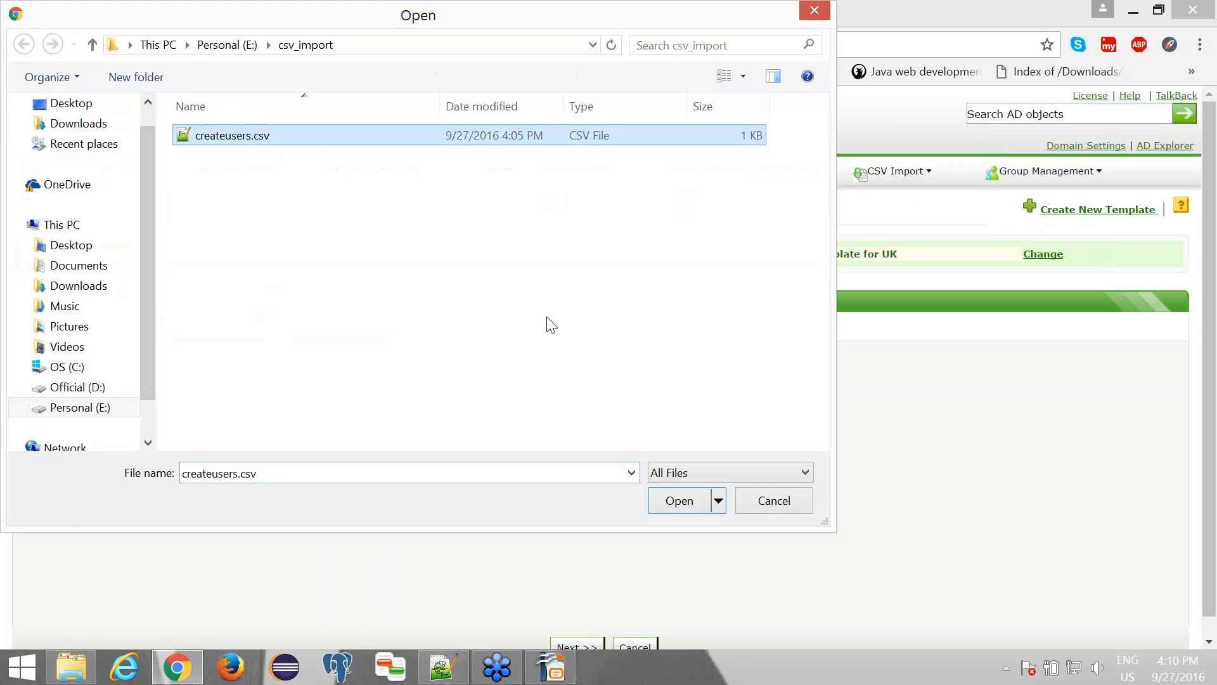
click(678, 505)
click(130, 452)
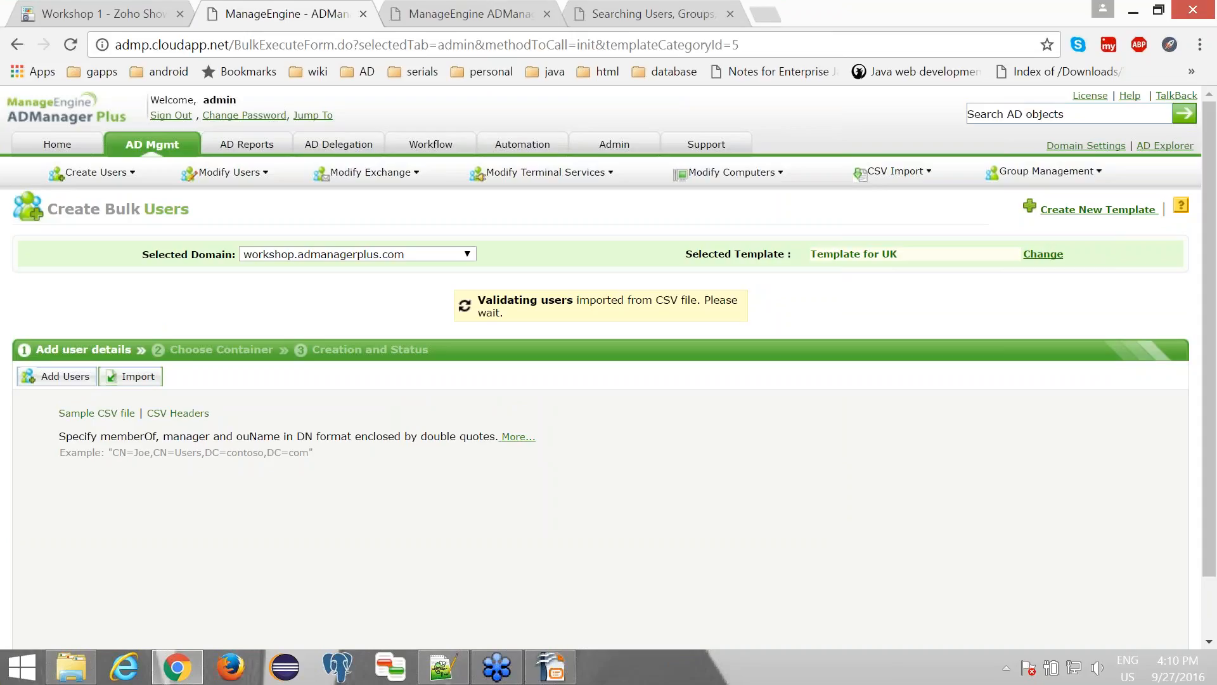
- Review all attribute columns of the imported user and proceed to the container selection
scroll(329, 497, down, 1)
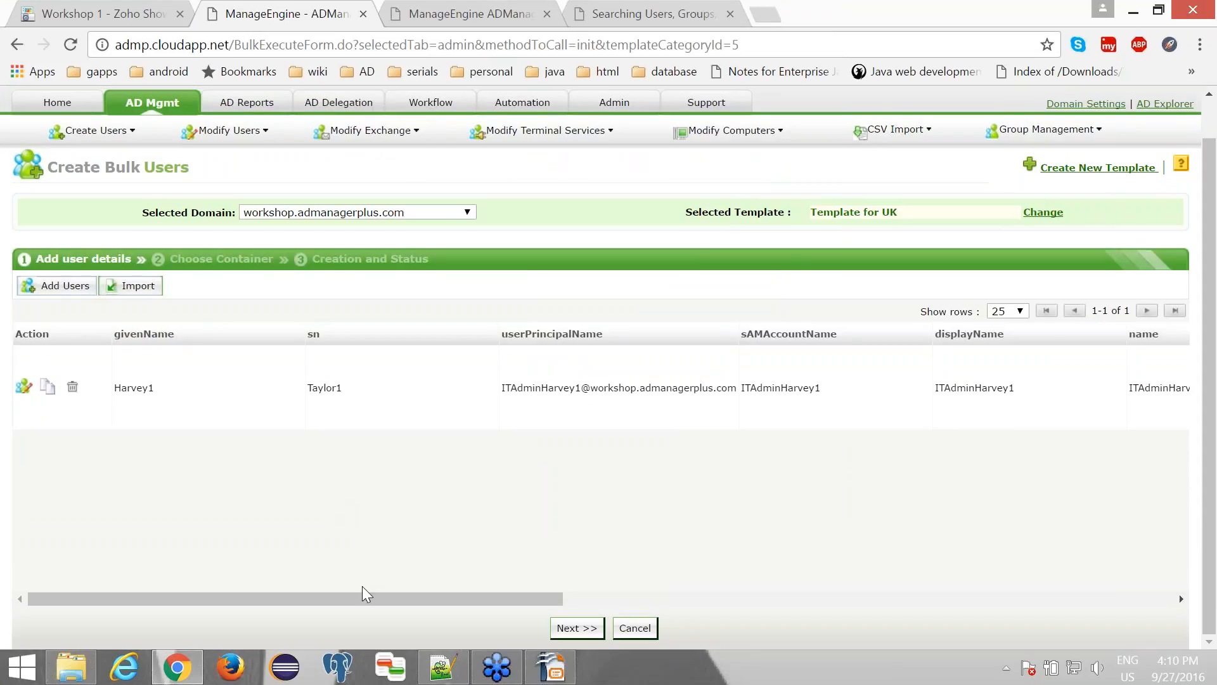
drag(366, 594, 899, 653)
drag(888, 600, 996, 589)
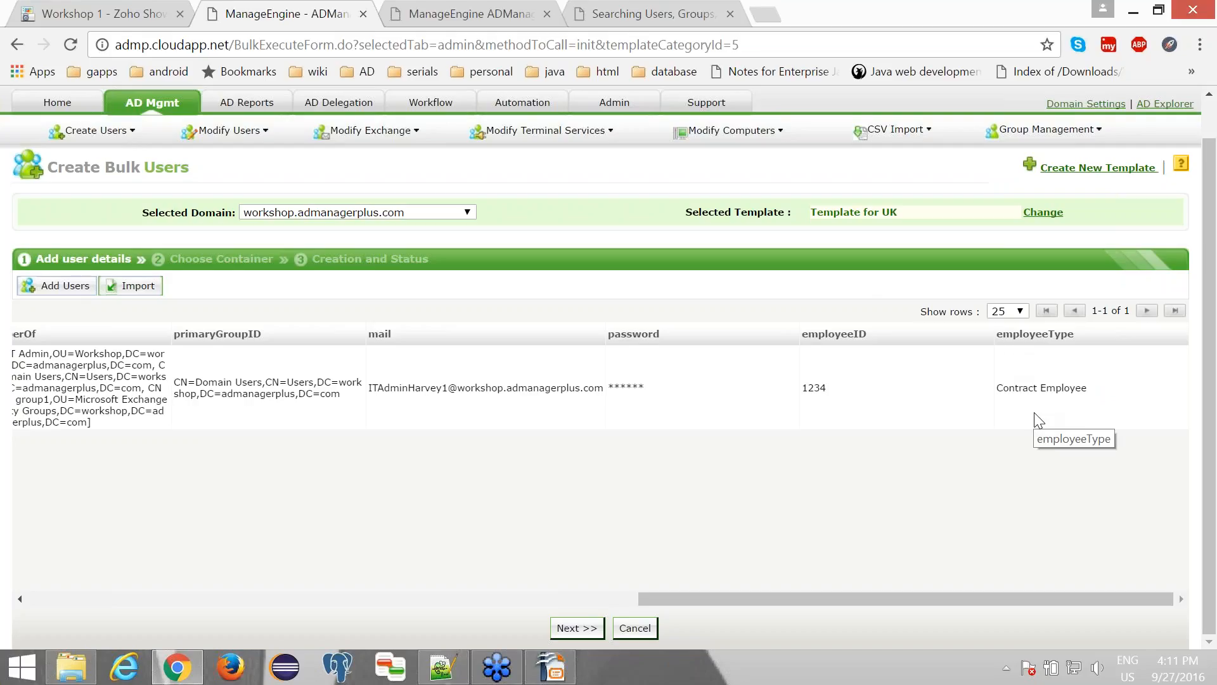
drag(1001, 602, 330, 622)
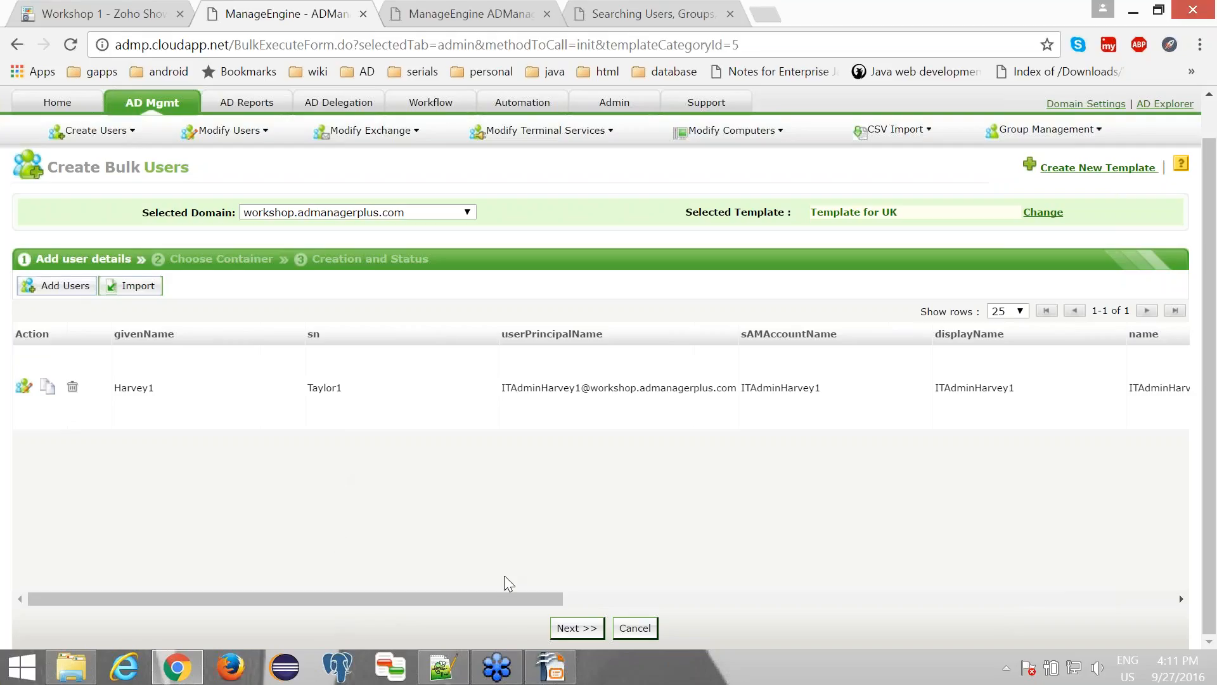
click(571, 630)
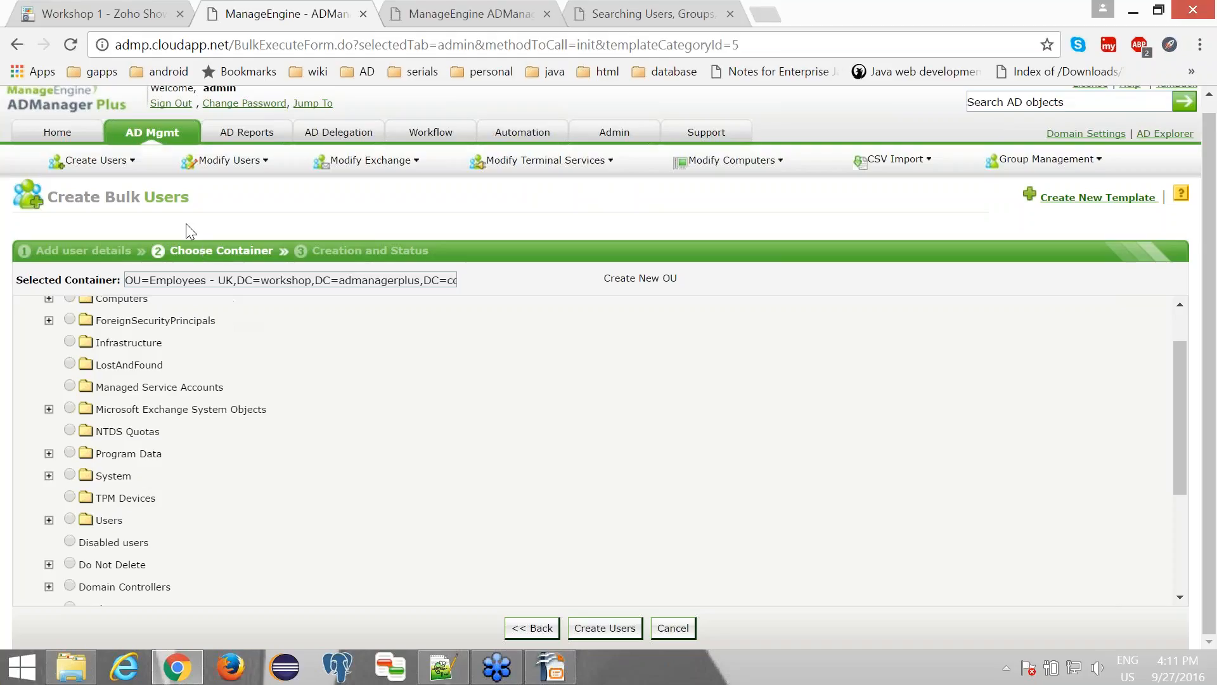
- Open the user creation template "Template for UK" and create a new creation rule in it
click(154, 134)
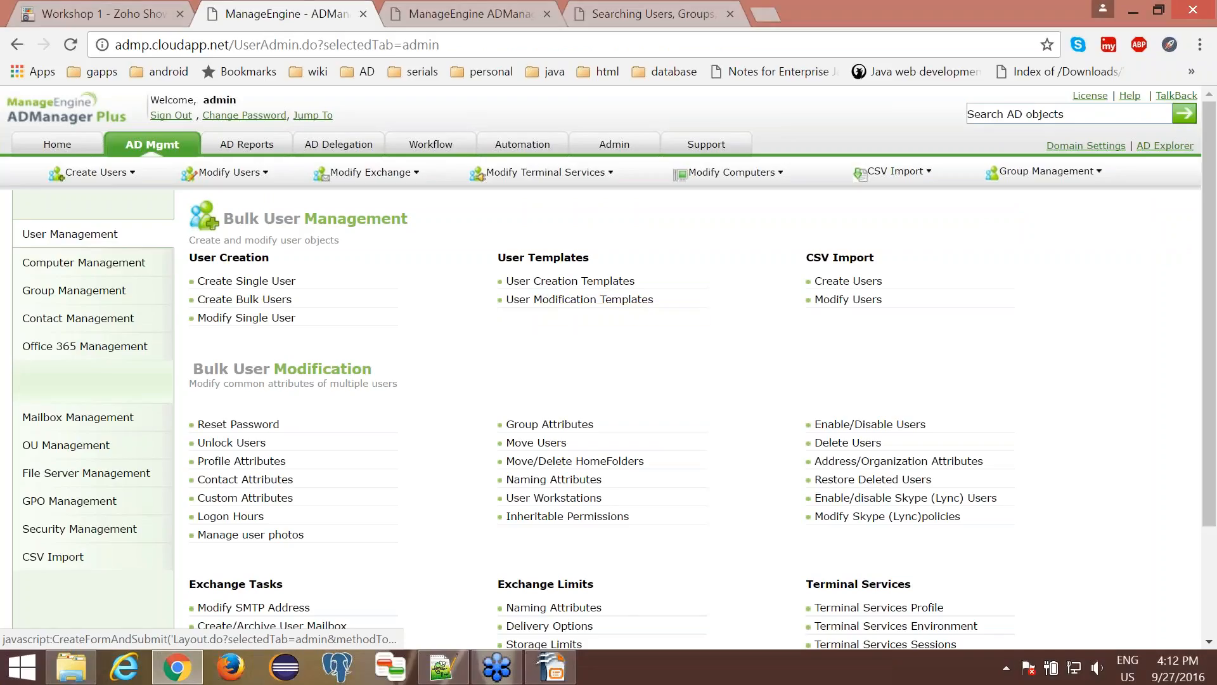
click(583, 287)
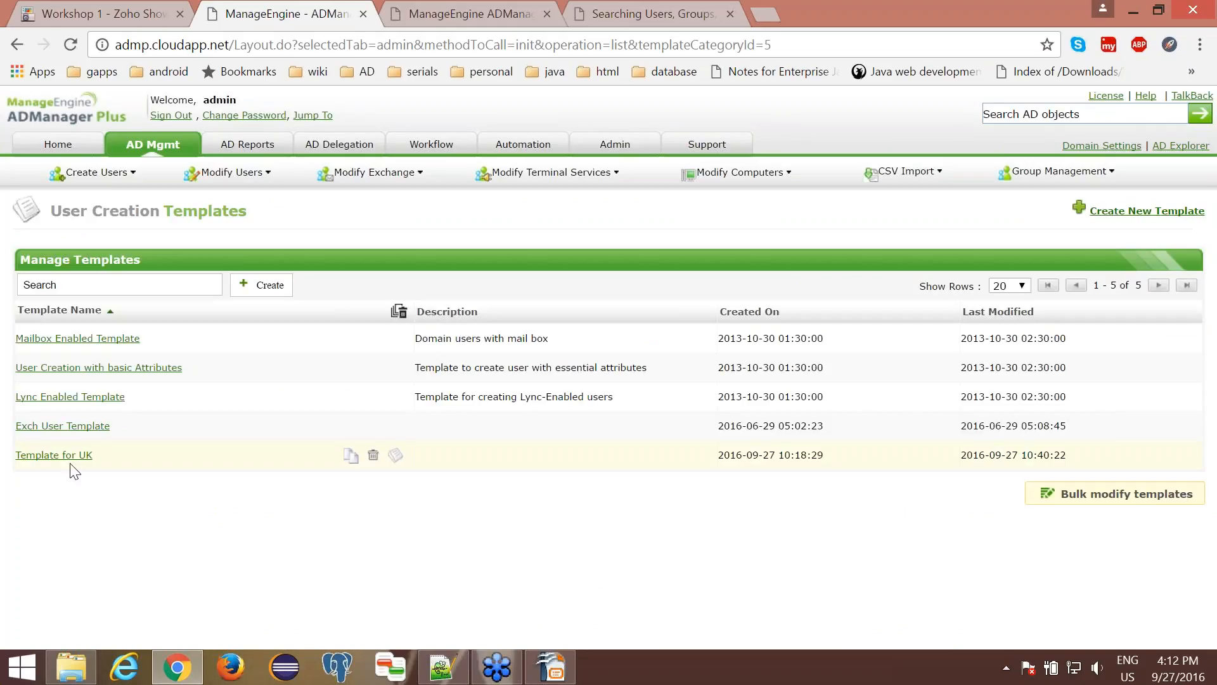
click(45, 455)
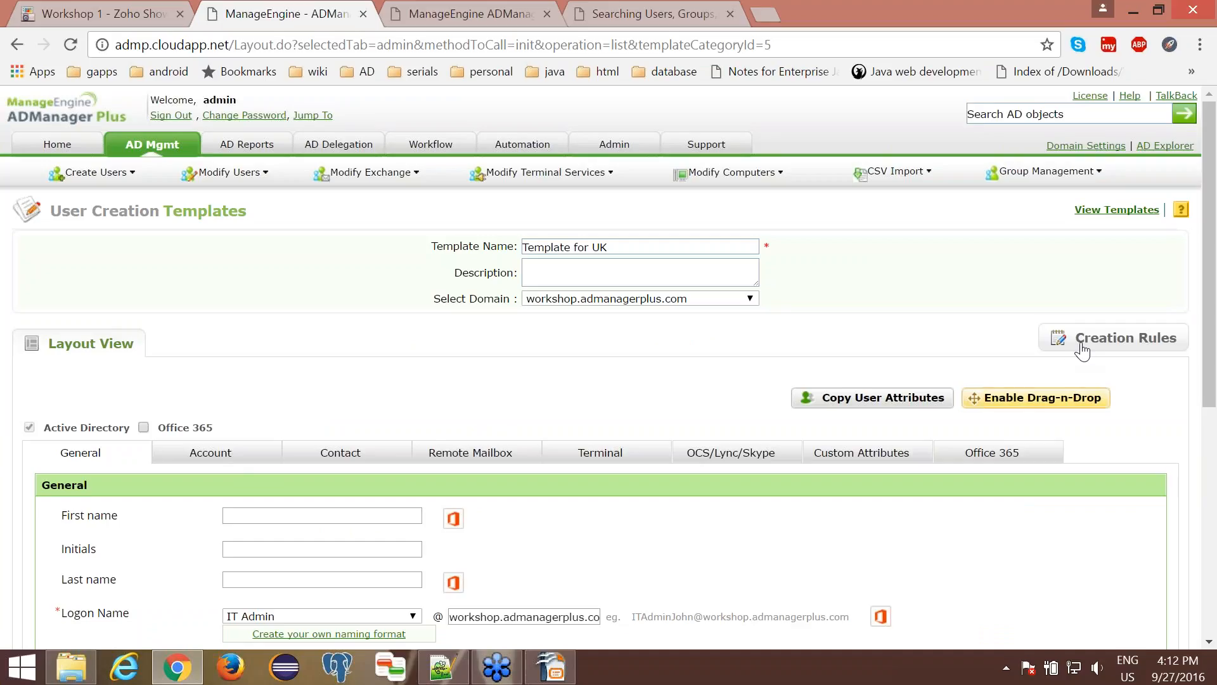
click(1083, 348)
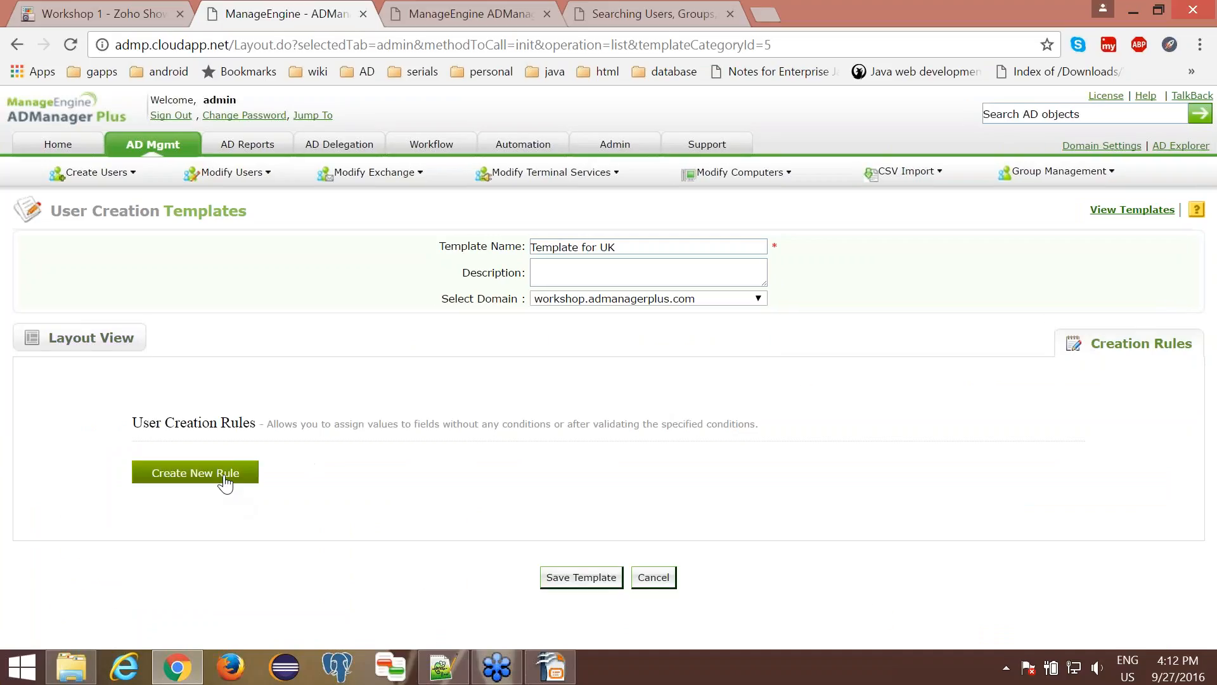
click(225, 483)
scroll(228, 482, down, 1)
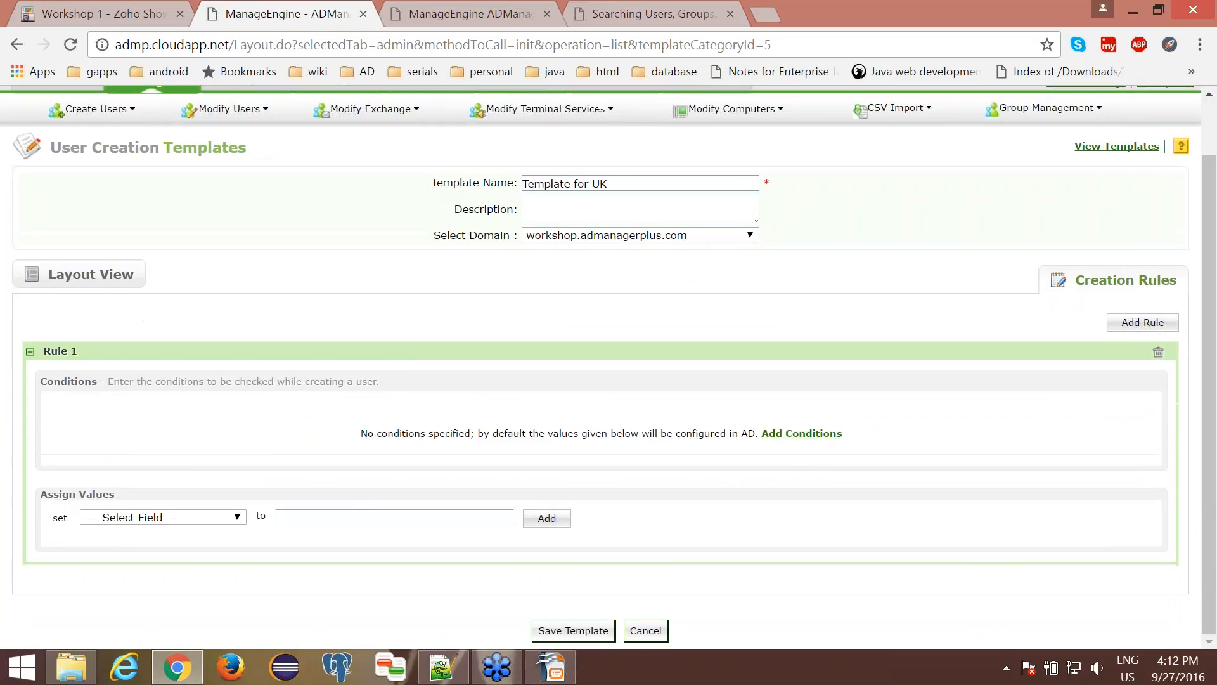
- Add a condition to Rule 1 requiring Select Container to be the Employees - UK OU
click(798, 433)
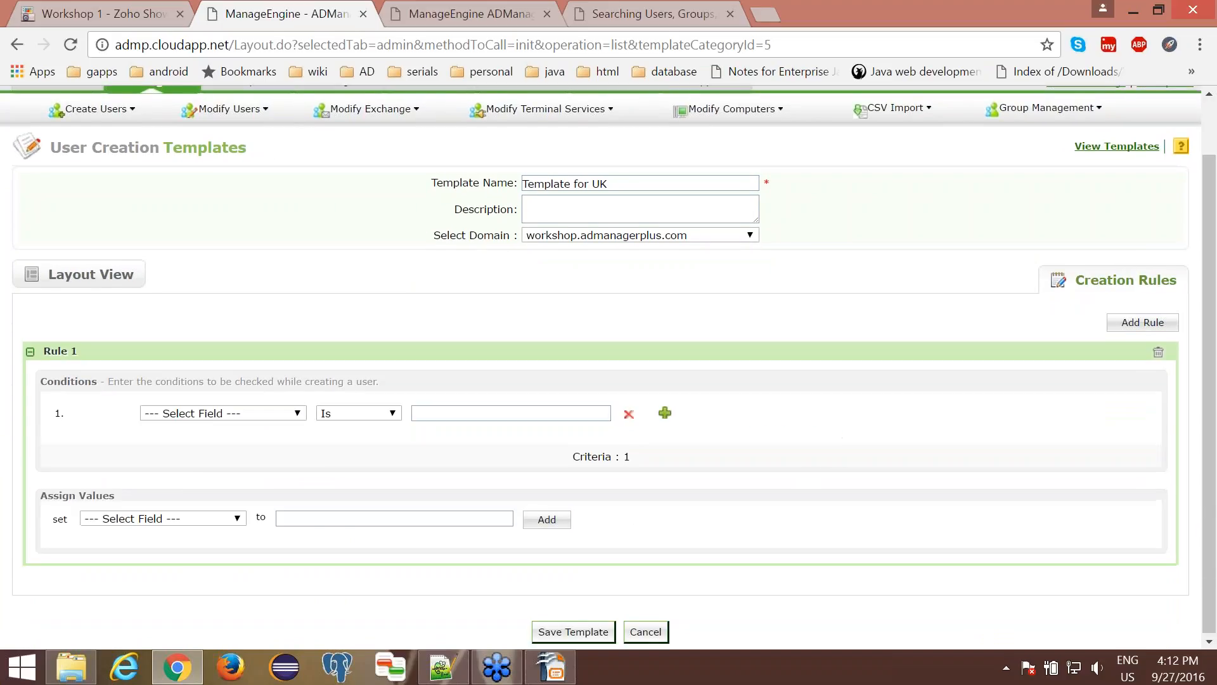
click(289, 415)
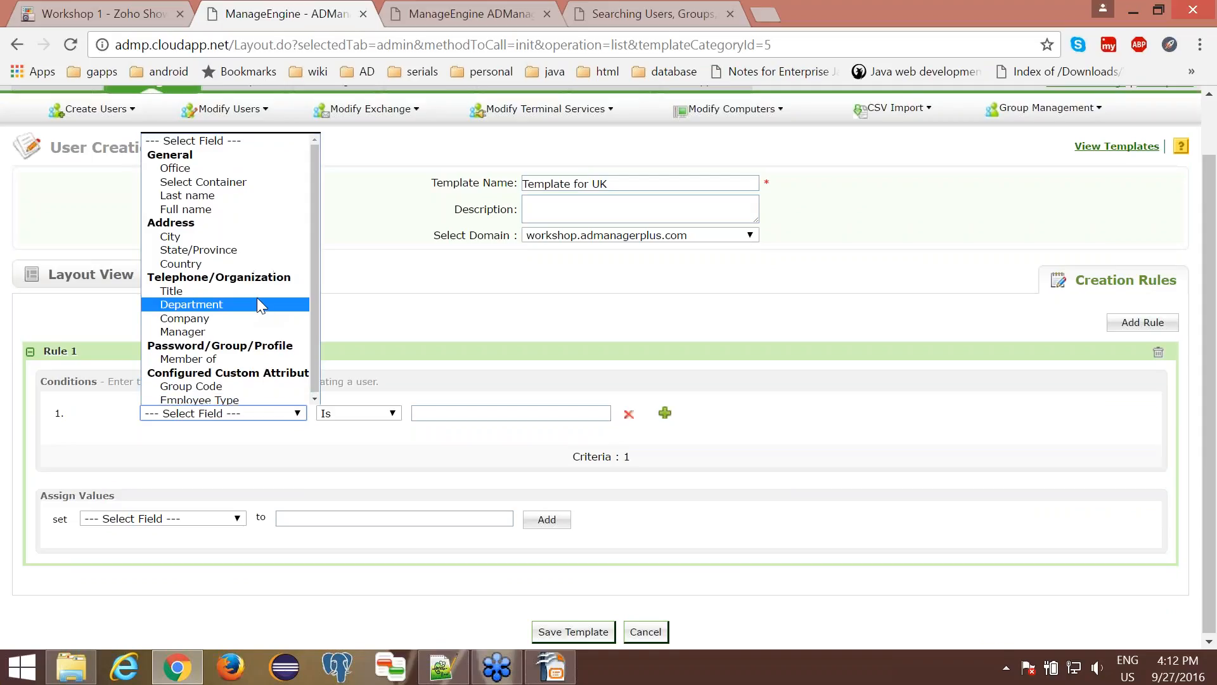
click(231, 182)
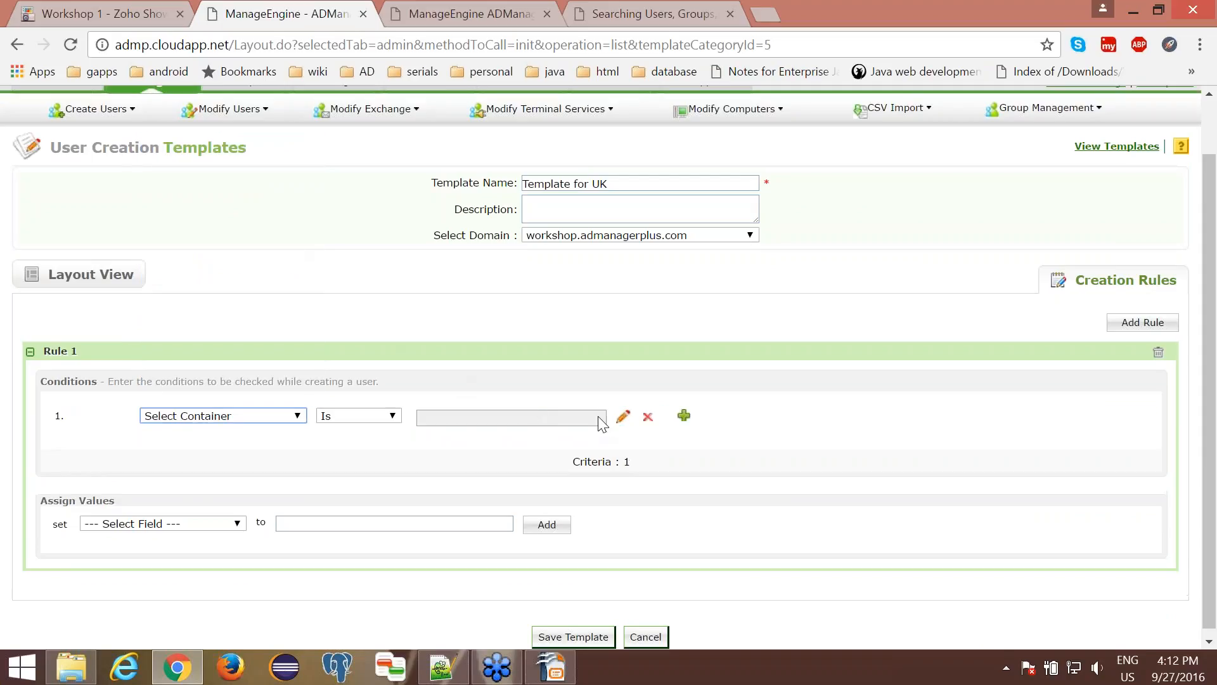
click(622, 417)
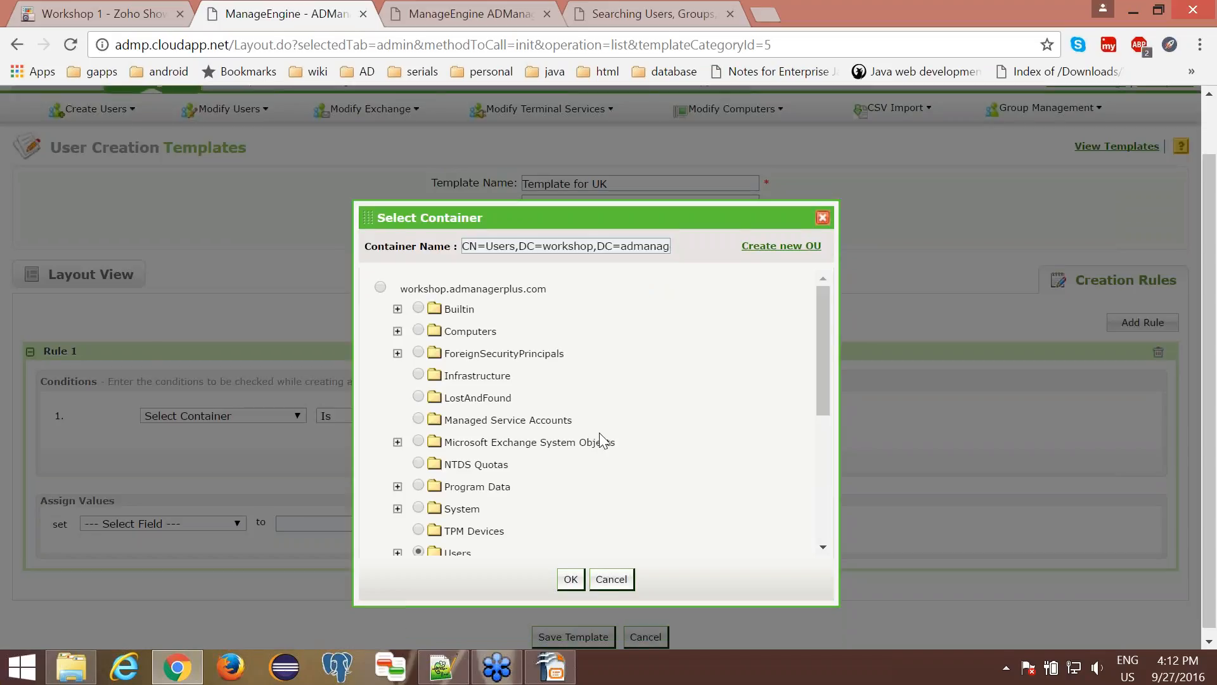
scroll(565, 462, down, 5)
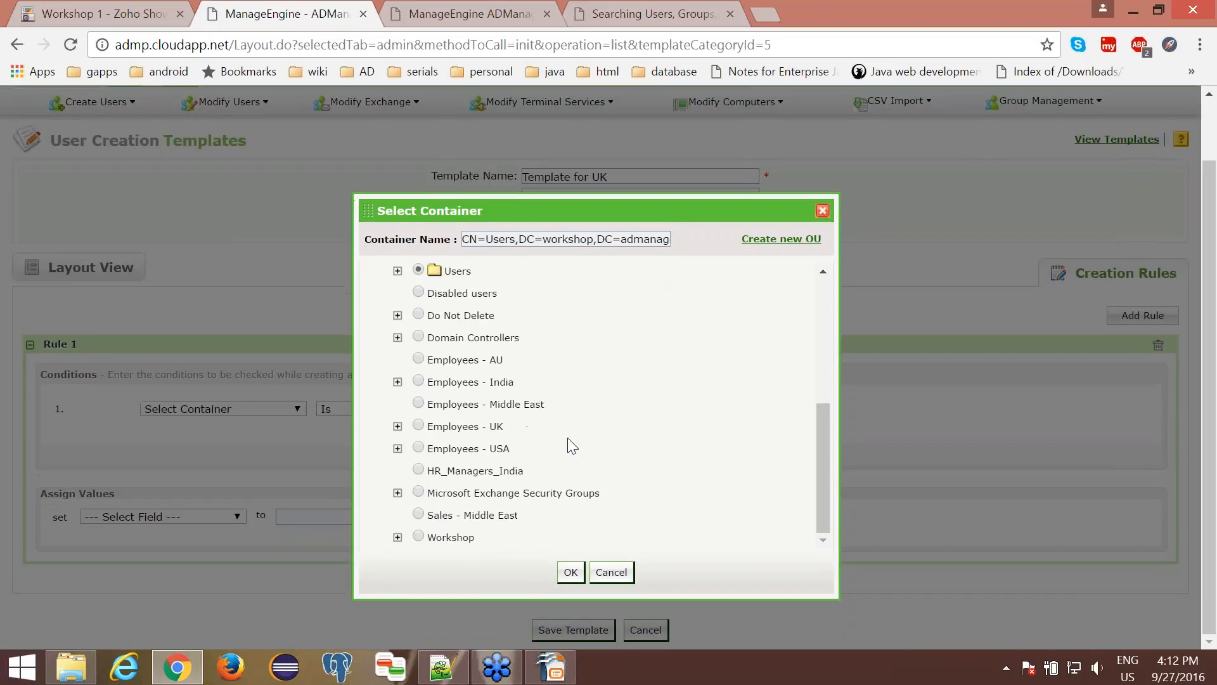
click(417, 427)
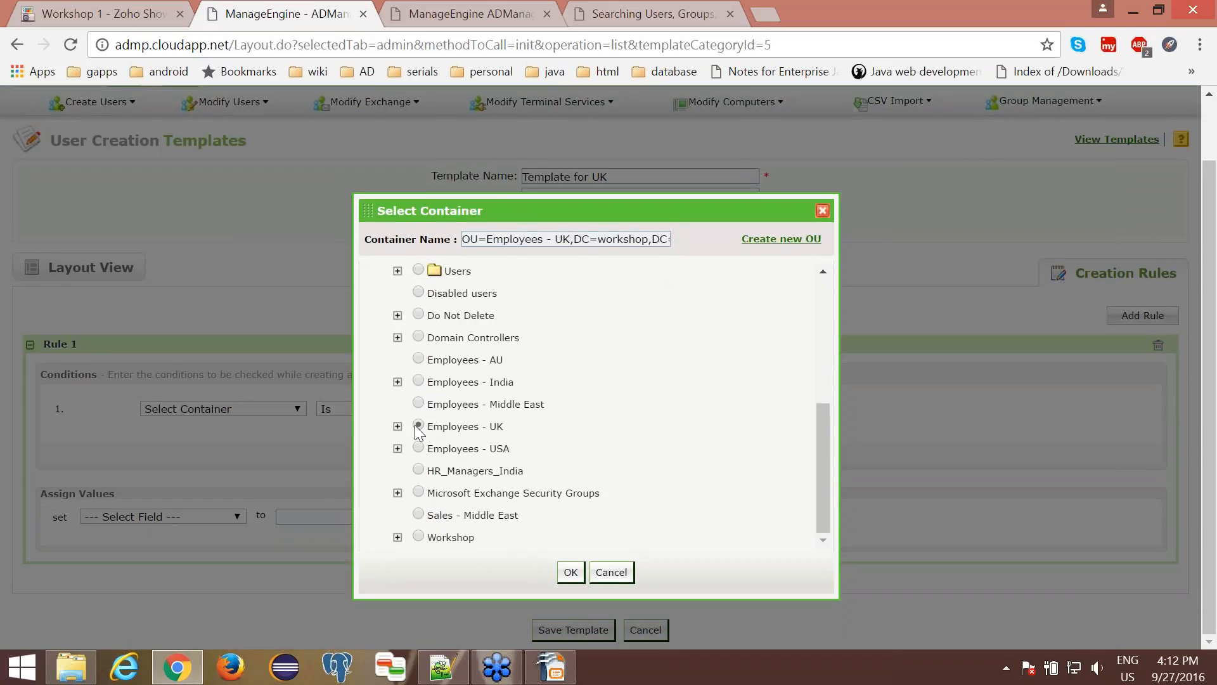
click(571, 572)
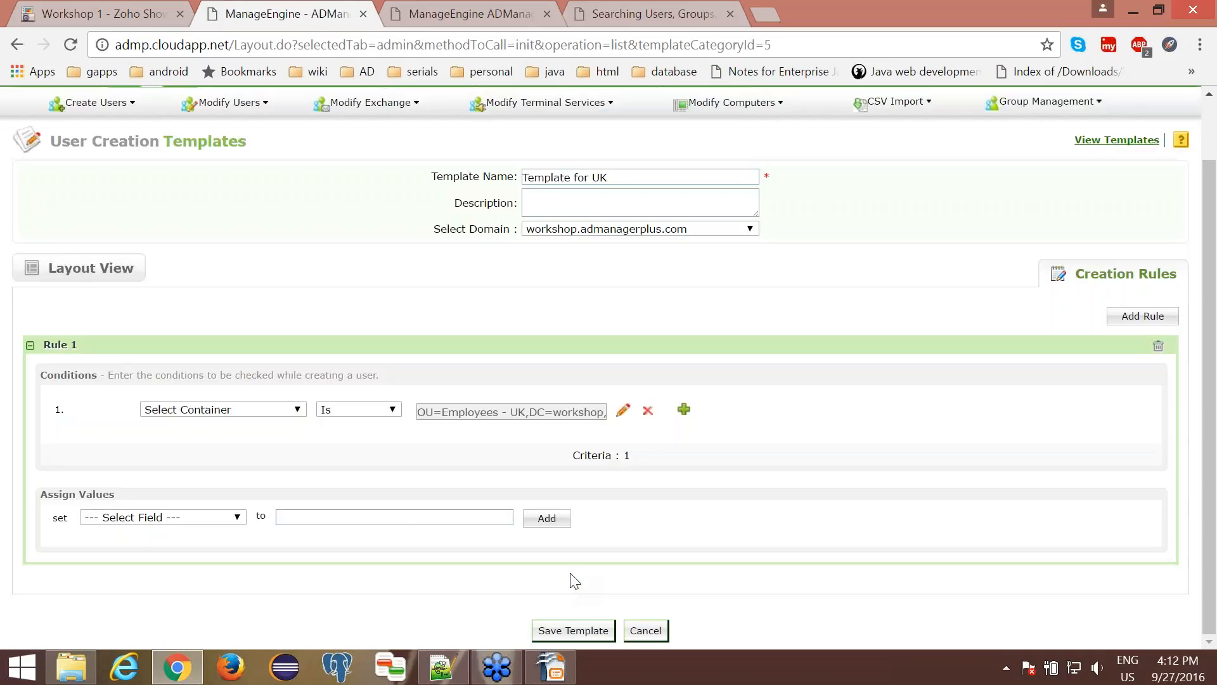
- Add a value assignment to Rule 1 that sets City to London
click(211, 519)
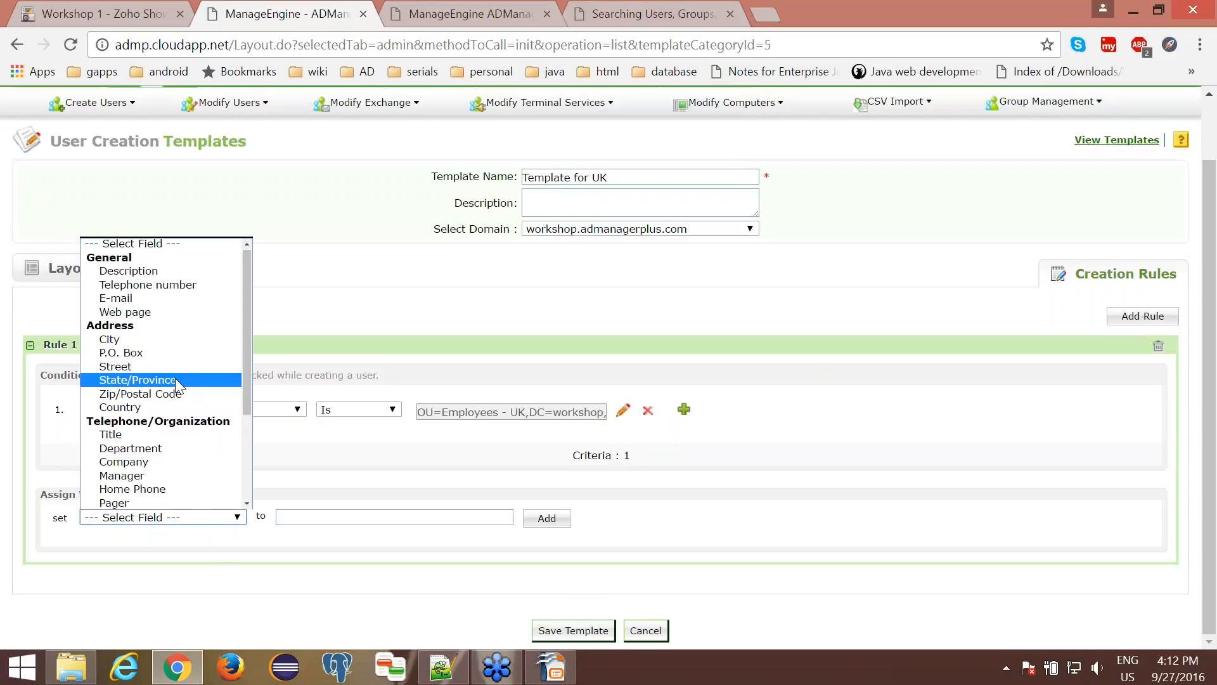
click(162, 342)
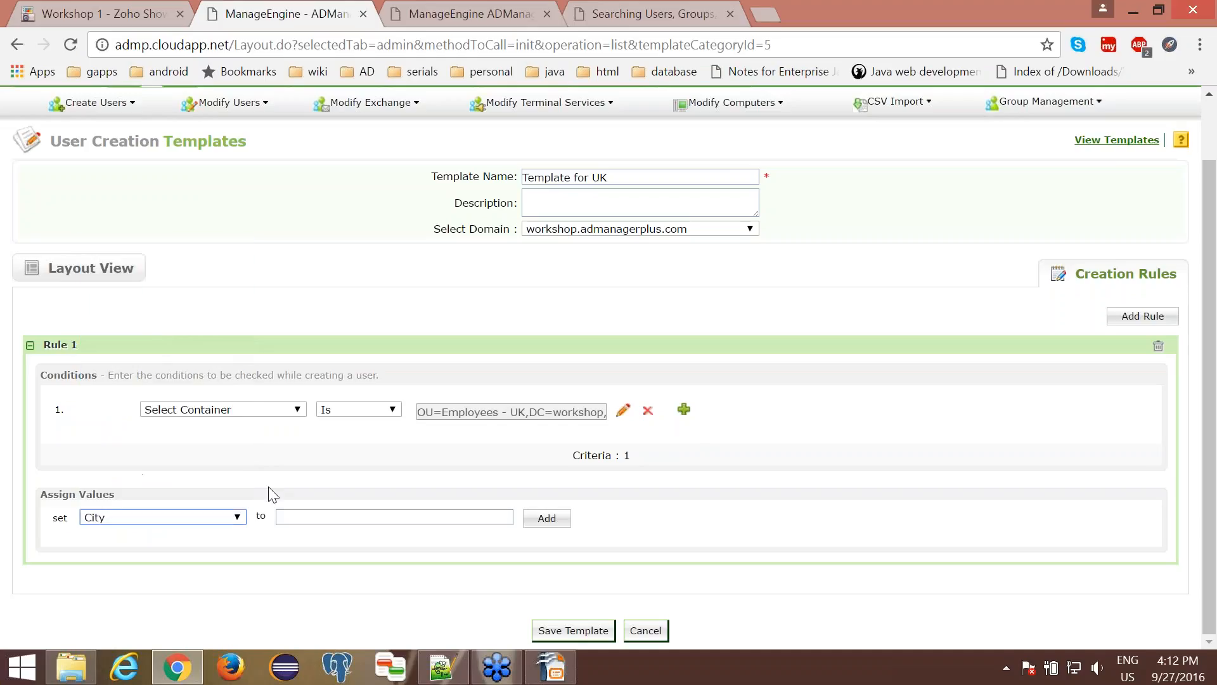
click(299, 517)
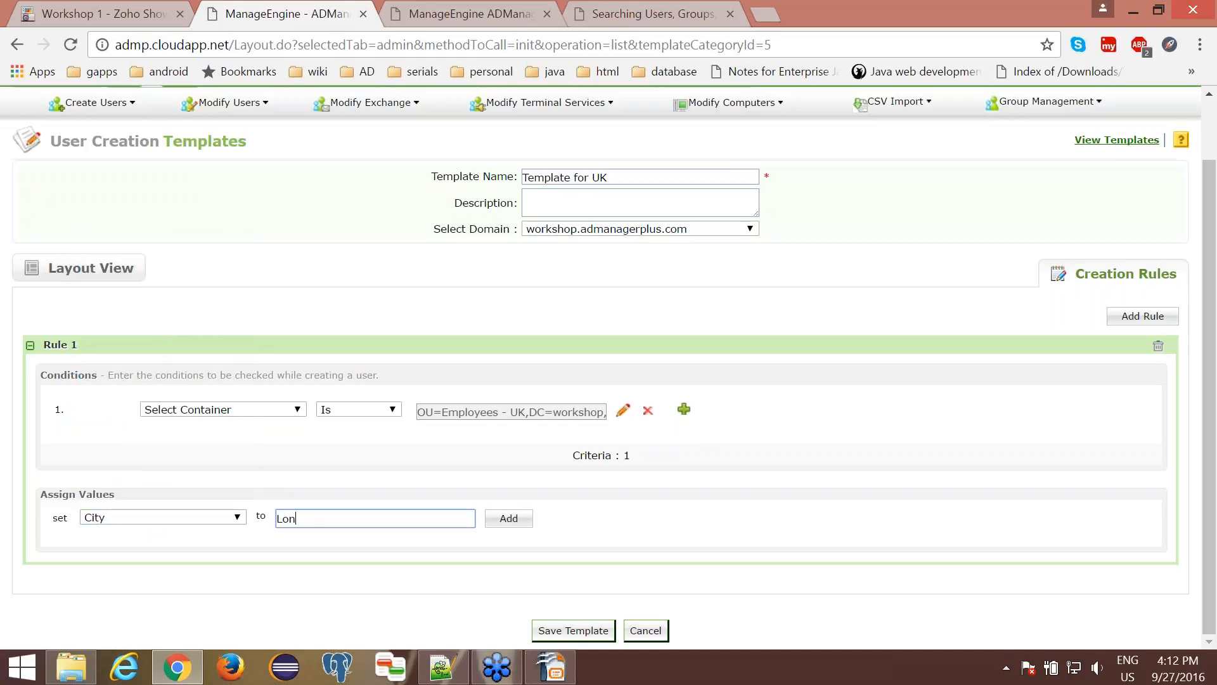
click(514, 525)
click(206, 516)
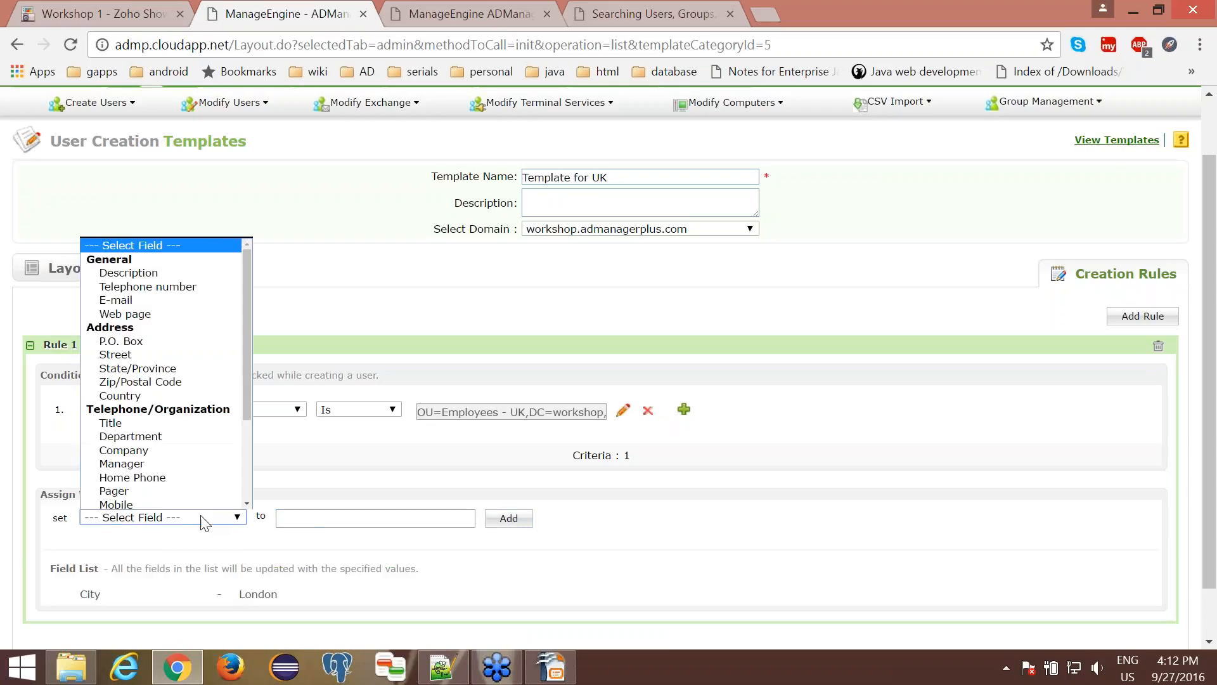
scroll(193, 479, down, 3)
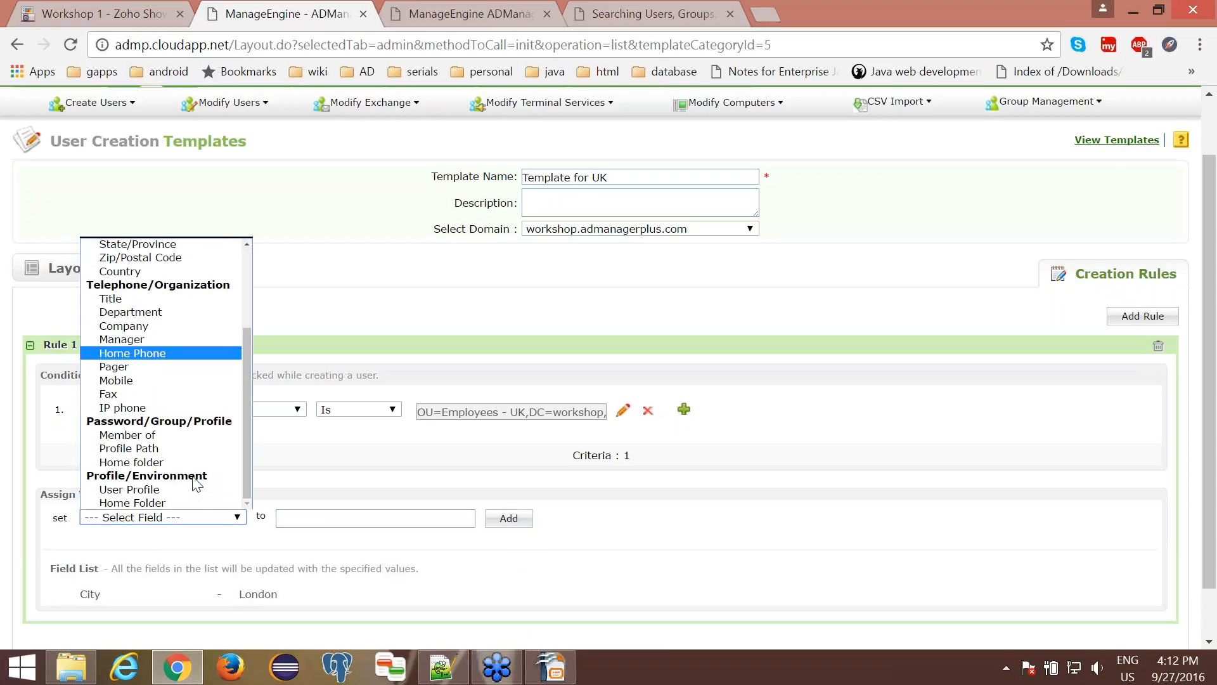
scroll(192, 476, up, 3)
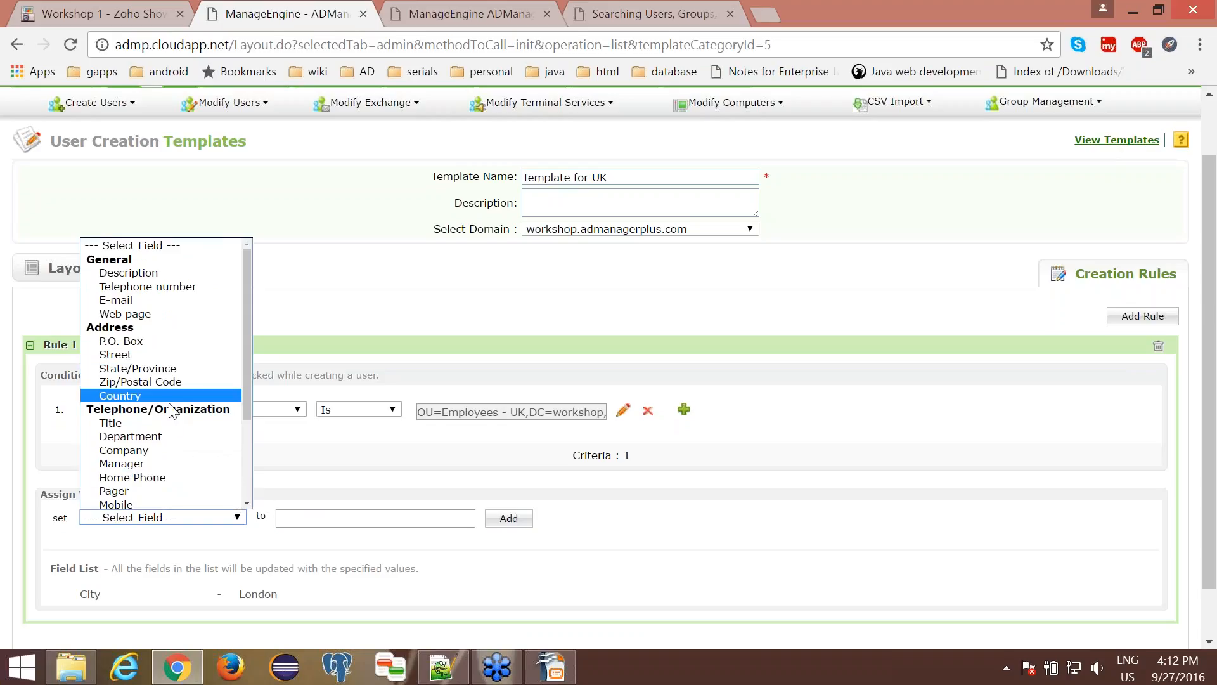
click(281, 431)
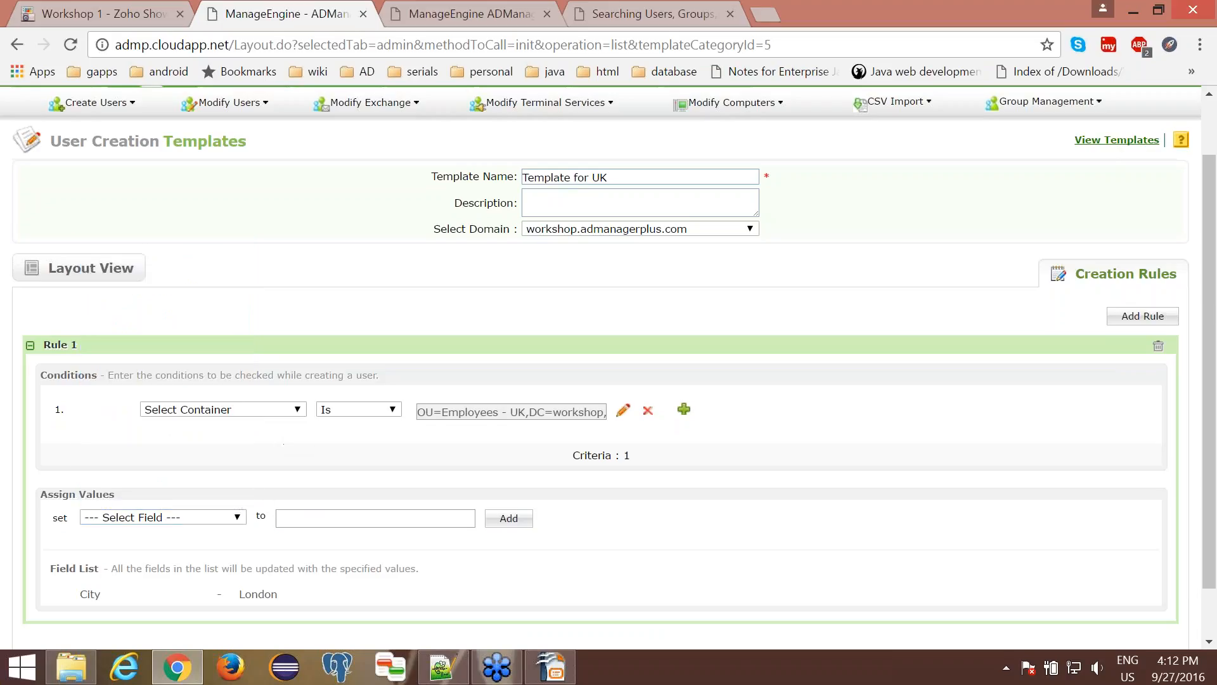
- Add a second creation rule with the condition that Department is Finance
scroll(609, 368, down, 1)
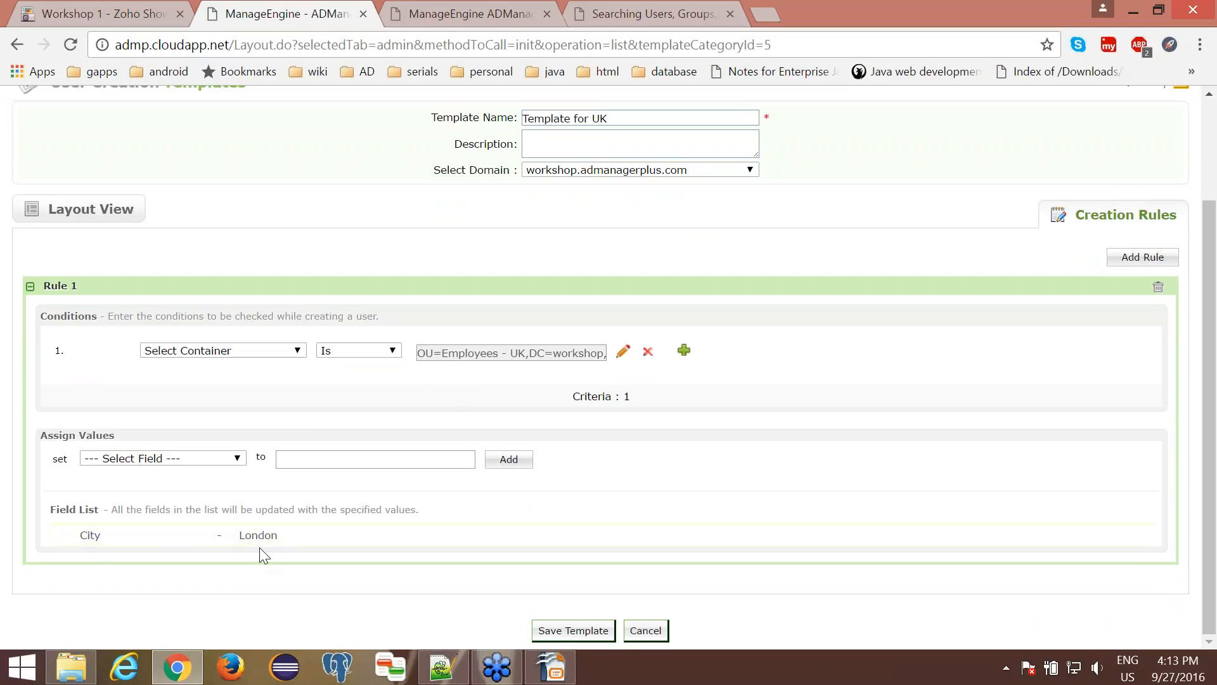
click(1130, 265)
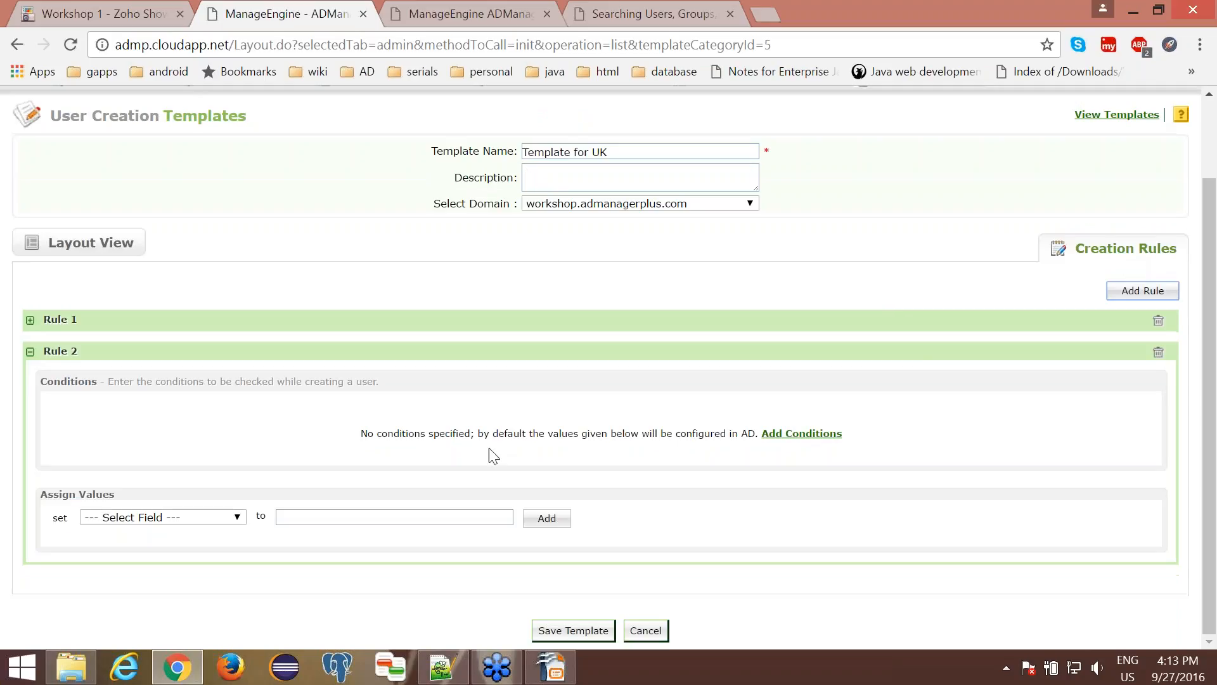
click(782, 434)
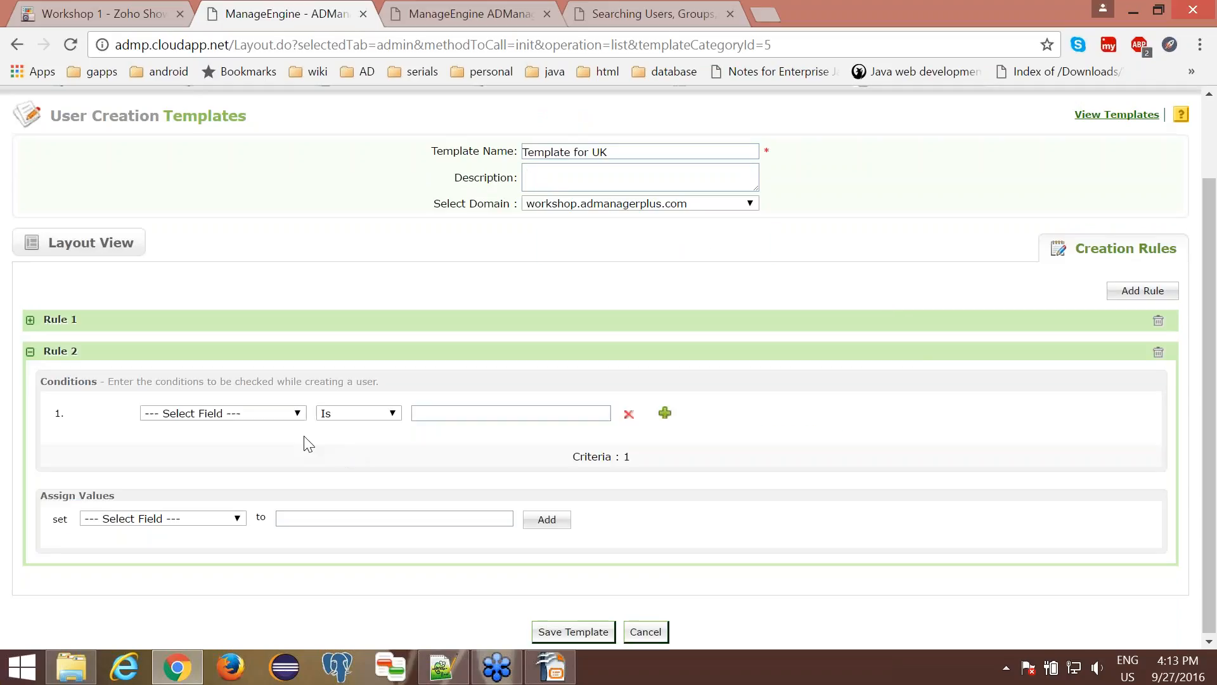
click(276, 414)
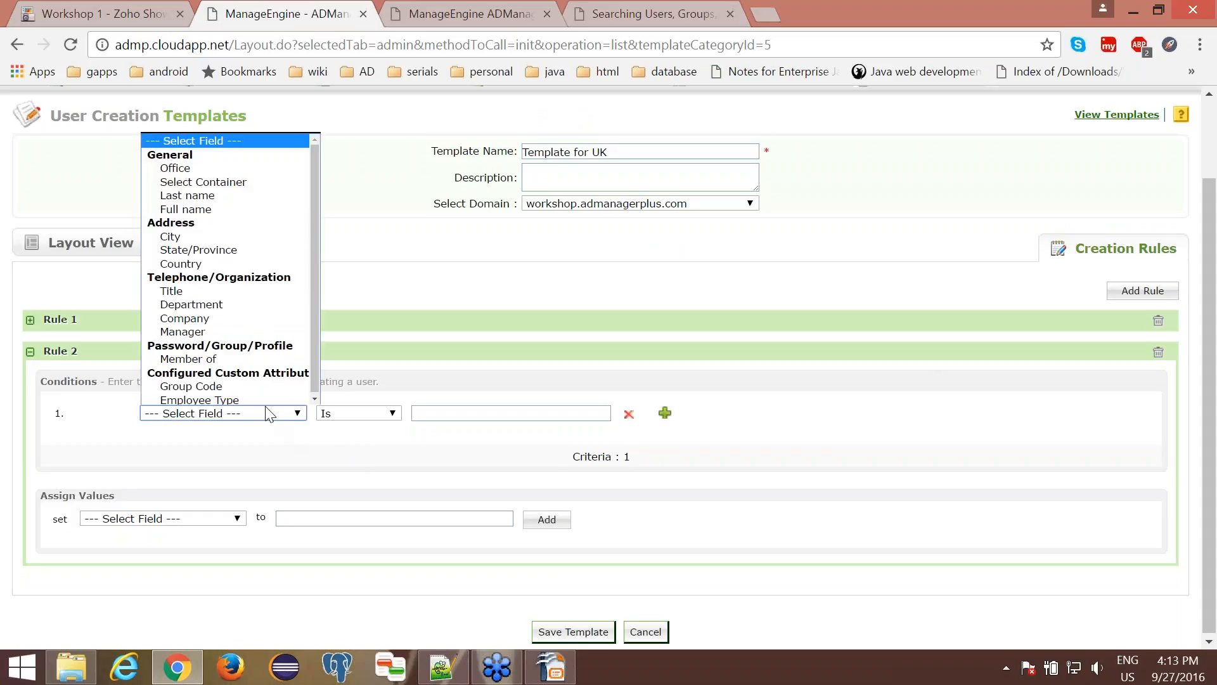
click(244, 306)
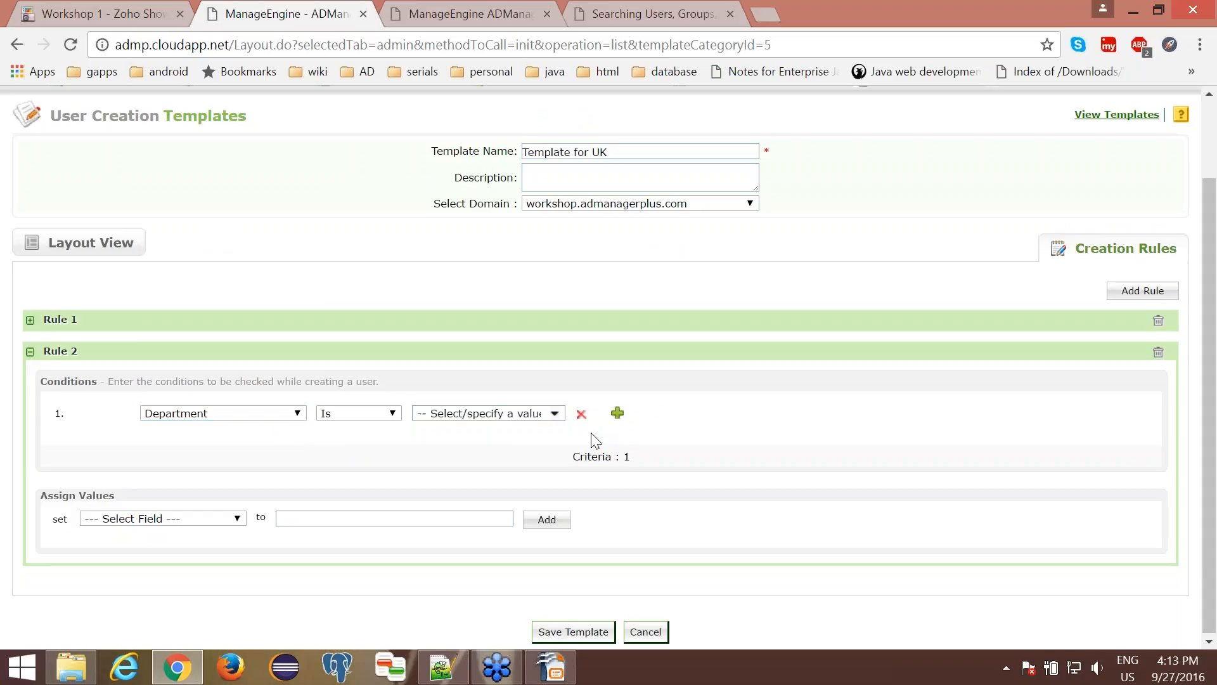
click(555, 414)
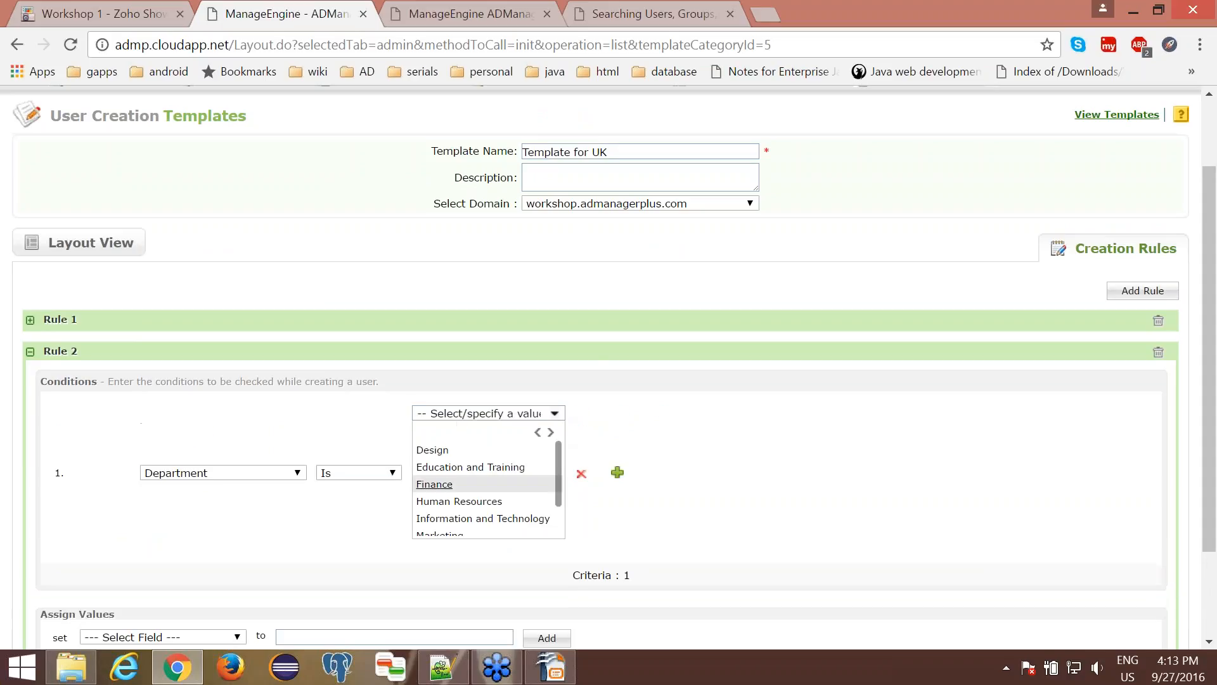
click(434, 484)
- Assign "Finance Department" to the Description field in Rule 2 and save the template
click(236, 519)
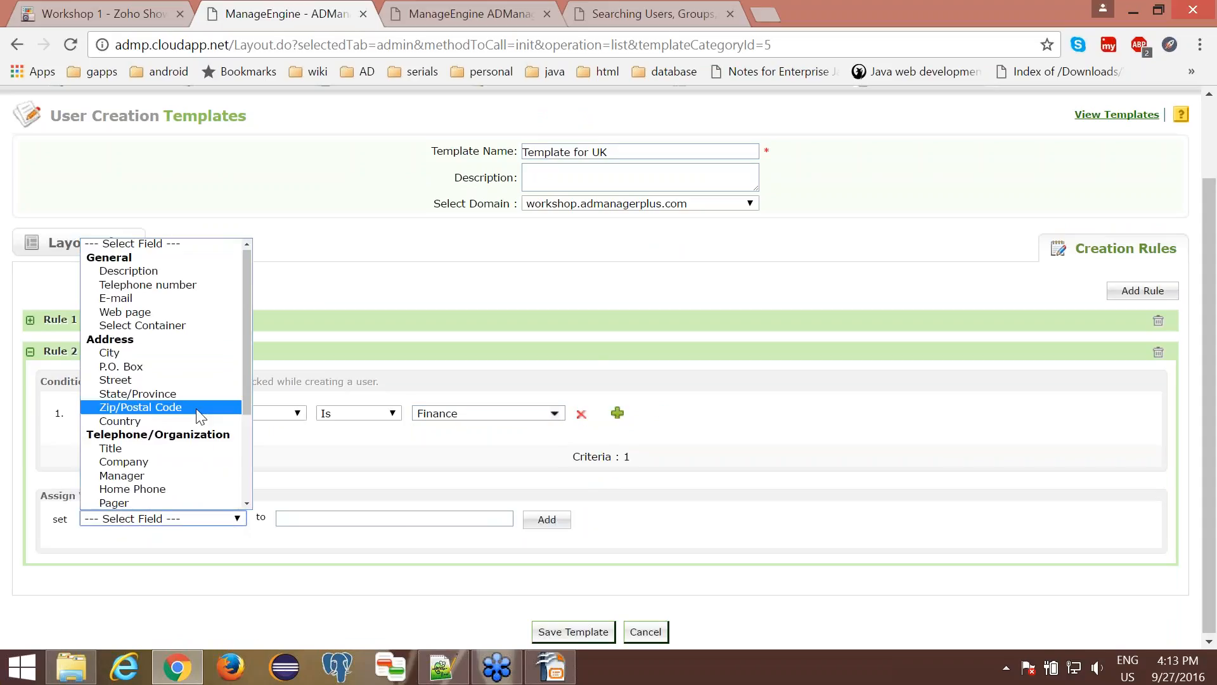
click(175, 272)
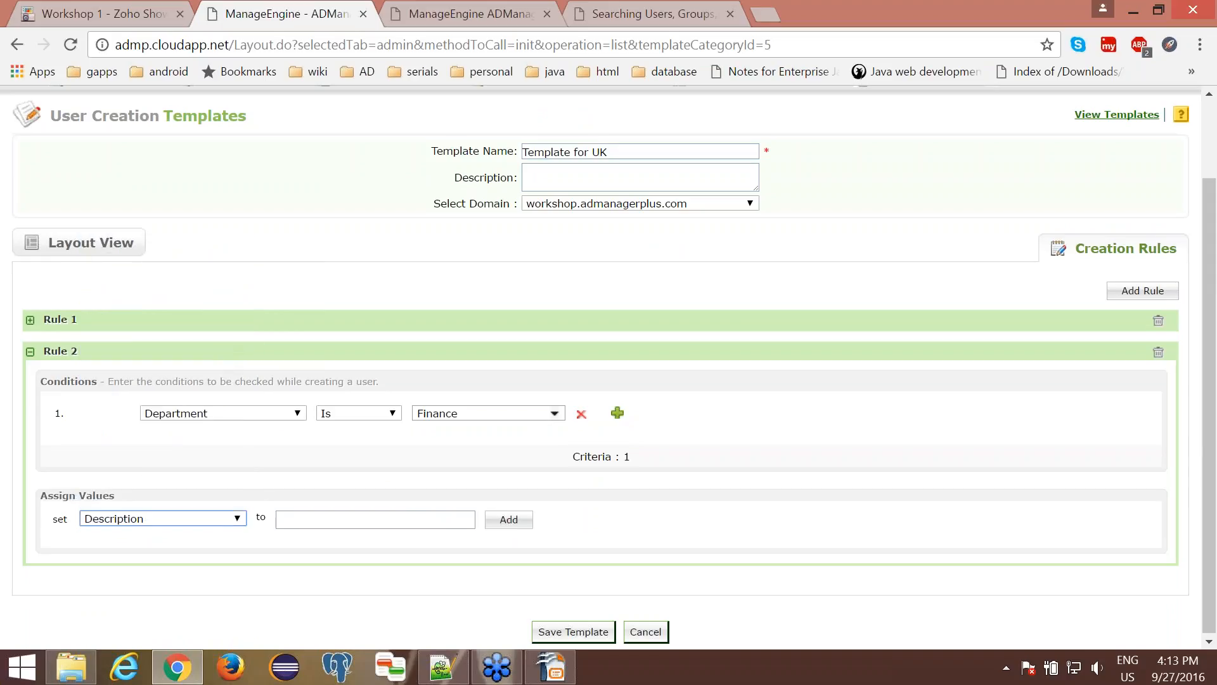
click(280, 520)
text(Finance )
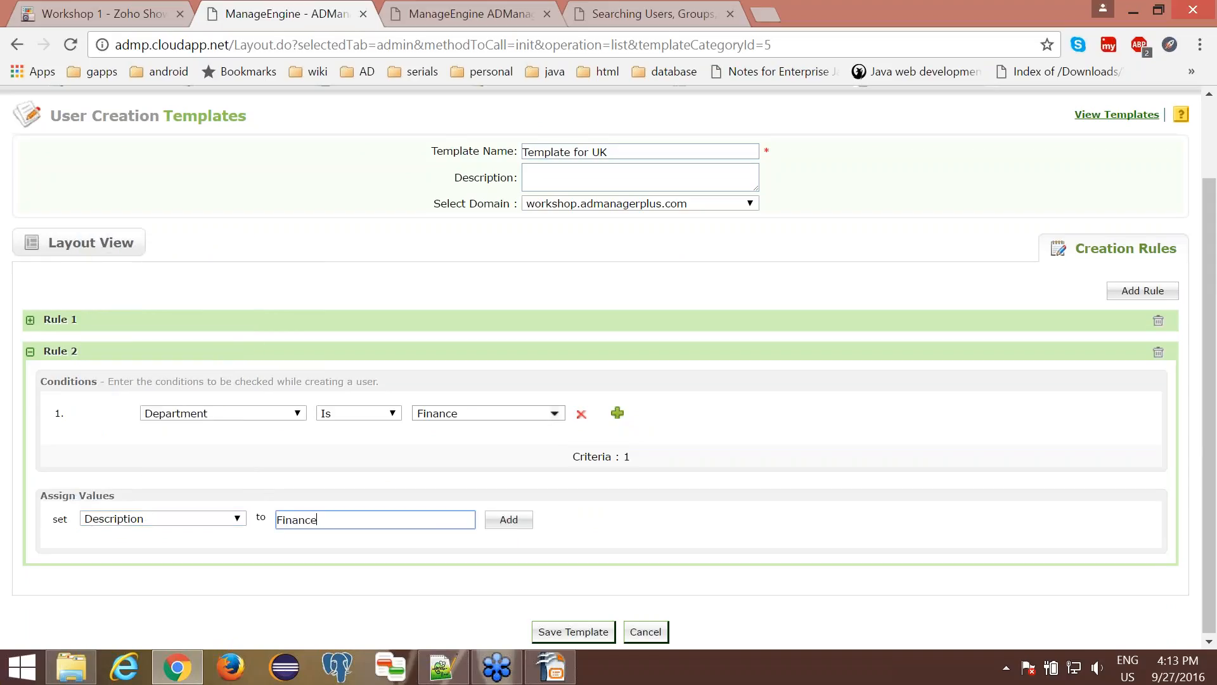
text(Department)
click(505, 524)
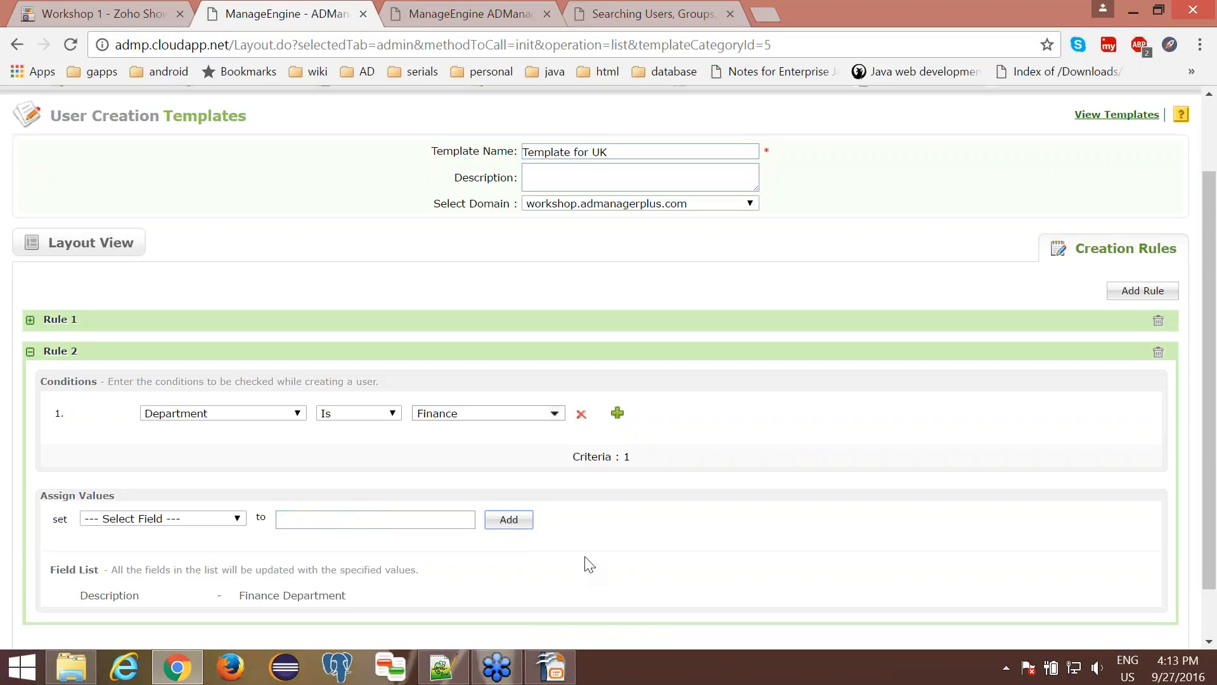
scroll(590, 565, down, 1)
click(576, 631)
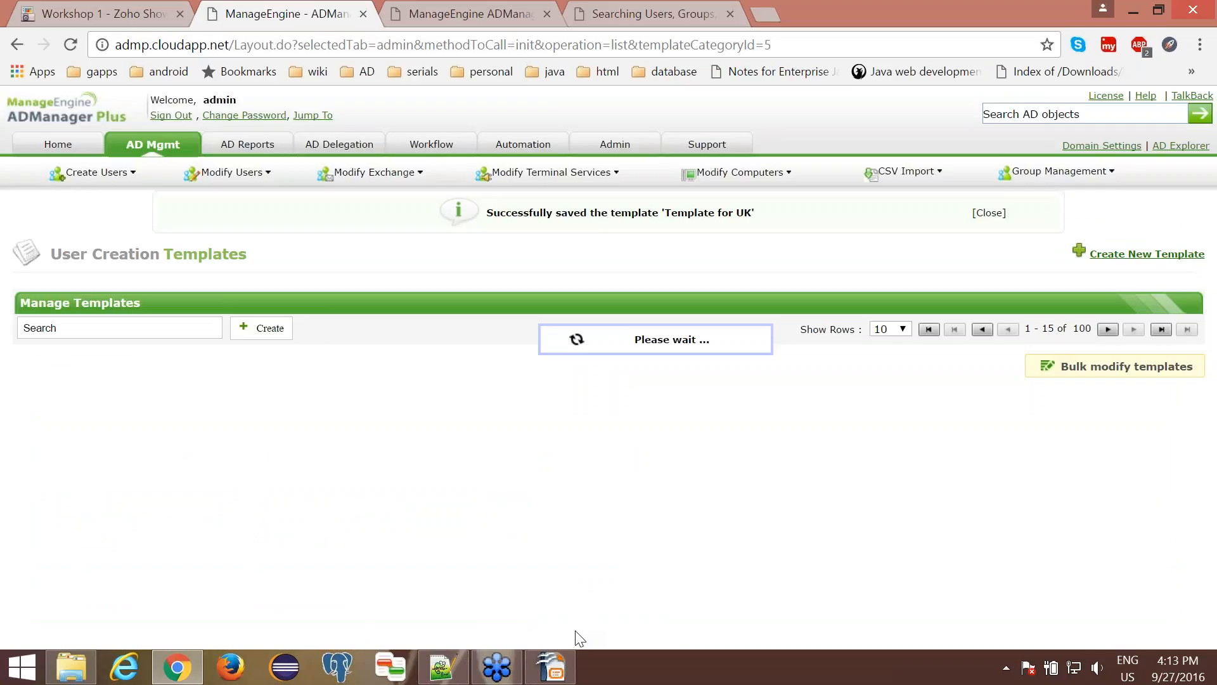
- Start creating a single user and apply Template for UK to the form
click(144, 156)
mouse_move(194, 179)
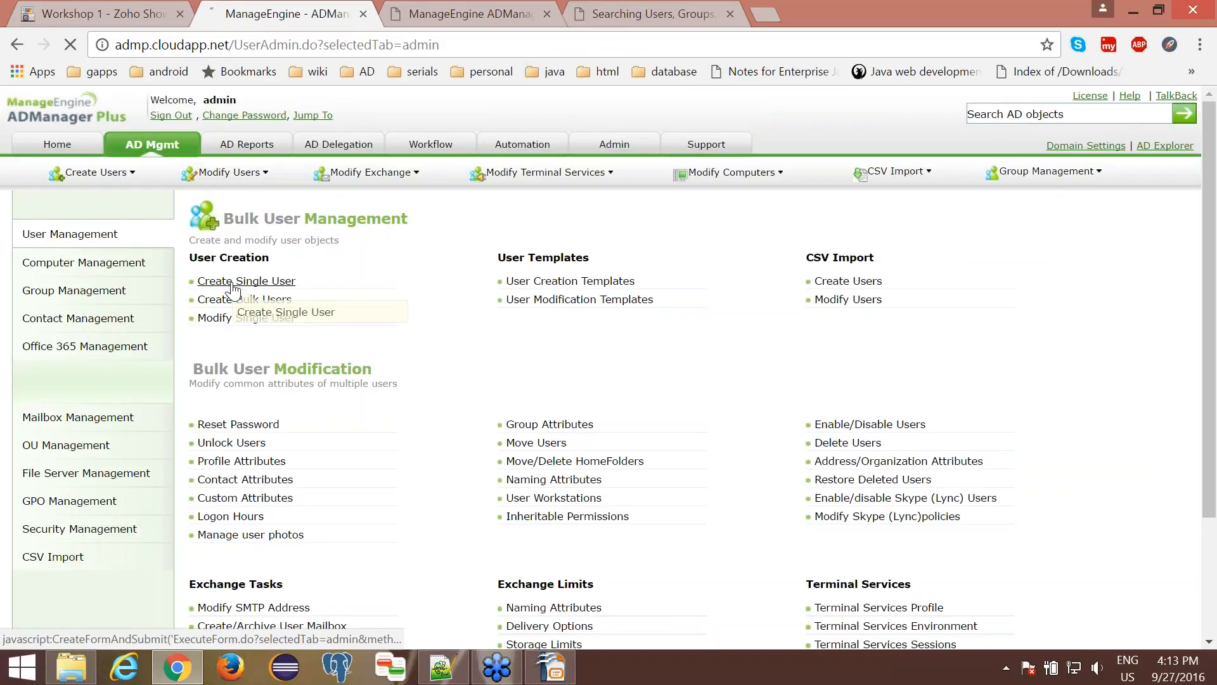
click(233, 284)
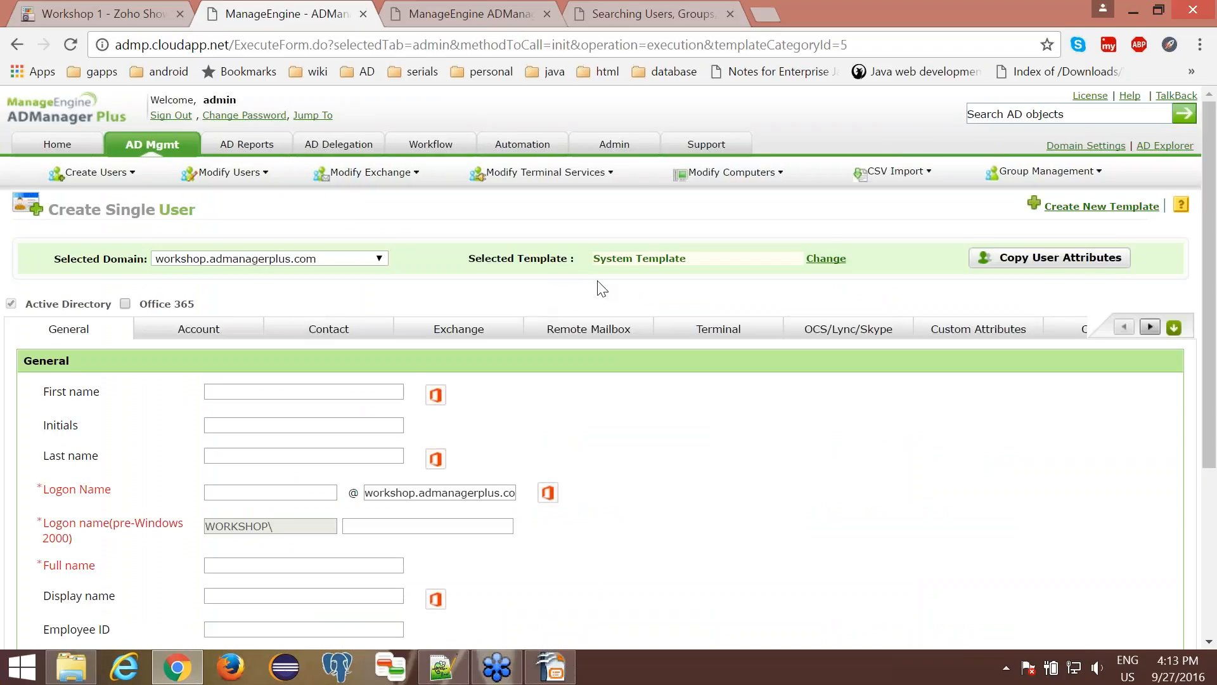
click(617, 260)
click(608, 421)
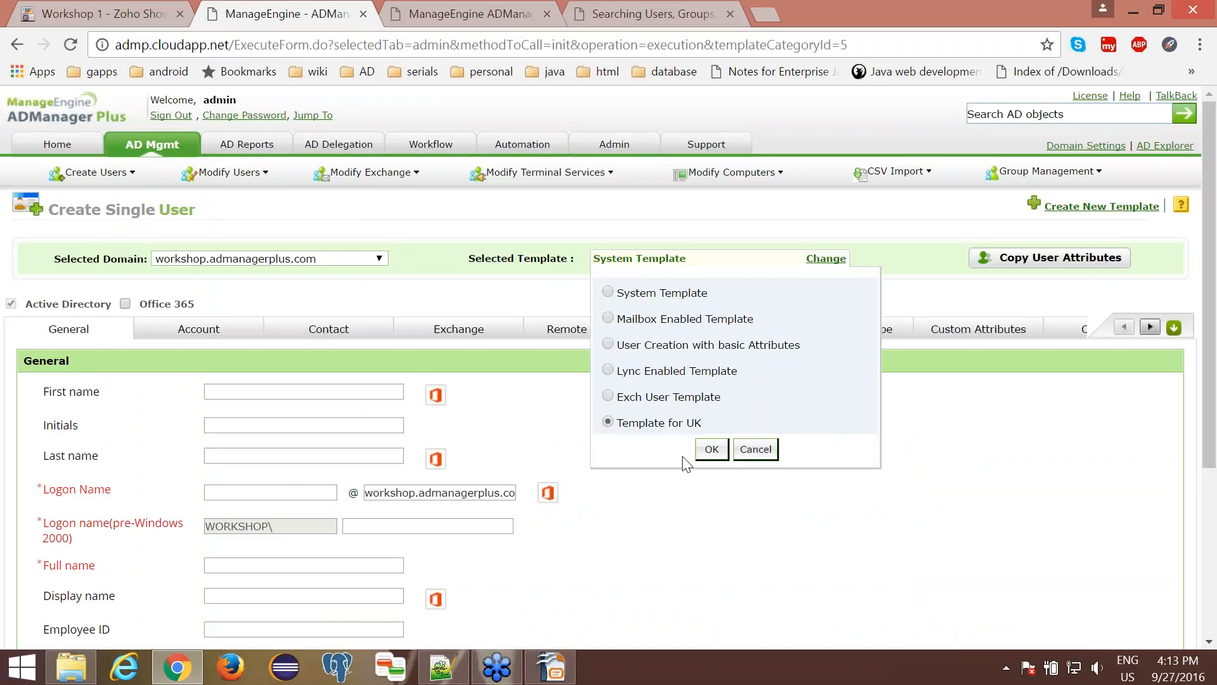
click(714, 449)
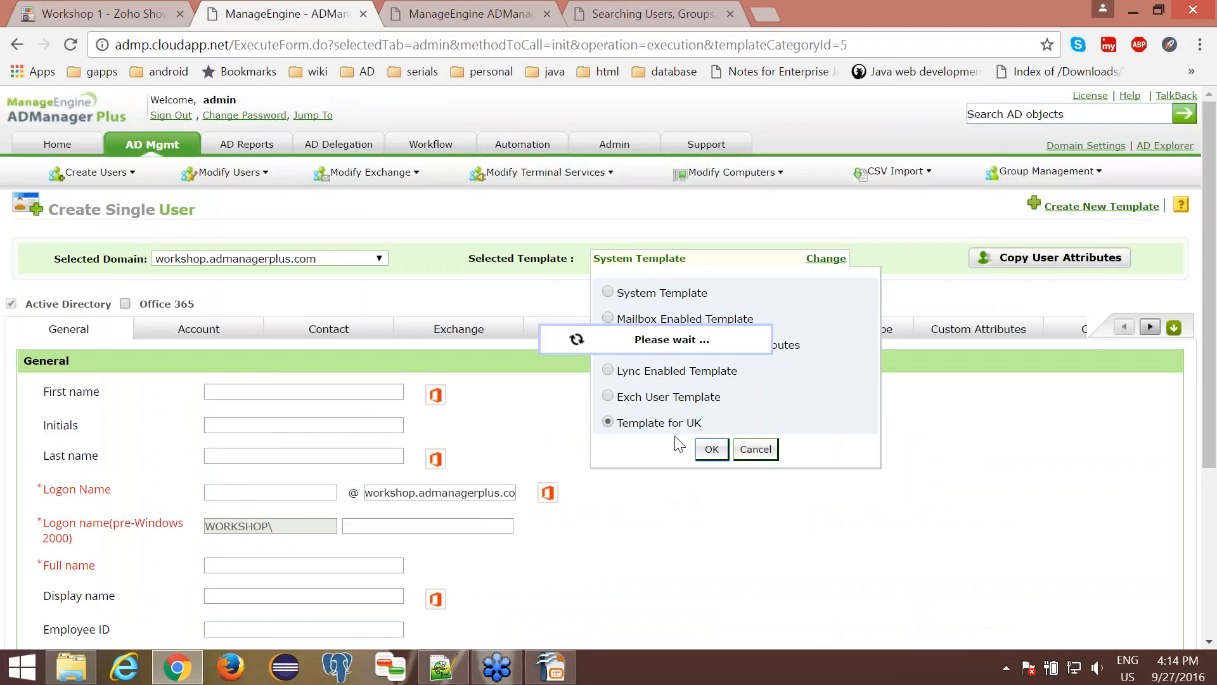
- Check the Select Container value in the general attributes and the City value in the contact attributes of the new user form
scroll(676, 440, down, 4)
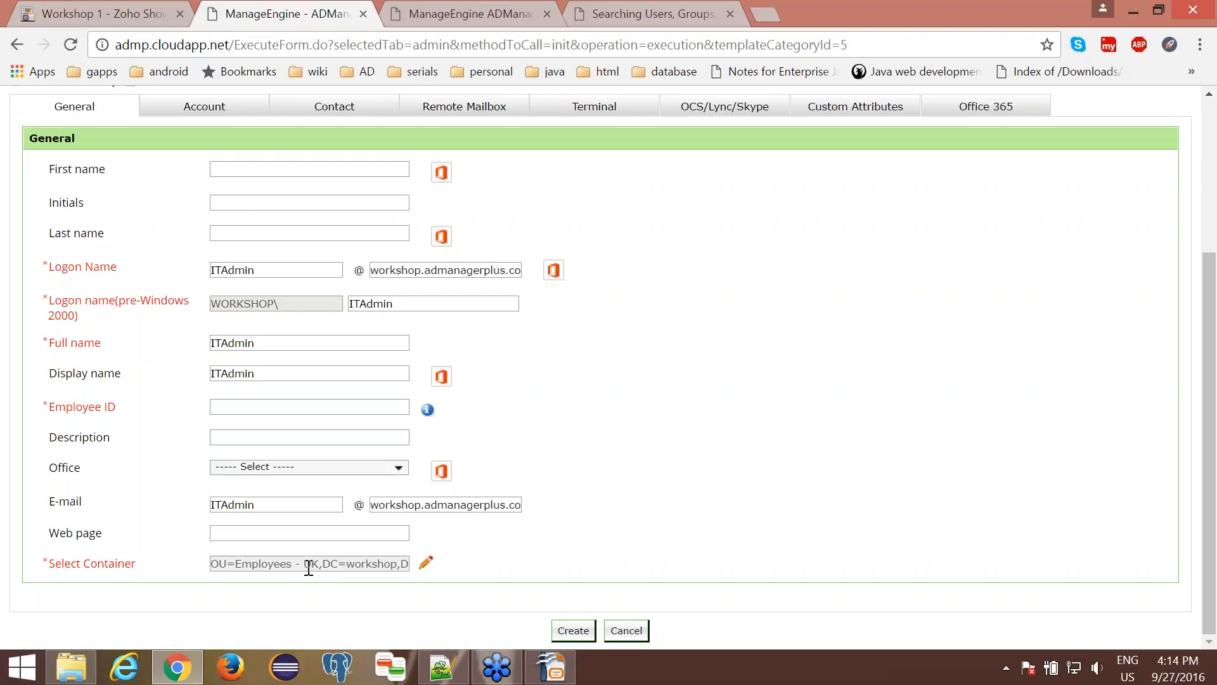
scroll(309, 567, up, 1)
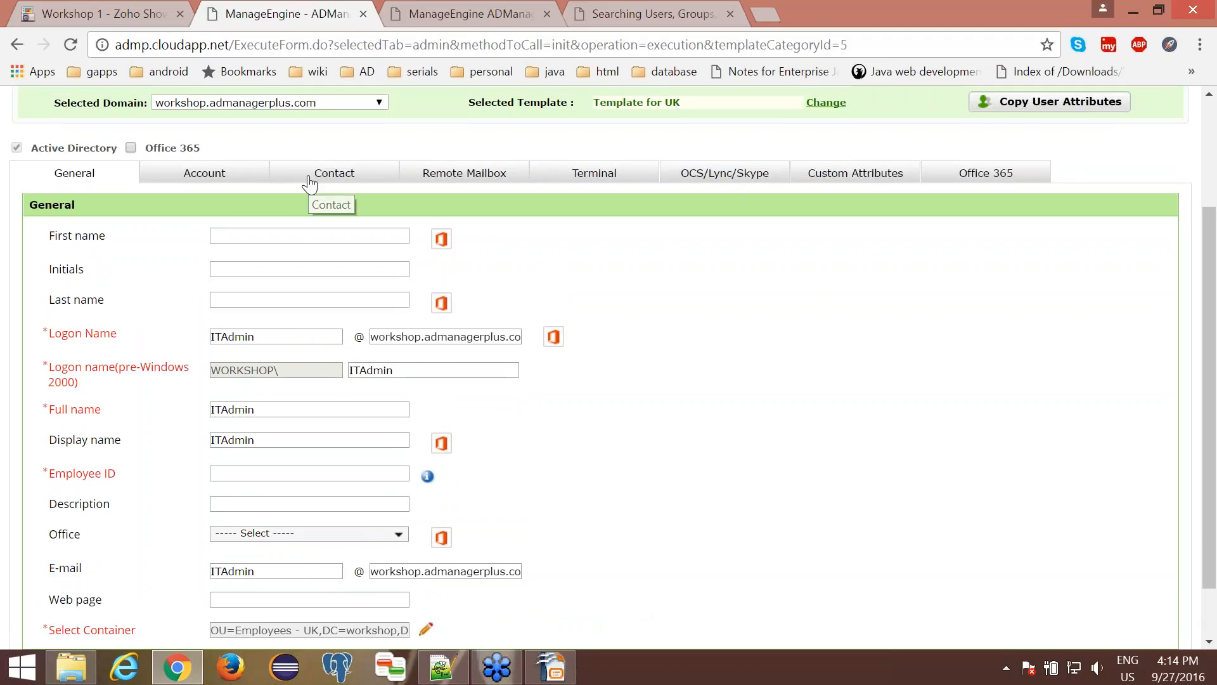
click(309, 184)
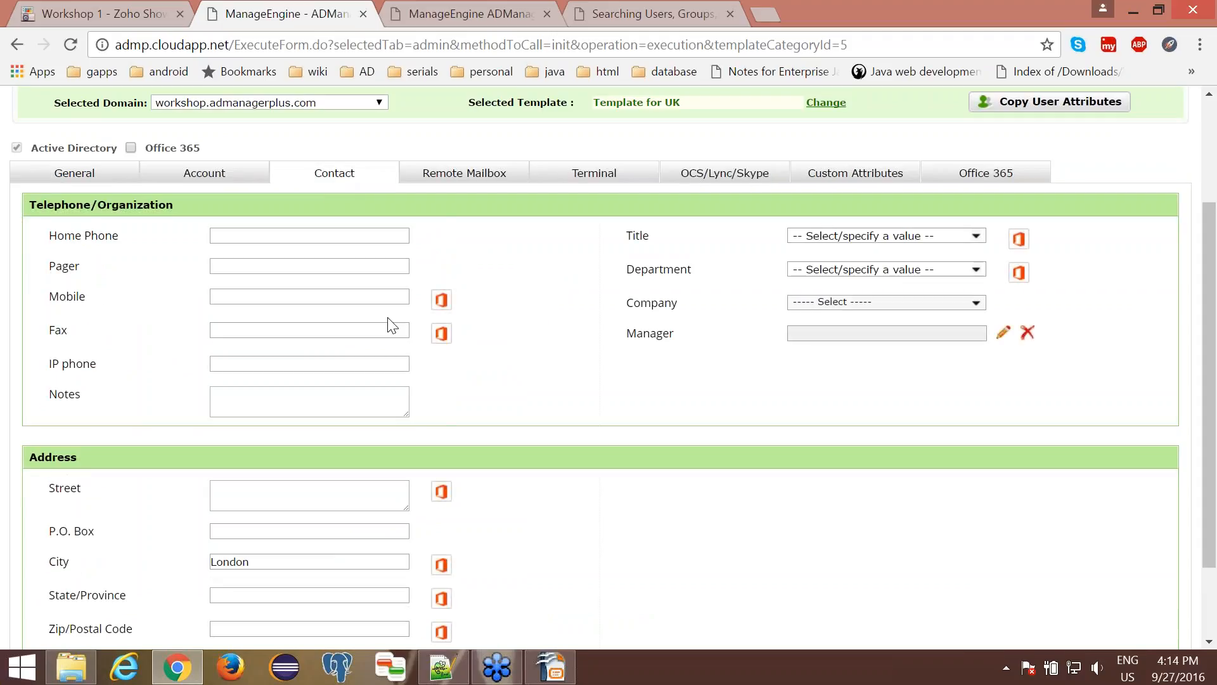
scroll(389, 321, down, 2)
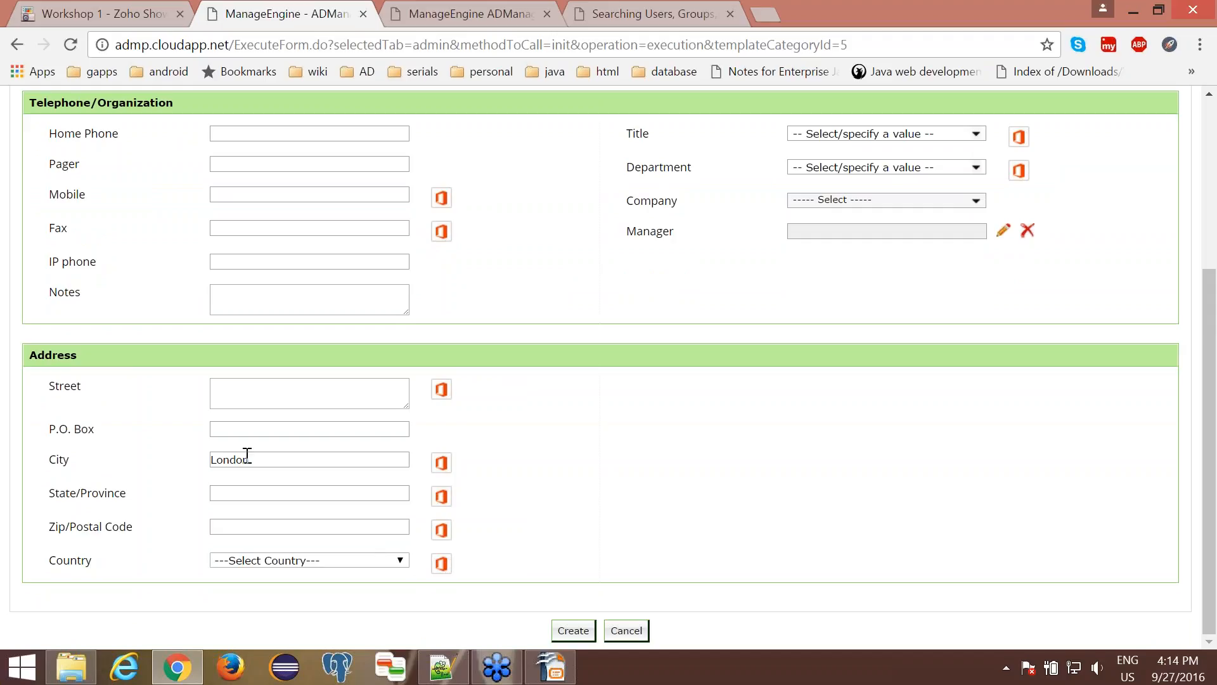
scroll(156, 218, up, 2)
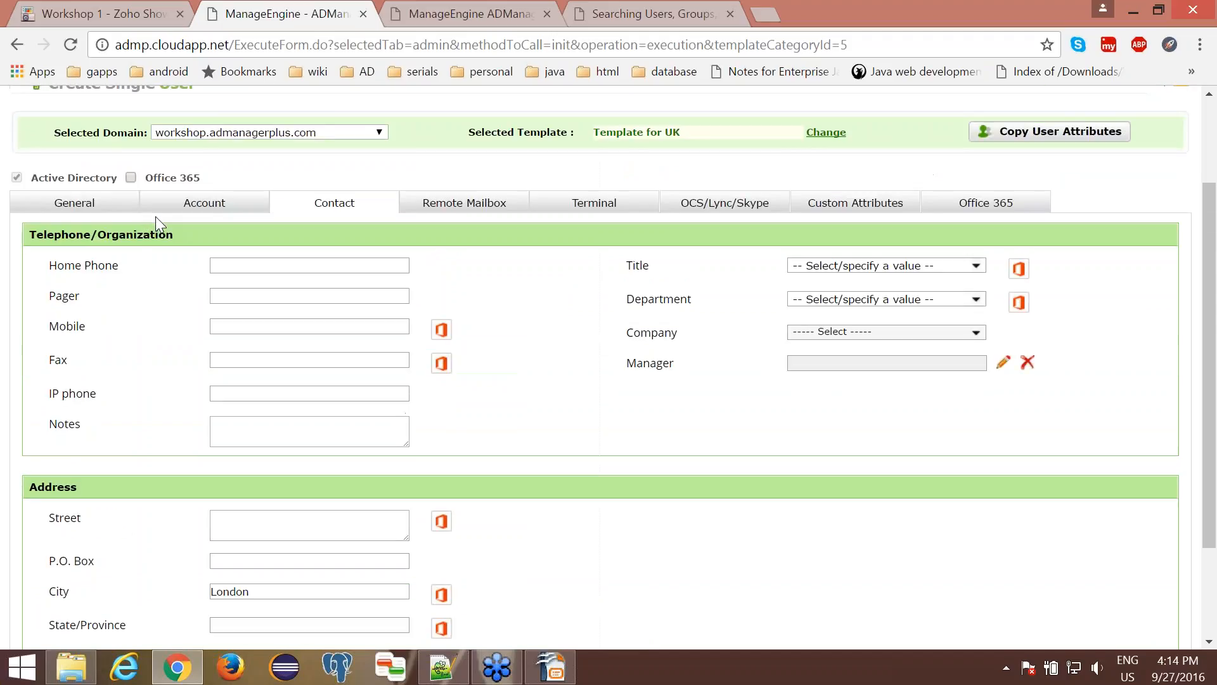
- Set the new user's Department to Finance and check the Description in the general attributes
click(83, 206)
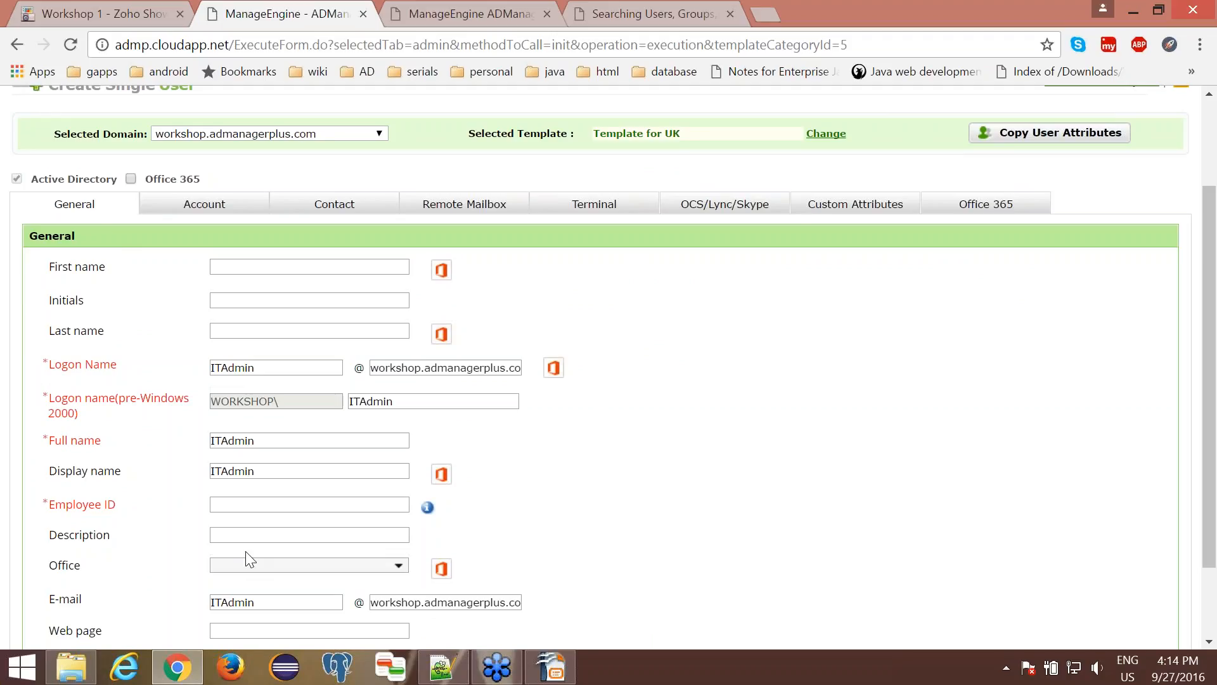
click(319, 197)
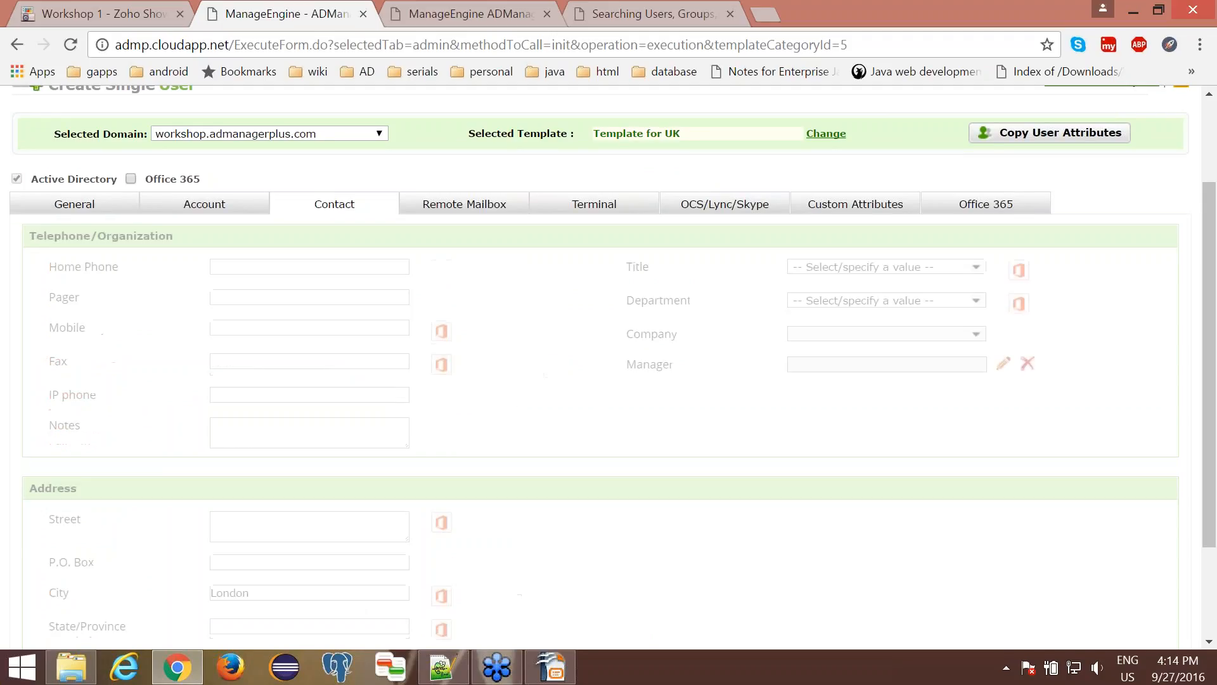
click(975, 301)
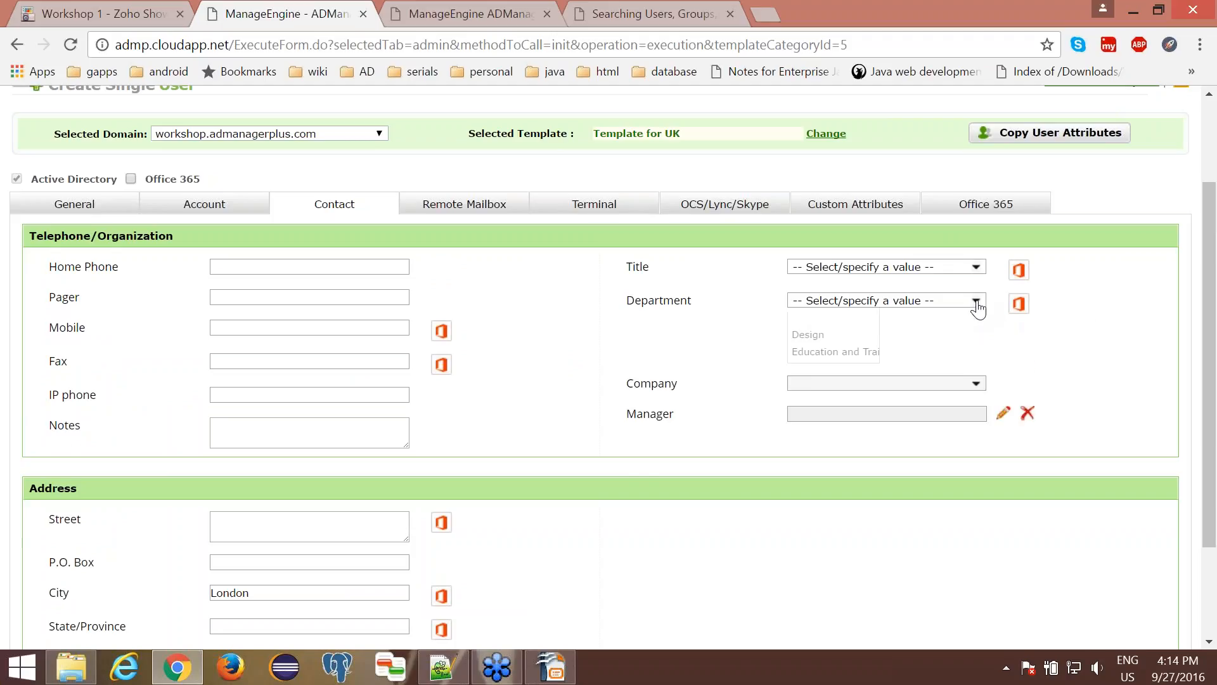
click(910, 374)
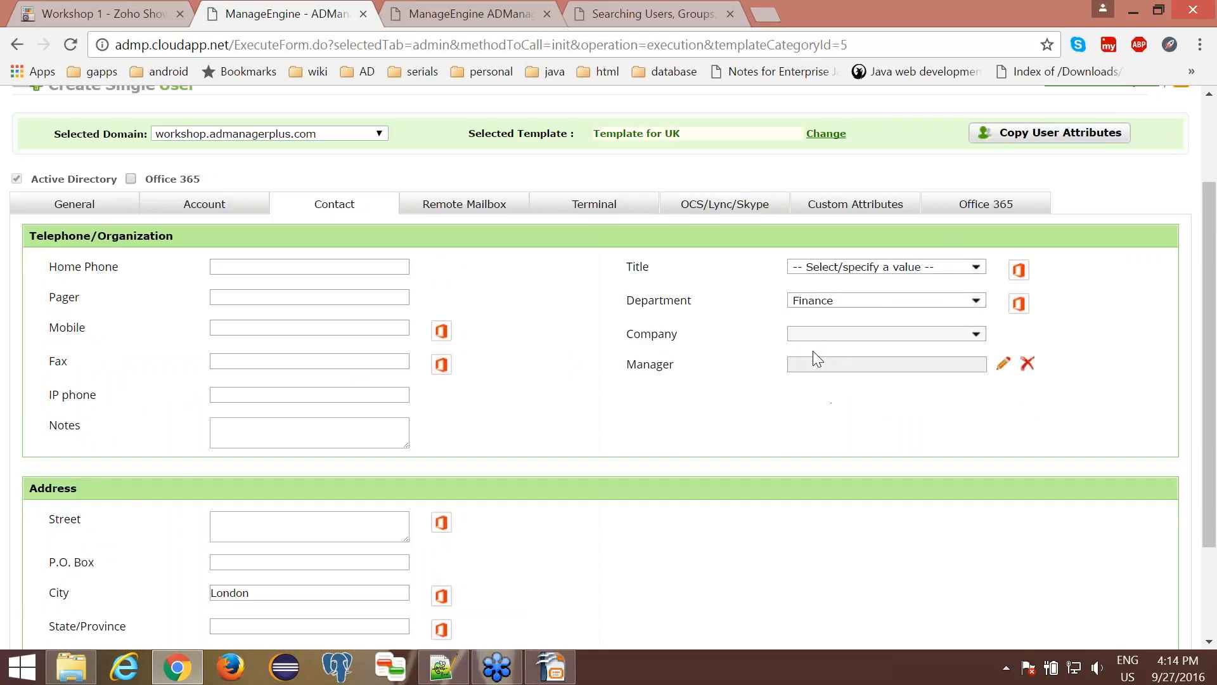
click(74, 204)
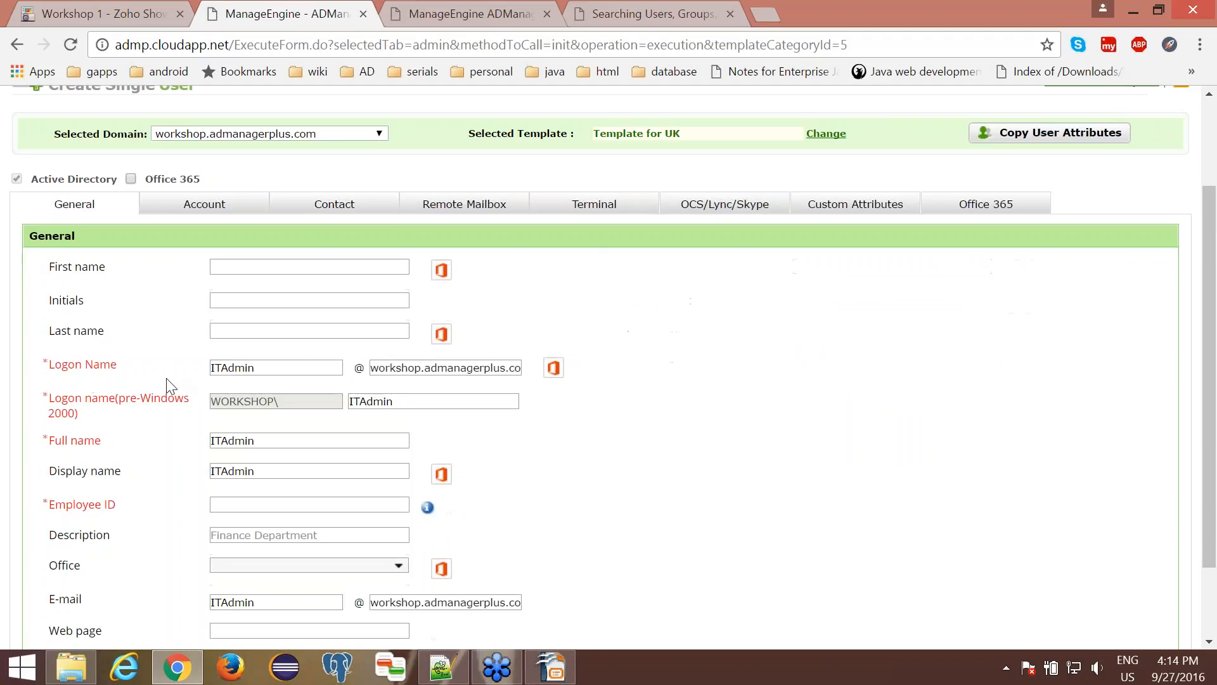
scroll(361, 470, down, 2)
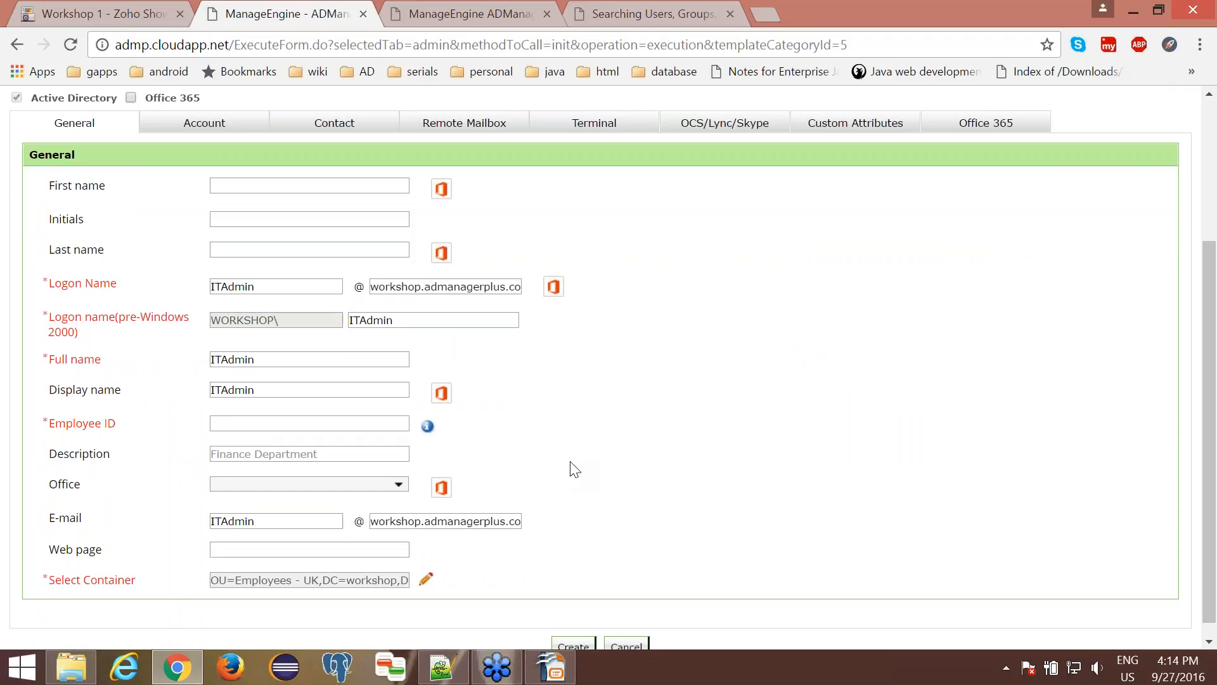
scroll(574, 469, up, 5)
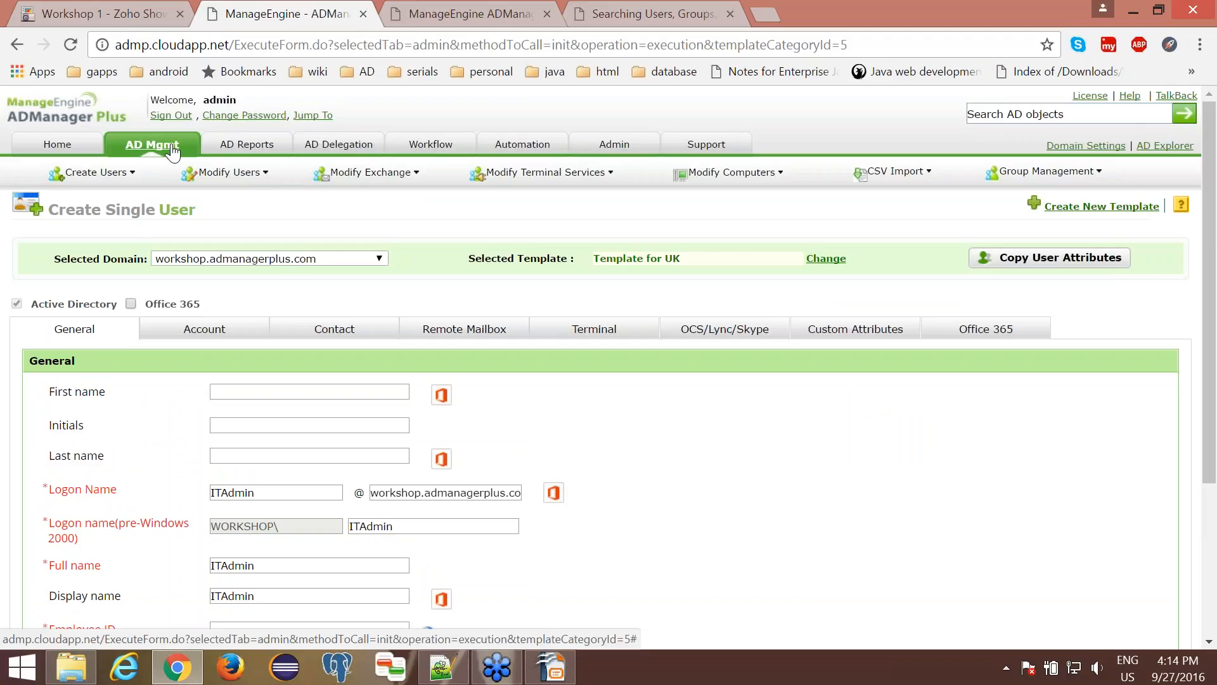
- Open Template for UK for editing and copy the Manager, Member of and Select Container attributes from the AdminITUK user
click(173, 152)
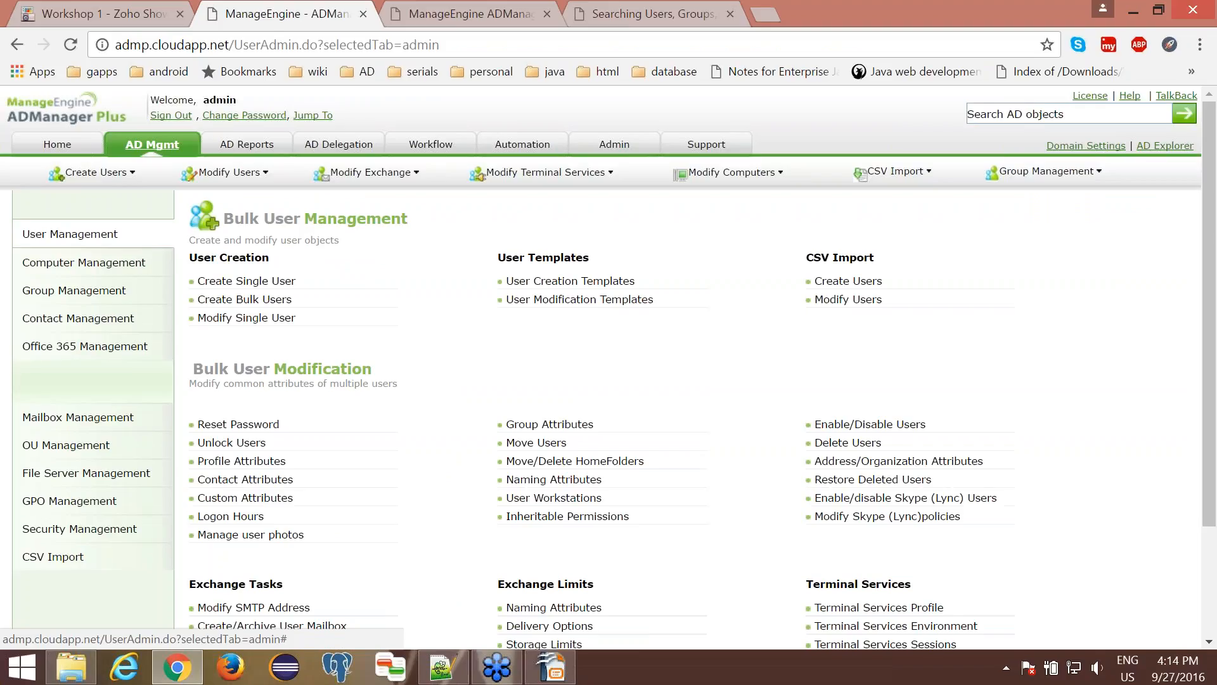
click(545, 284)
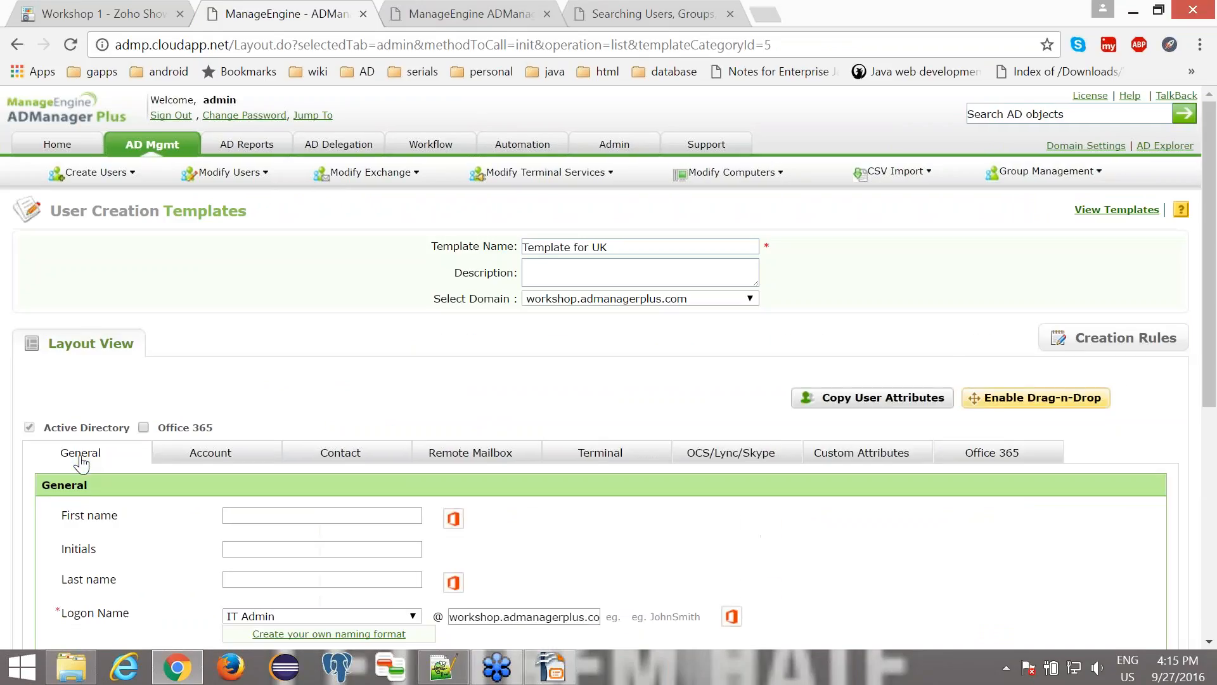
click(901, 404)
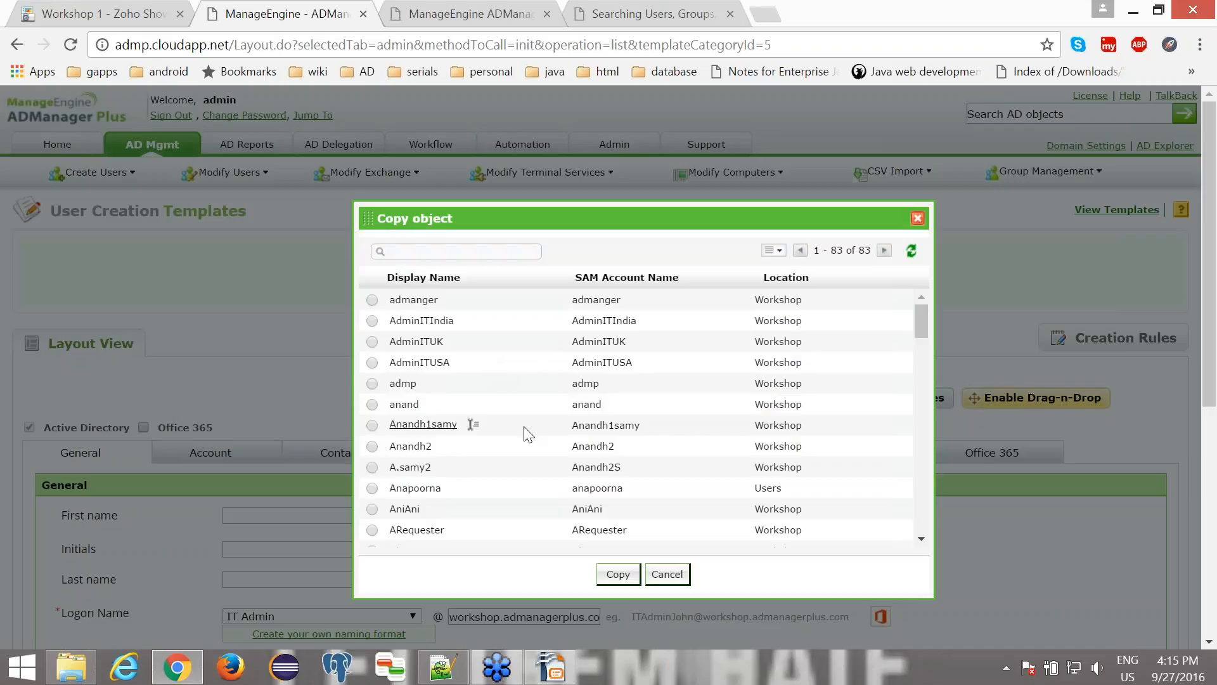
click(456, 340)
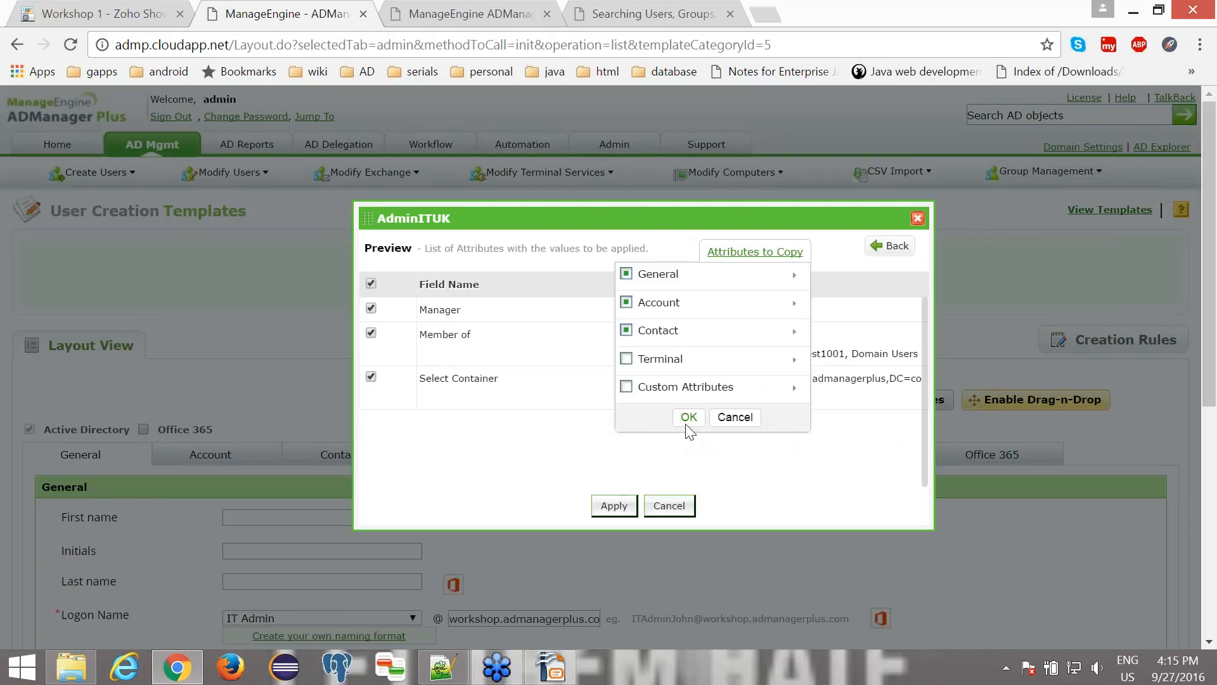
click(736, 419)
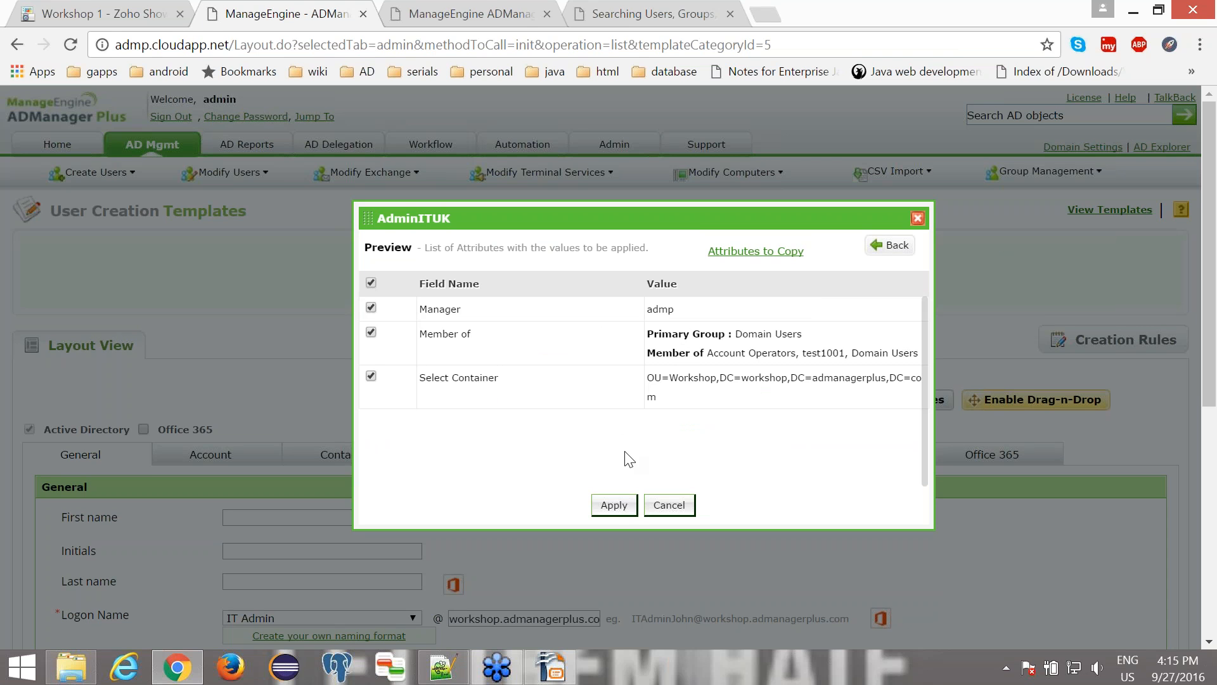
click(614, 506)
- Review the copied container value in the template's general attributes, save Template for UK and dismiss the notification
scroll(618, 517, down, 6)
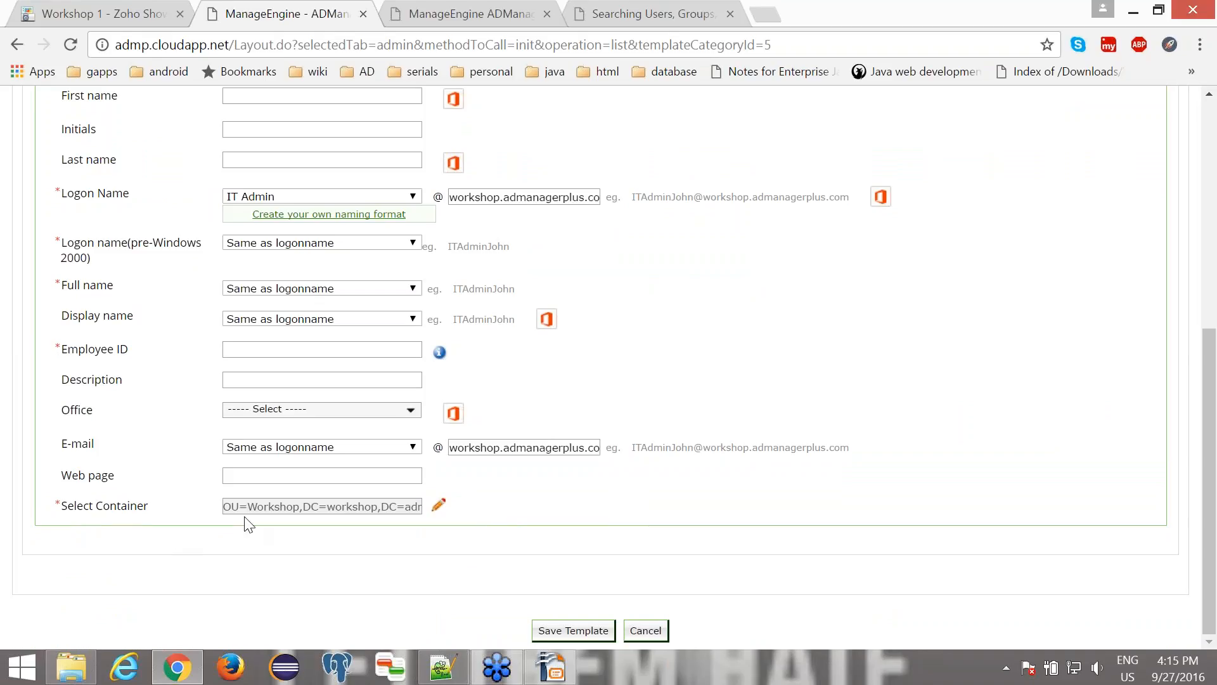
scroll(285, 514, up, 3)
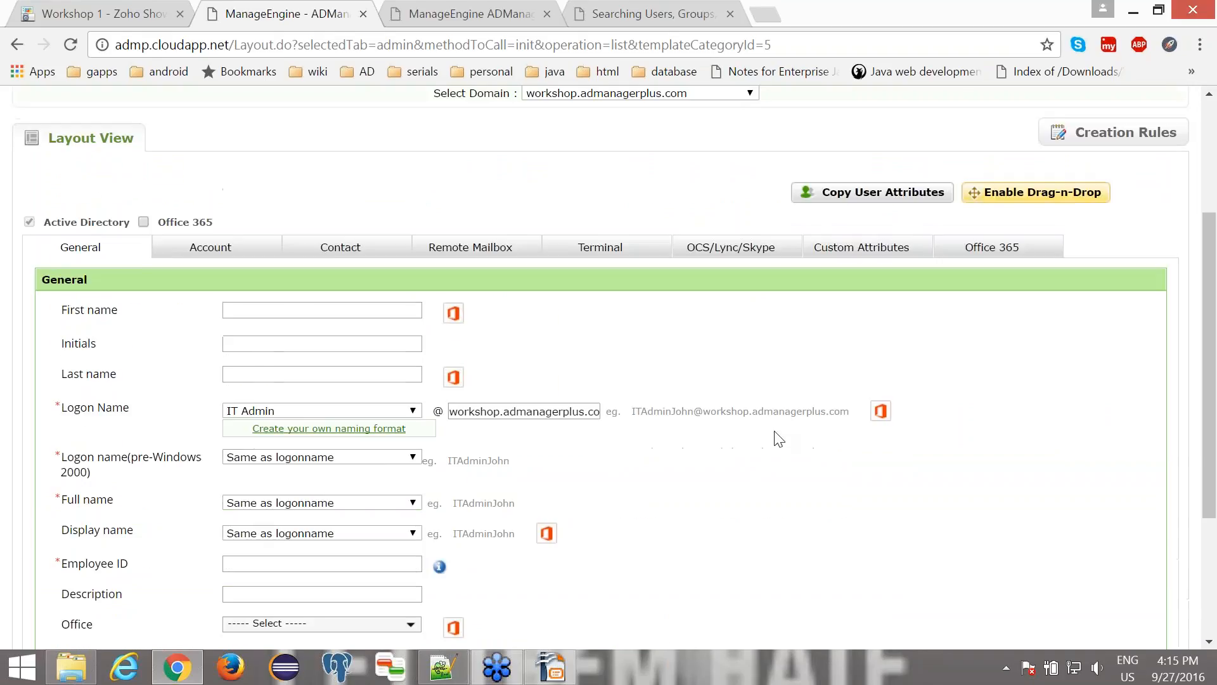
scroll(779, 439, up, 1)
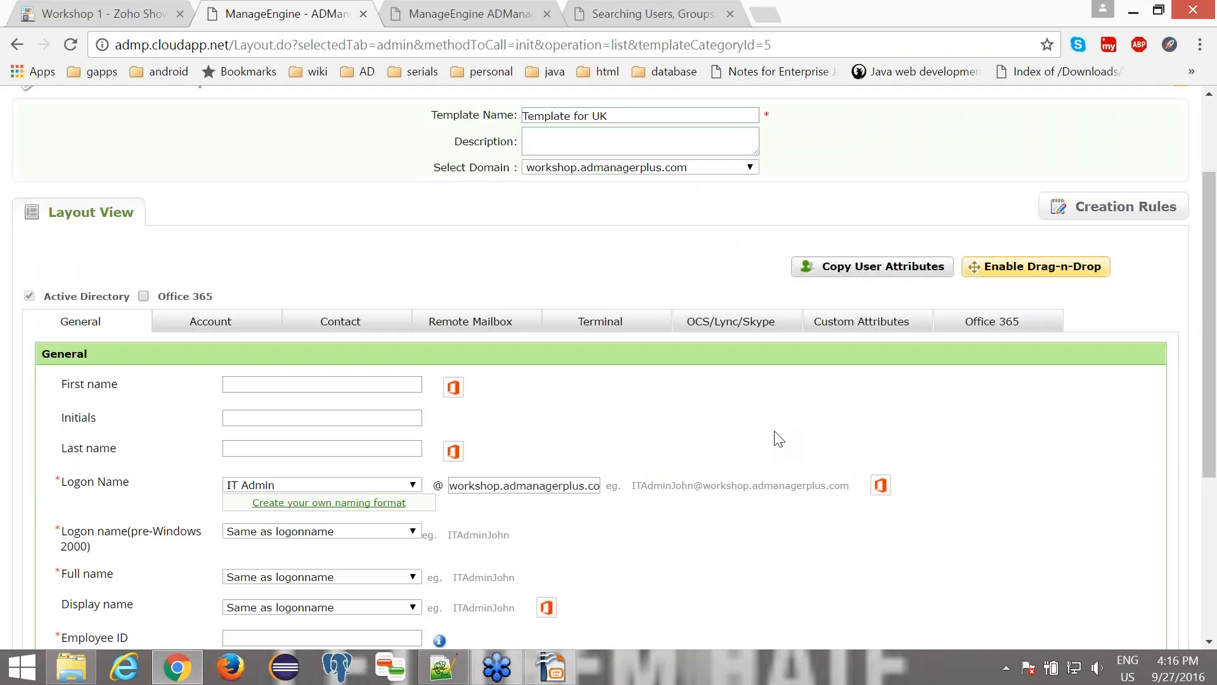
scroll(805, 299, up, 2)
scroll(811, 300, down, 3)
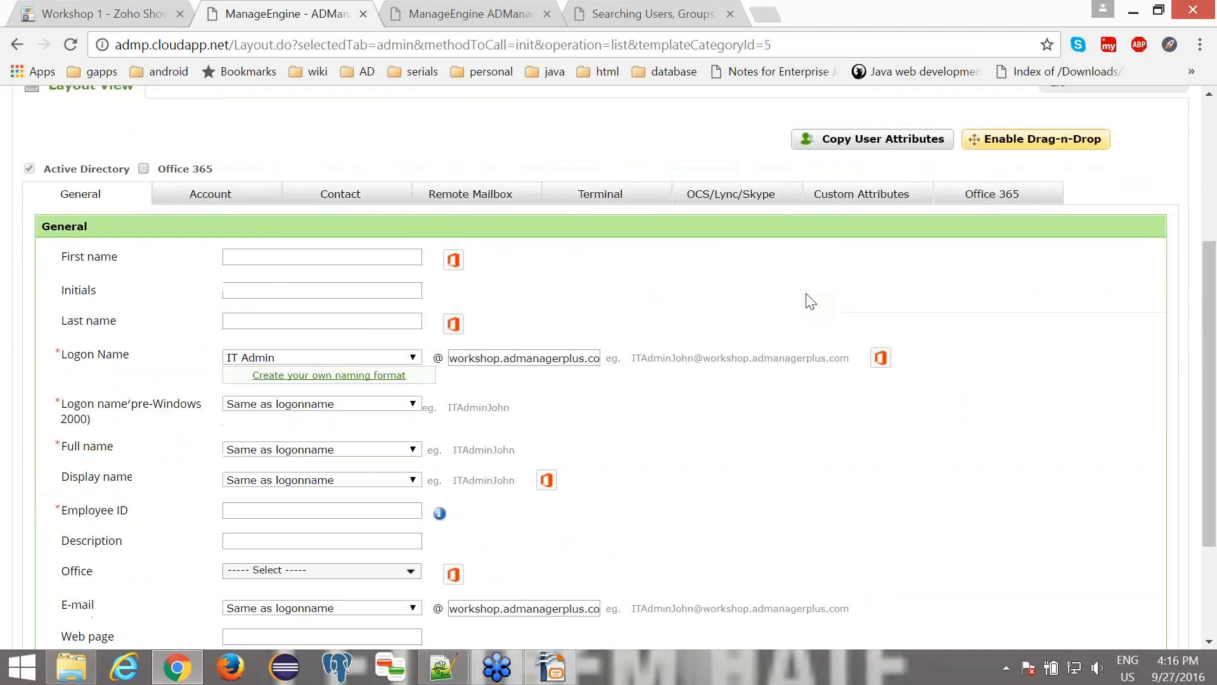
scroll(811, 301, down, 3)
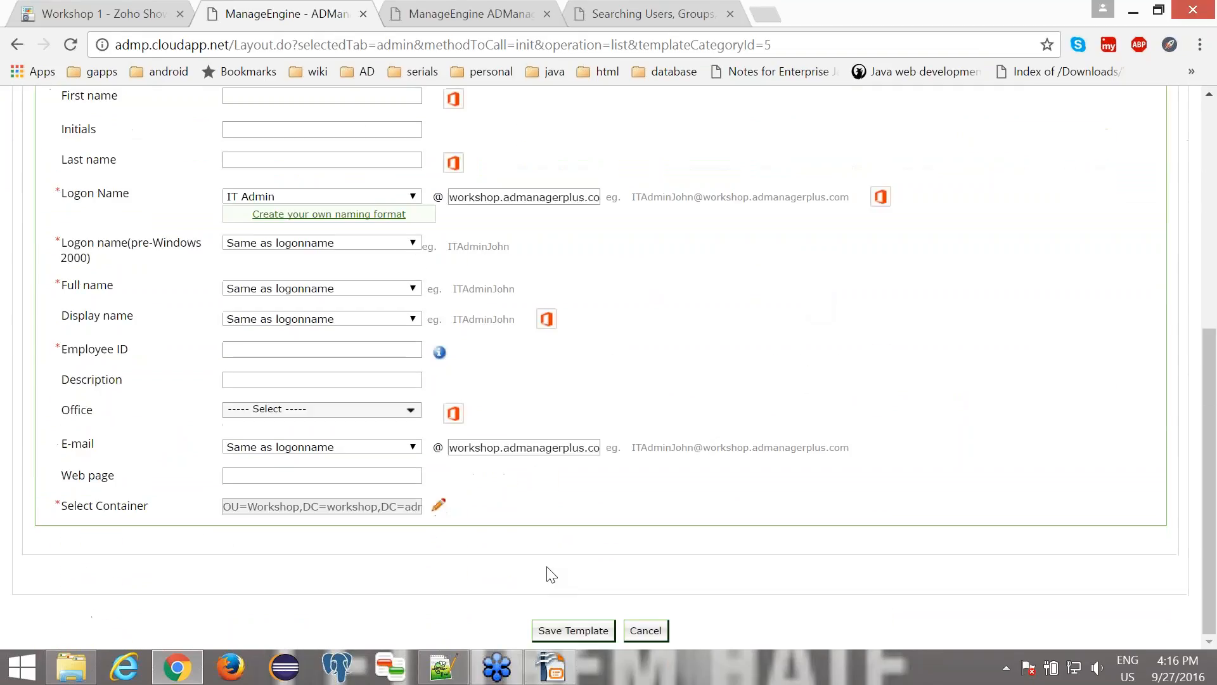
click(571, 630)
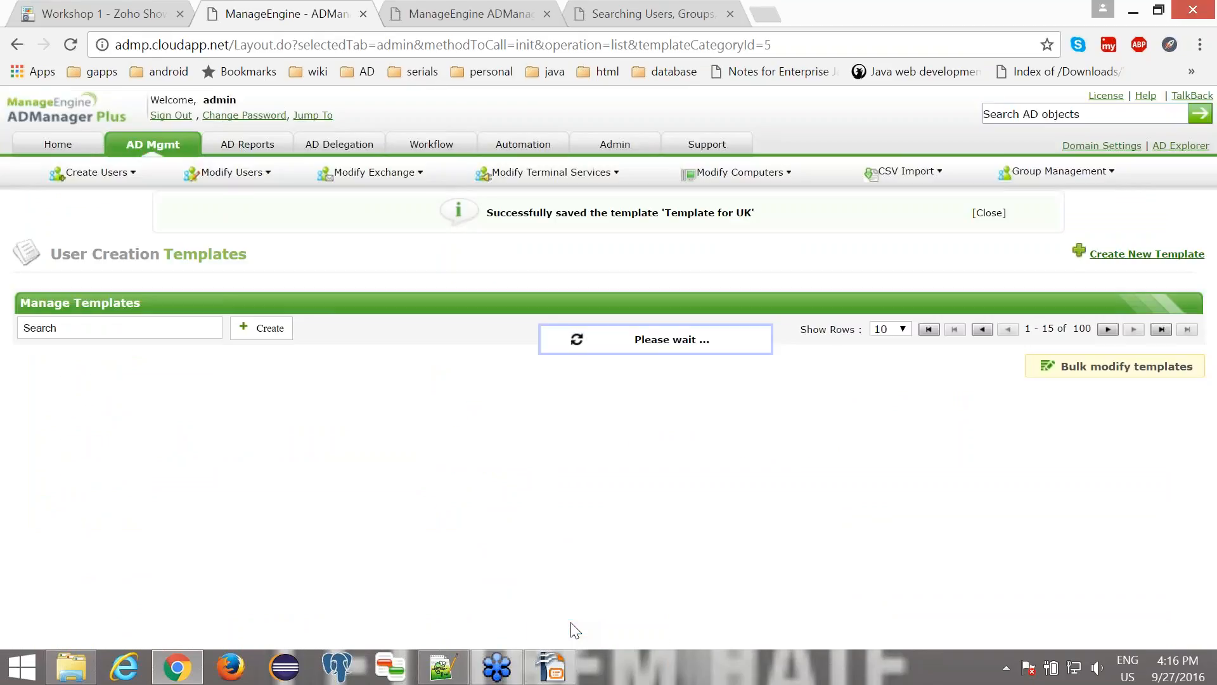
click(989, 214)
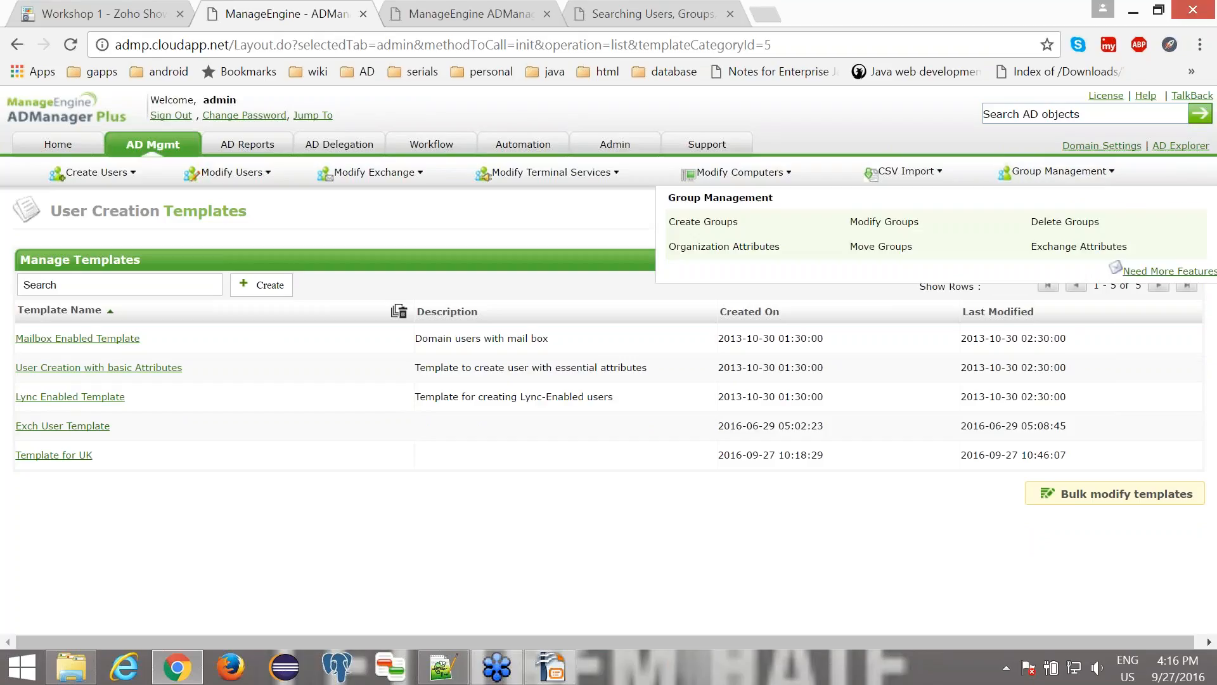
- View the list of user creation templates and the naming format settings in the administration area
mouse_move(360, 447)
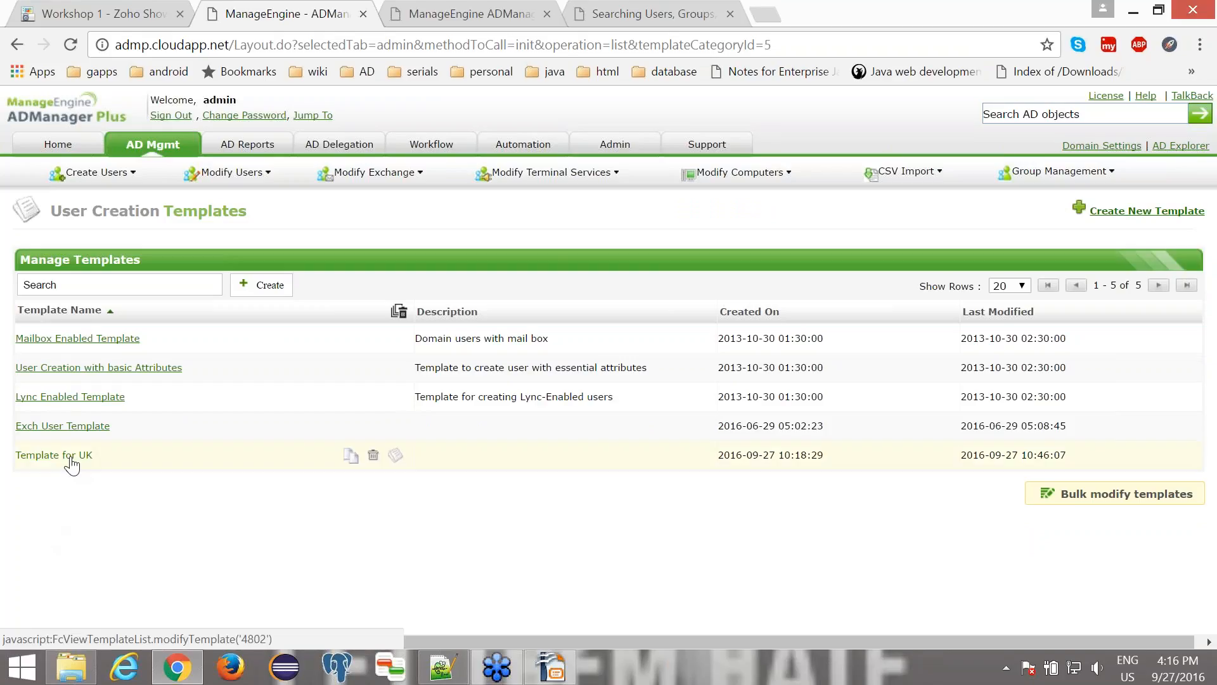
click(148, 144)
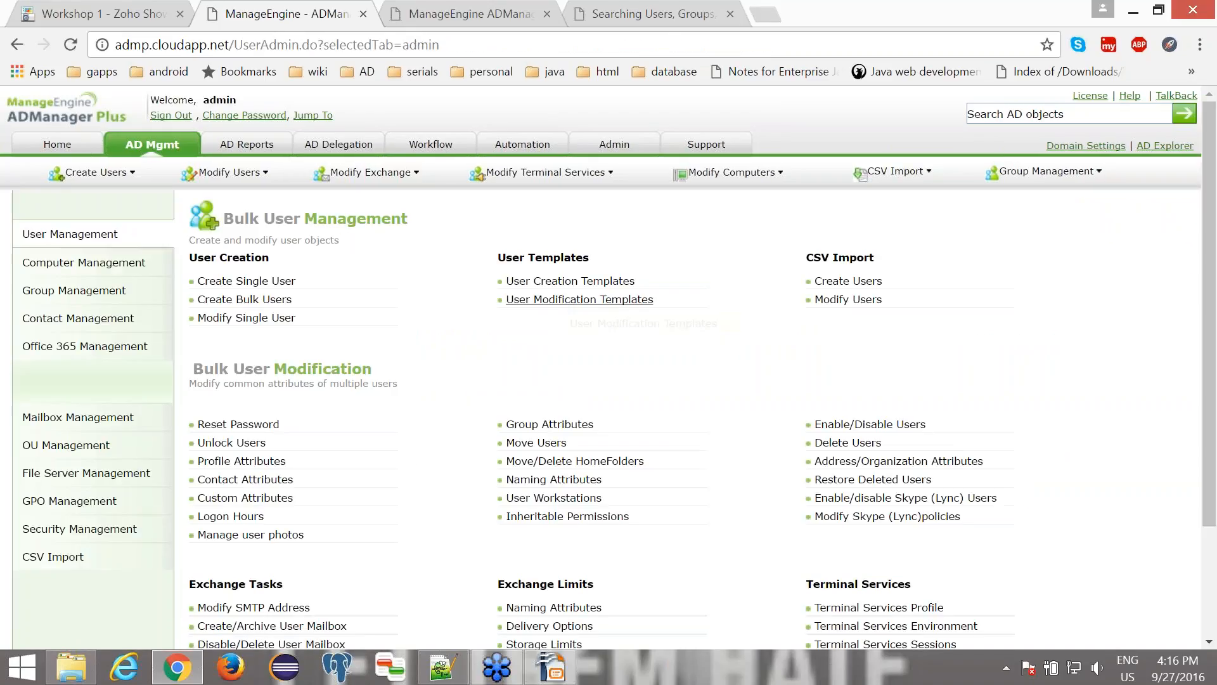
click(567, 283)
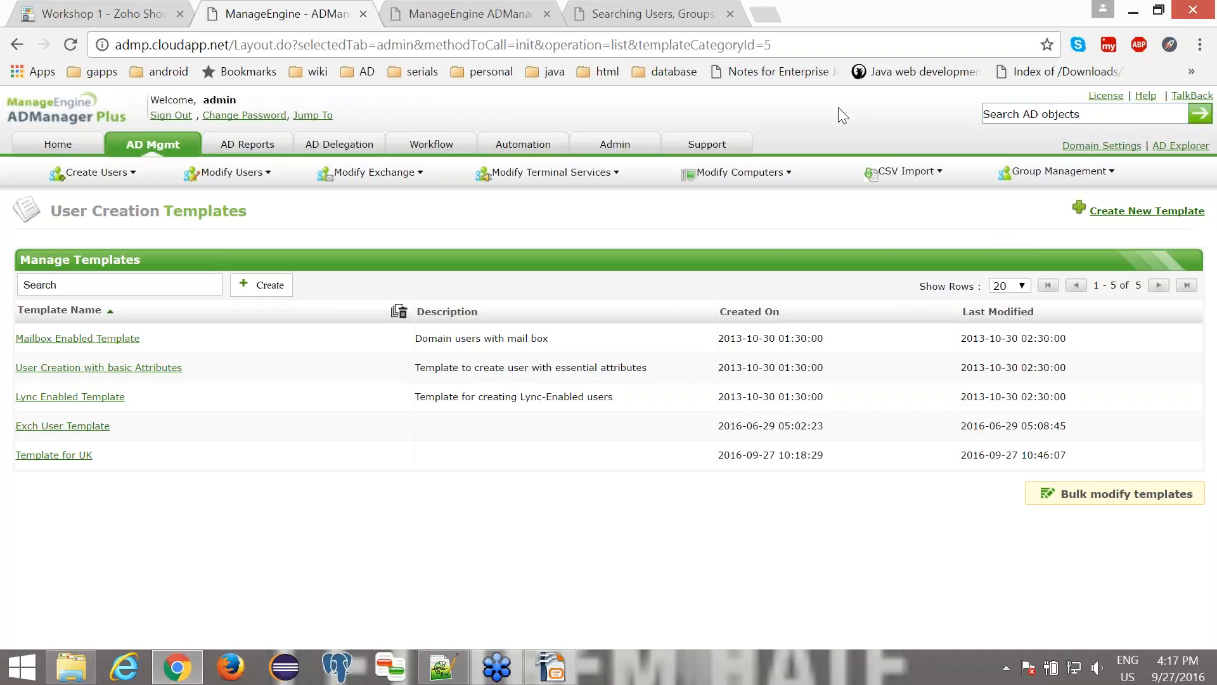
click(617, 144)
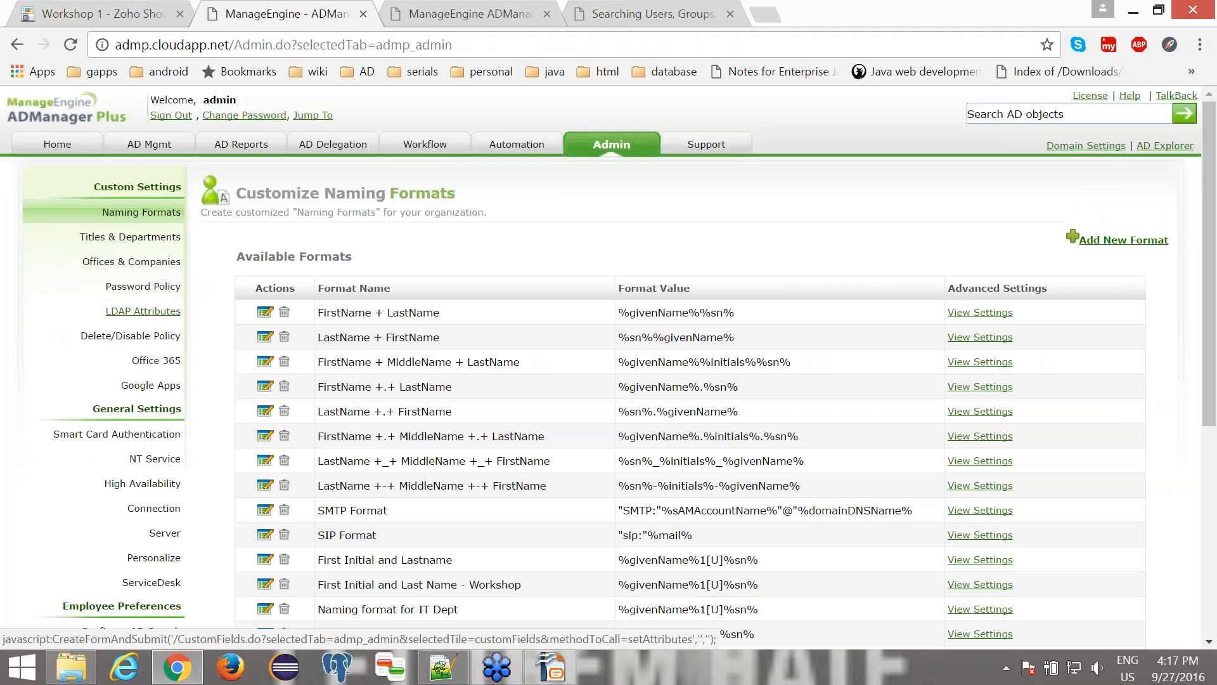
- Return to AD user management and look through the bulk user modification, Exchange and Terminal Services tasks
click(149, 145)
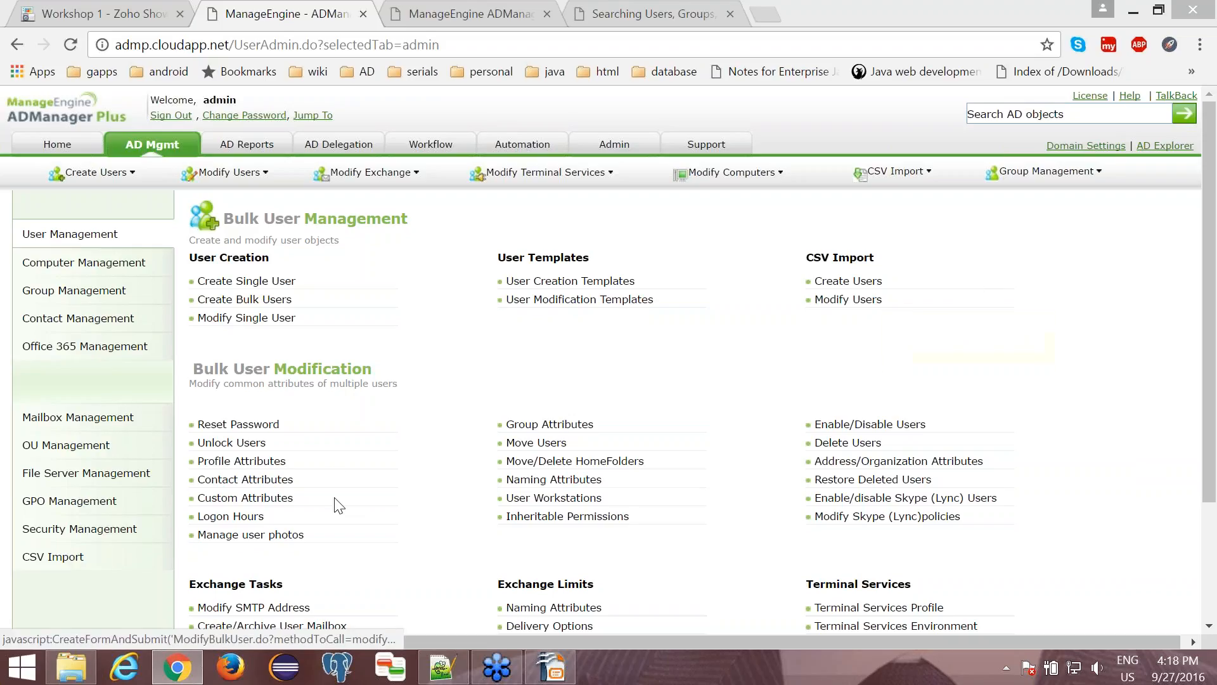
click(332, 466)
scroll(336, 473, down, 3)
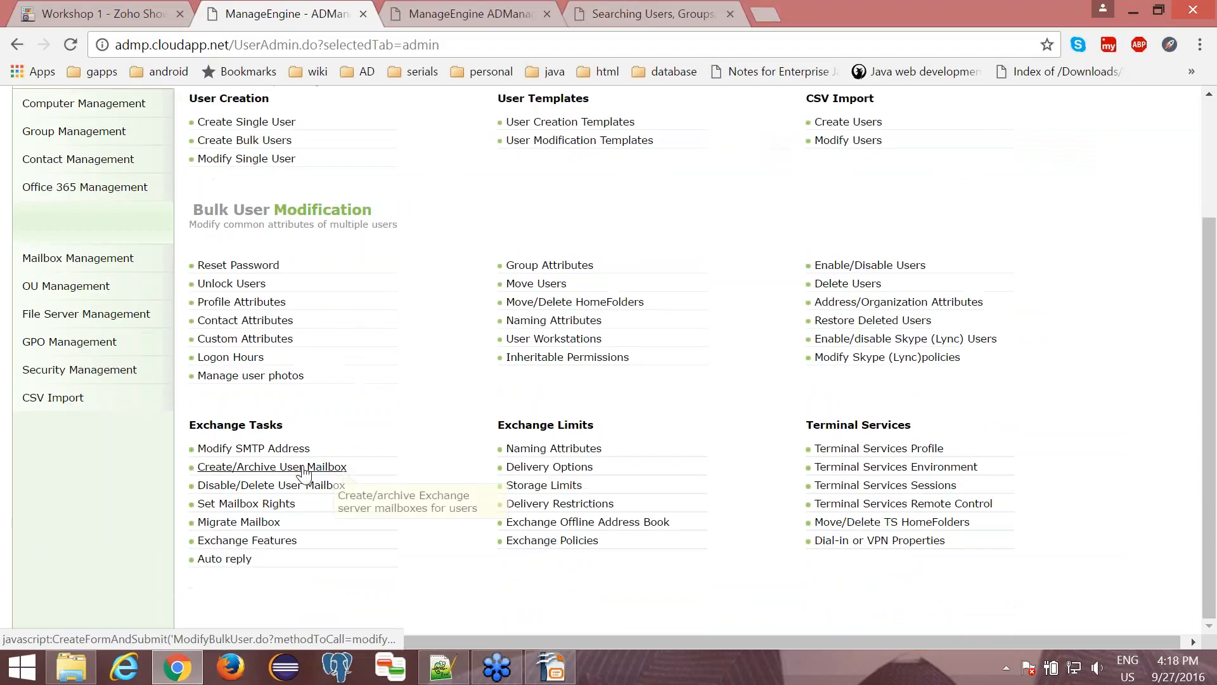